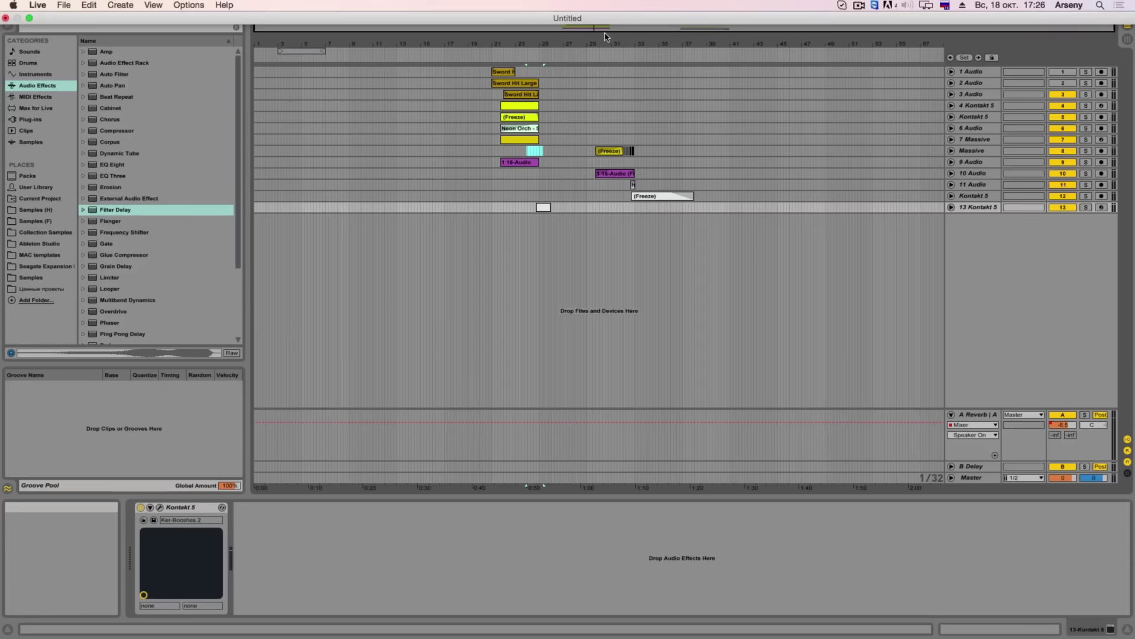
Play the arrangement from bar 29.4 with the Massive track 8 muted
drag(651, 28, 704, 9)
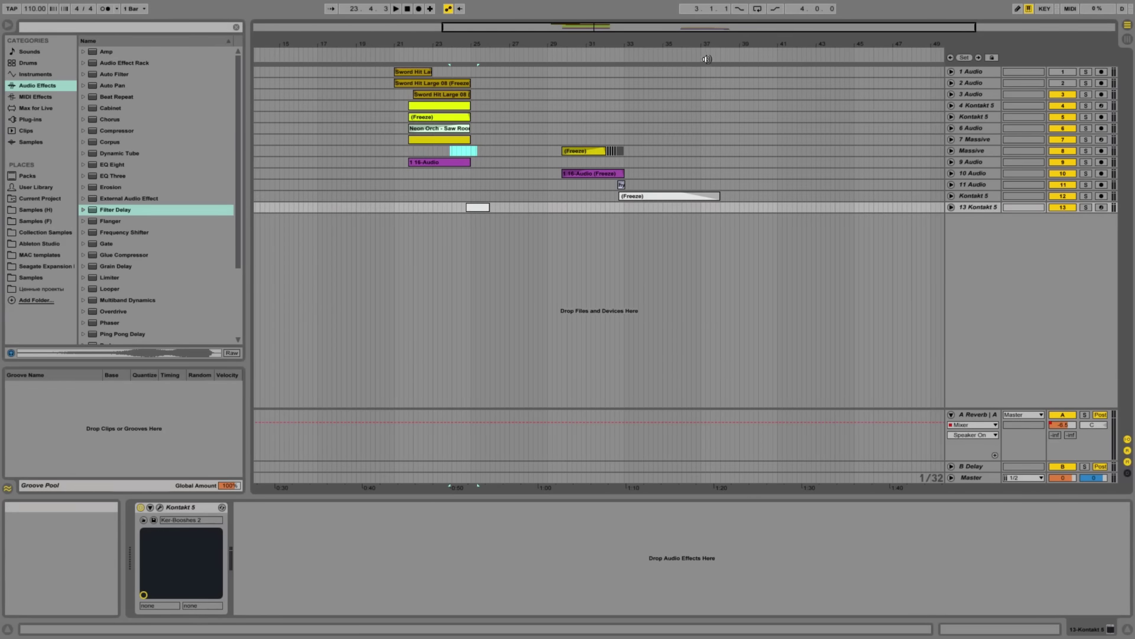
drag(569, 28, 570, 60)
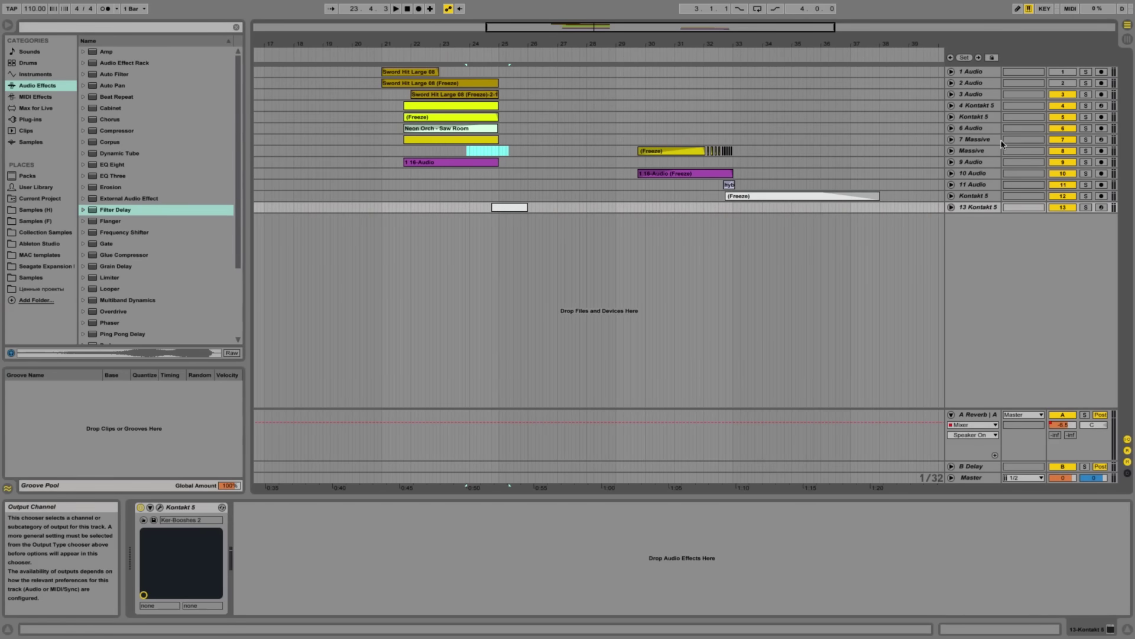
click(1058, 154)
drag(804, 28, 816, 236)
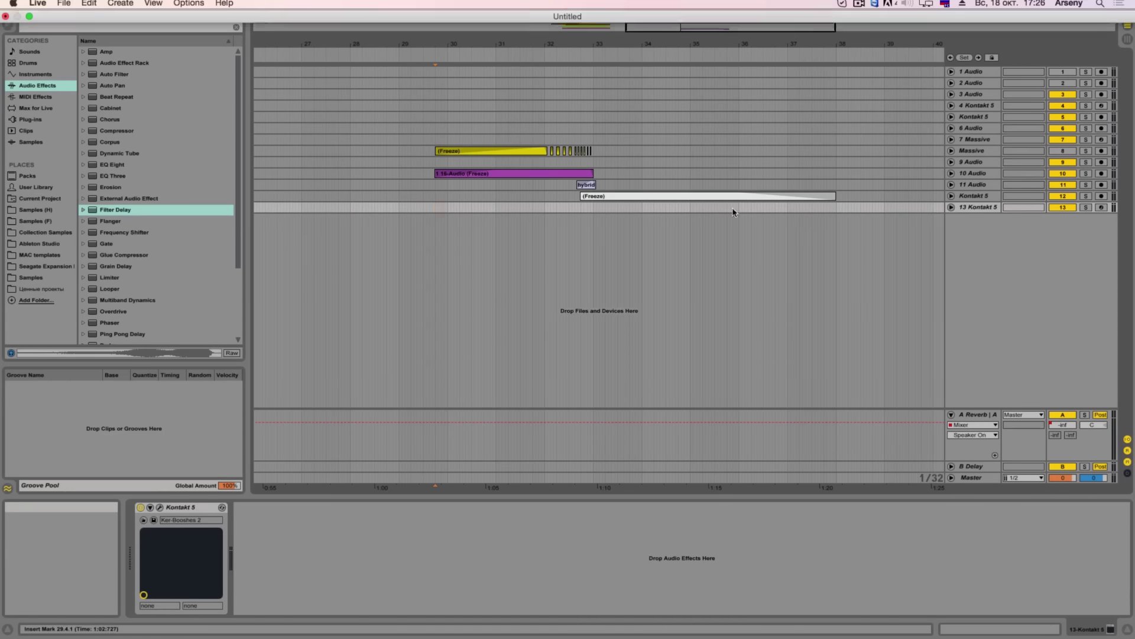
key(space)
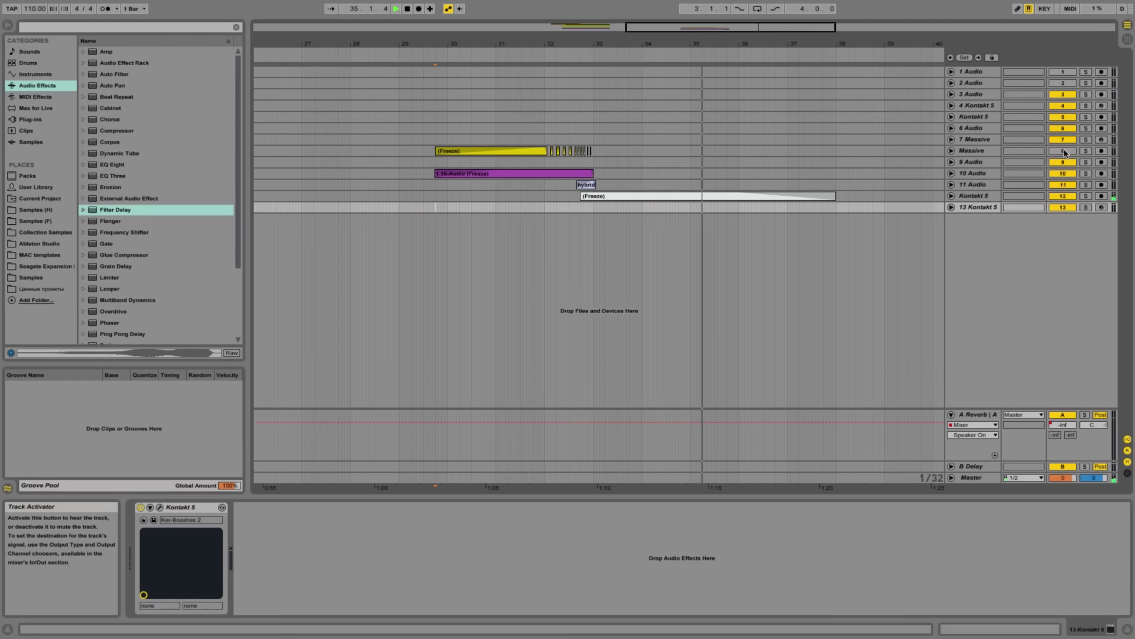
key(space)
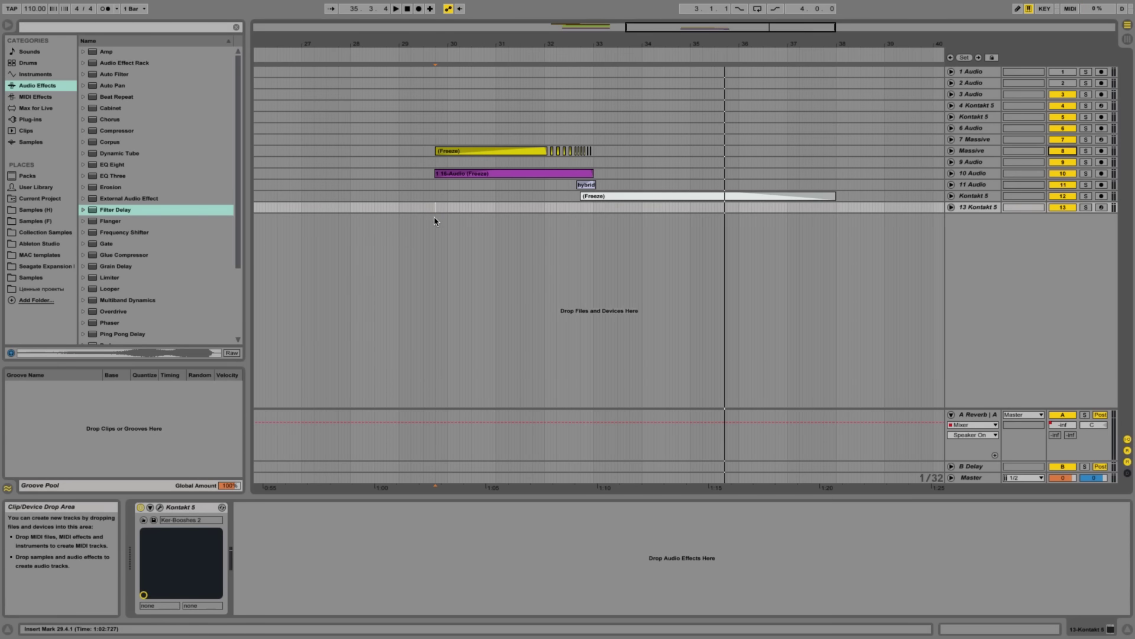
Play the section from bar 29.4 again with the Massive track 8 active
key(space)
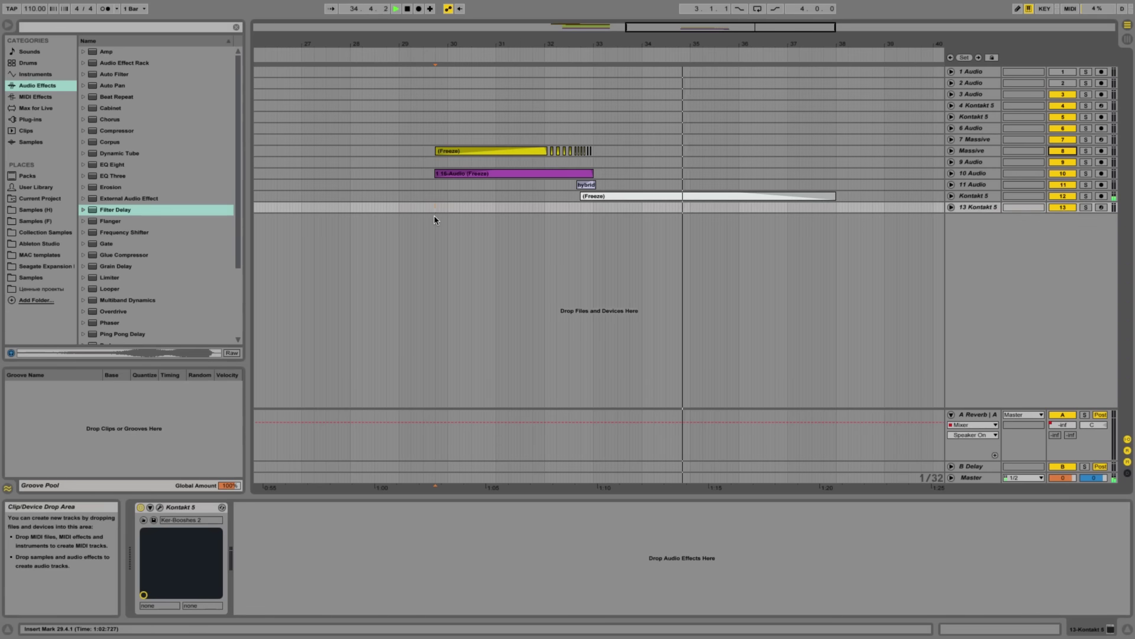
drag(691, 27, 857, 153)
key(space)
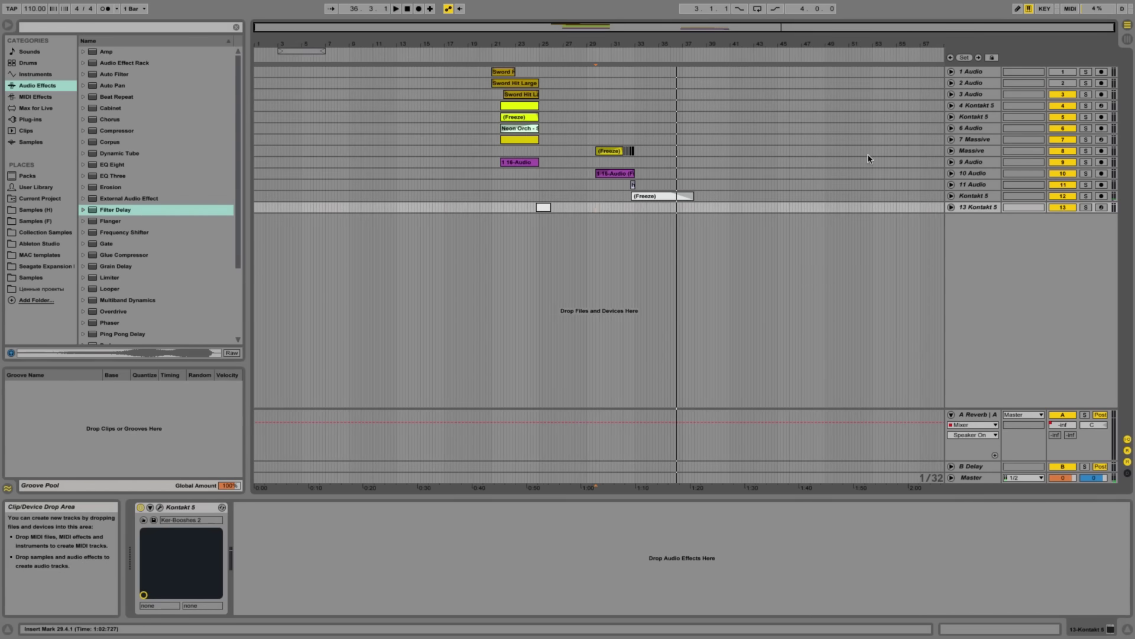
Move the Sword Hit Large 08 clip on track 1 Audio to about bar 39 and solo that track
drag(320, 73, 670, 79)
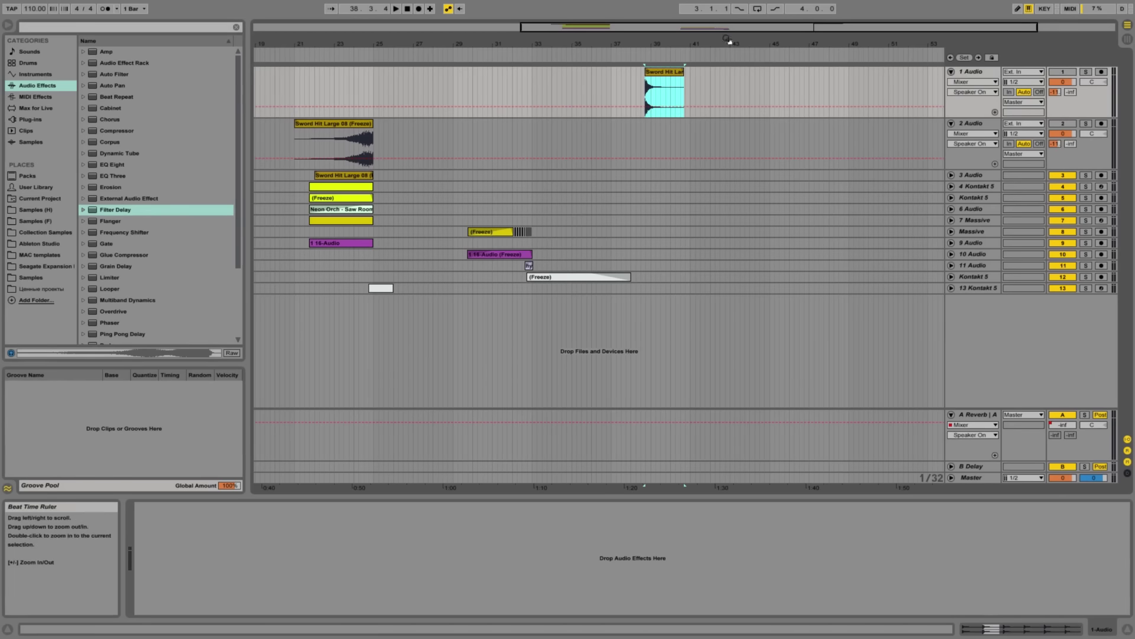
drag(729, 27, 769, 118)
drag(544, 92, 558, 88)
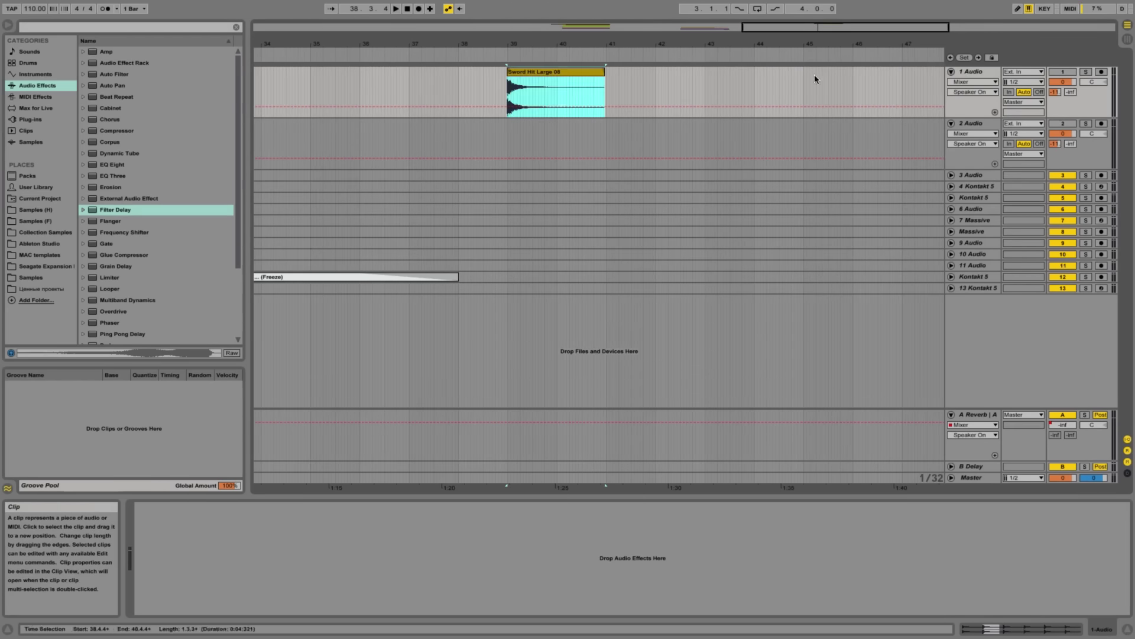
click(1086, 71)
Set the Sword Hit Large 08 clip's region to the single hit from about 0:15 to 0:17.9 in its sample and audition it
click(546, 73)
double_click(545, 74)
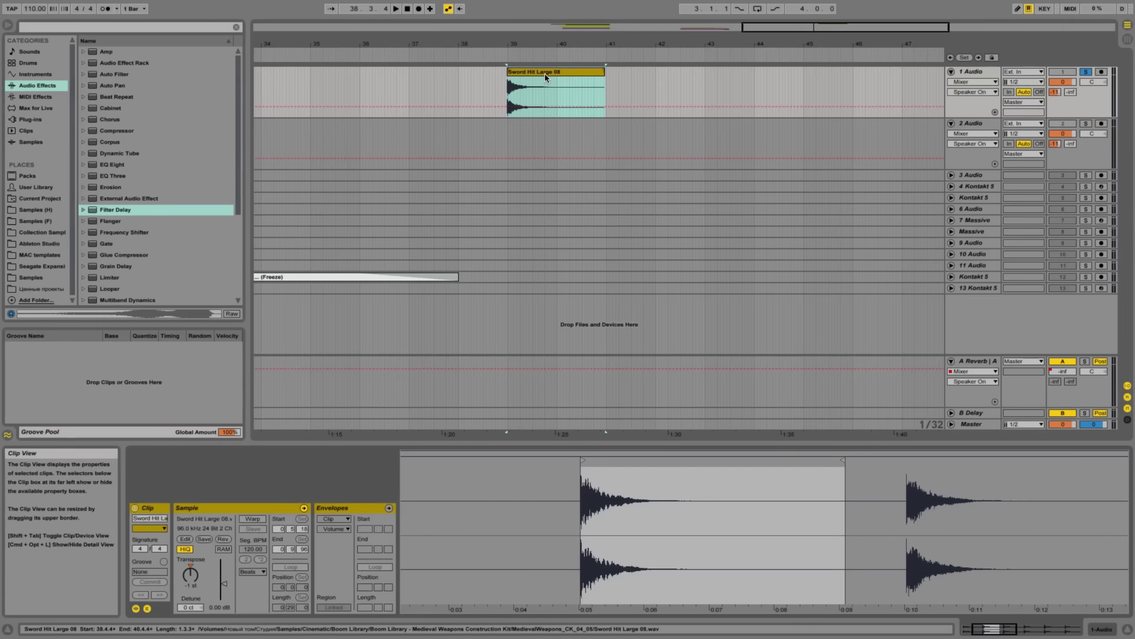
mouse_move(739, 463)
mouse_down()
mouse_move(609, 463)
mouse_move(1063, 461)
mouse_up()
drag(544, 462, 819, 462)
key(space)
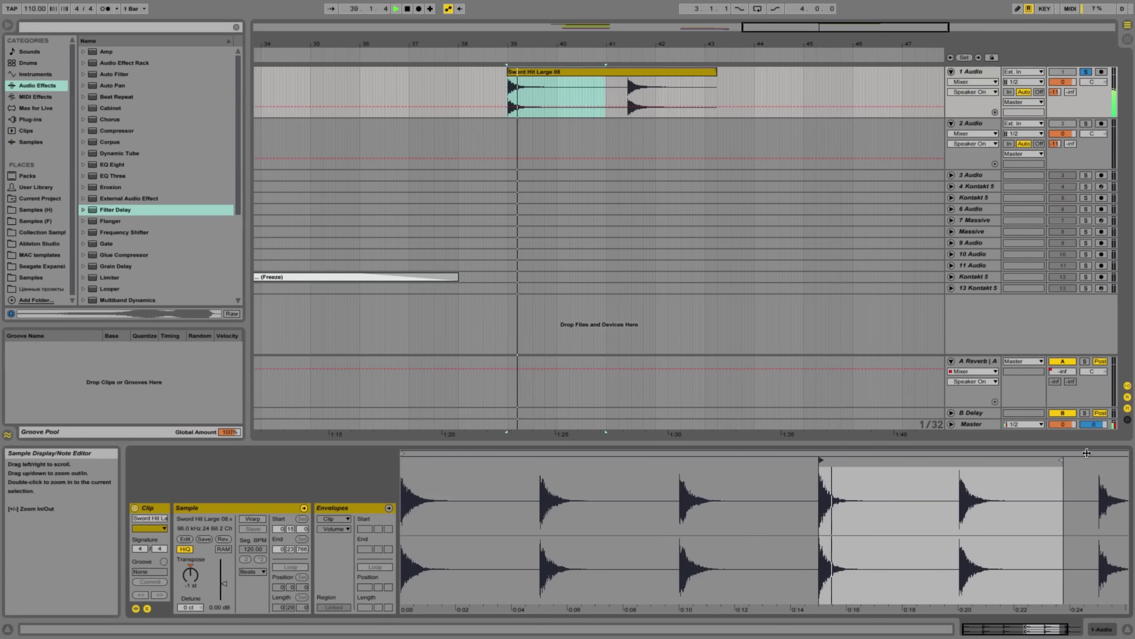
drag(1058, 462, 897, 461)
key(space)
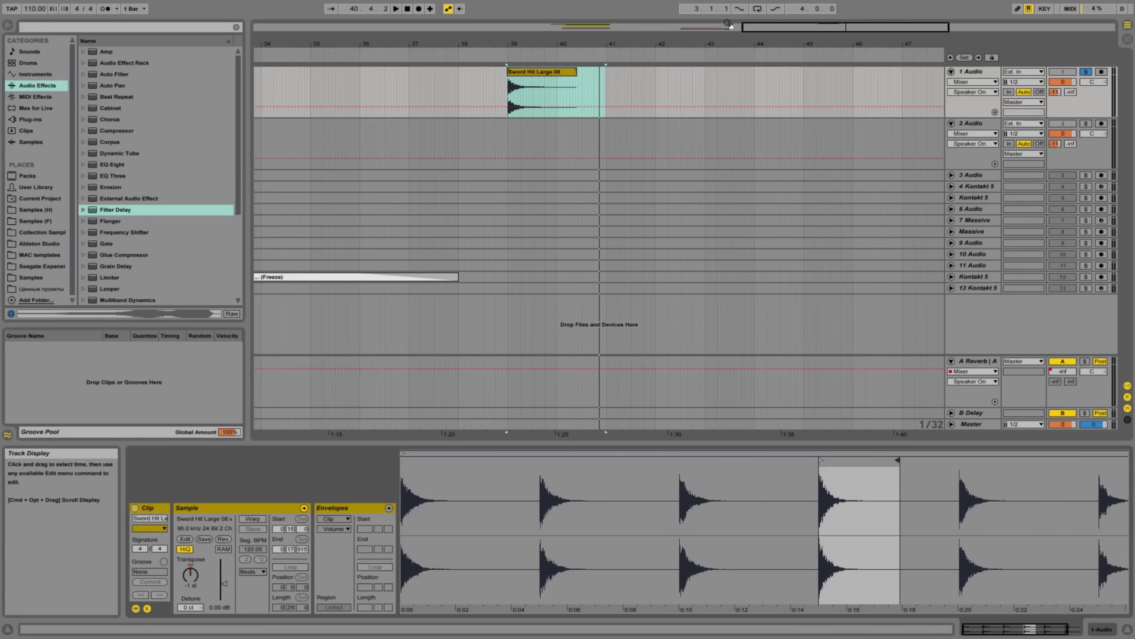
Show the devices of track 1 Audio and open its ArtsAcoustic Reverb plug-in window
drag(776, 27, 791, 269)
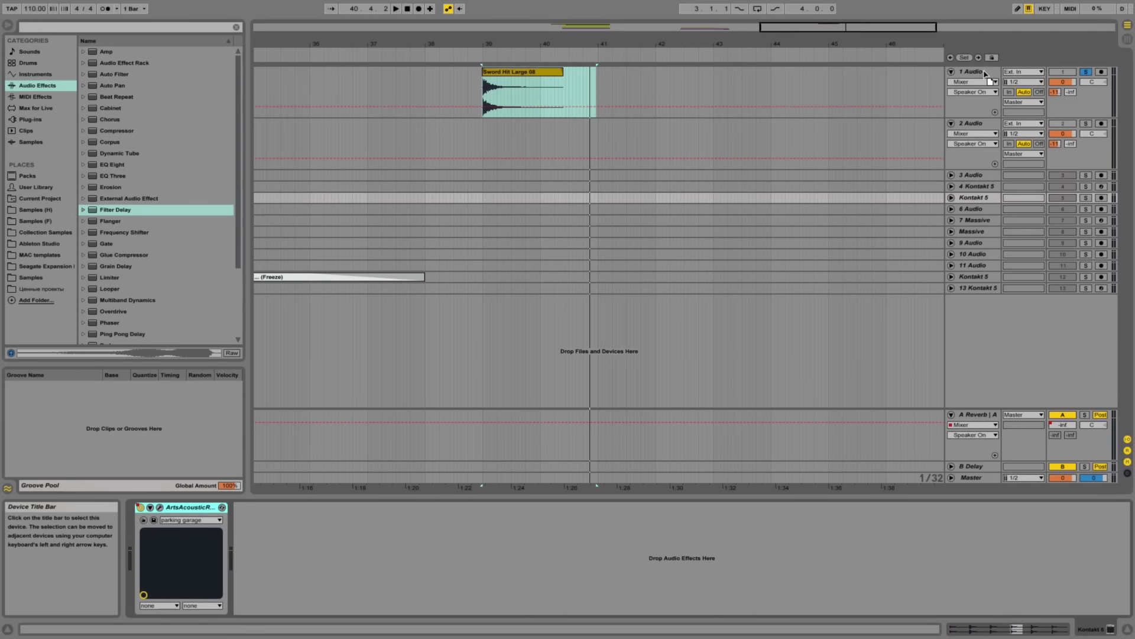
drag(985, 75, 984, 73)
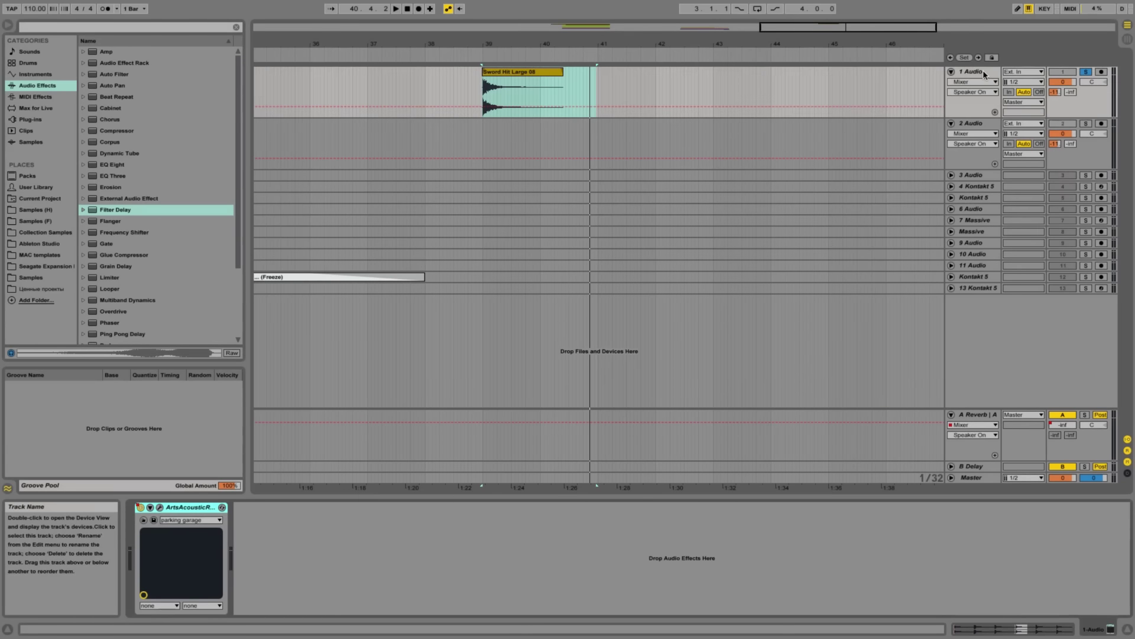
drag(806, 27, 819, 392)
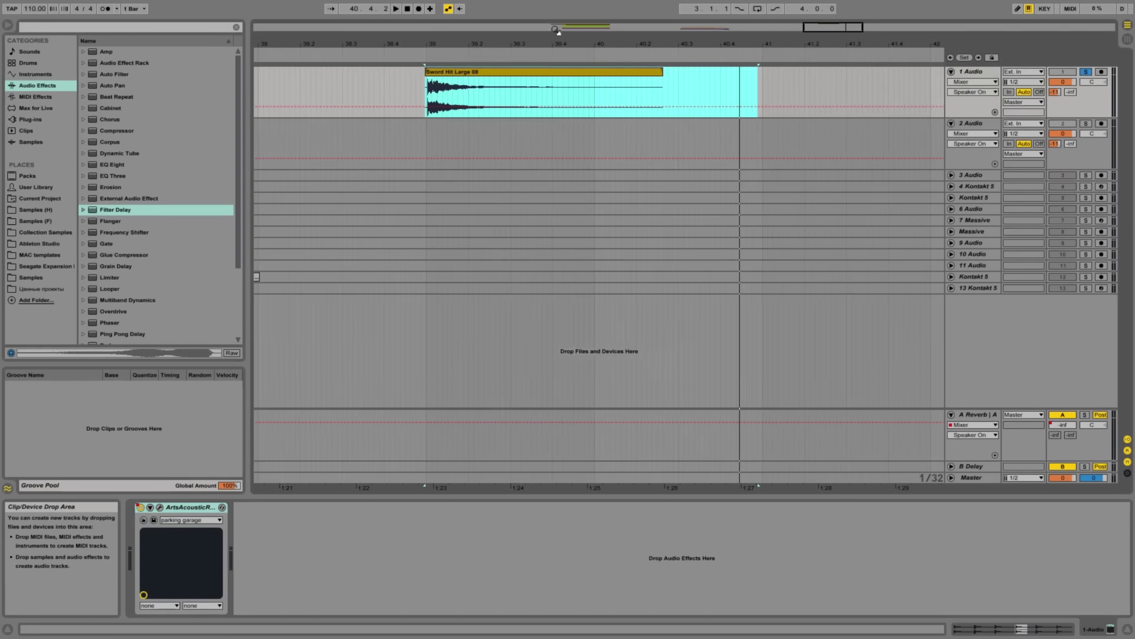
double_click(448, 75)
click(970, 76)
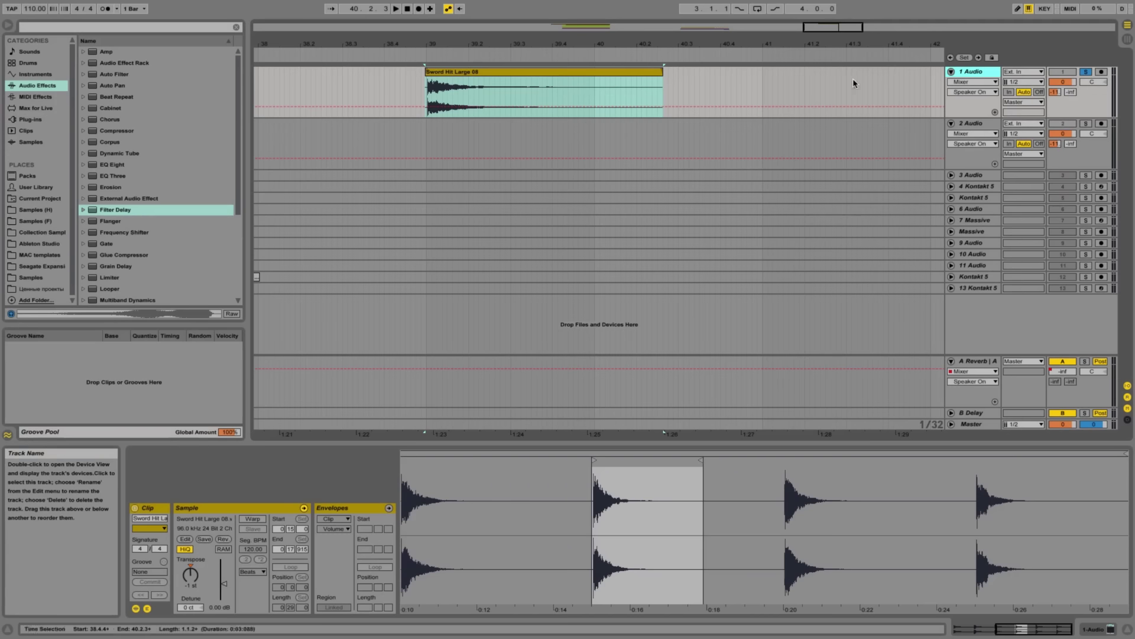
click(595, 71)
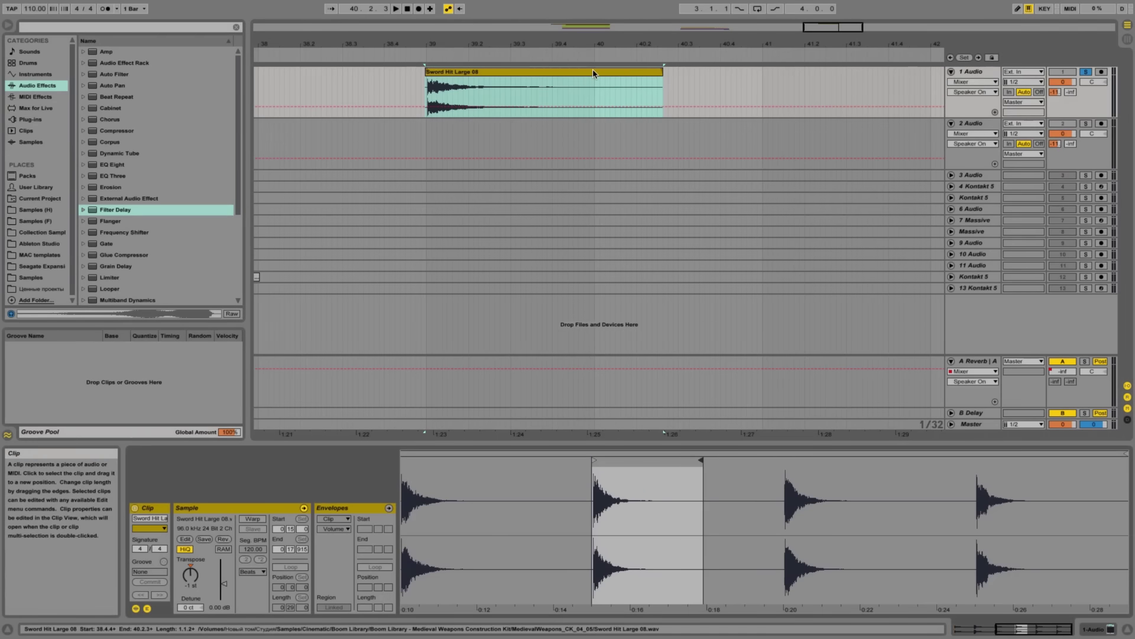
click(981, 76)
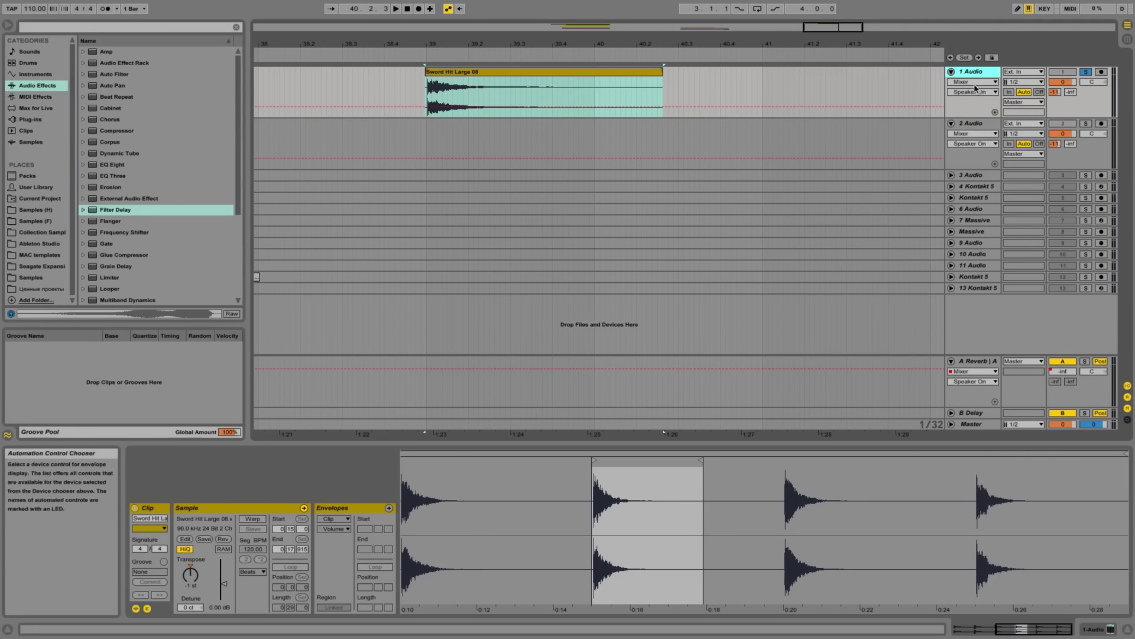
double_click(975, 71)
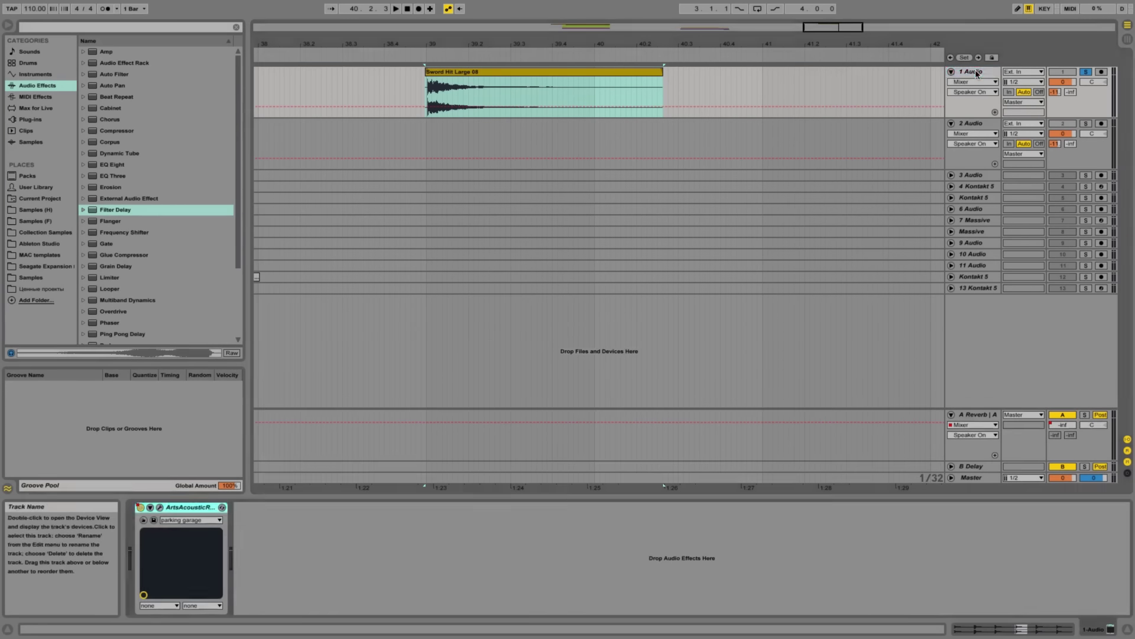
click(160, 507)
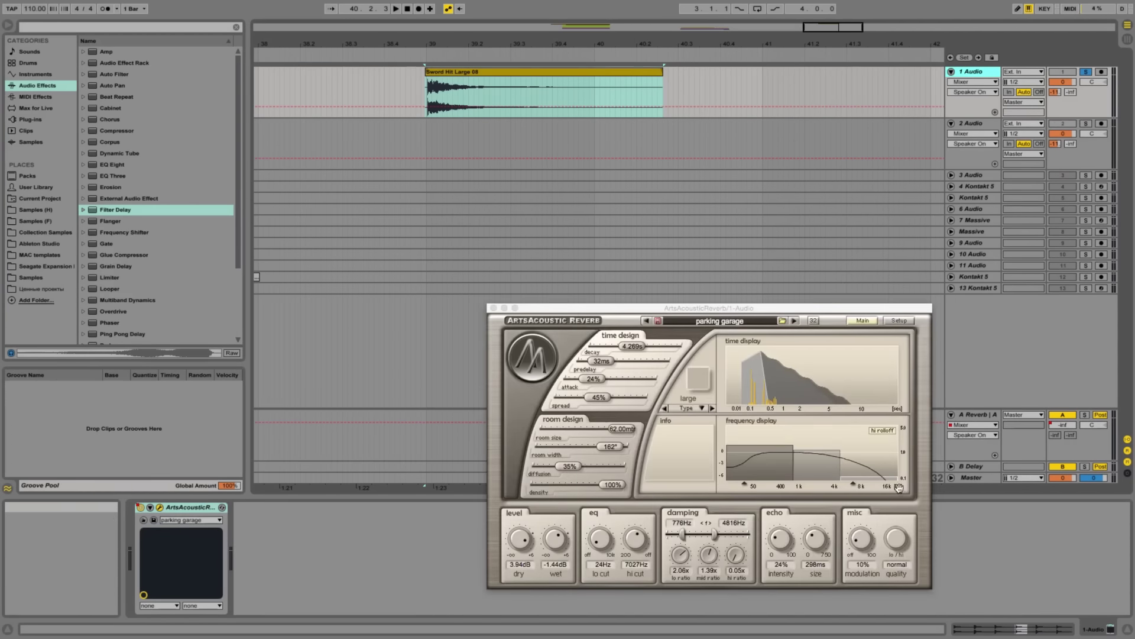
Adjust the reverb's hi ratio to 0.29x, upper damping frequency to 4460 Hz and hi cut to 9139 Hz, then refresh the presets
drag(868, 478, 866, 473)
drag(856, 484, 865, 484)
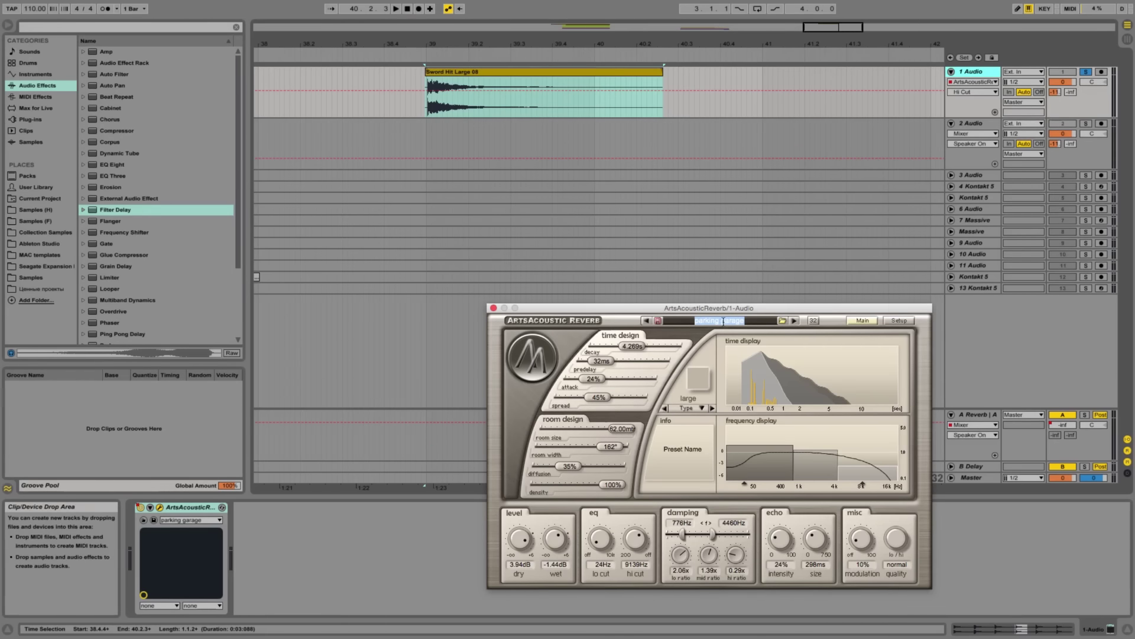
click(784, 321)
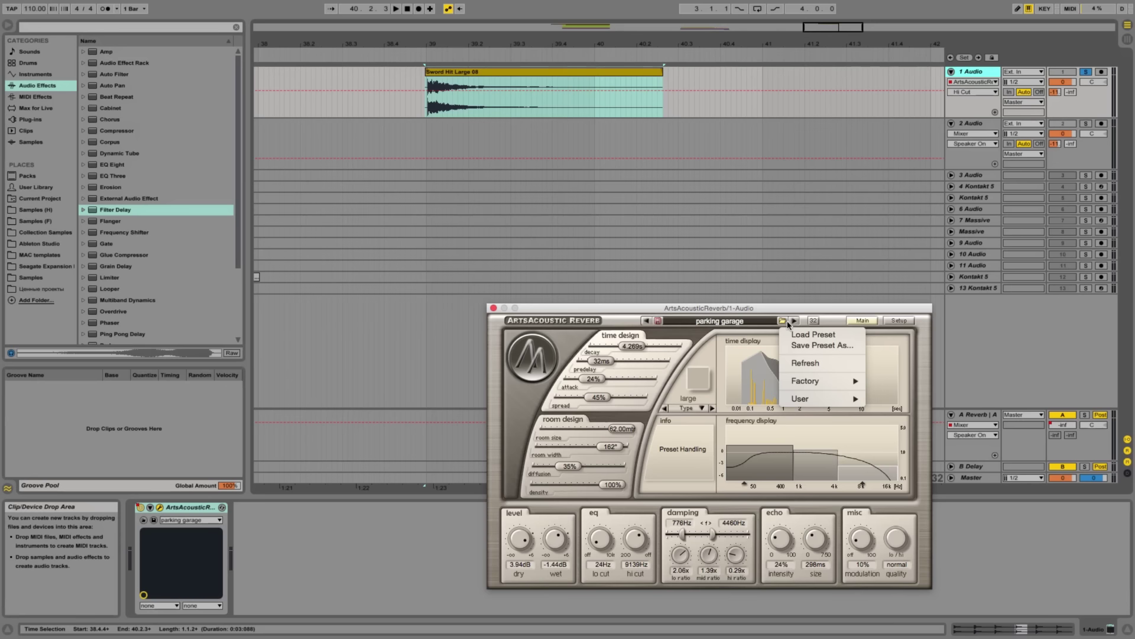
click(804, 363)
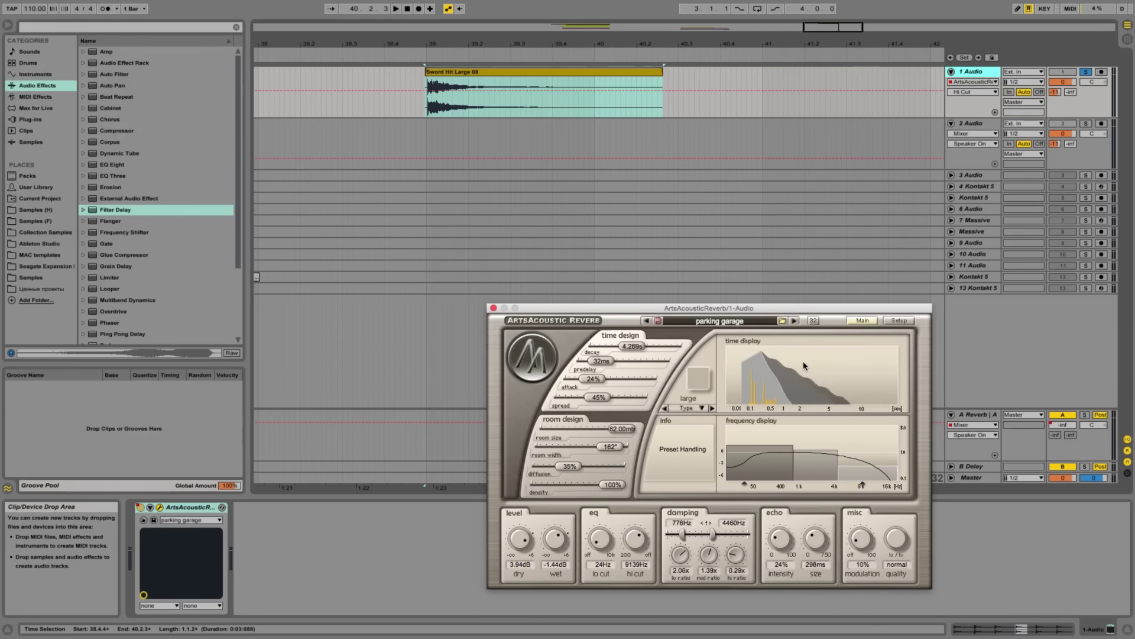
Load the factory reverb preset "parking garage" from the room defined, big spaces category
click(783, 323)
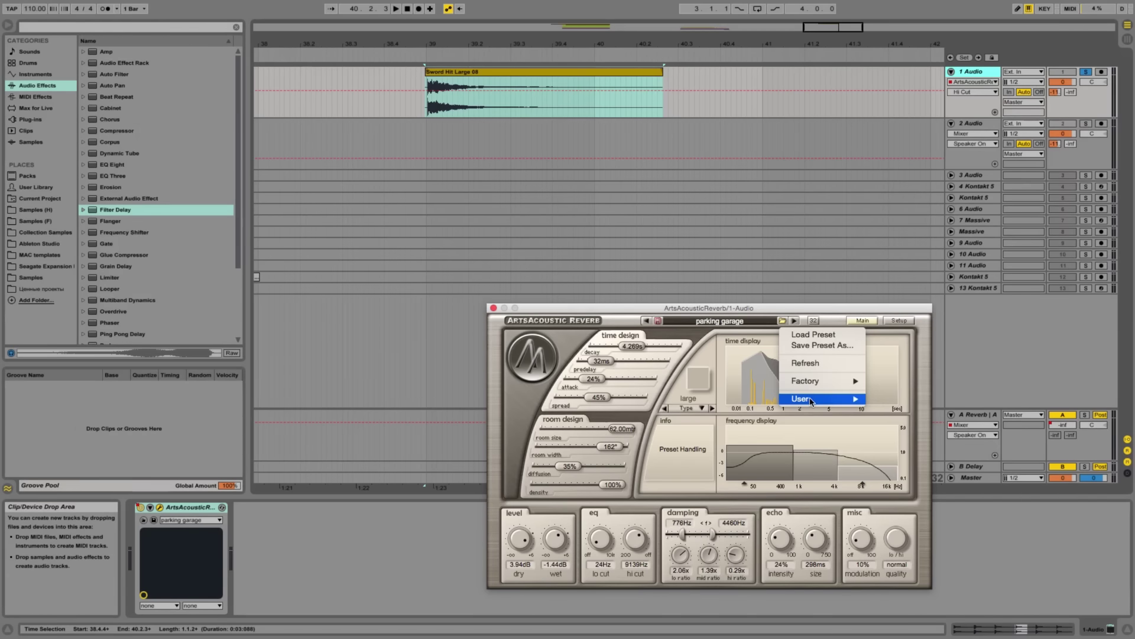
mouse_move(812, 387)
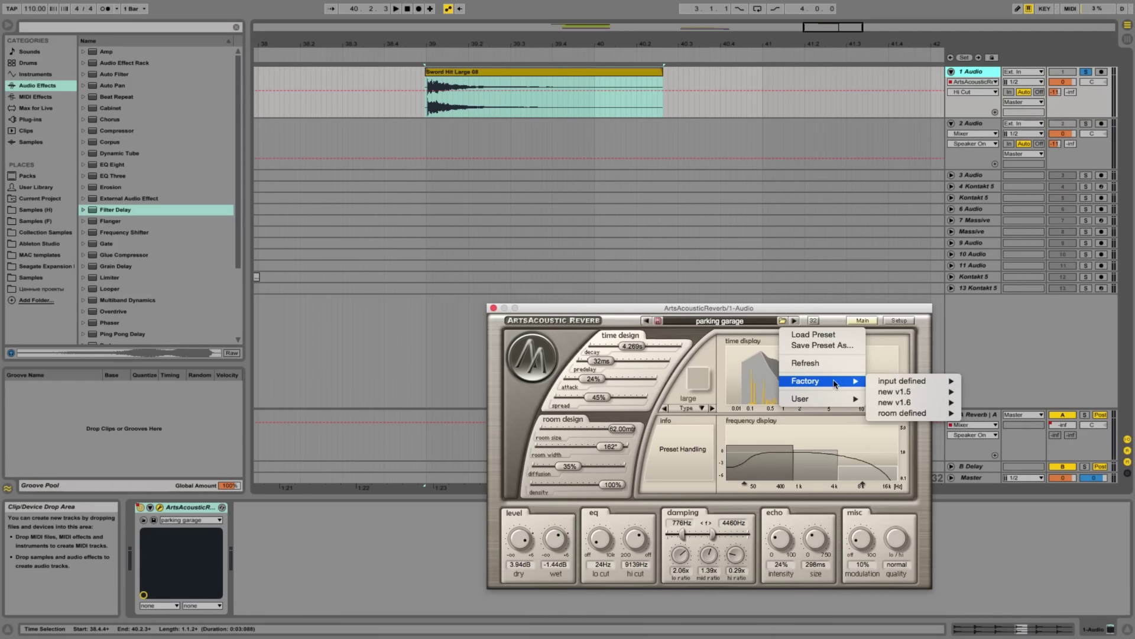
mouse_move(918, 385)
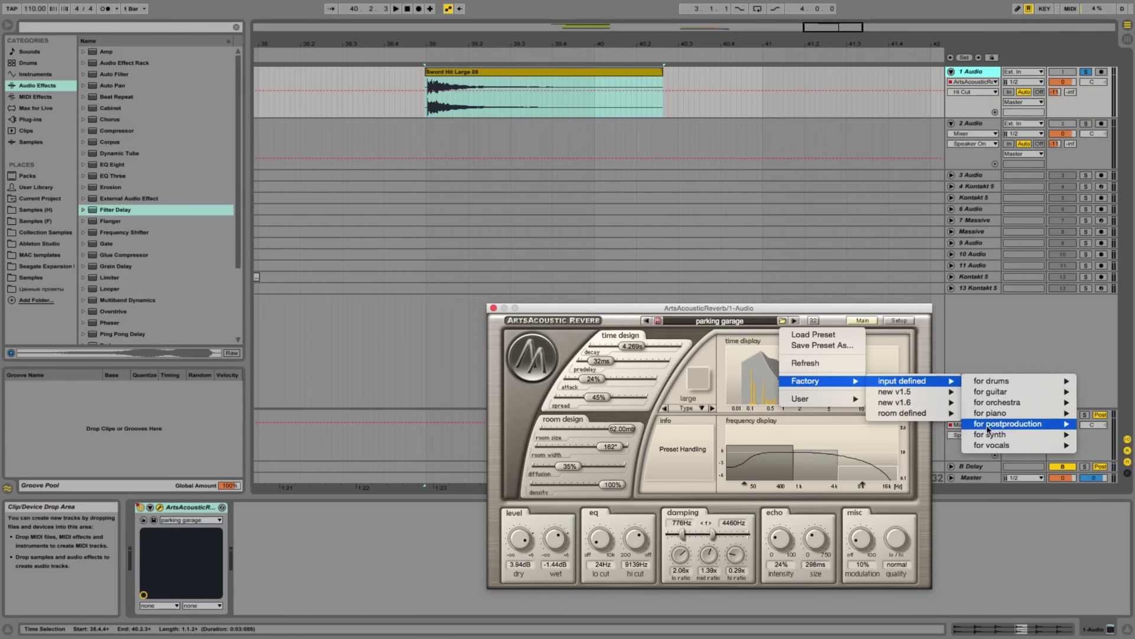
mouse_move(938, 404)
mouse_move(999, 404)
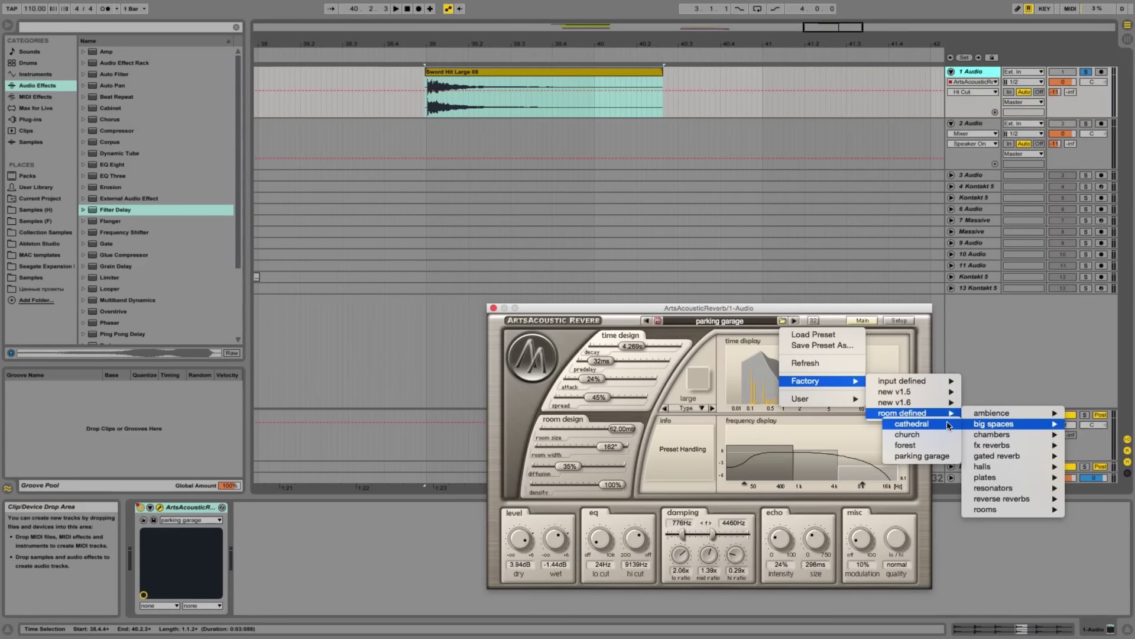
click(922, 456)
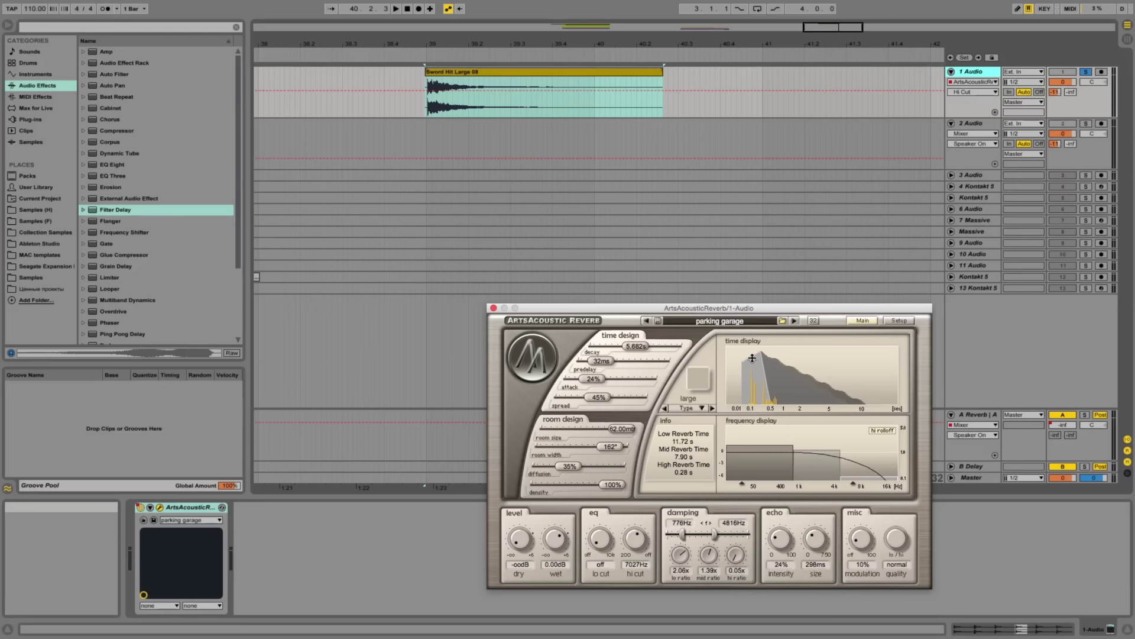
Set the reverb's hi damping ratio to 0.16x and play the sword hit with the reverb bypassed
drag(864, 477, 864, 470)
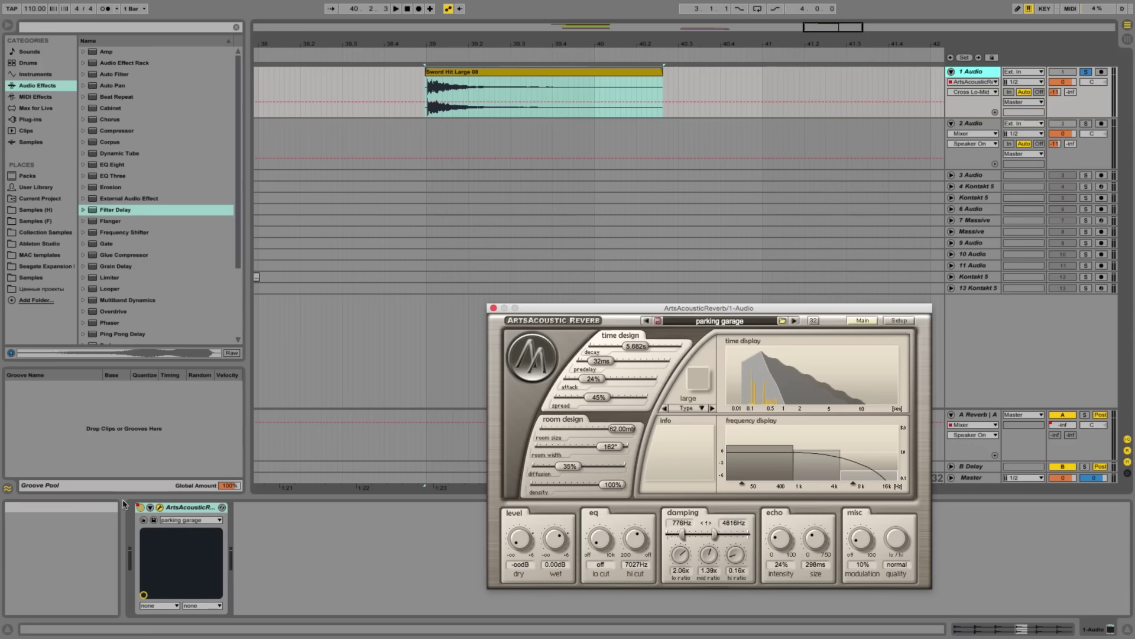
click(170, 534)
key(space)
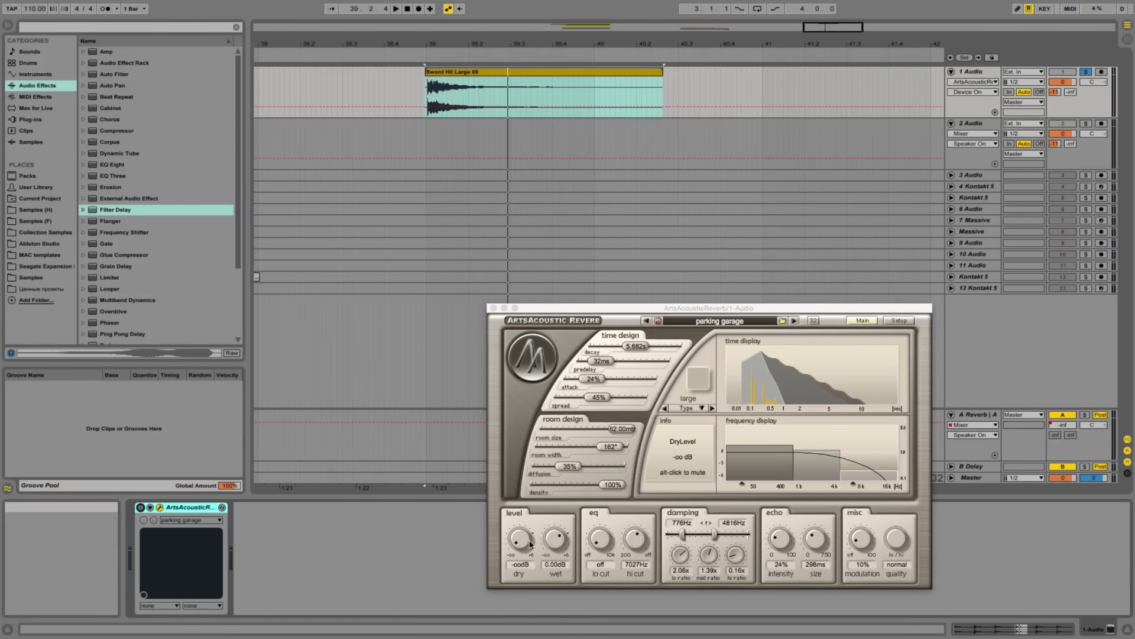
Enable the reverb and set predelay to 0 ms, attack to 0% and spread to 2% while playing the hit
click(140, 507)
key(space)
mouse_move(593, 379)
mouse_down()
mouse_move(572, 385)
mouse_move(592, 367)
mouse_up()
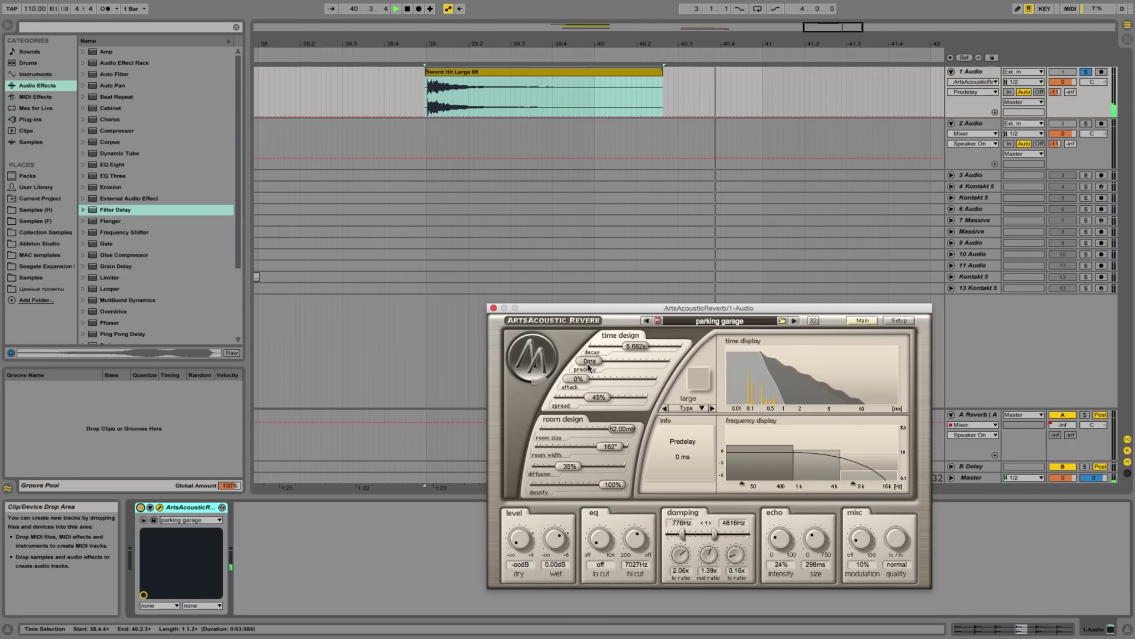
drag(596, 397, 567, 398)
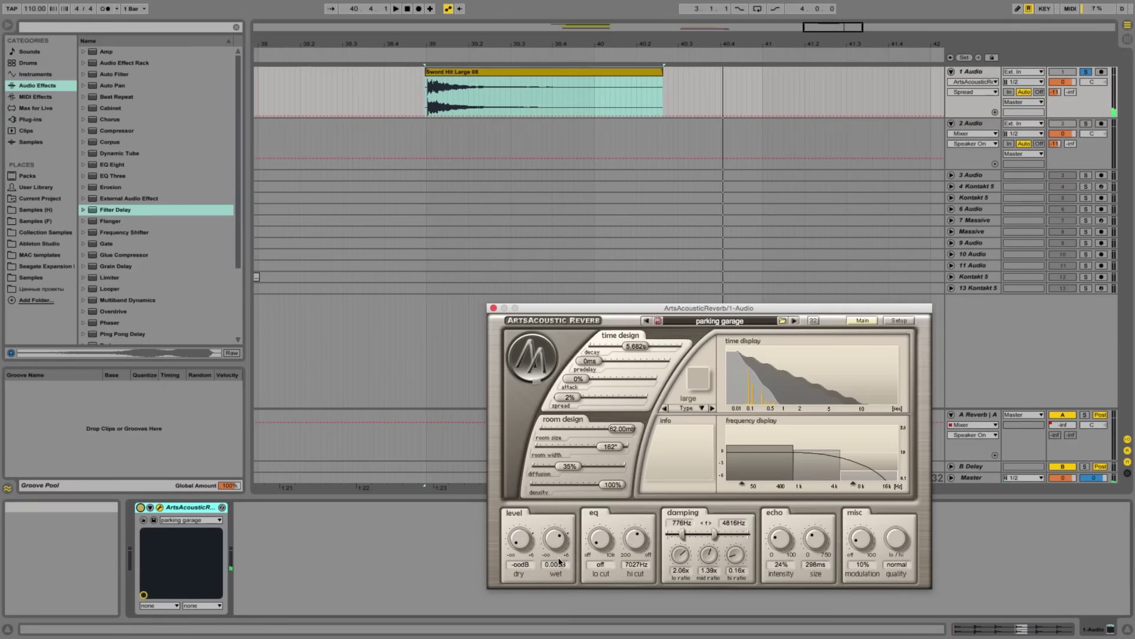
Set the reverb's dry level to -25.66 dB and audition the sword hit
alt+click(524, 542)
right_click(520, 544)
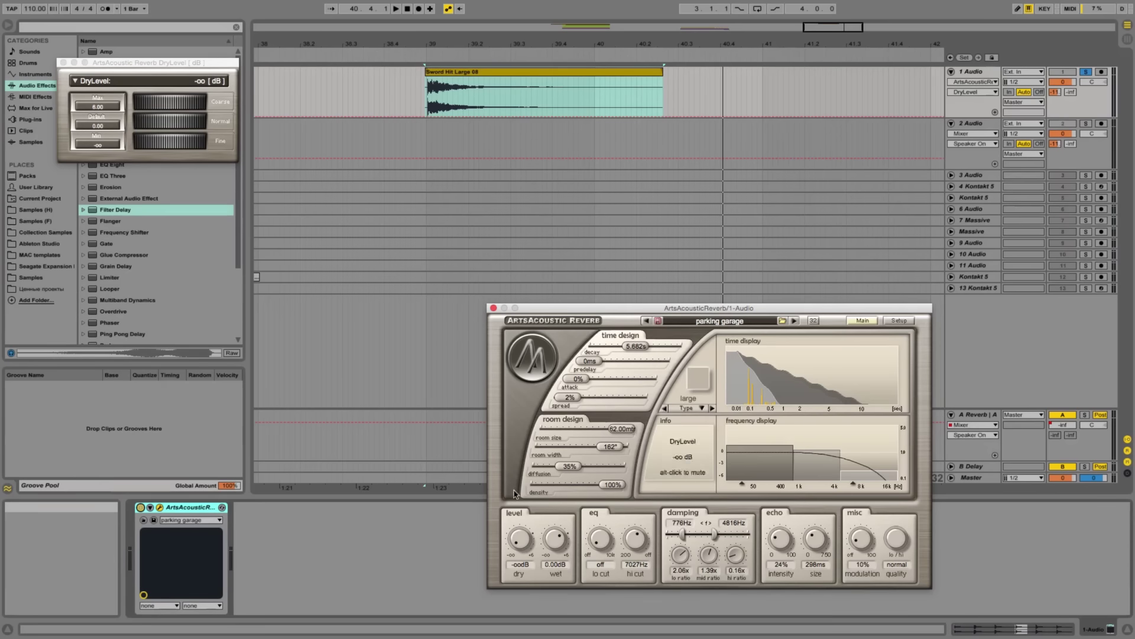
click(63, 62)
drag(518, 539, 517, 517)
key(space)
key(space)
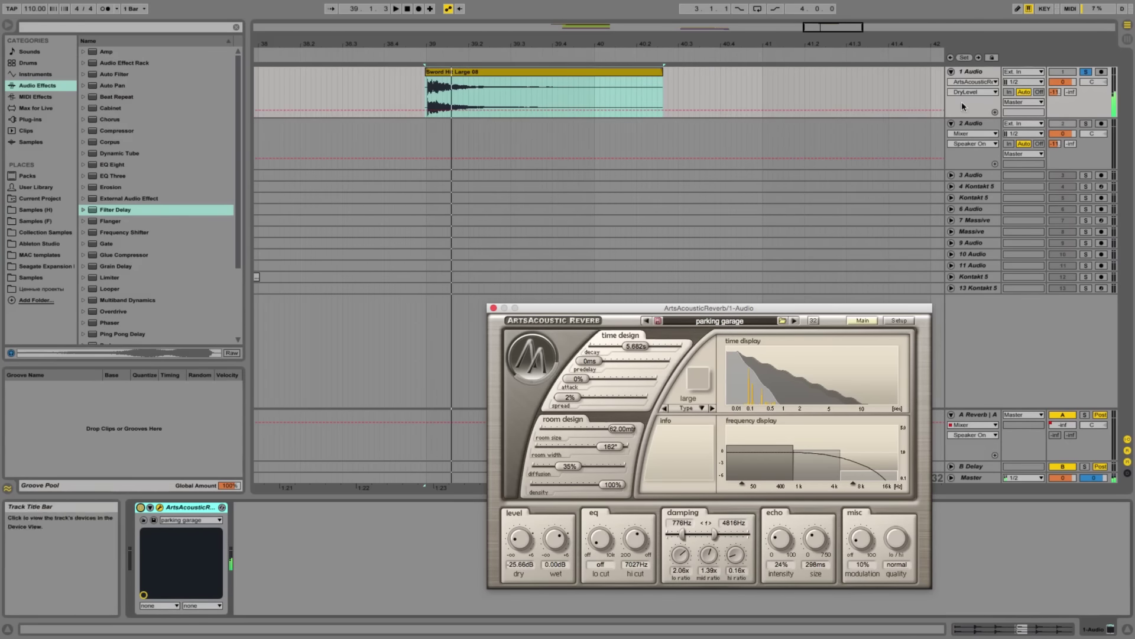
Duplicate track 1 Audio together with its sword hit clip and reverb
right_click(968, 73)
click(990, 98)
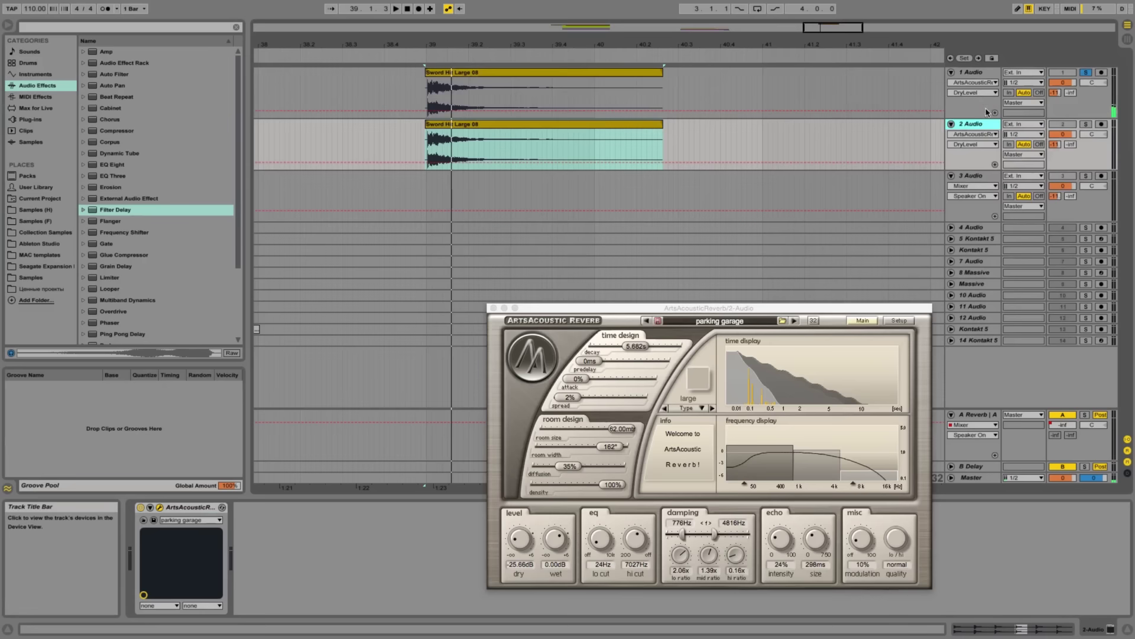
Freeze and flatten track 2 Audio, and turn off solo on track 1 Audio
right_click(985, 126)
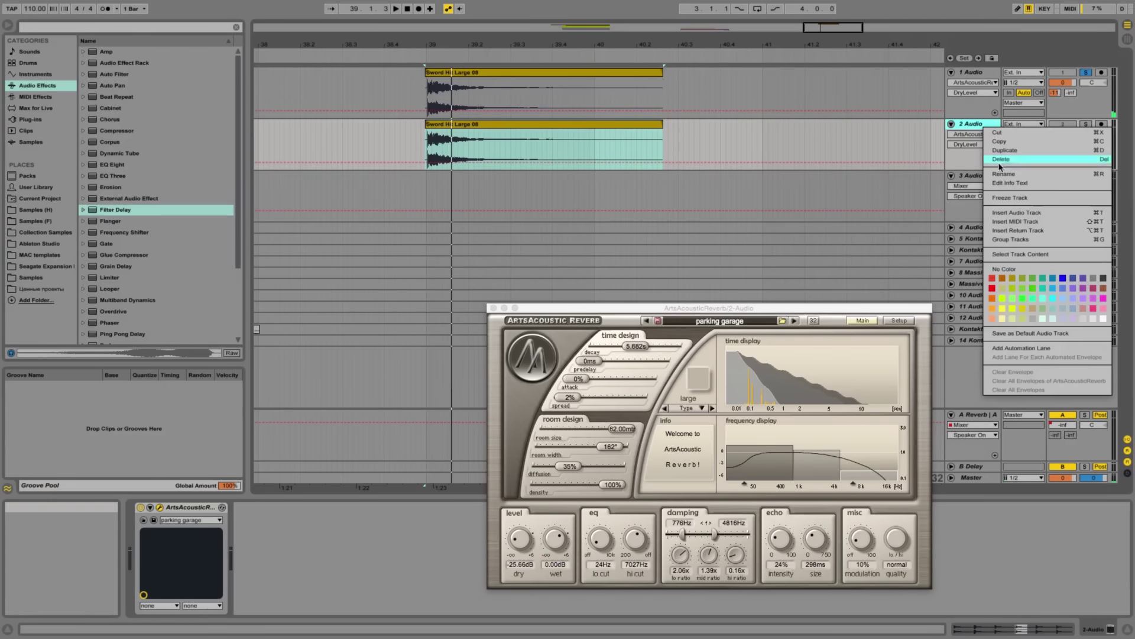
click(1011, 198)
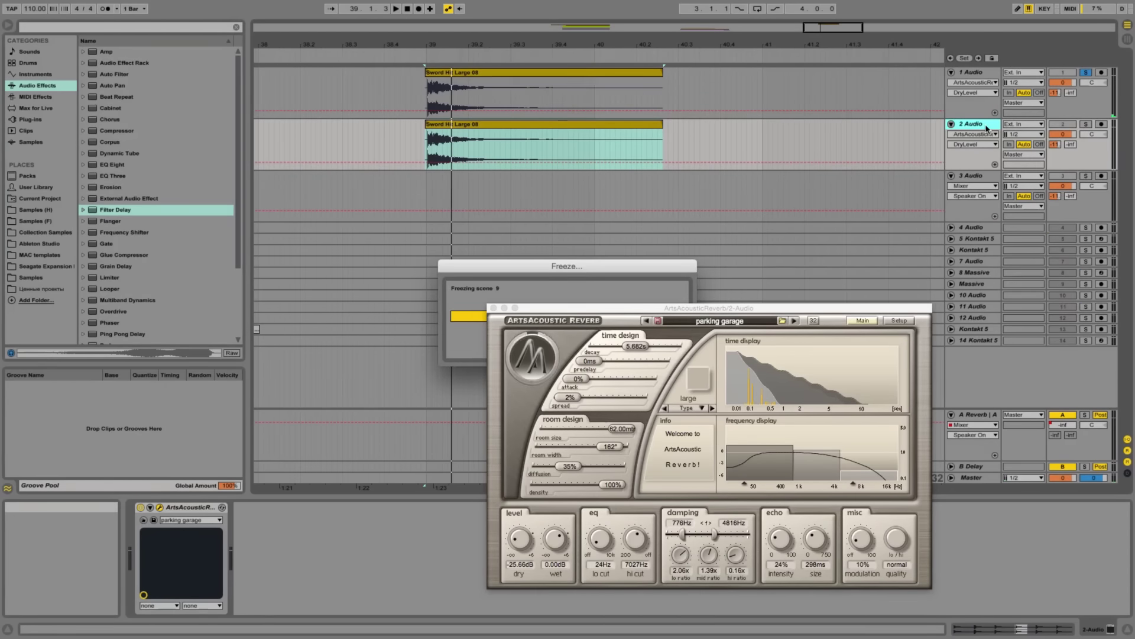
right_click(986, 127)
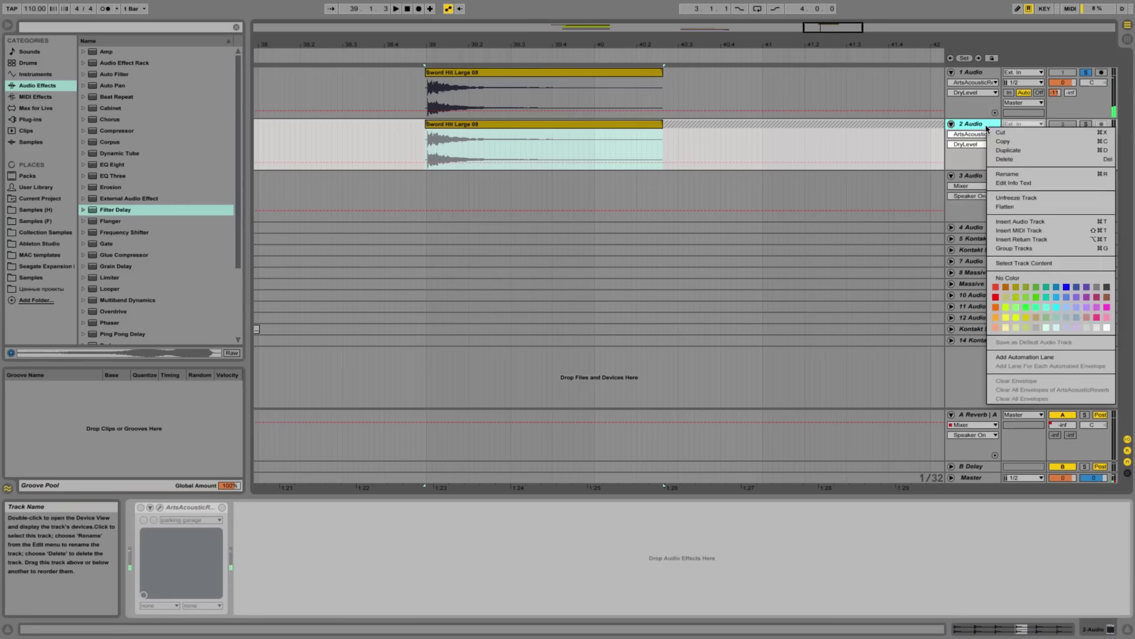
click(1009, 206)
click(1086, 72)
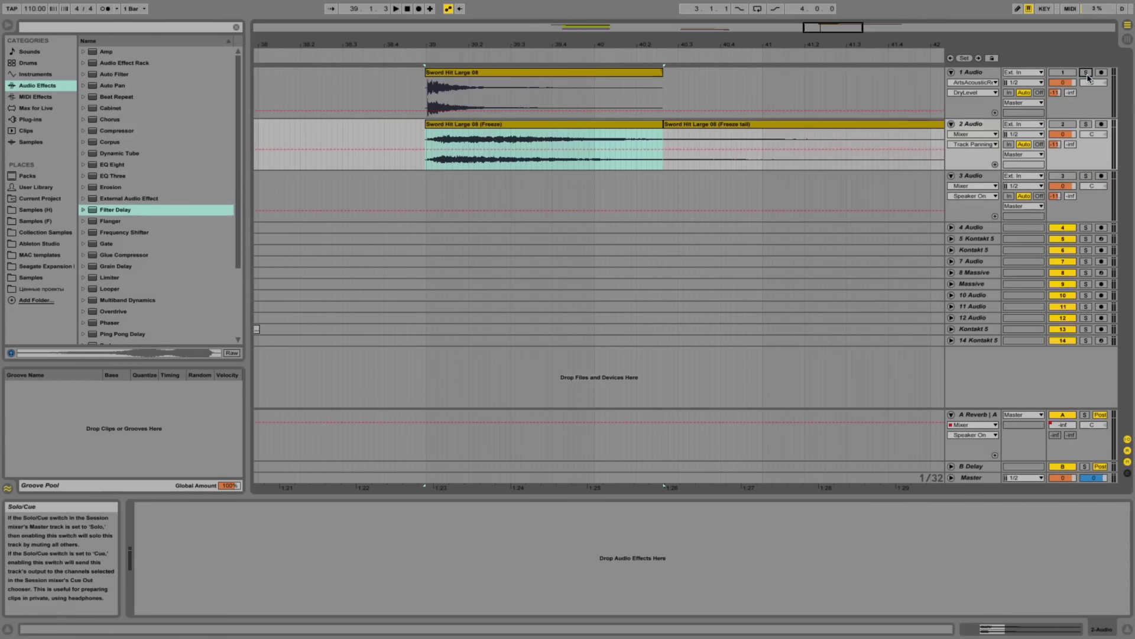
Delete the freeze tail clip and extend the frozen clip to 41.4.4, with track 1 Audio folded and the reverb window closed
click(770, 126)
key(Delete)
key(minus)
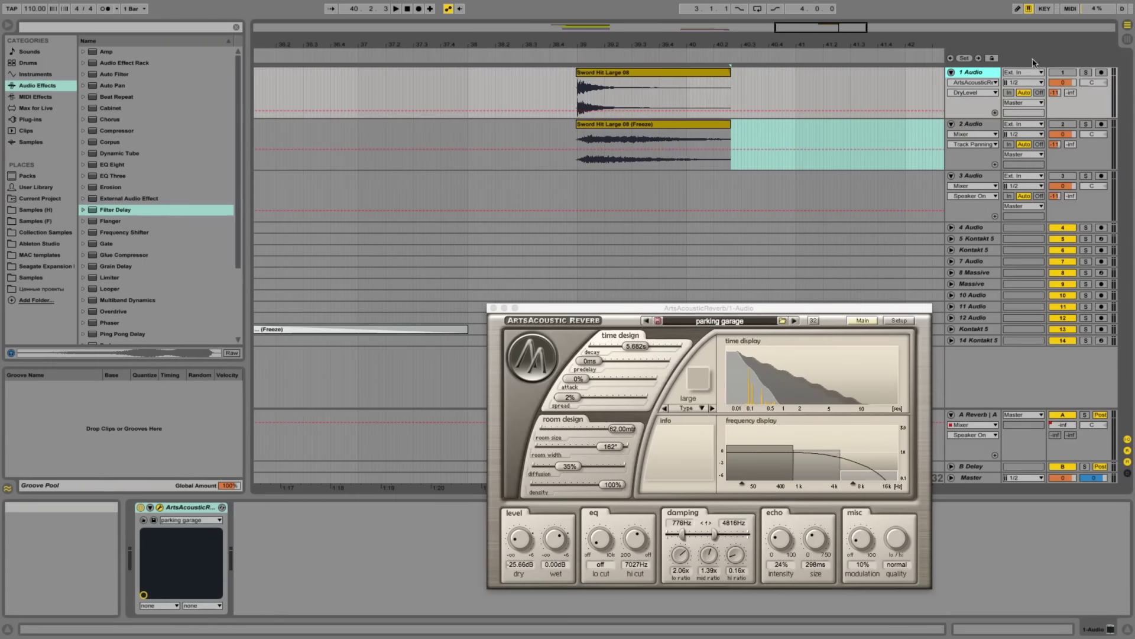
click(951, 72)
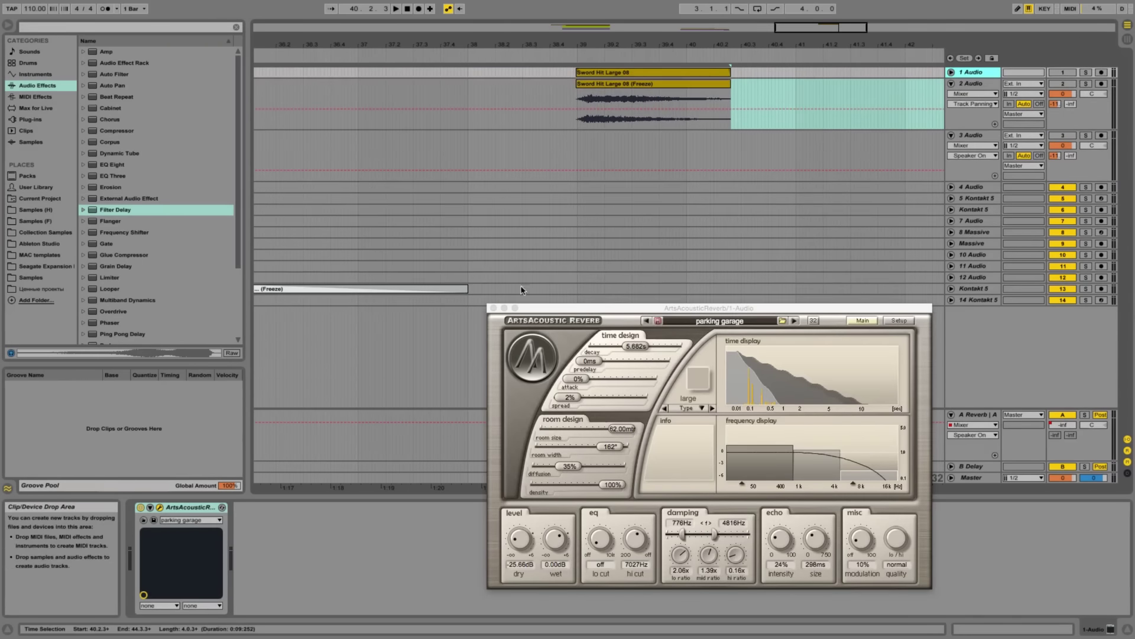
click(495, 308)
drag(731, 88, 900, 90)
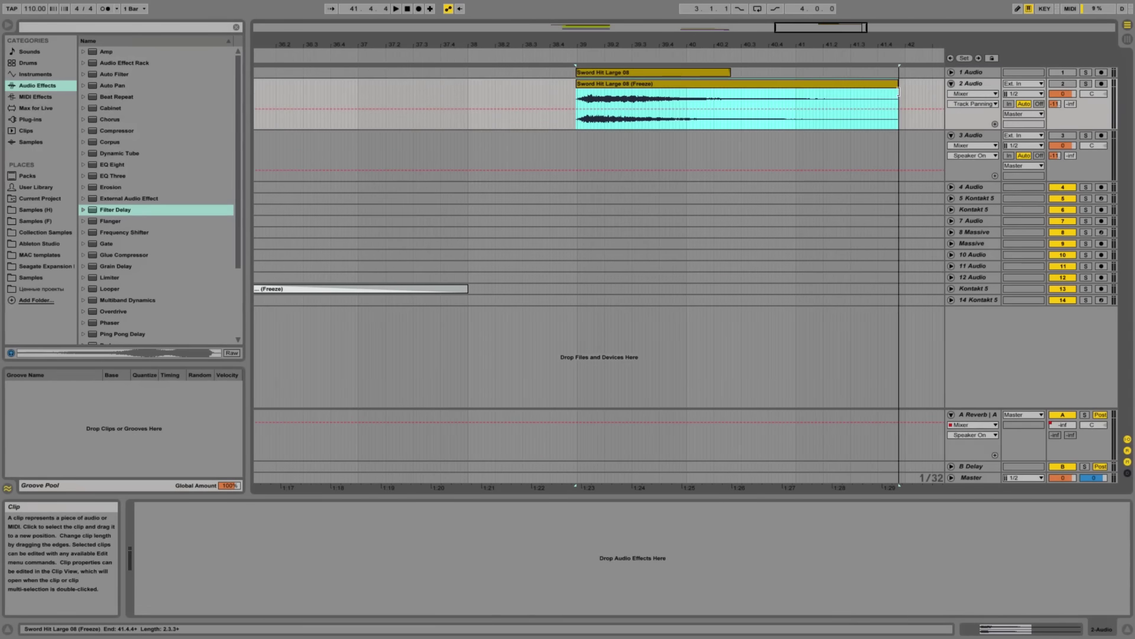
Reverse the frozen clip on track 2 Audio and move it earlier to start at about 38.1.3
double_click(787, 84)
click(223, 540)
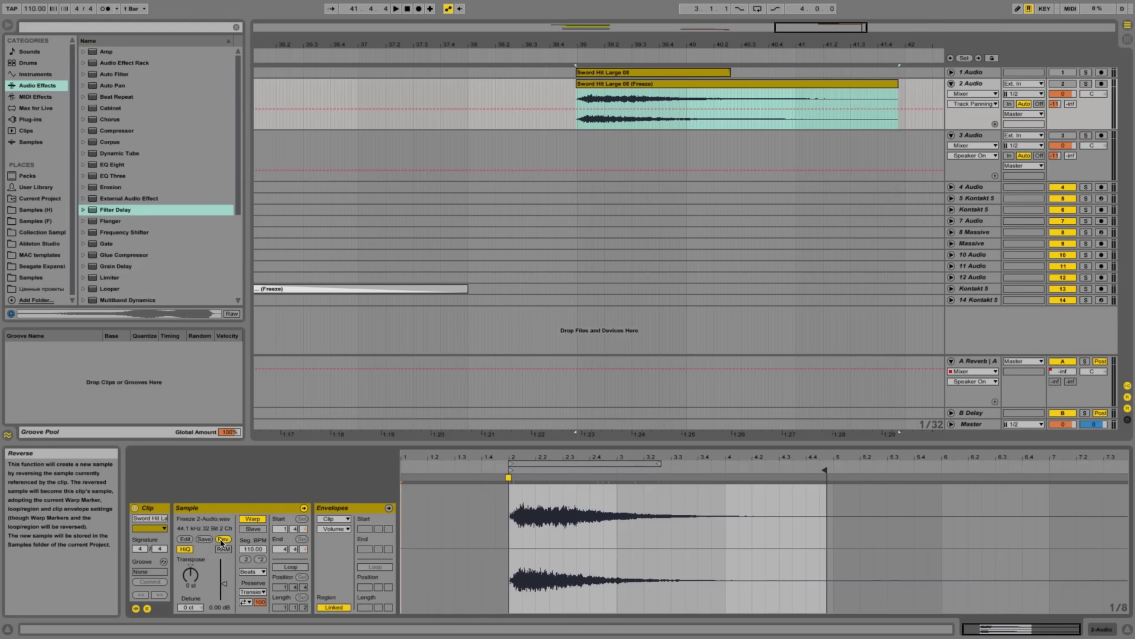
drag(885, 103, 792, 103)
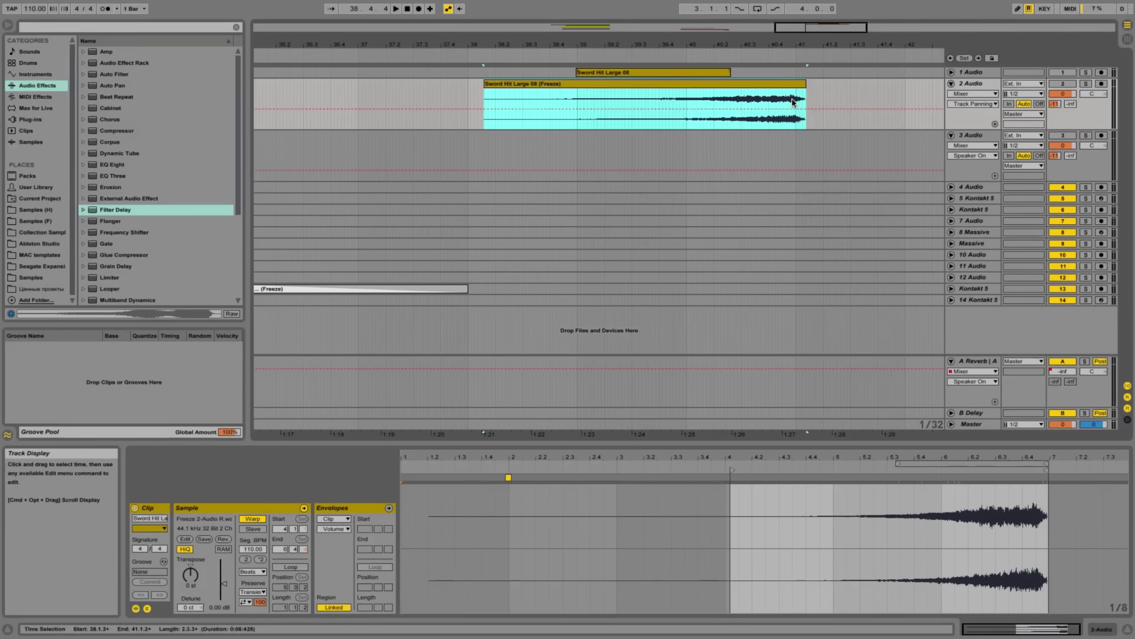
Solo track 2 Audio and play the reversed clip
click(1084, 83)
key(space)
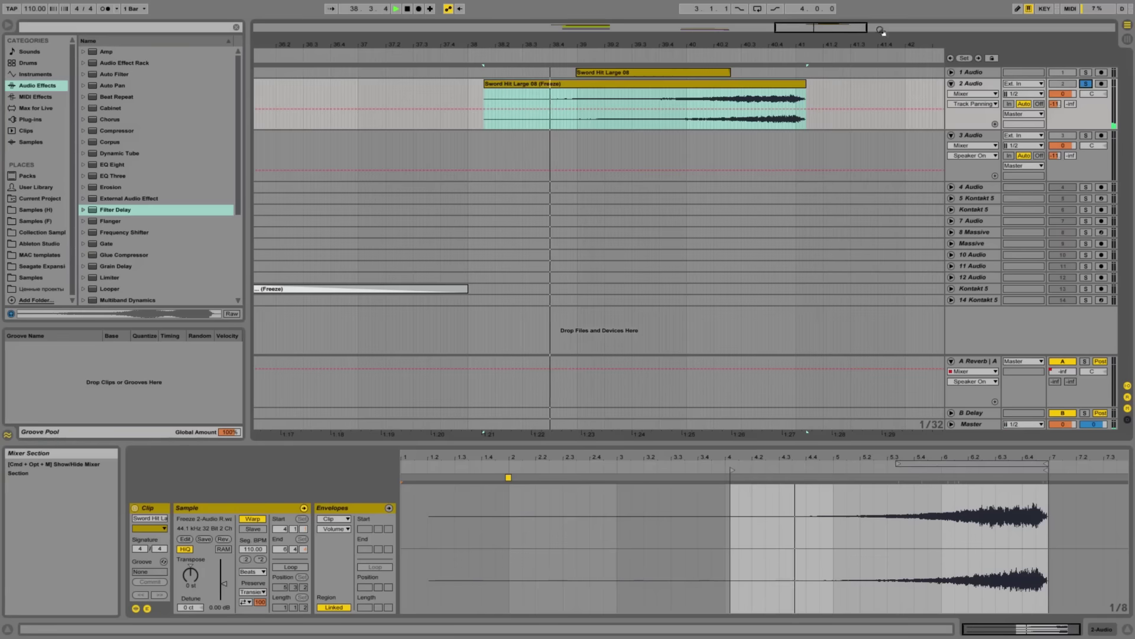
drag(822, 27, 828, 30)
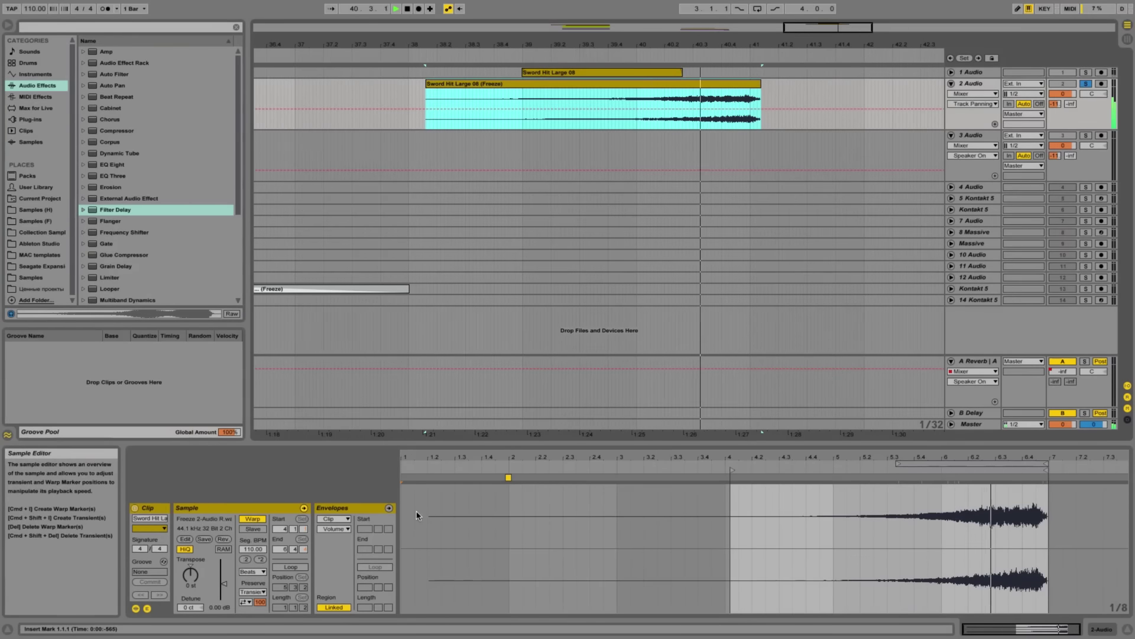
key(space)
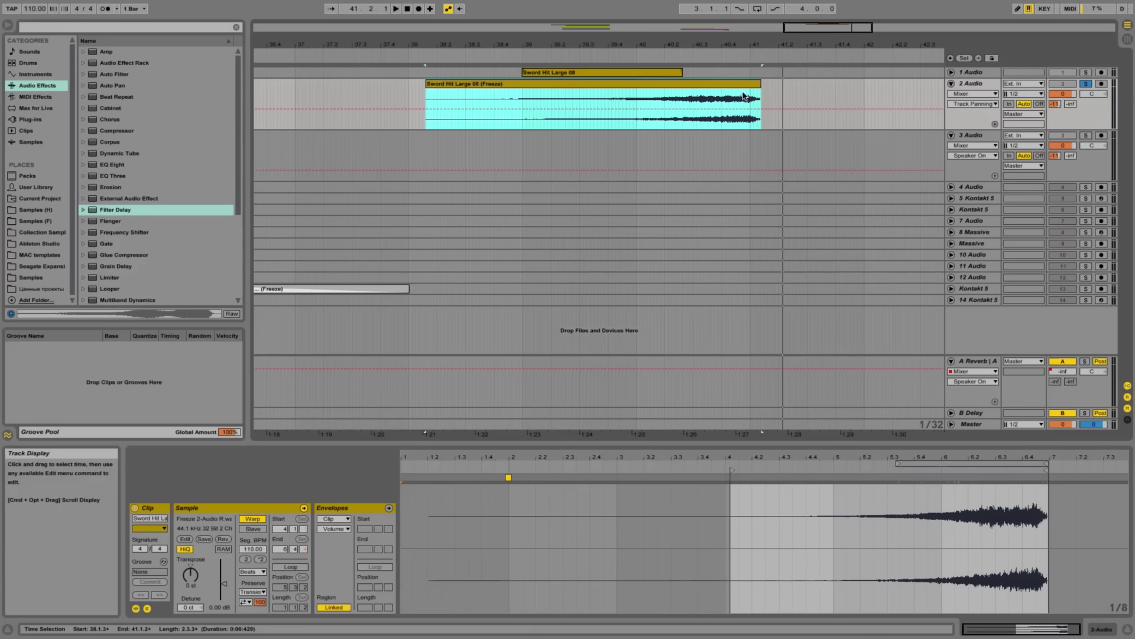
Nudge the reversed clip slightly later and add warp markers near its loud end and just before its start
drag(753, 88, 760, 94)
click(750, 102)
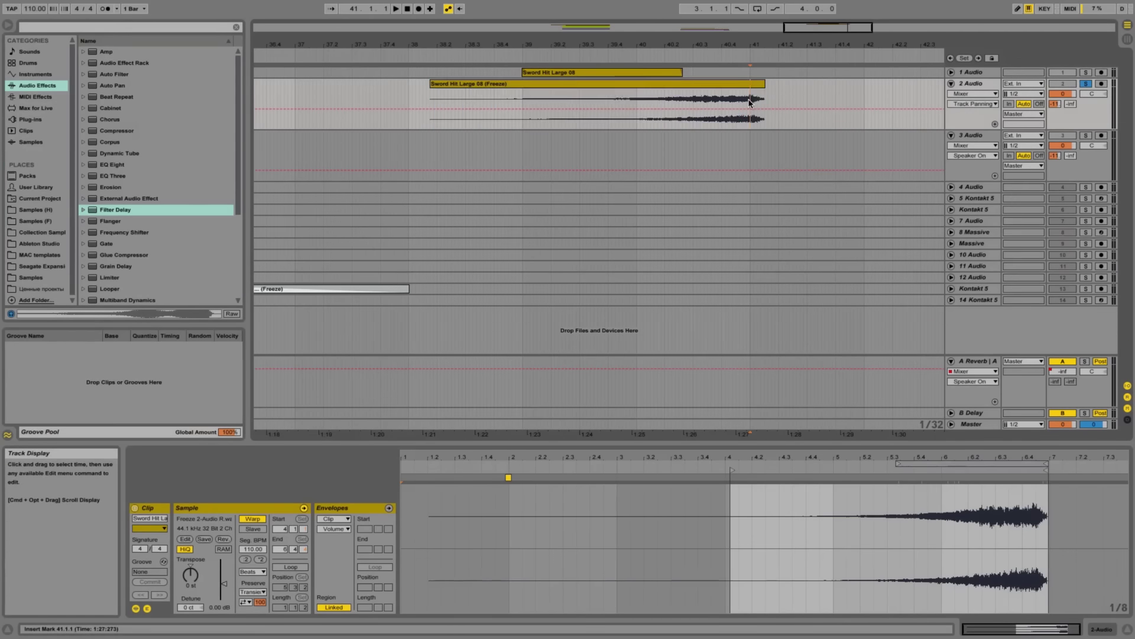
drag(996, 488, 877, 489)
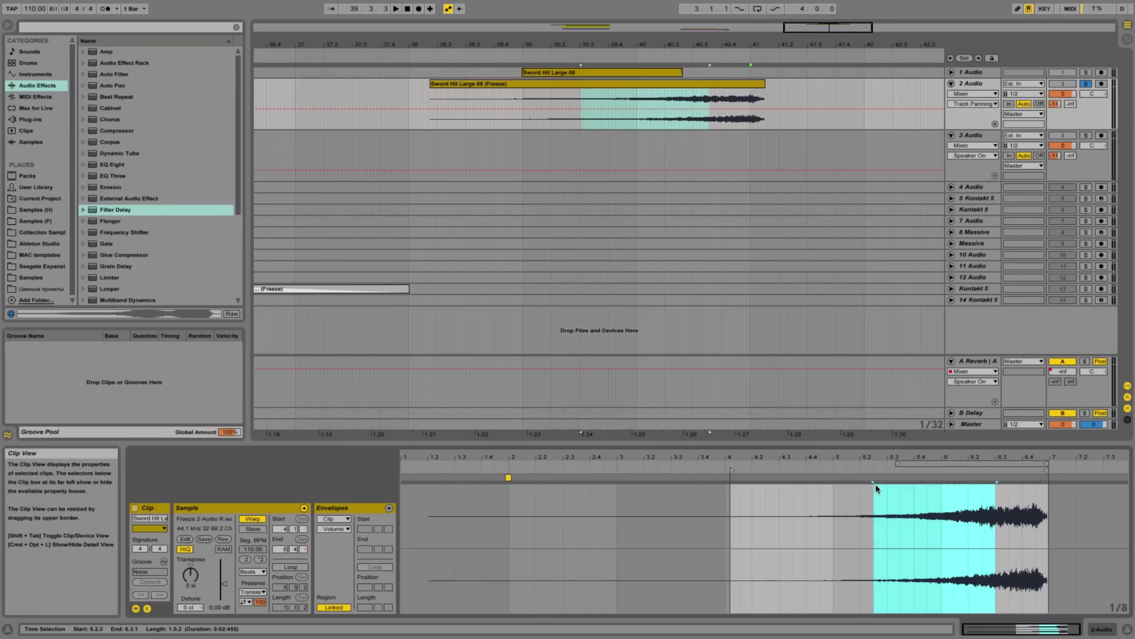
double_click(1035, 478)
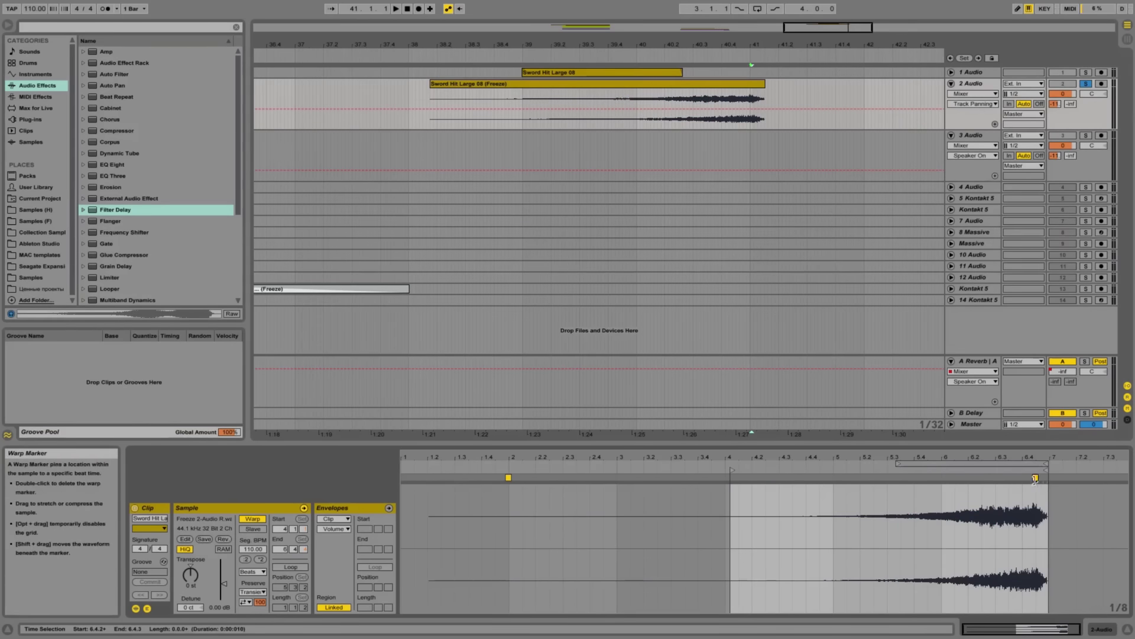
drag(1042, 489, 1047, 485)
double_click(1042, 483)
double_click(1042, 478)
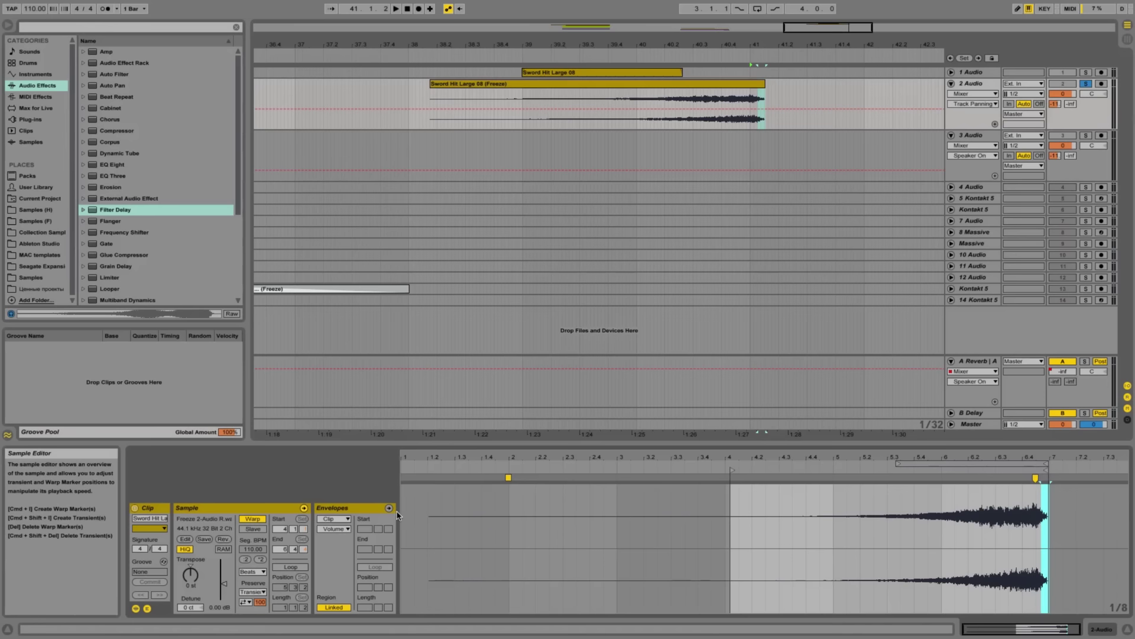
click(740, 485)
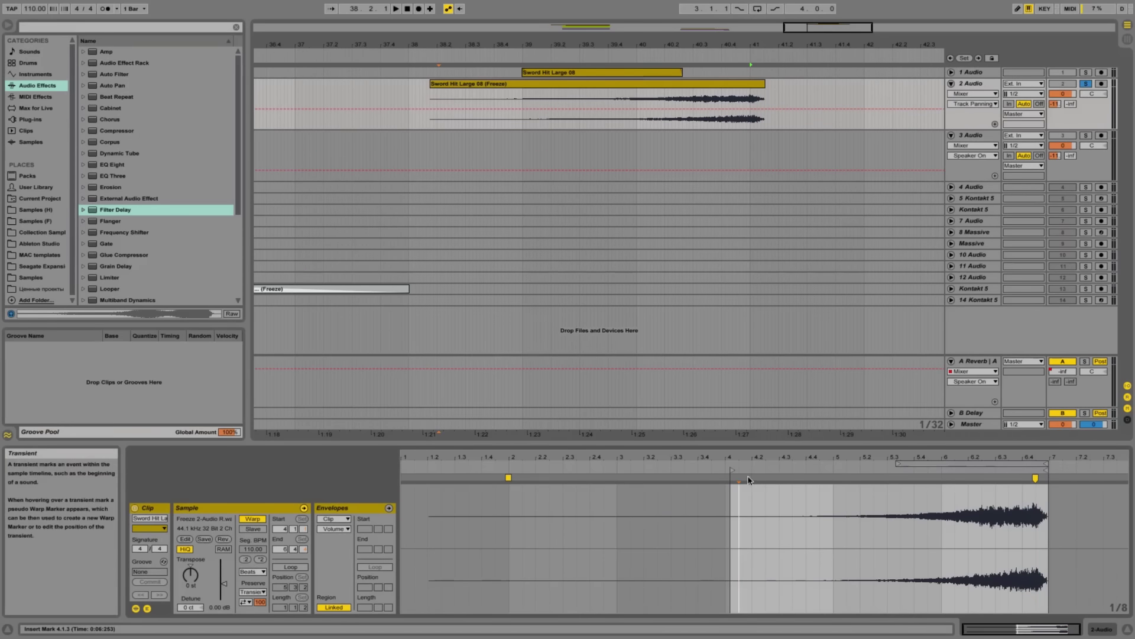
double_click(725, 478)
Trim the reversed clip's quiet beginning so it starts at bar 39, and set its transpose to -5 st
click(442, 114)
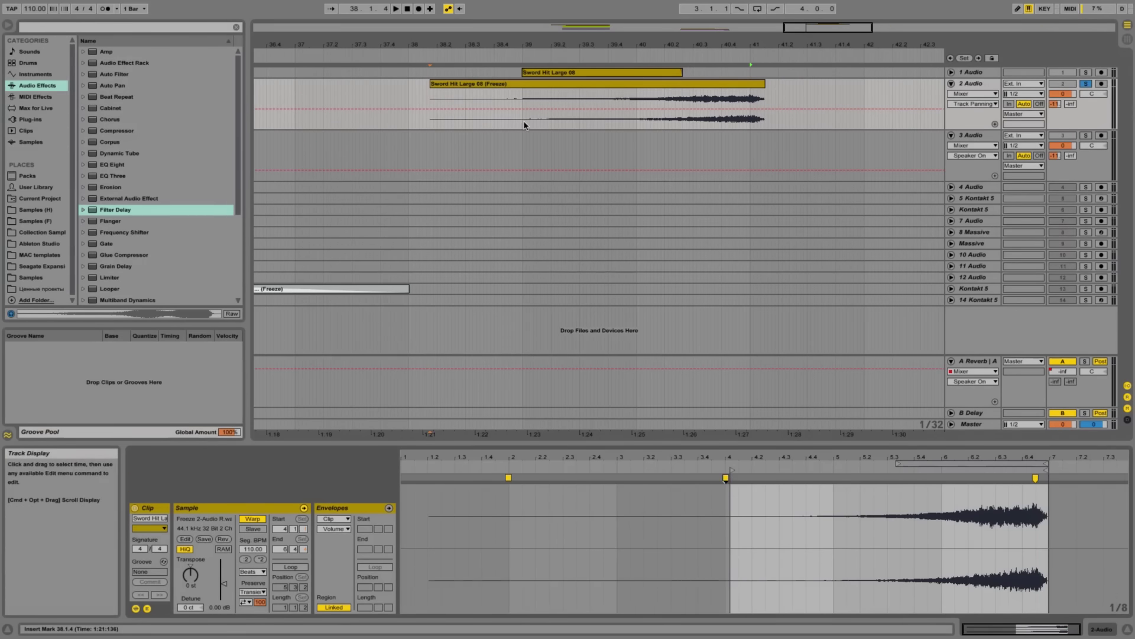
drag(524, 125, 461, 118)
key(Delete)
click(631, 93)
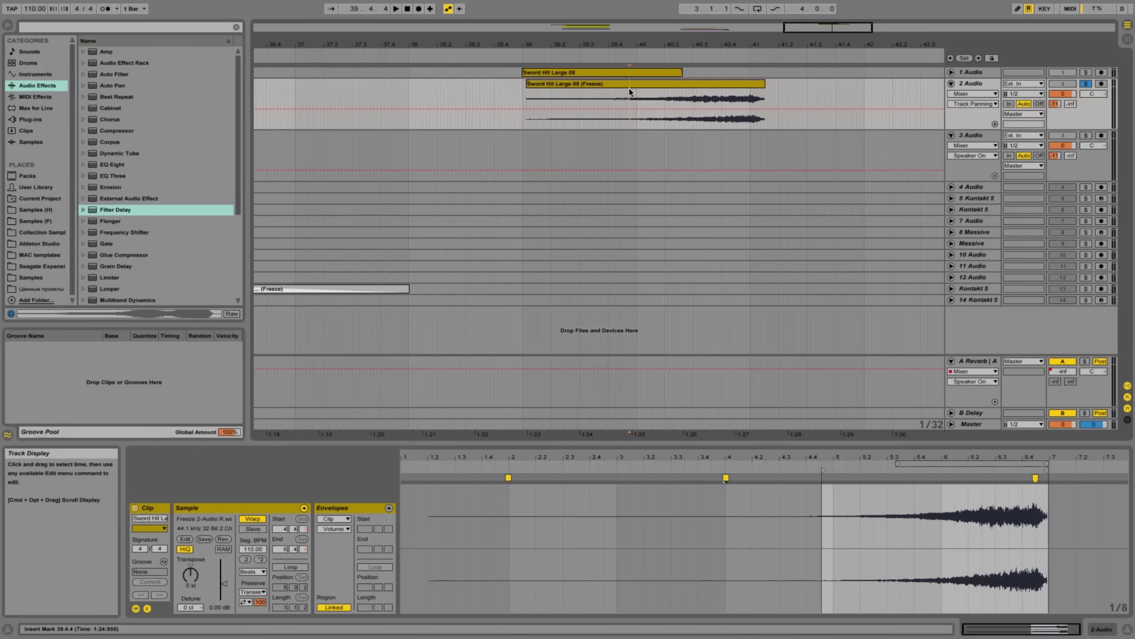
drag(626, 85, 621, 87)
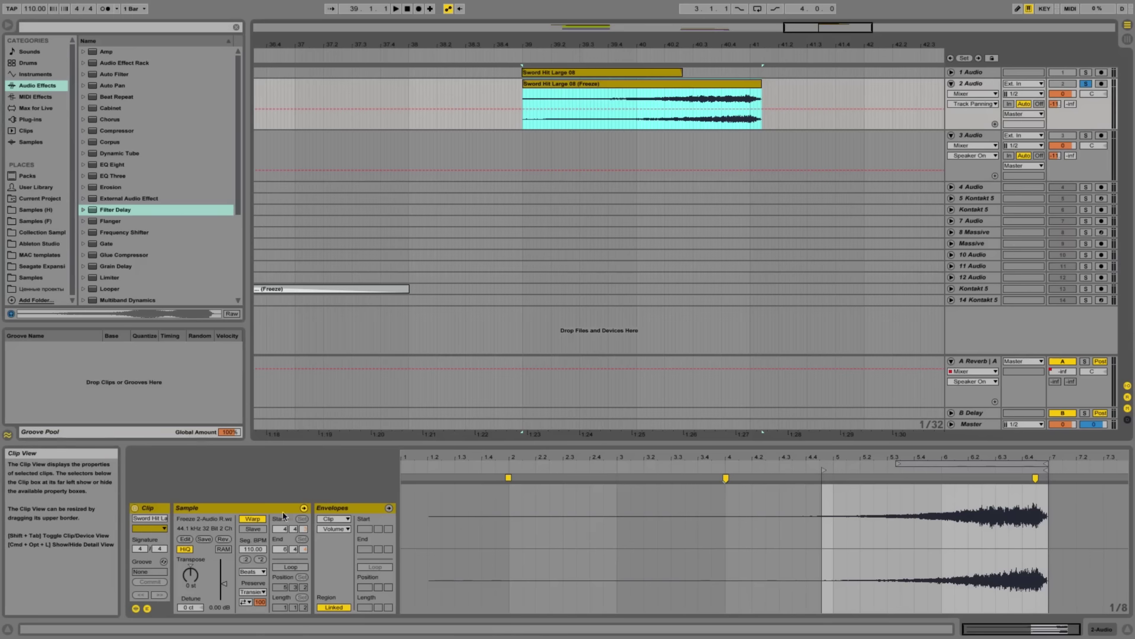
drag(197, 576, 198, 586)
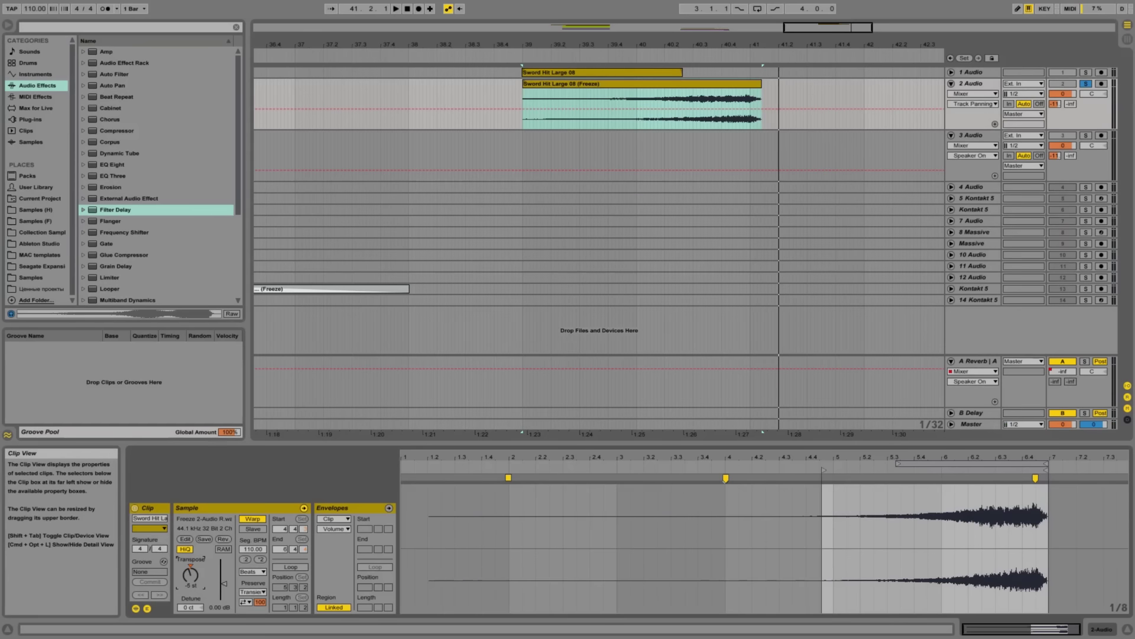
Remove the warp markers ahead of the clip's start and add one near position 5 in the sample
drag(1035, 477, 1037, 479)
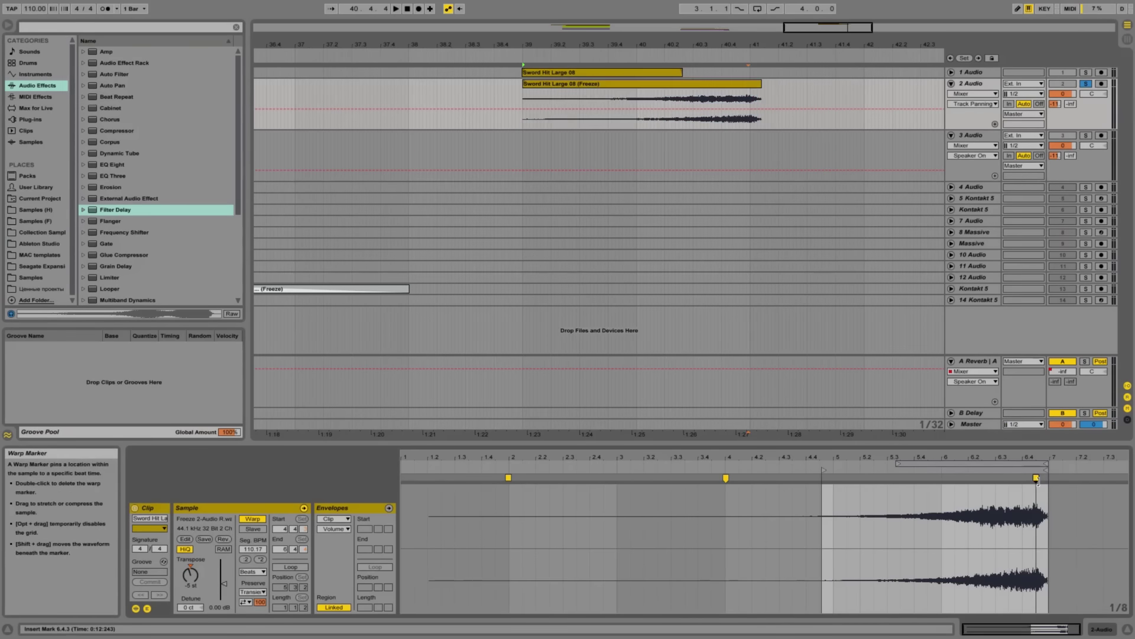
click(821, 475)
drag(821, 475, 490, 500)
key(Delete)
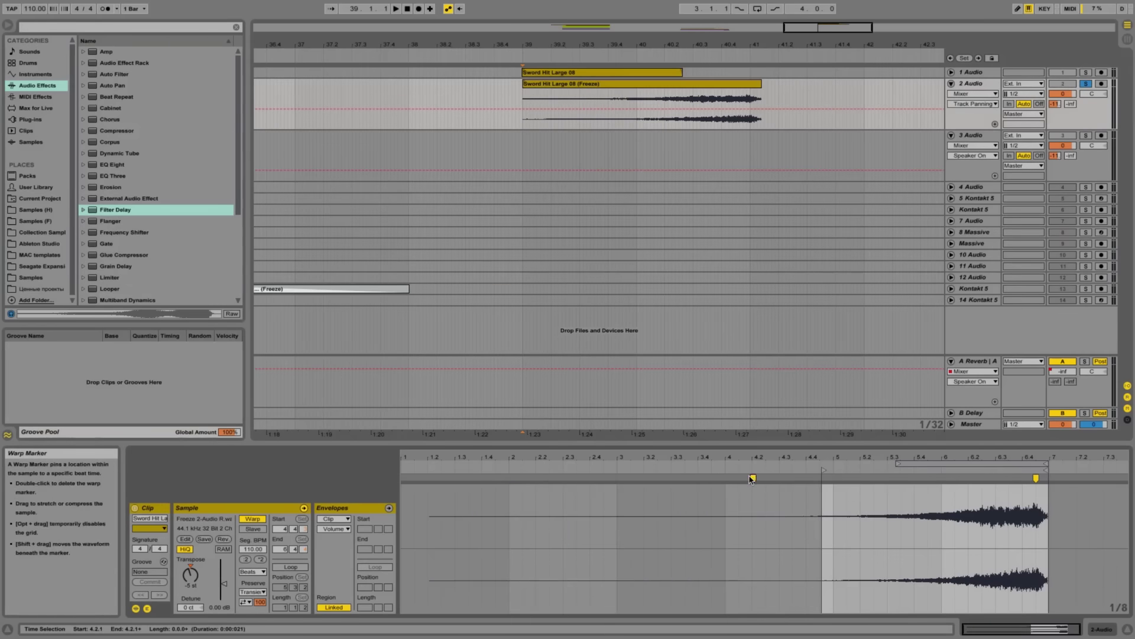
click(835, 478)
double_click(837, 478)
drag(765, 486, 741, 487)
key(Delete)
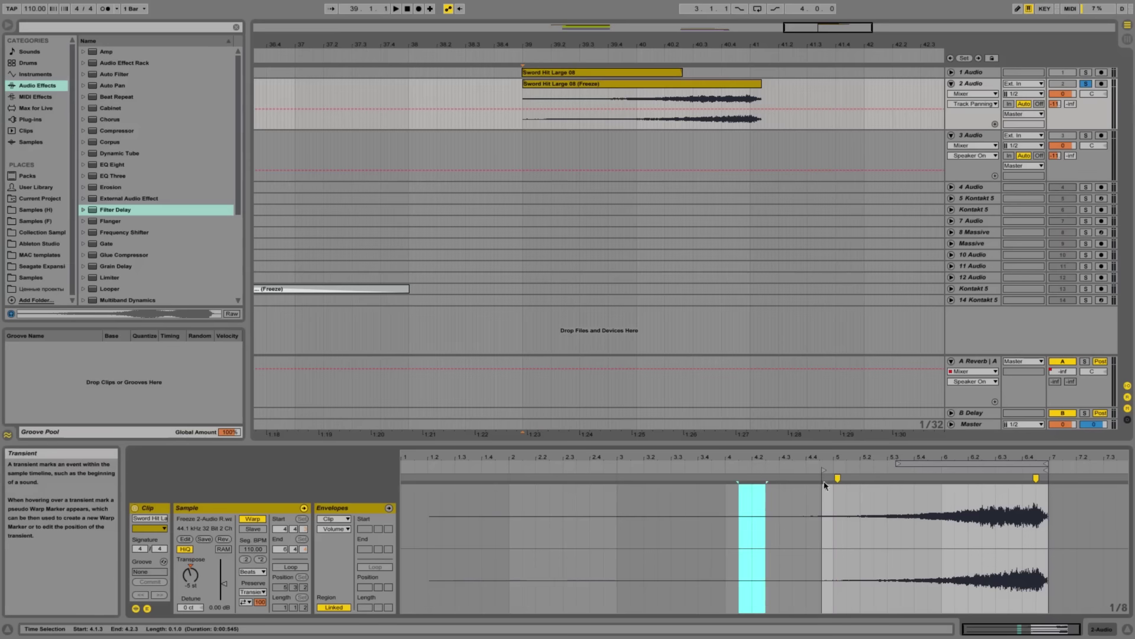
Stretch the sample by moving the early warp marker back to about 3.1.3, and set the warp mode to Complex
drag(839, 481, 629, 480)
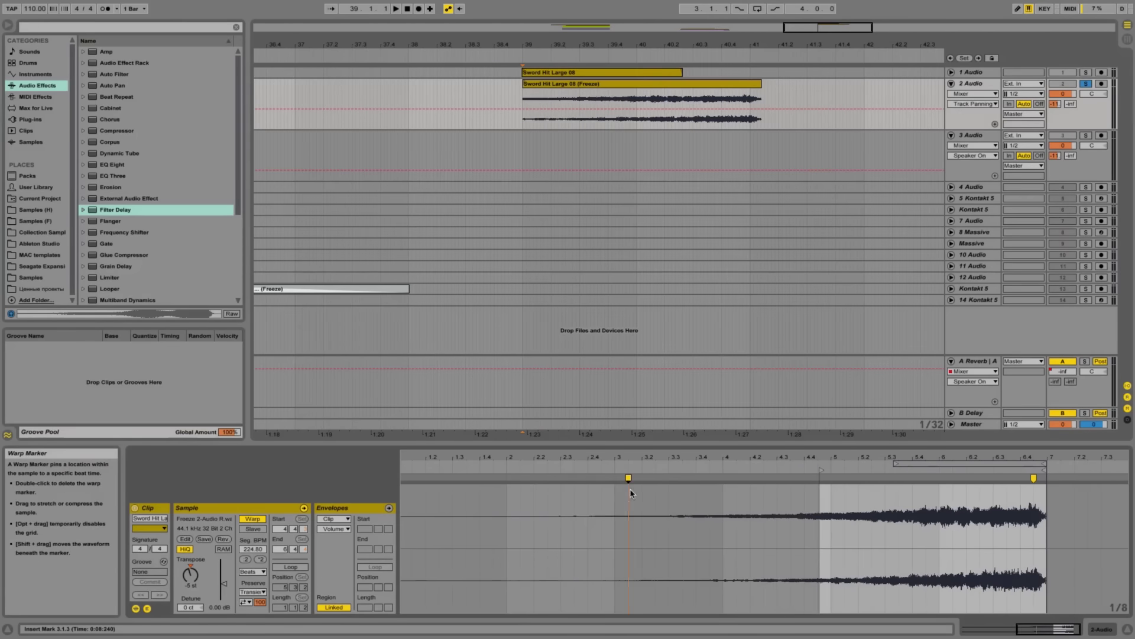
click(260, 571)
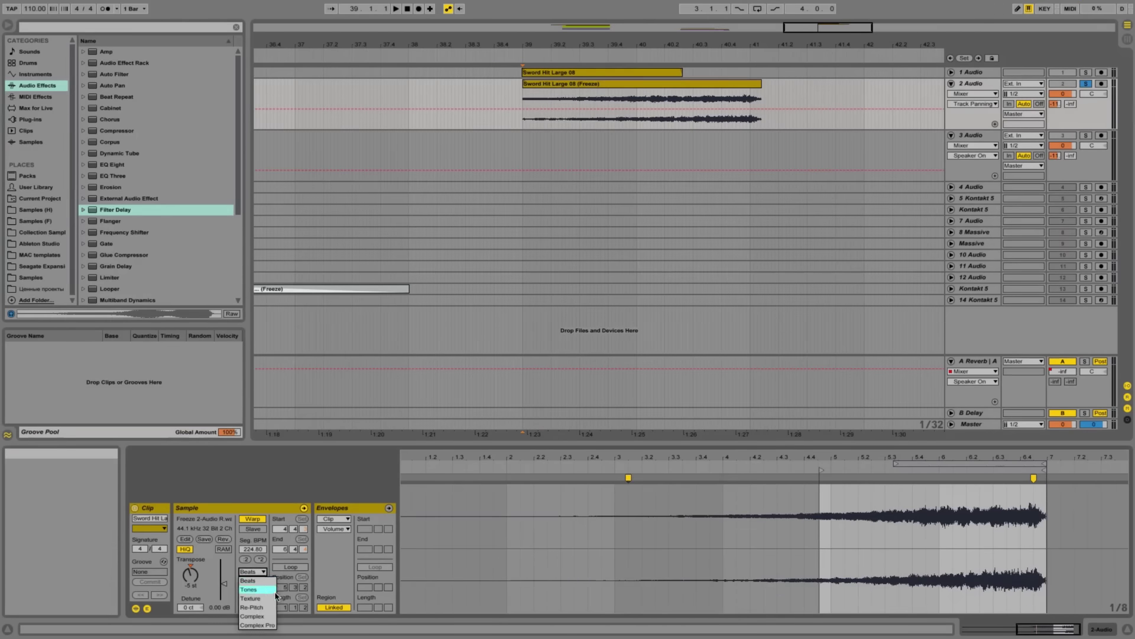
click(257, 617)
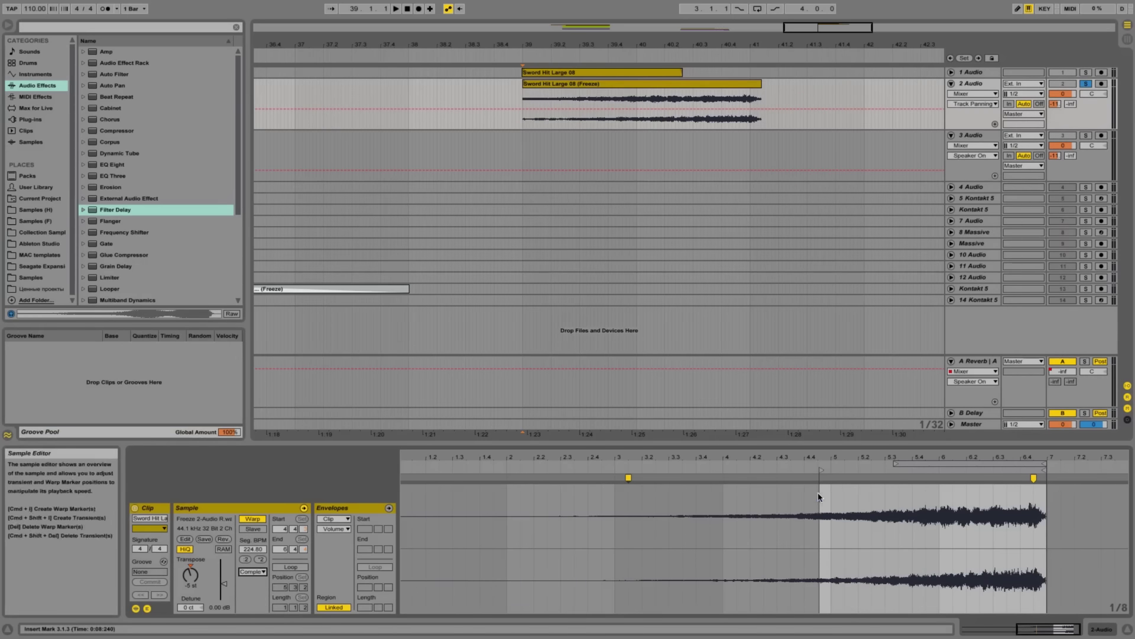
Set the clip's start marker to 3.1.3, place the clip from 38.2.1 to 42.1.1 in the arrangement and play it
drag(821, 470, 629, 470)
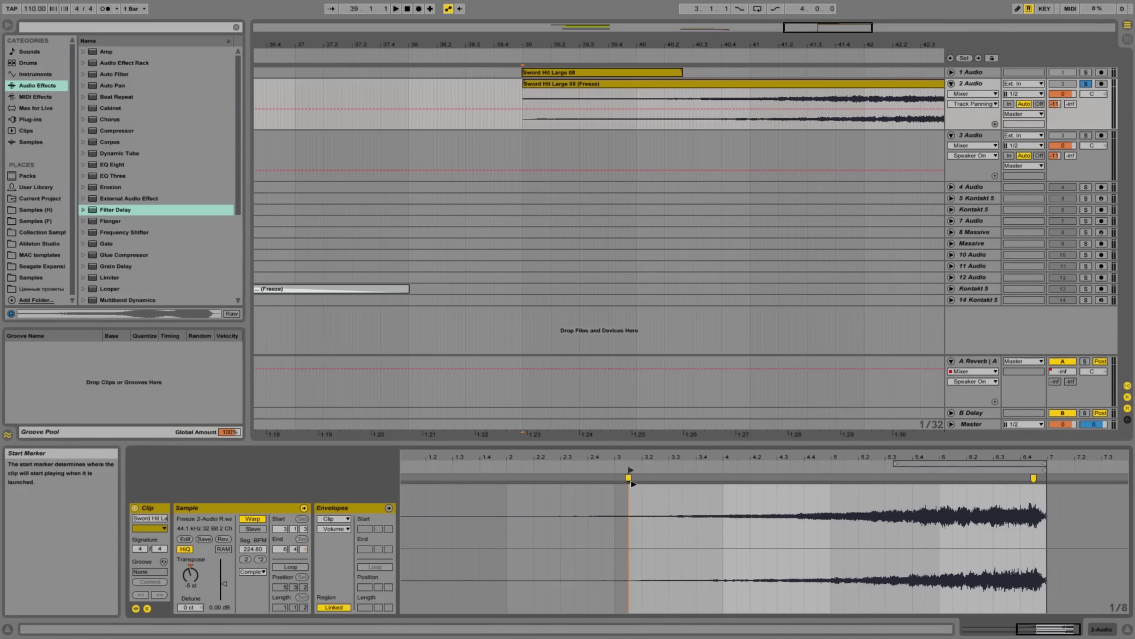
drag(862, 25, 874, 29)
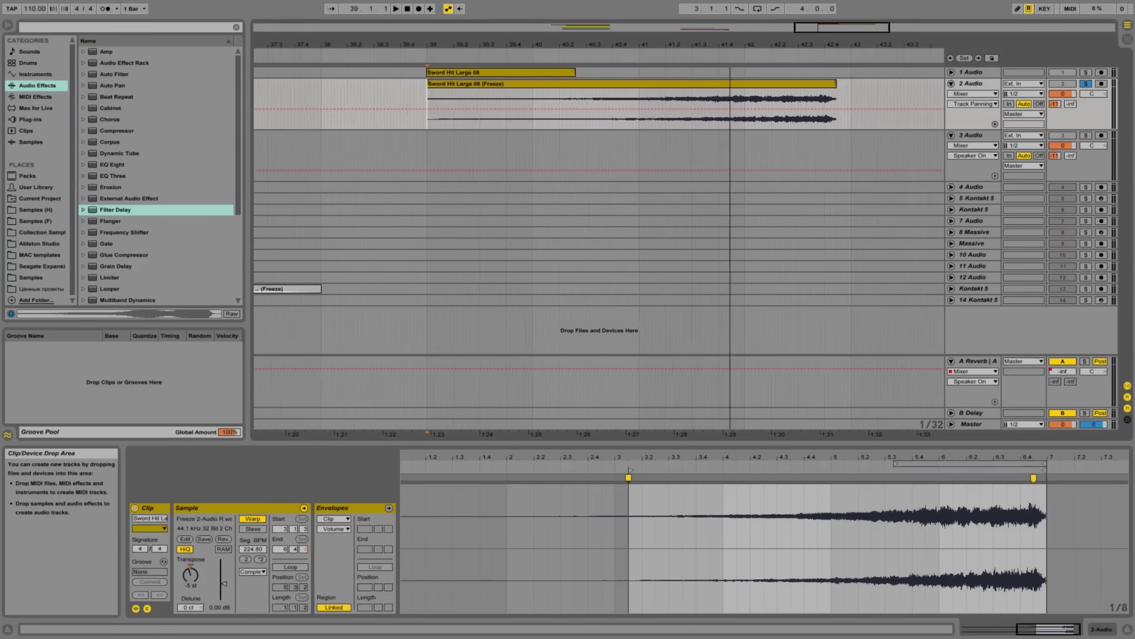
mouse_move(834, 86)
mouse_down()
mouse_move(673, 122)
mouse_move(743, 112)
mouse_up()
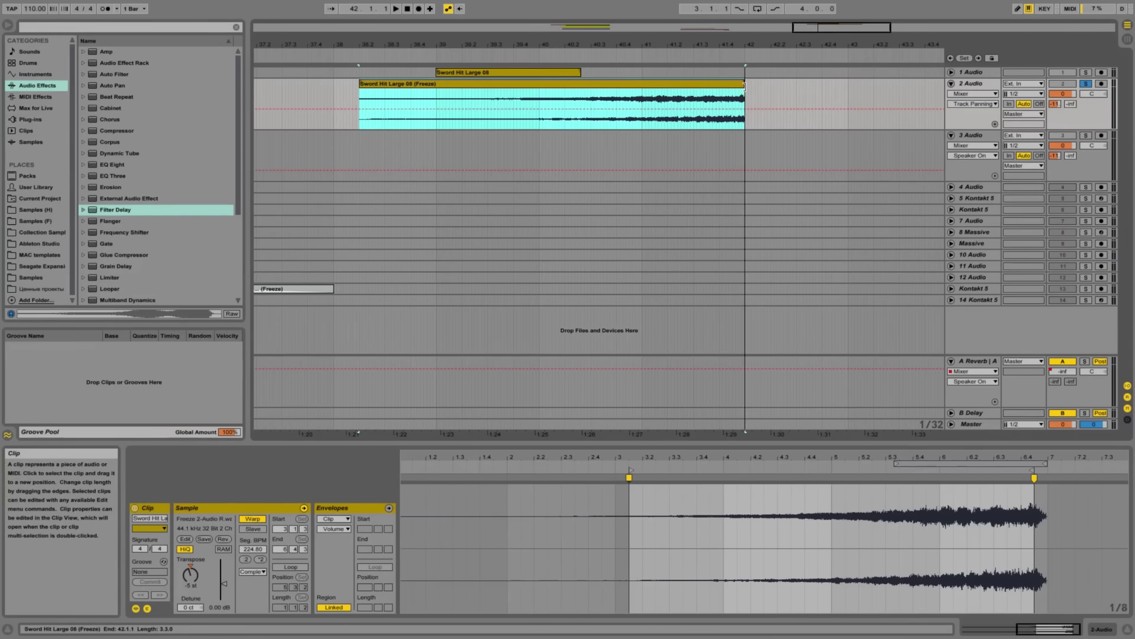
key(space)
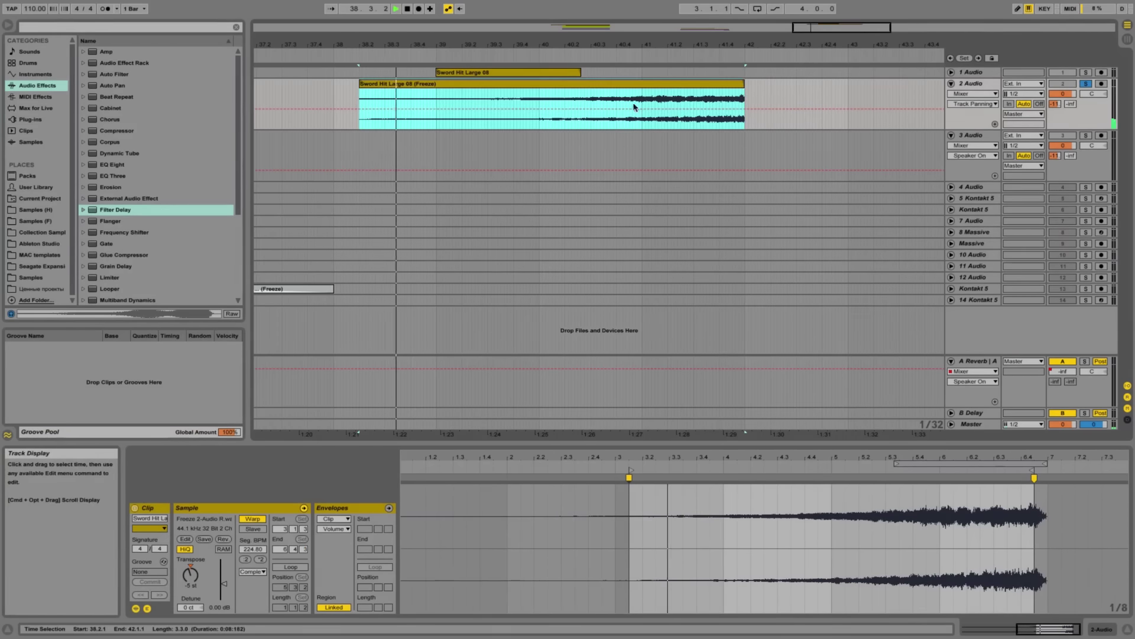
Show the fades on track 2 Audio and add a long fade-in to the reversed clip reaching about 41.2
click(975, 94)
click(976, 104)
drag(359, 90, 680, 143)
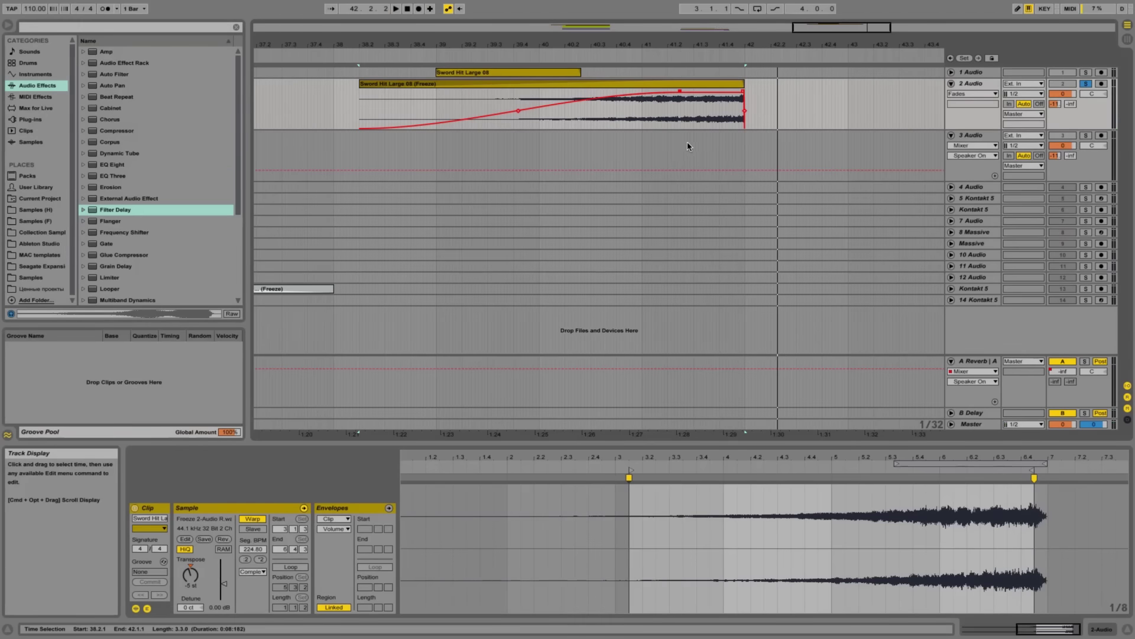
click(740, 88)
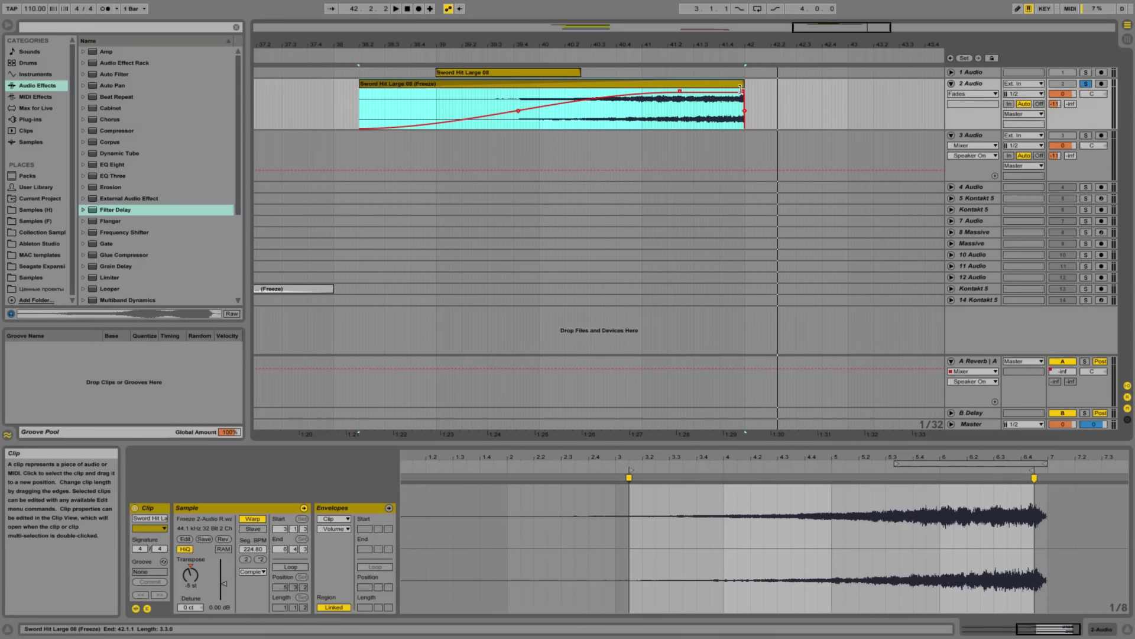
click(884, 87)
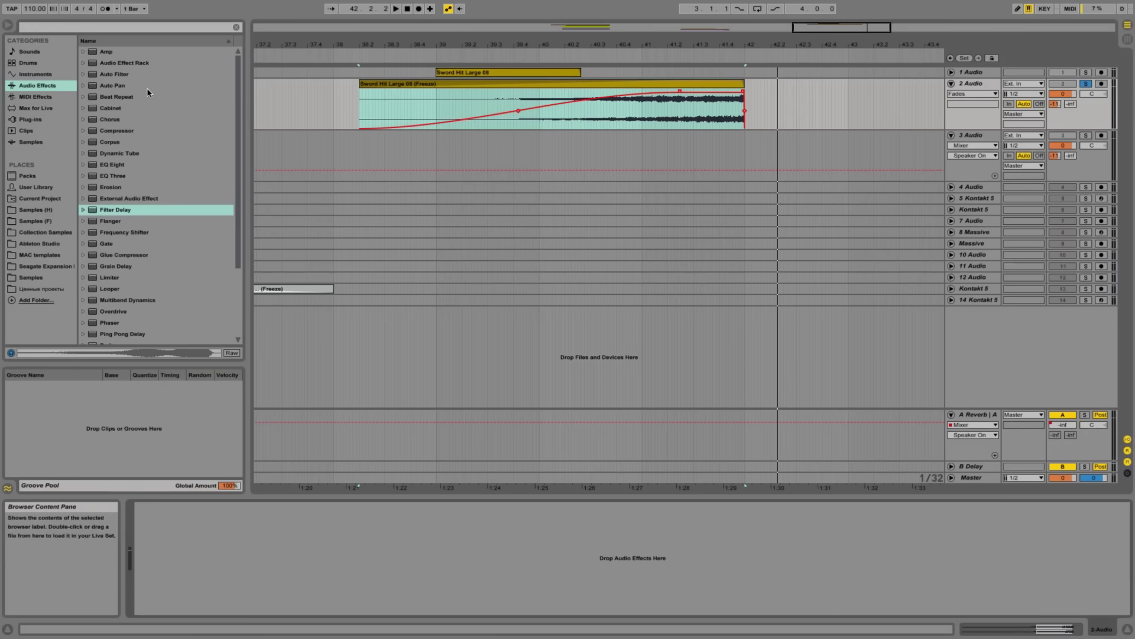
click(117, 214)
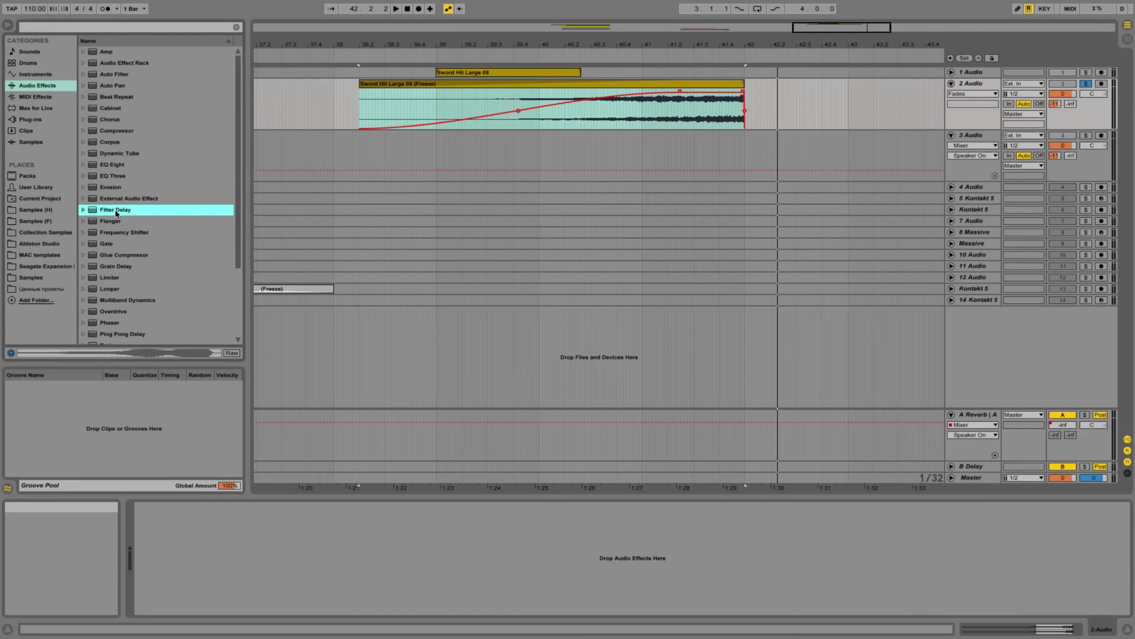
drag(115, 210, 988, 86)
Move the 8 Massive track up to directly below the 2 Audio track
drag(622, 355, 774, 297)
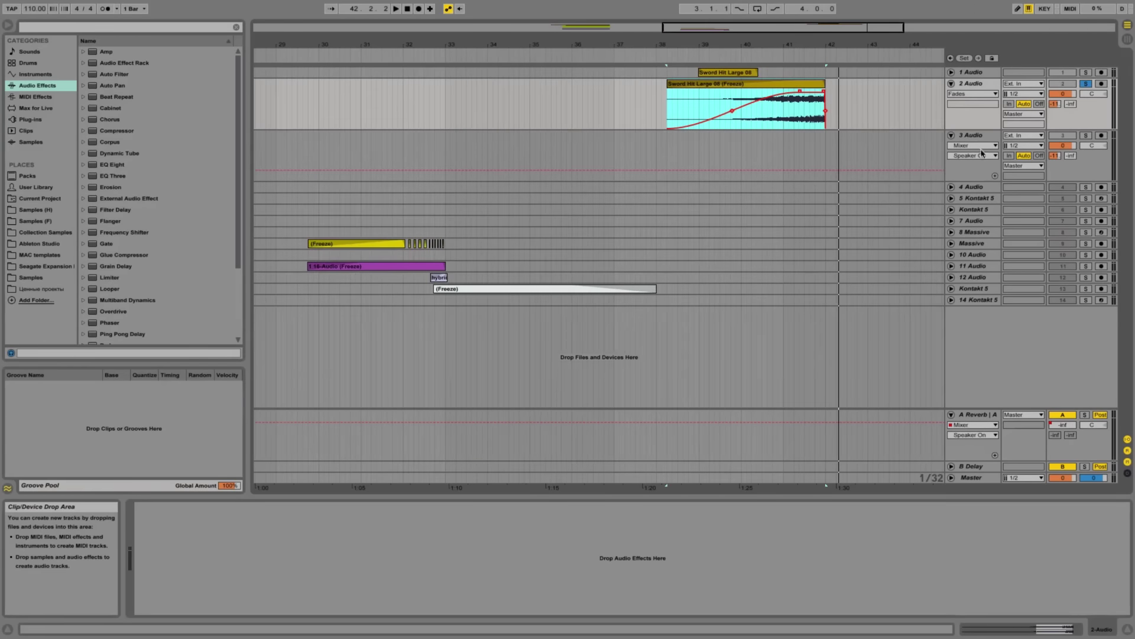
click(975, 209)
click(978, 232)
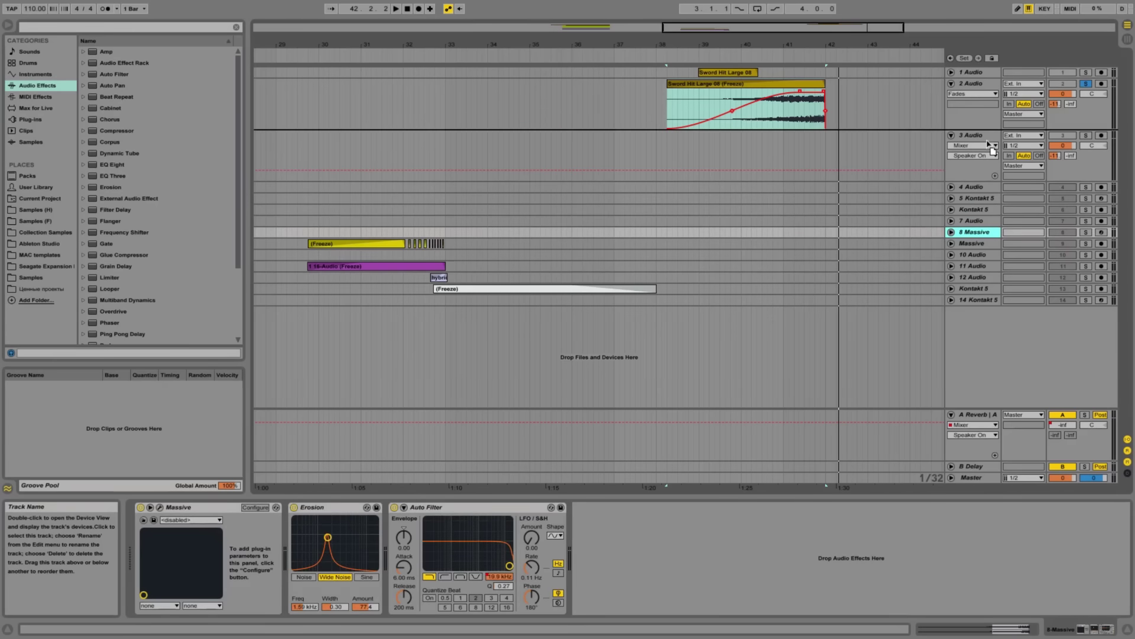
drag(980, 134, 982, 135)
click(952, 135)
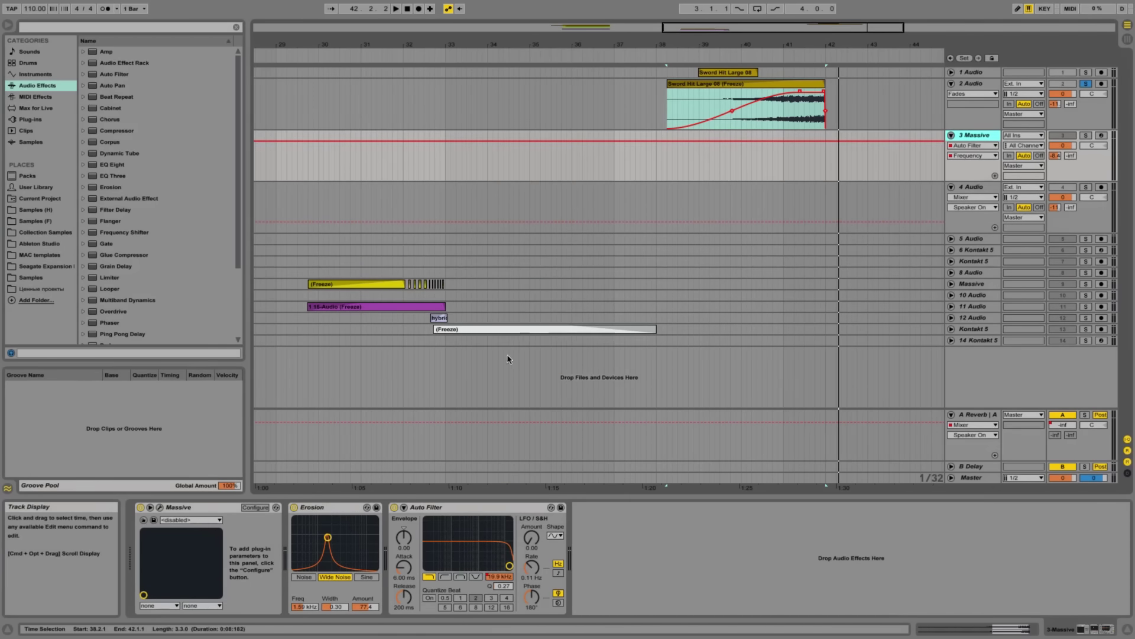
Open the Massive synth on track 3, arm the track and adjust the noise oscillator's Color and Amp
click(161, 508)
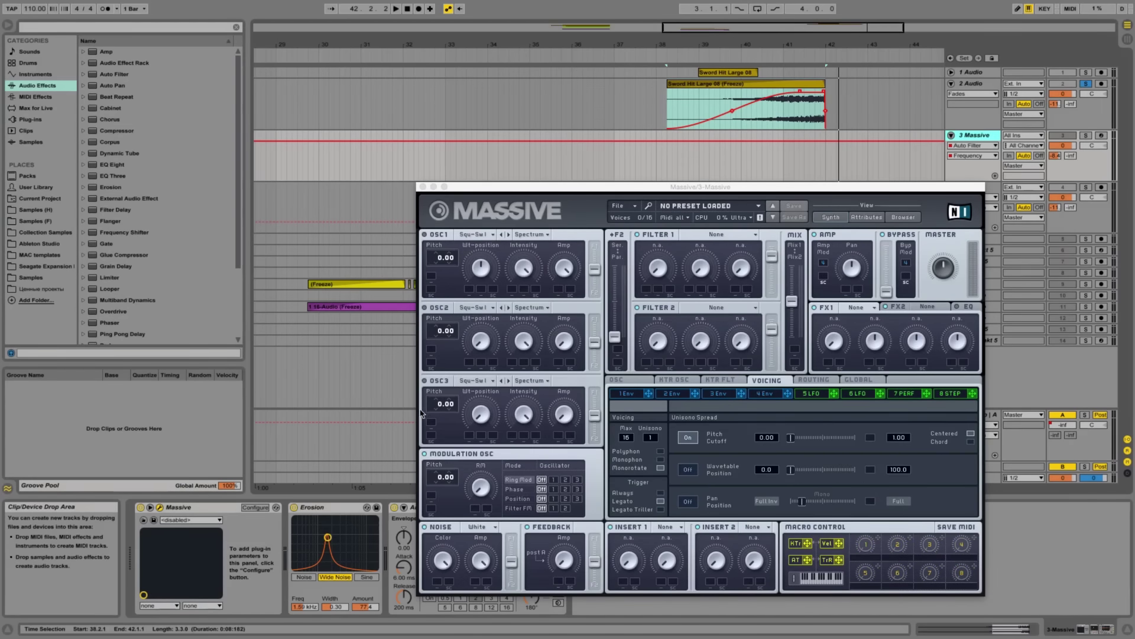
click(1101, 135)
drag(443, 560, 445, 602)
drag(482, 560, 483, 603)
drag(473, 564, 486, 581)
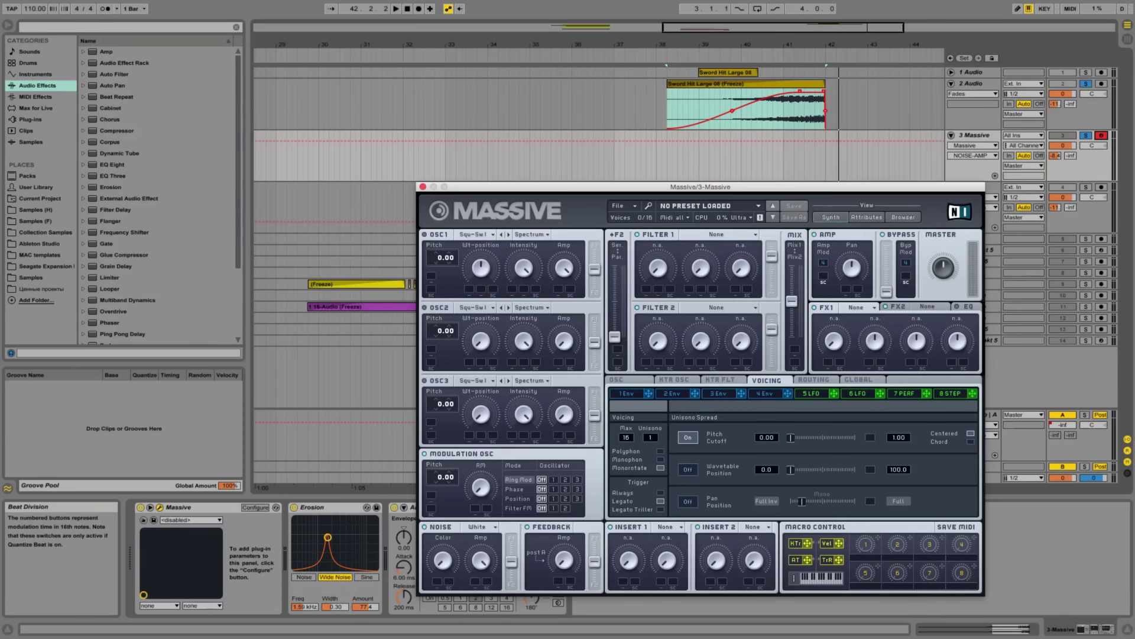
click(443, 566)
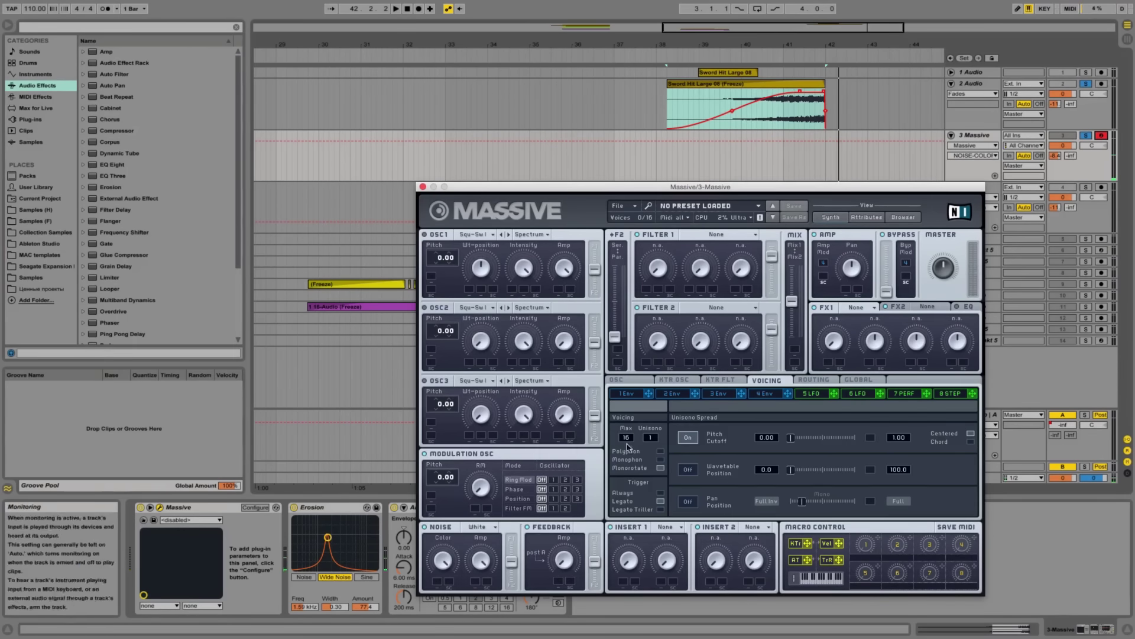
Bypass Erosion and Auto Filter on the Massive track to audition the plain noise, and switch Erosion back on
click(310, 508)
click(294, 508)
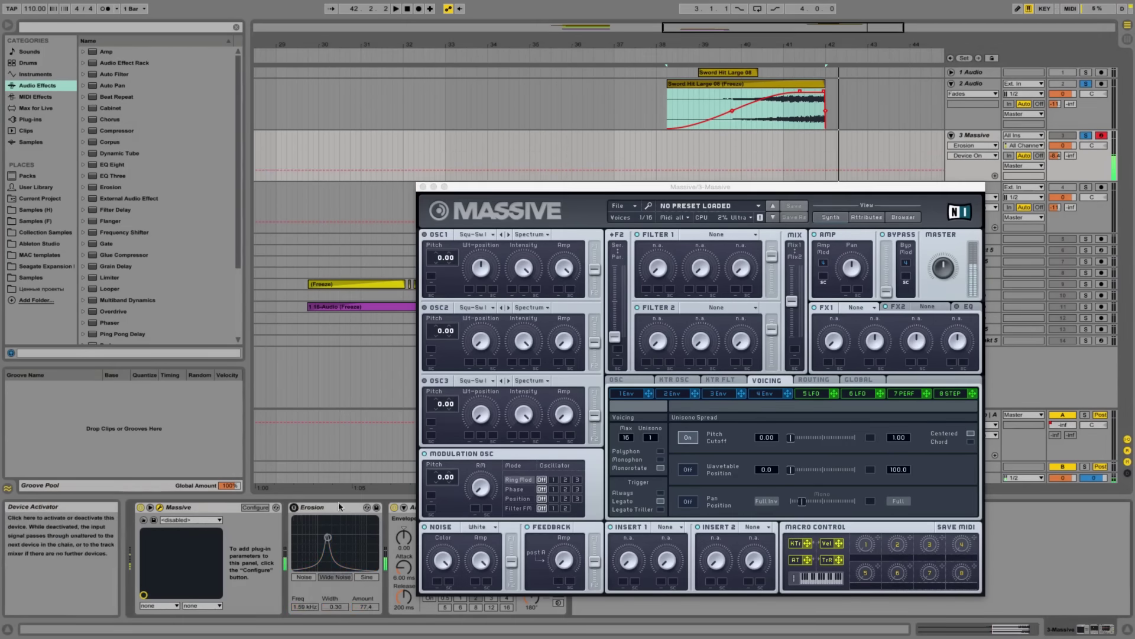
click(393, 507)
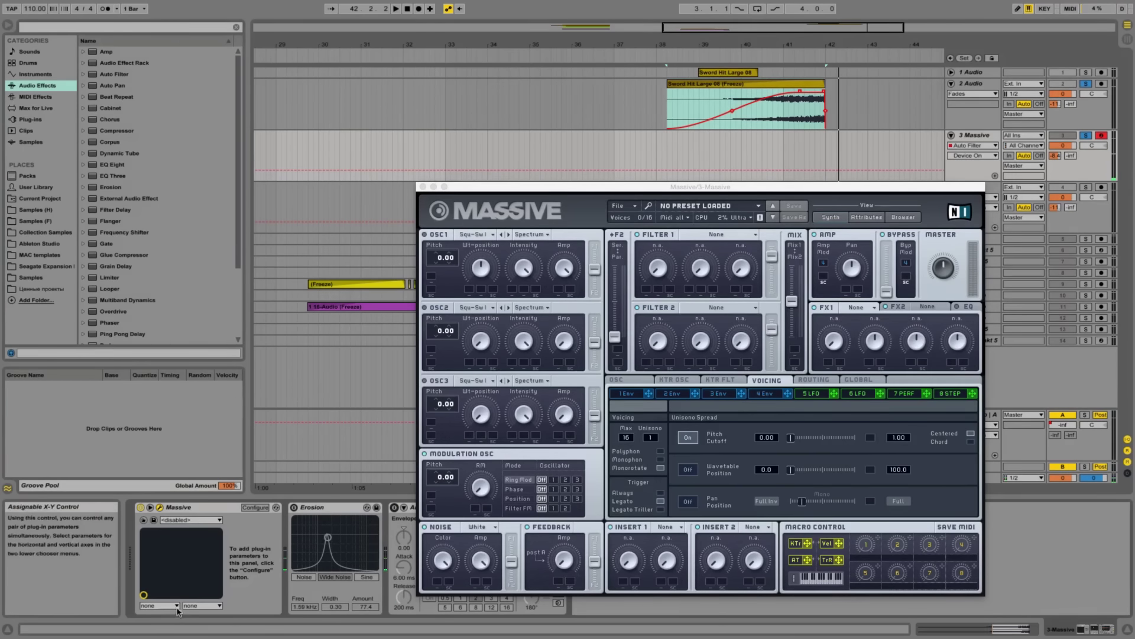
click(295, 509)
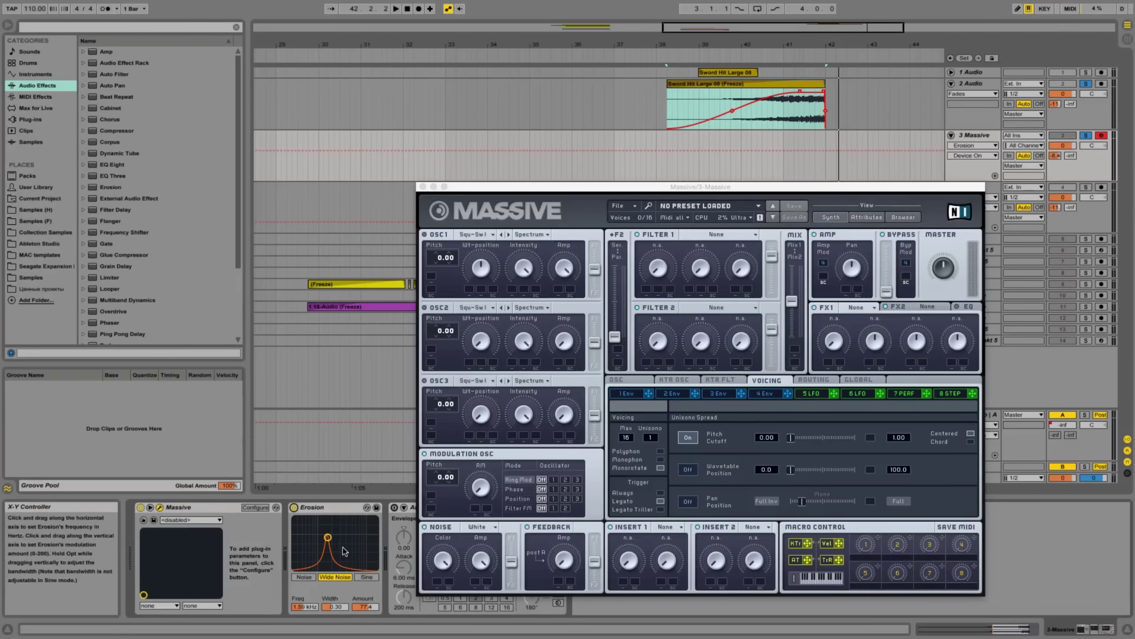
Raise Erosion's amount to 128 in Wide Noise mode, switch Auto Filter back on and close the synth window
mouse_move(333, 537)
mouse_down()
mouse_move(310, 537)
mouse_move(344, 530)
mouse_move(330, 529)
mouse_up()
click(304, 577)
click(334, 577)
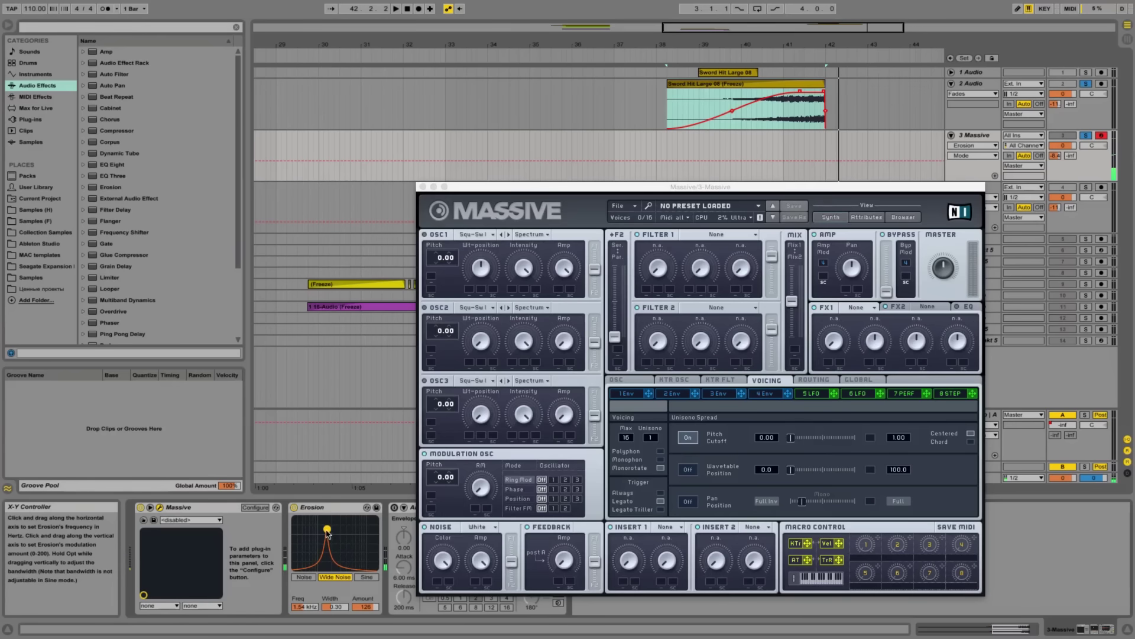
click(395, 508)
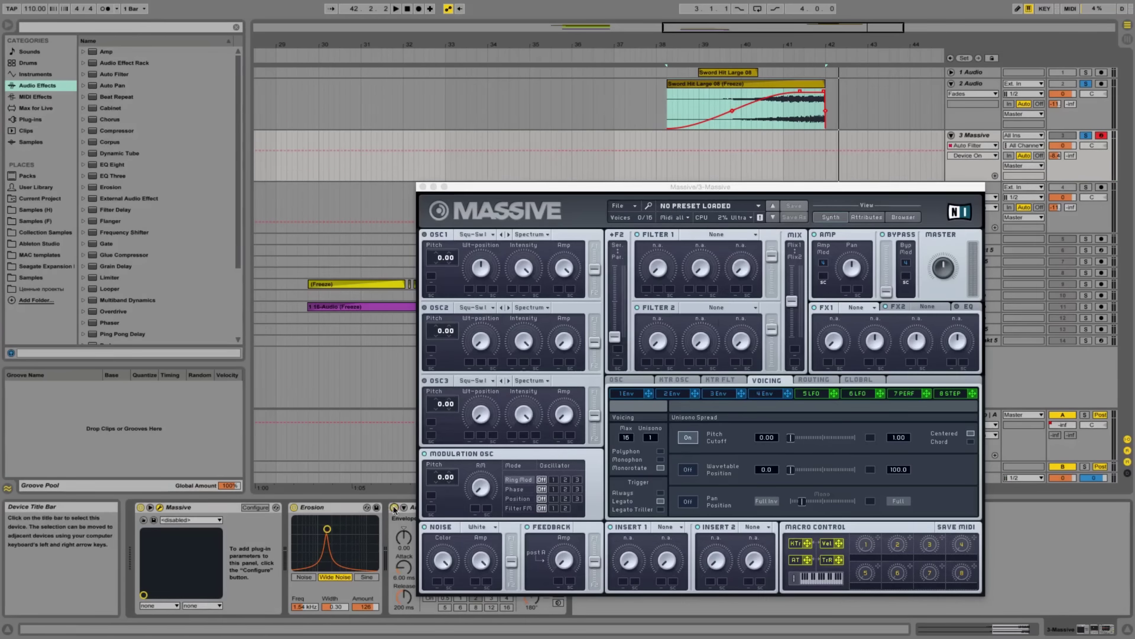
click(423, 186)
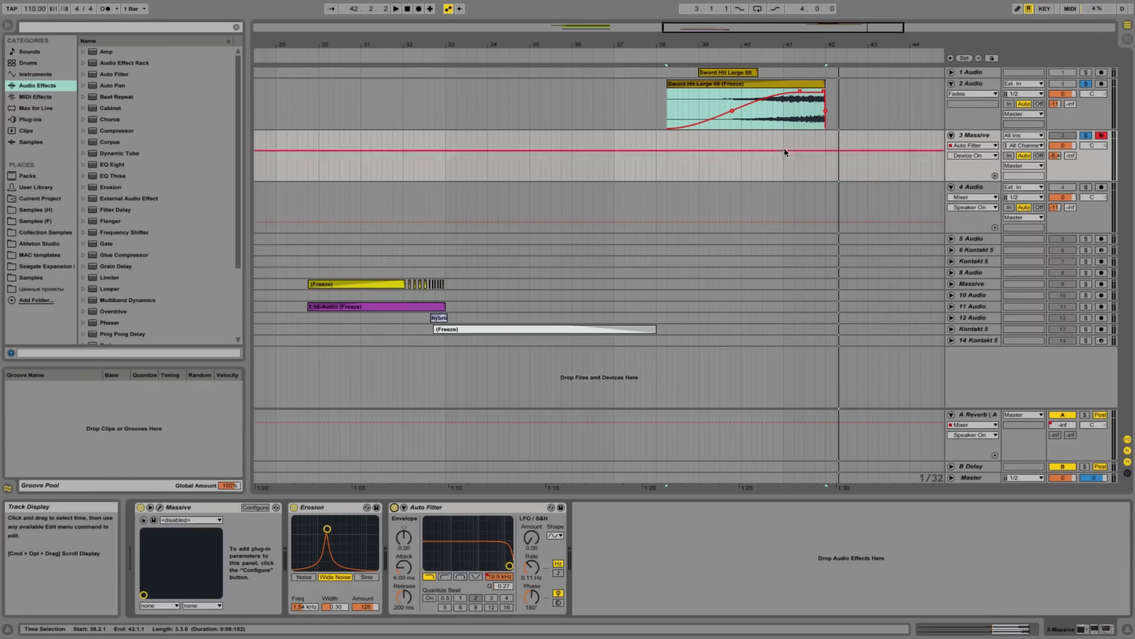
Insert an empty MIDI clip on the 3 Massive track from 38.2.1 to 42.1.1, matching the reversed sword clip
click(822, 165)
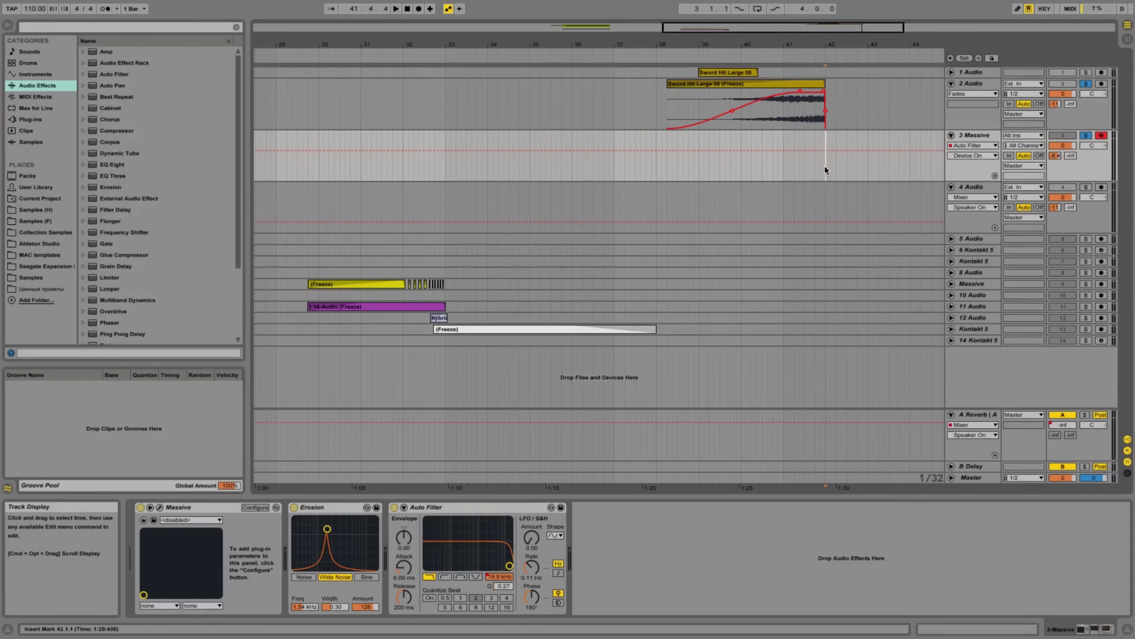
drag(825, 168, 739, 157)
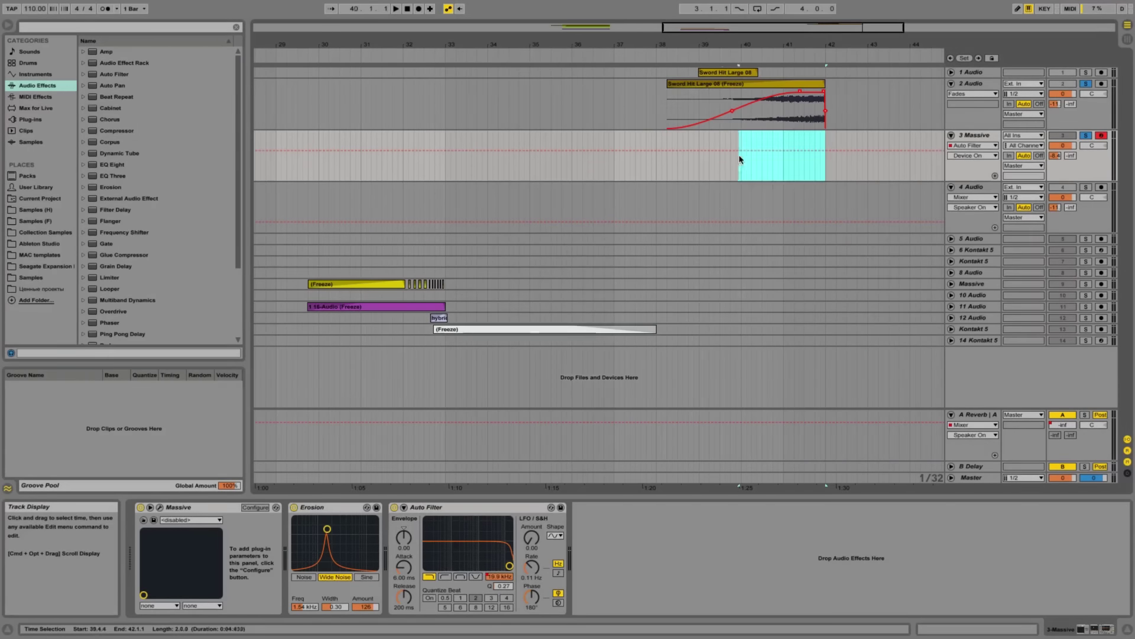
right_click(672, 143)
click(723, 205)
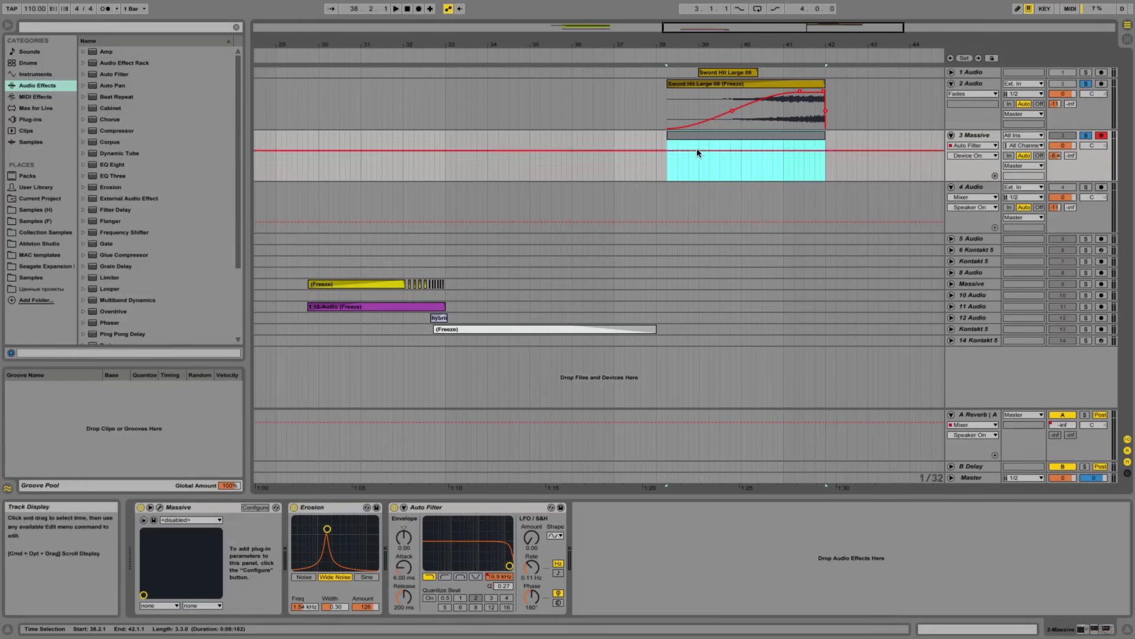
Add an E3 note at the start of the new MIDI clip, extend it across the clip and play it
double_click(691, 136)
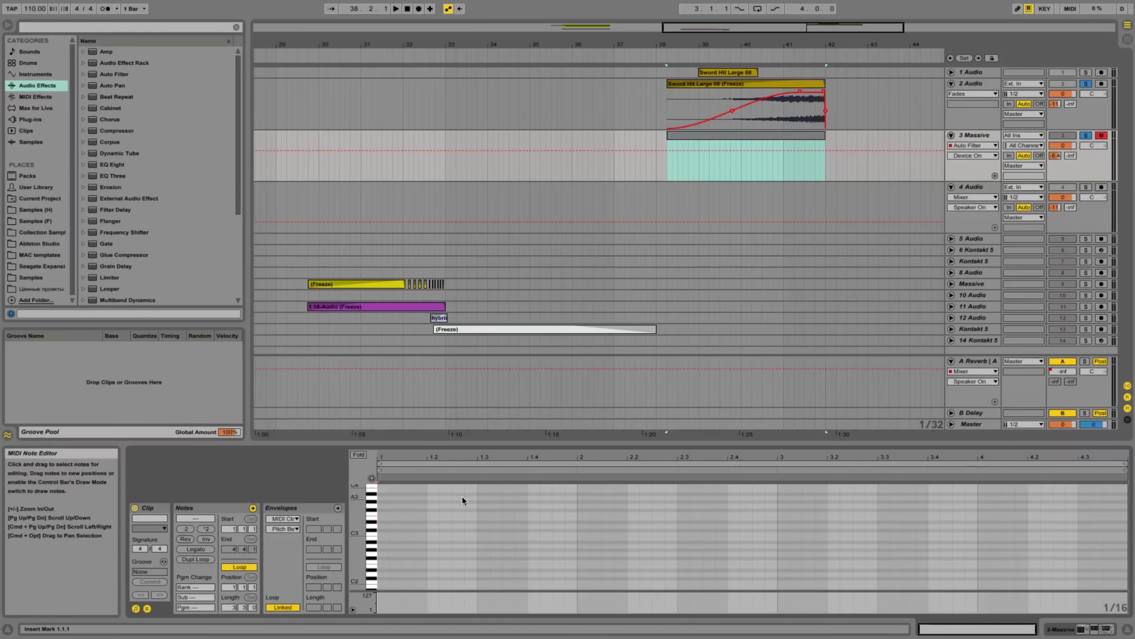
double_click(380, 518)
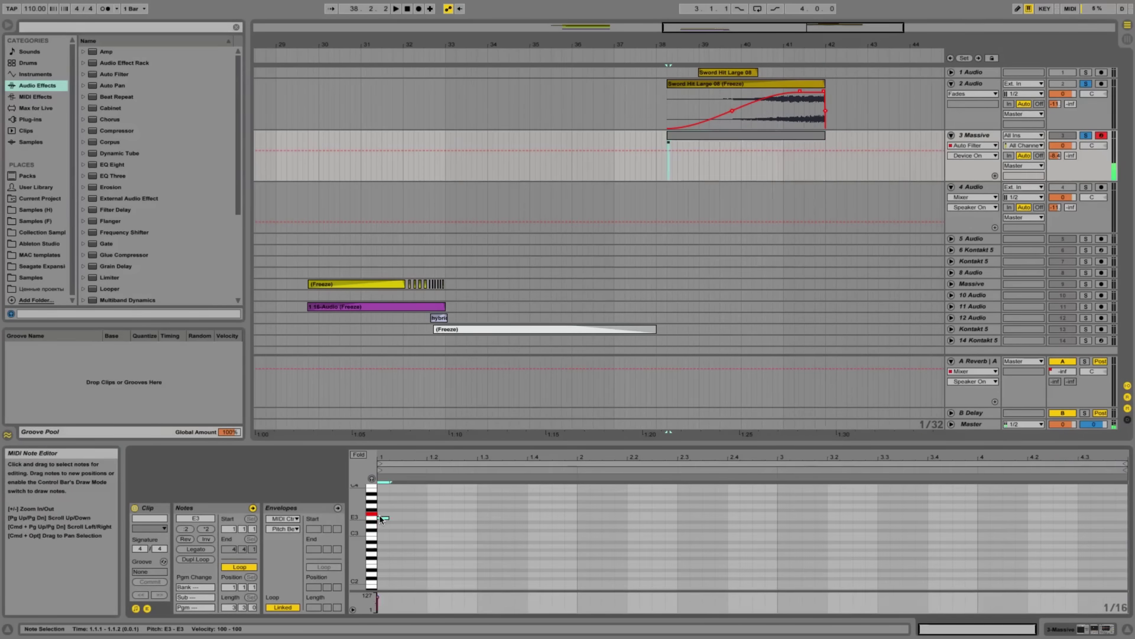
drag(388, 519, 1077, 528)
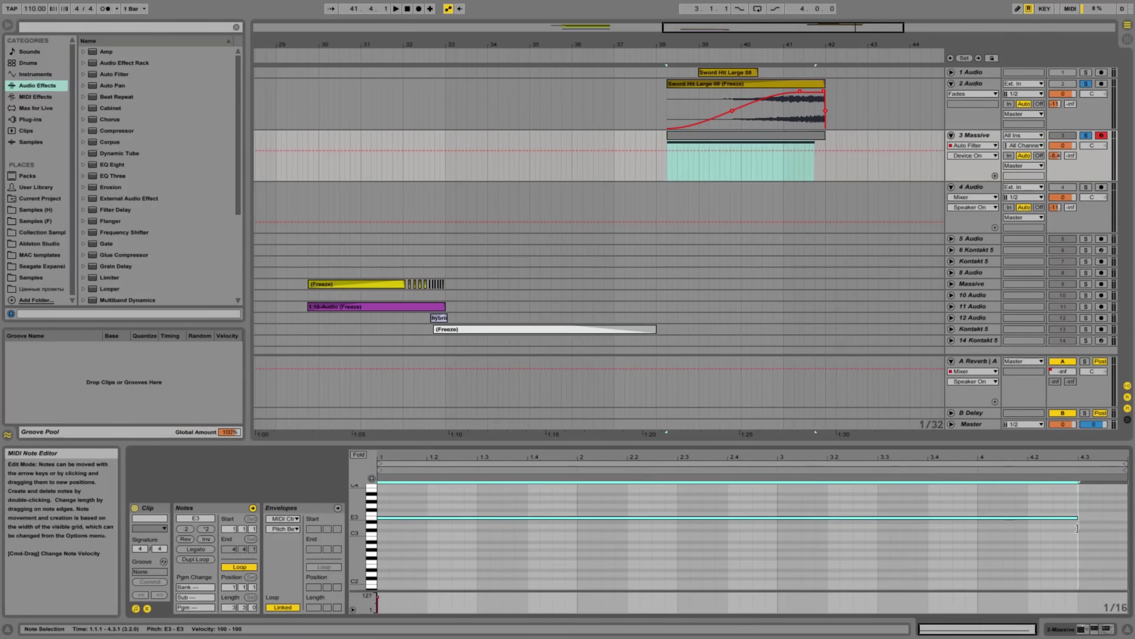
key(space)
key(space)
Automate the Auto Filter frequency on 3 Massive to rise from 972 Hz at 38.2.1 to the clip's end, and play it
double_click(977, 135)
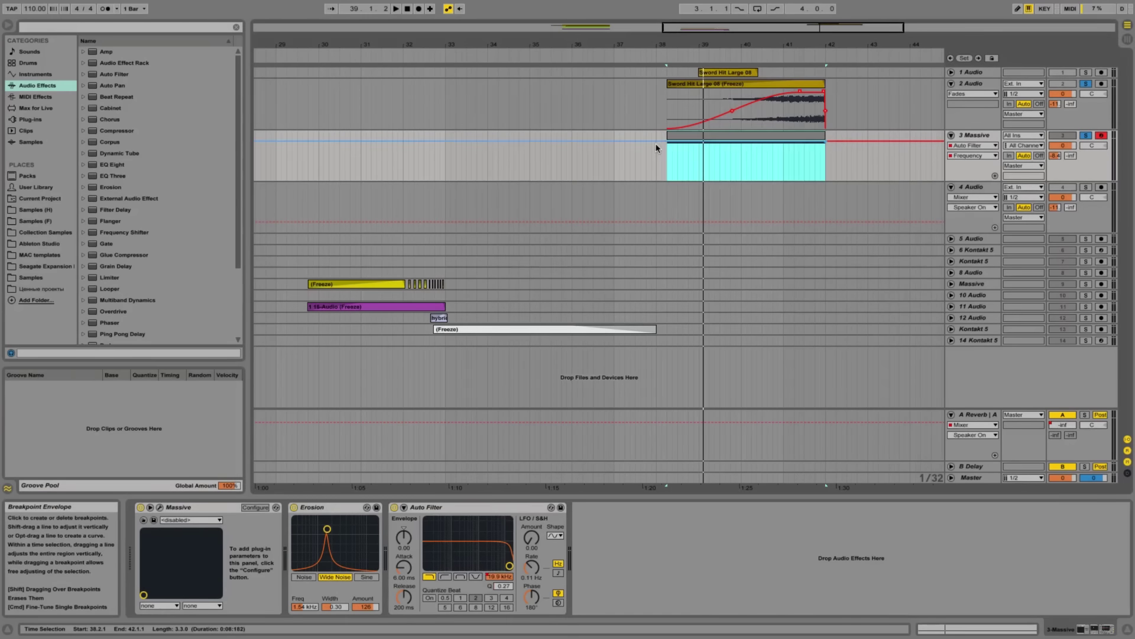
drag(667, 142, 668, 158)
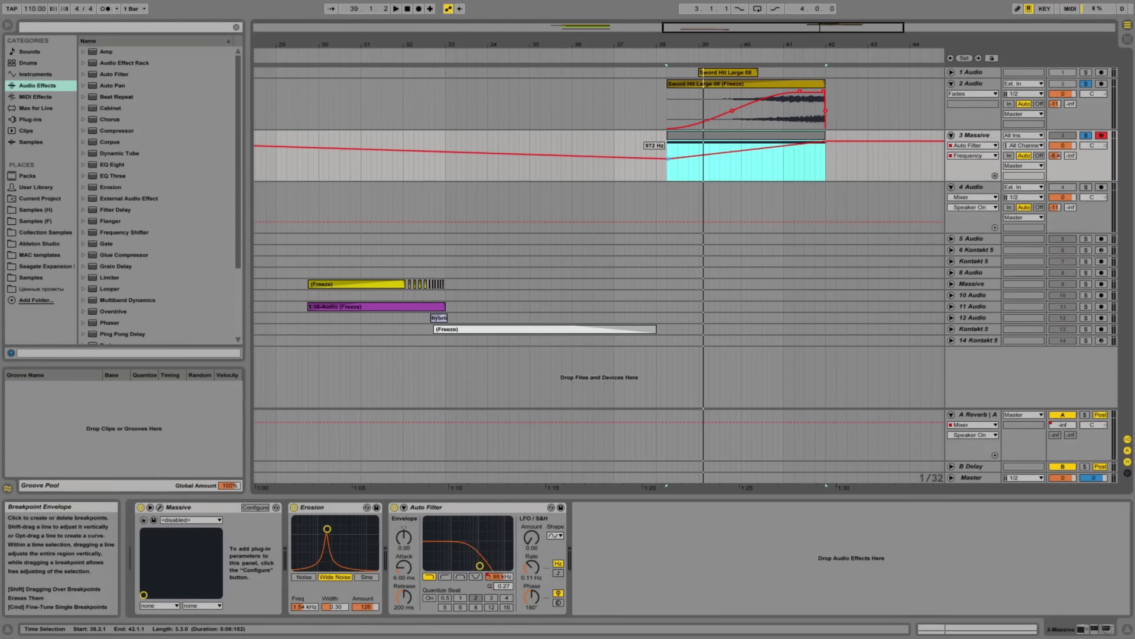
key(space)
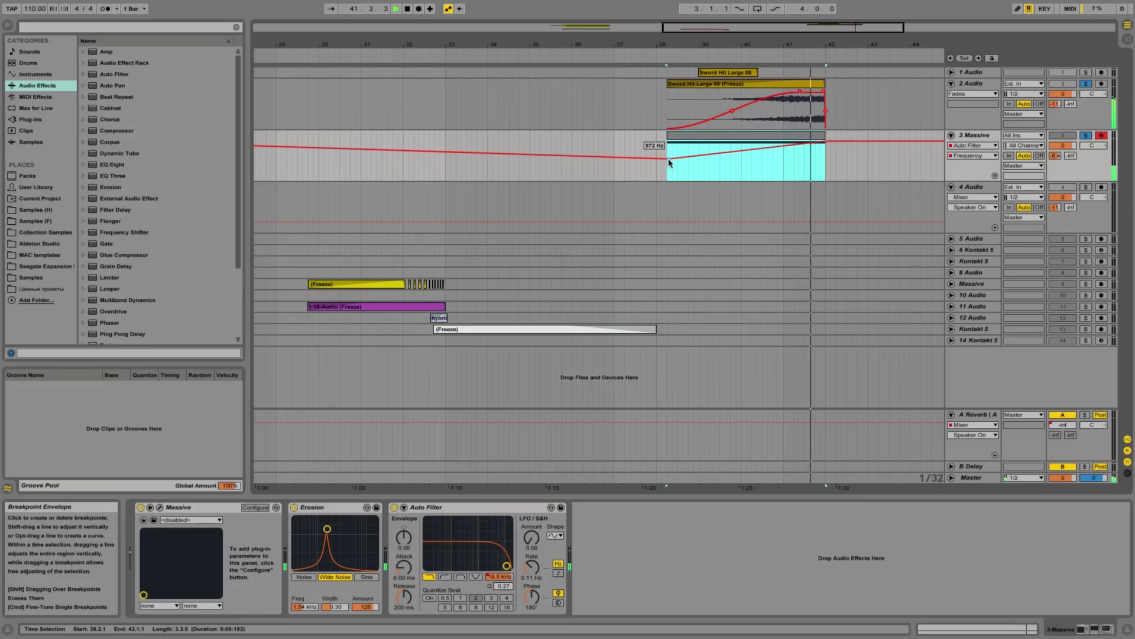
Freeze the 3 Massive track and duplicate it
click(982, 135)
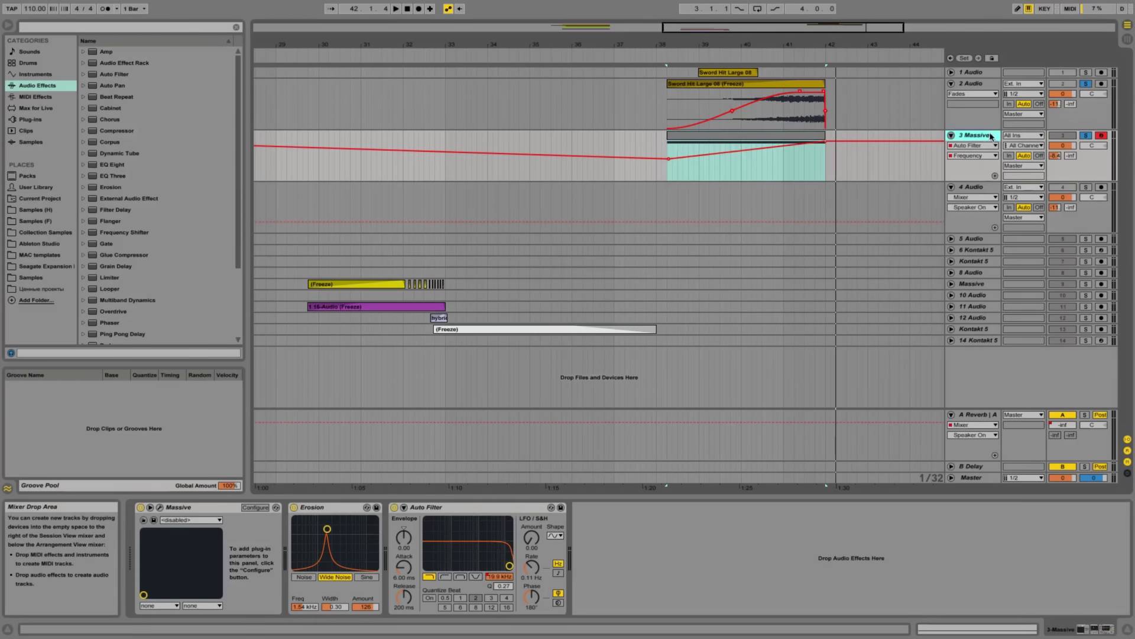
right_click(992, 132)
click(1023, 208)
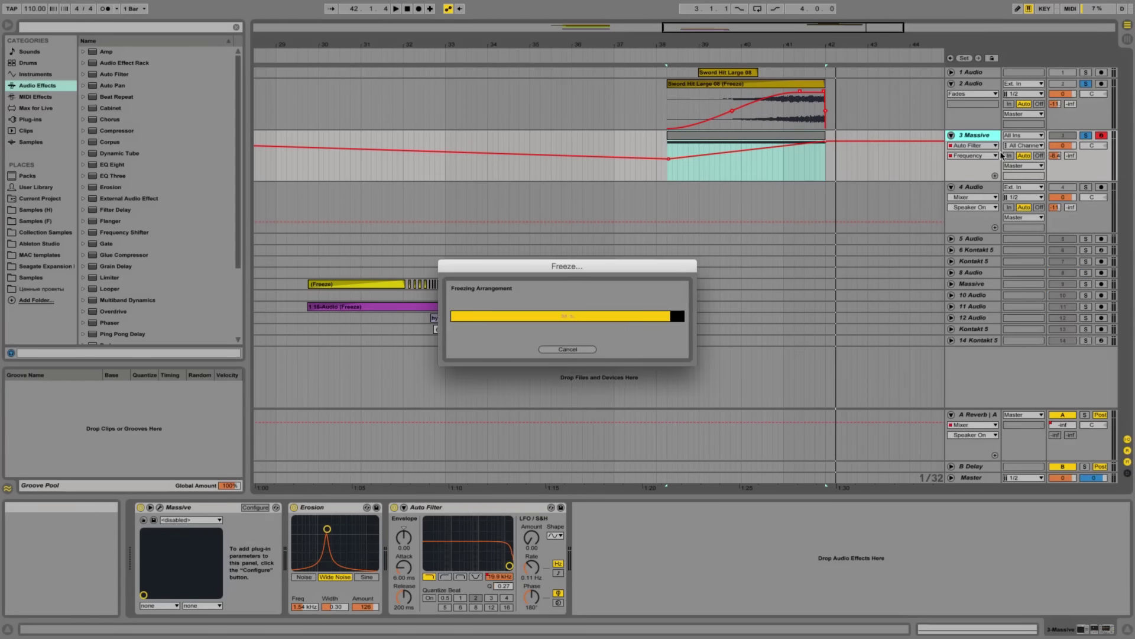
right_click(990, 134)
click(1014, 161)
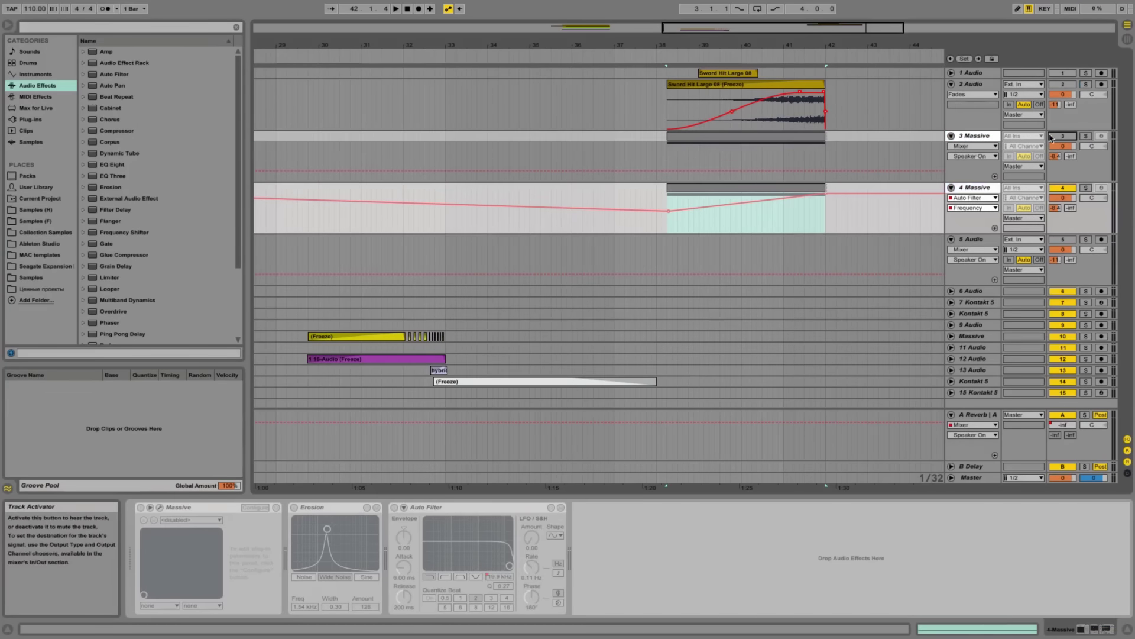
Flatten the duplicated Massive track to audio, solo it and play it
right_click(982, 188)
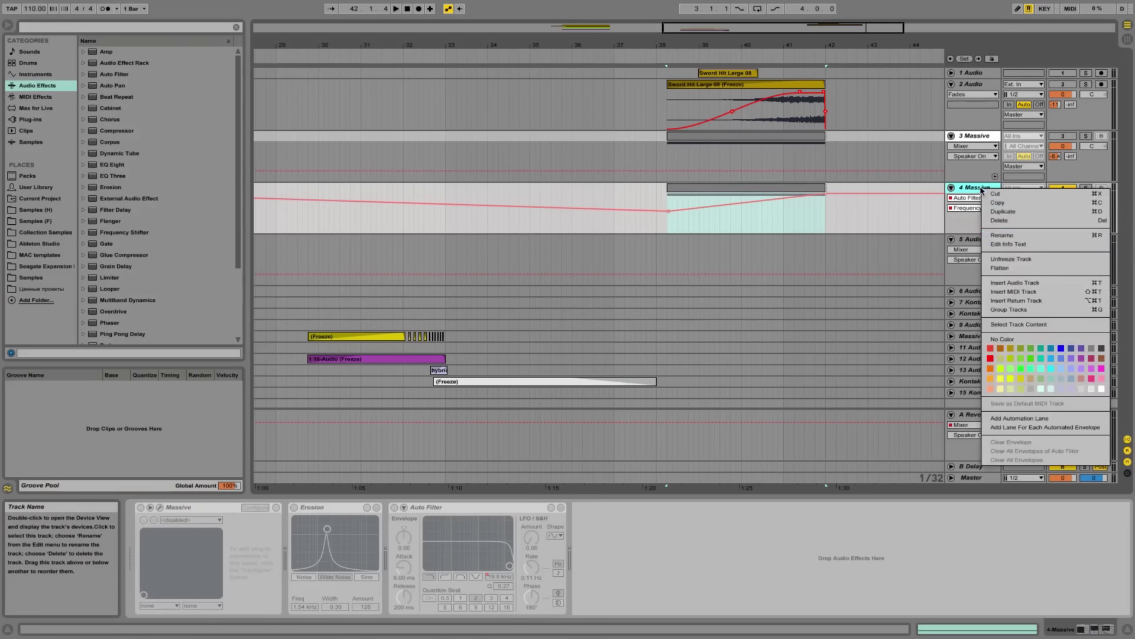
click(1000, 268)
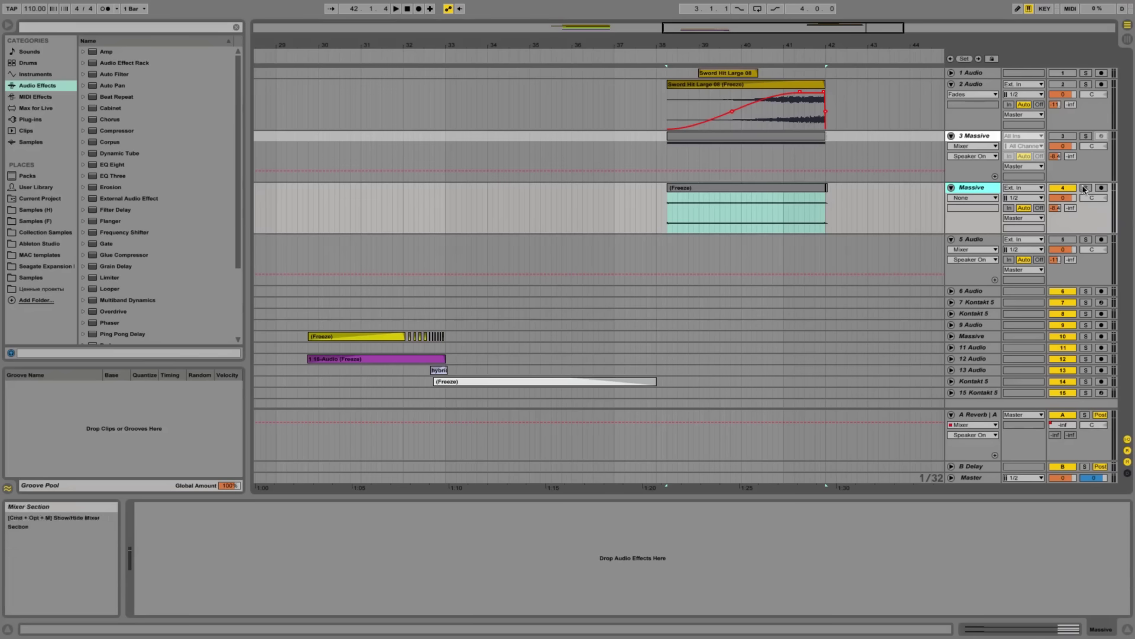
click(1084, 188)
key(space)
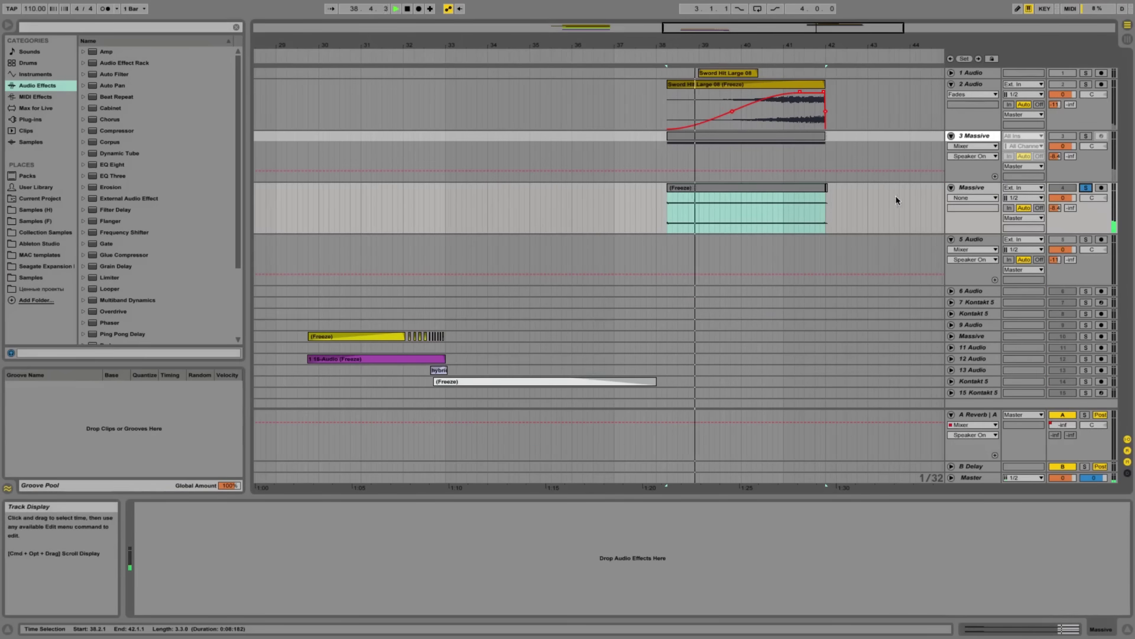
Stop playback and set the warp mode of the flattened noise clip to Complex
click(779, 189)
key(space)
right_click(716, 191)
click(746, 275)
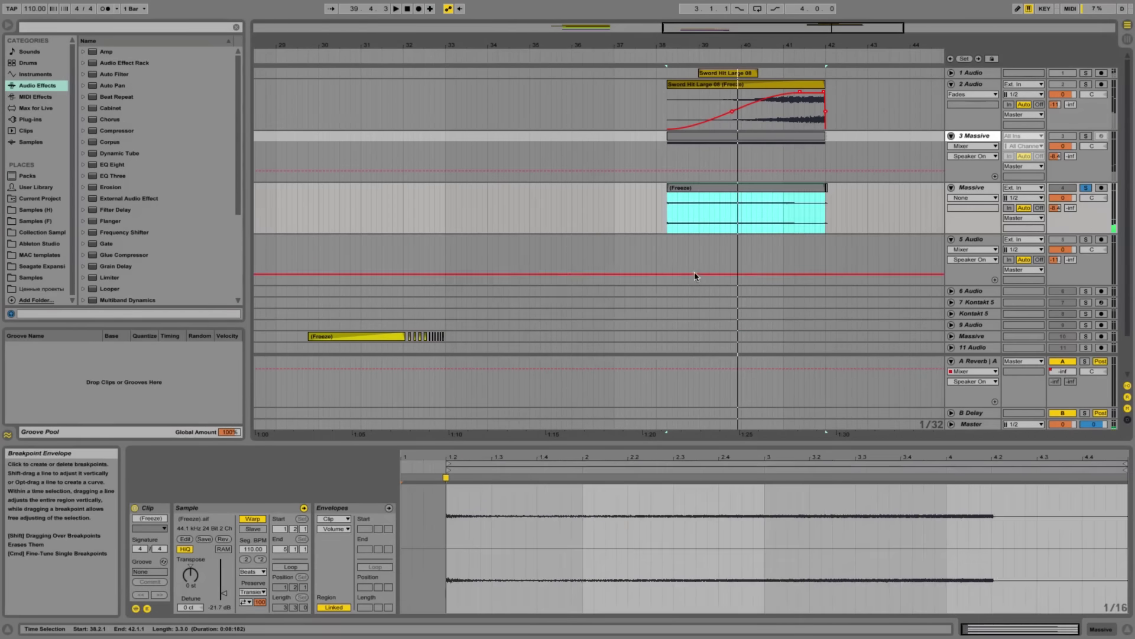
click(253, 571)
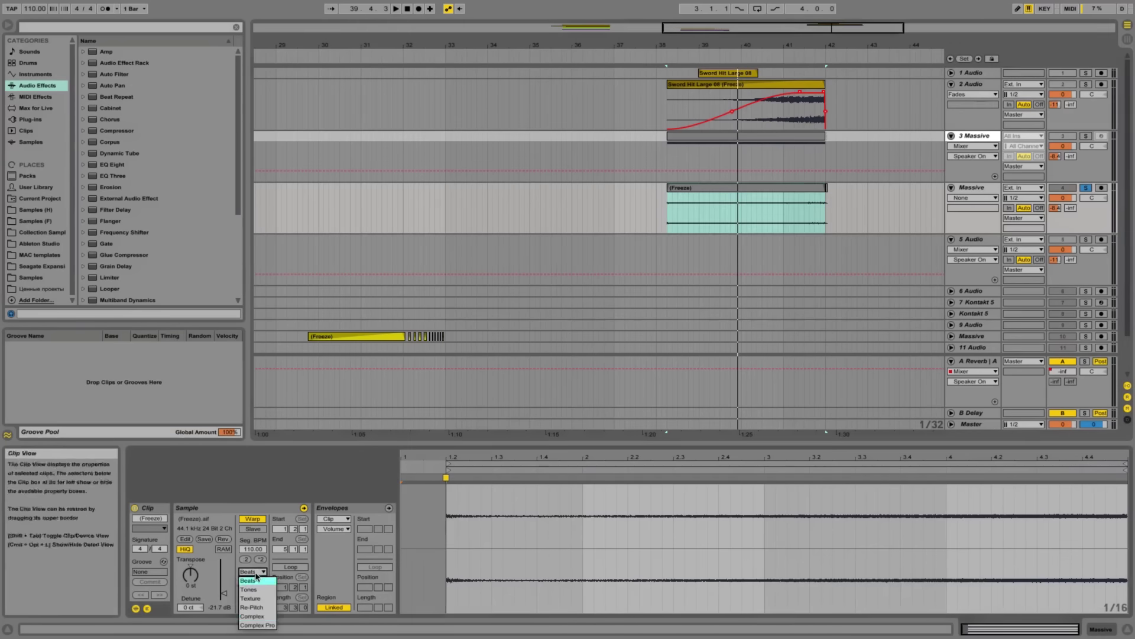
click(255, 618)
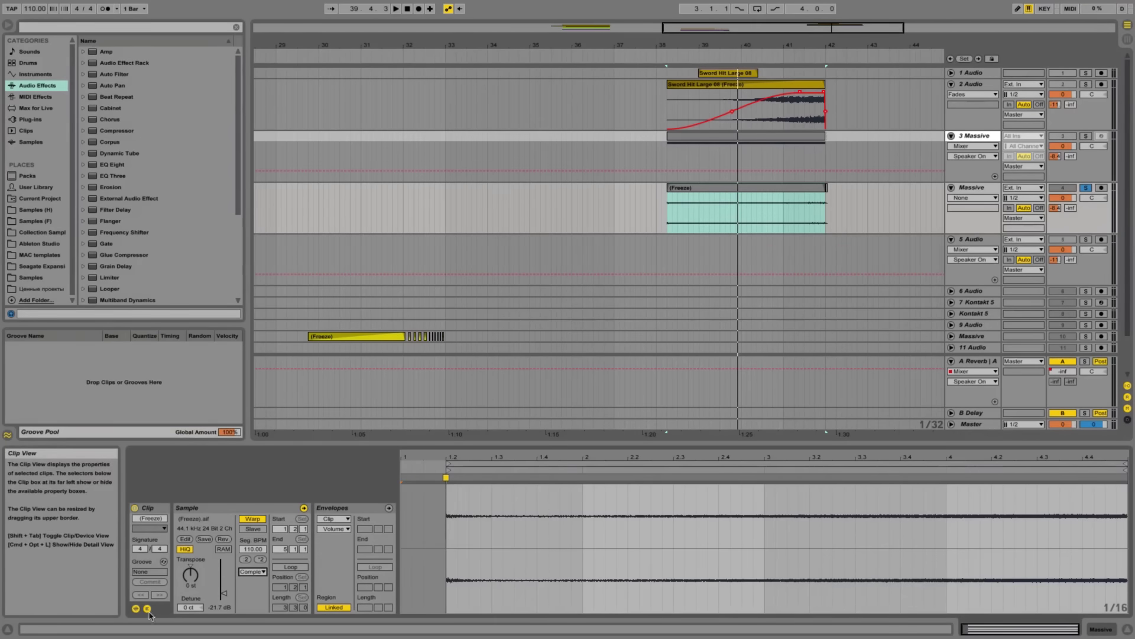
Draw a transposition envelope on the flattened noise clip, curving up to +12 st at the clip's end, and play it
click(334, 529)
click(343, 540)
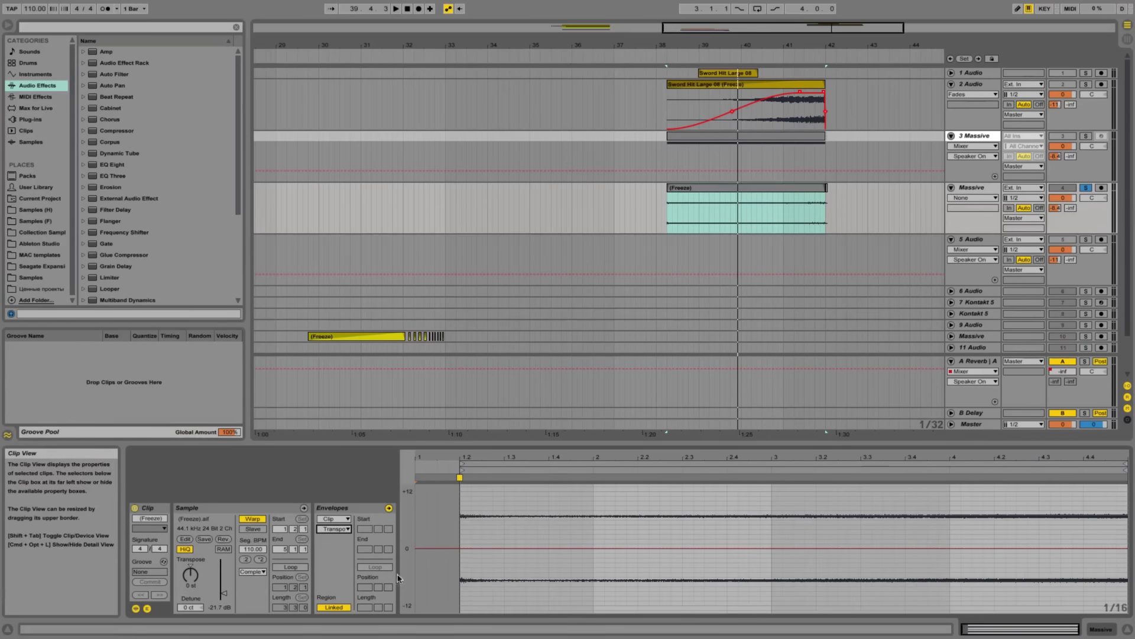
click(460, 549)
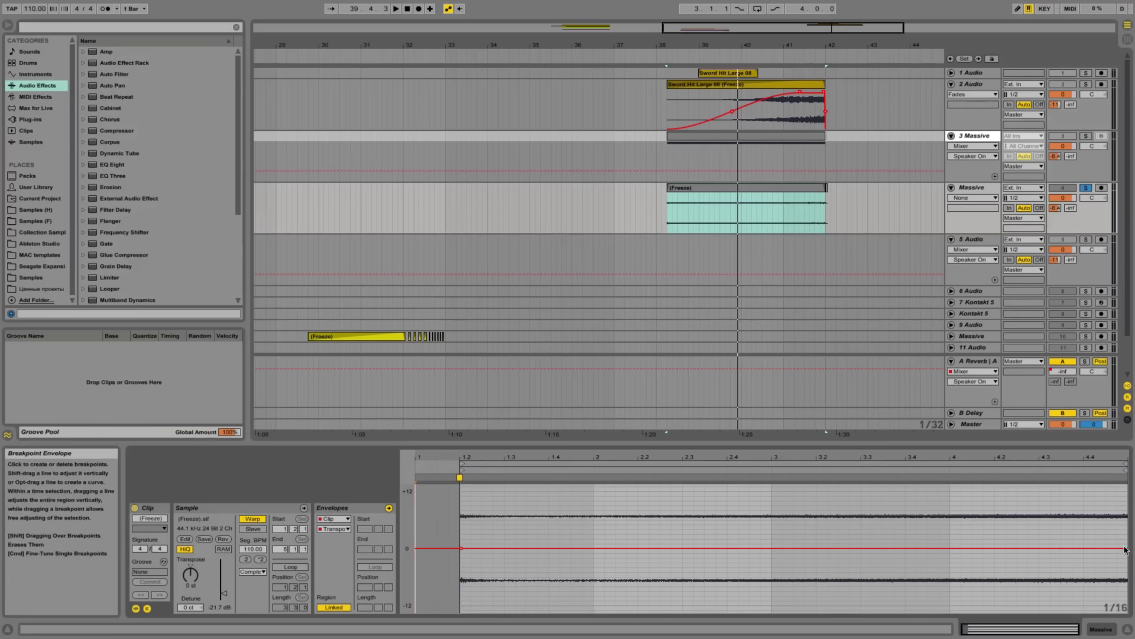
drag(1127, 548, 1127, 491)
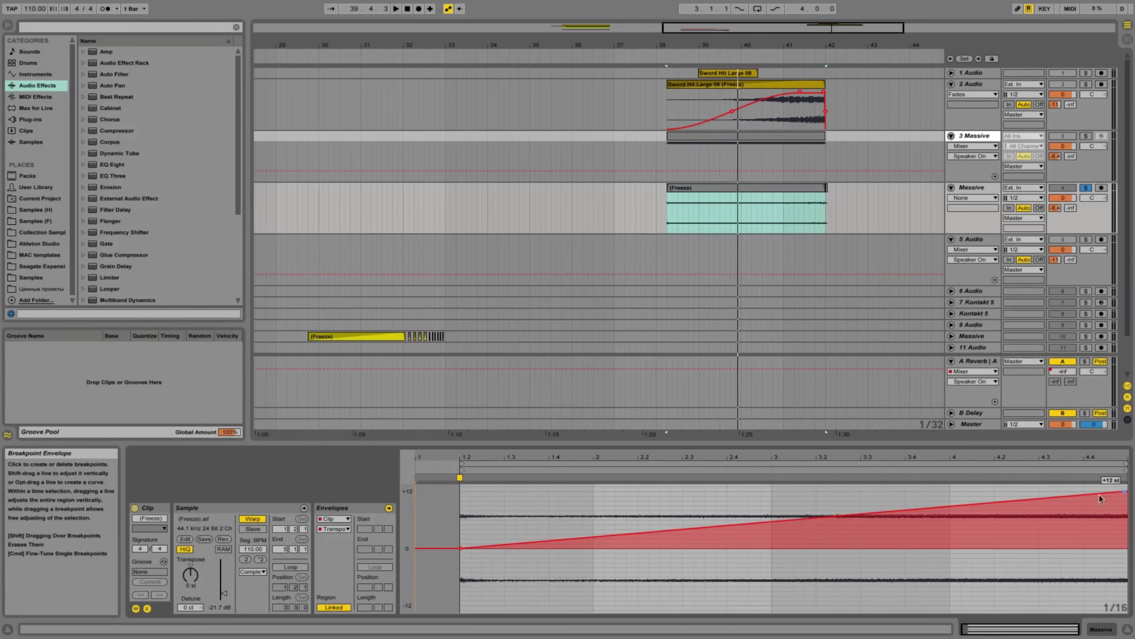
drag(959, 514, 1020, 516)
key(space)
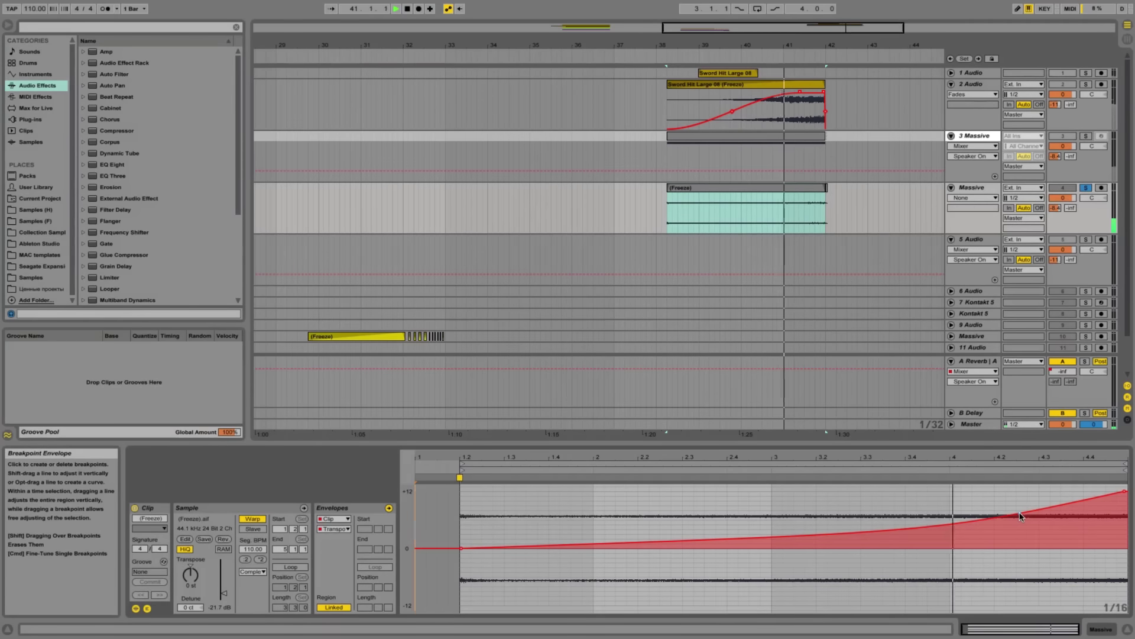
Lower the transposition envelope's end point to less than half its height, add a breakpoint near 3.4 and stop playback
drag(1126, 494, 1126, 524)
click(896, 543)
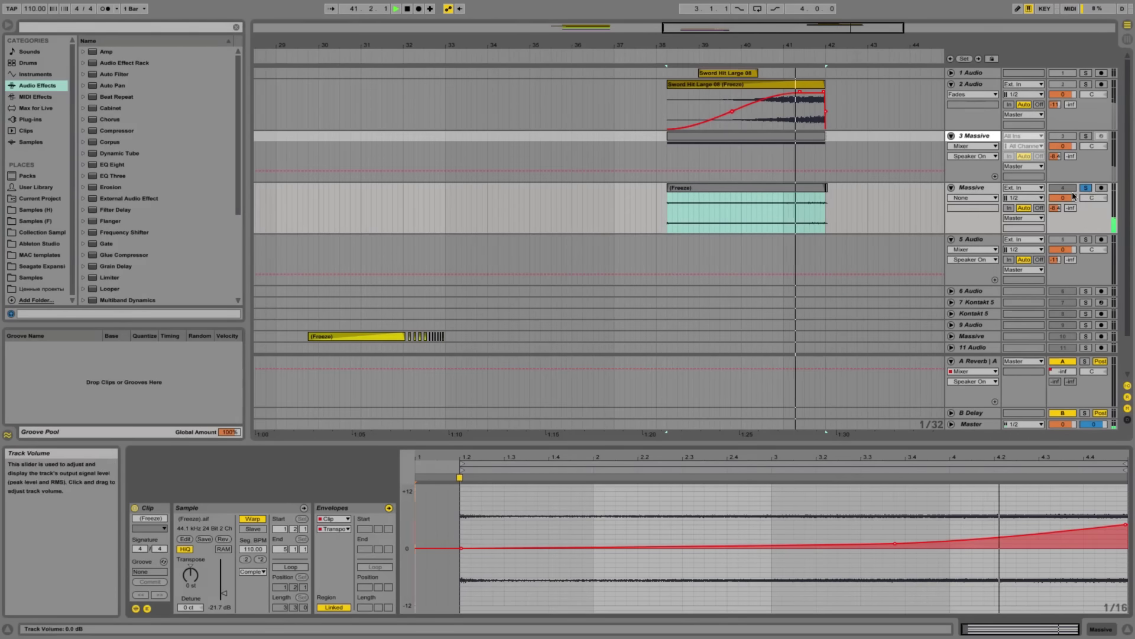
key(space)
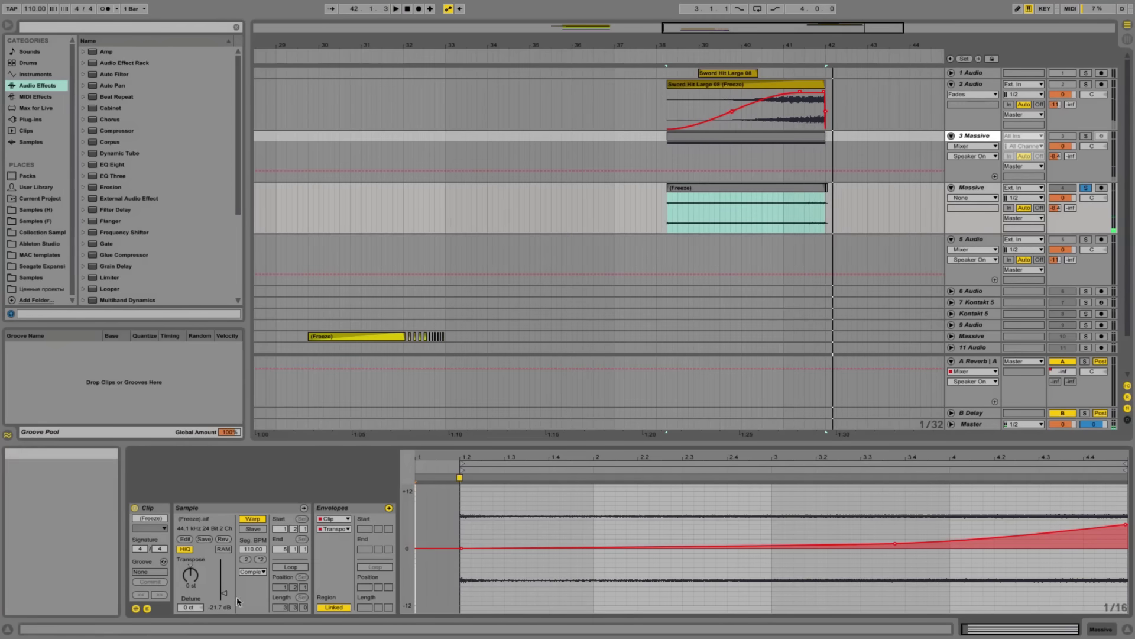
Set the noise clip's warp mode to Complex Pro and play it
click(253, 571)
click(259, 625)
key(space)
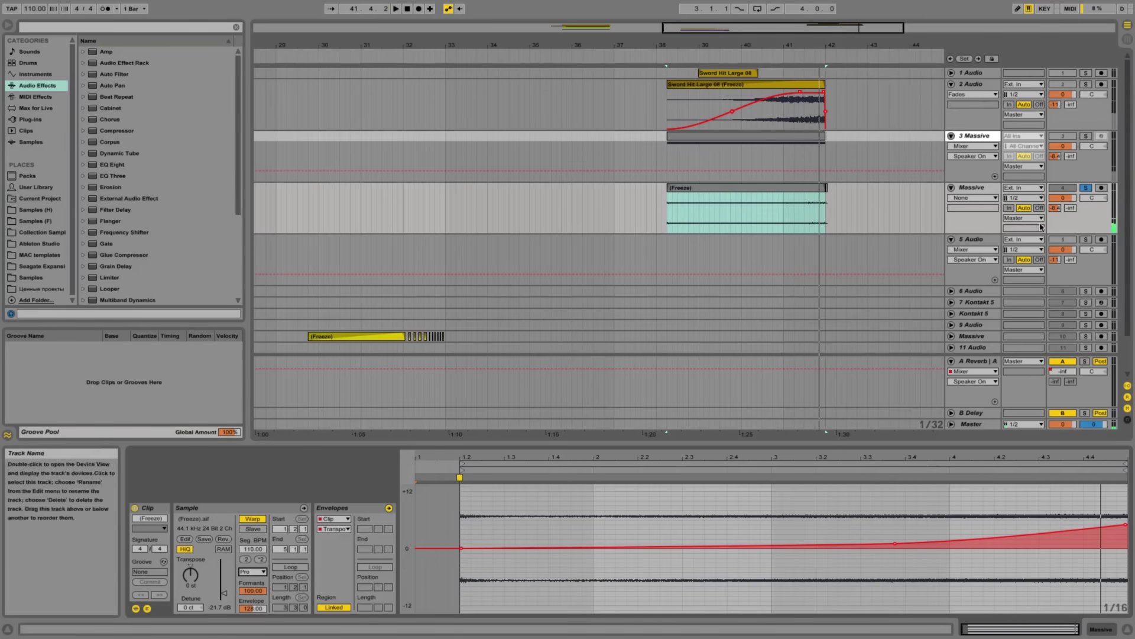
Unsolo the flattened Massive track, activate 2 Audio and play both layers together
click(1086, 187)
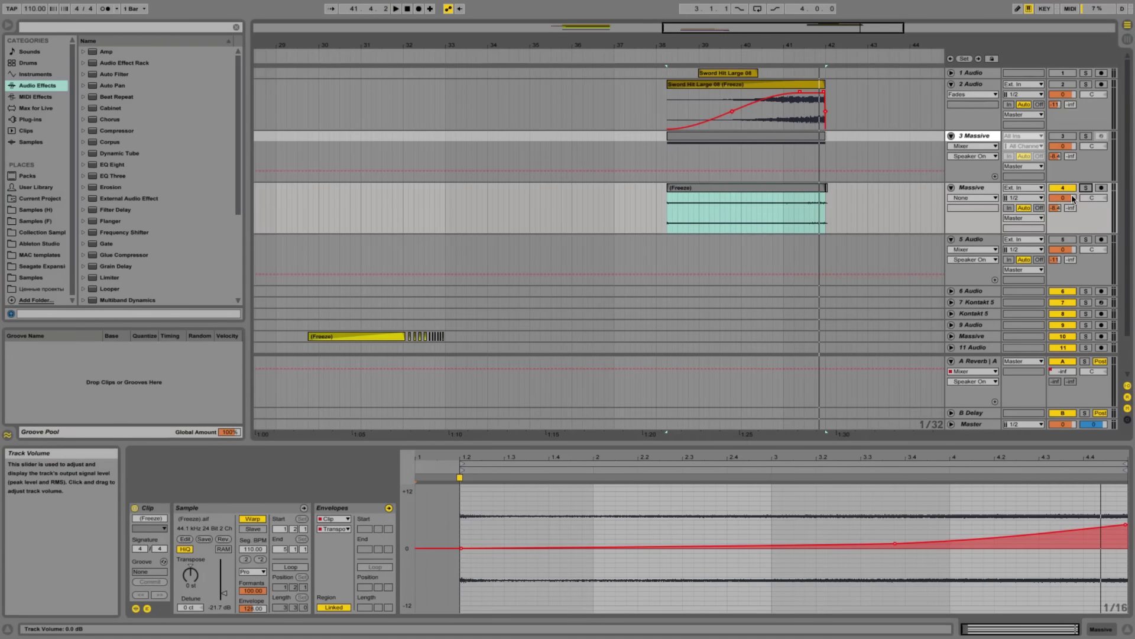
click(1064, 85)
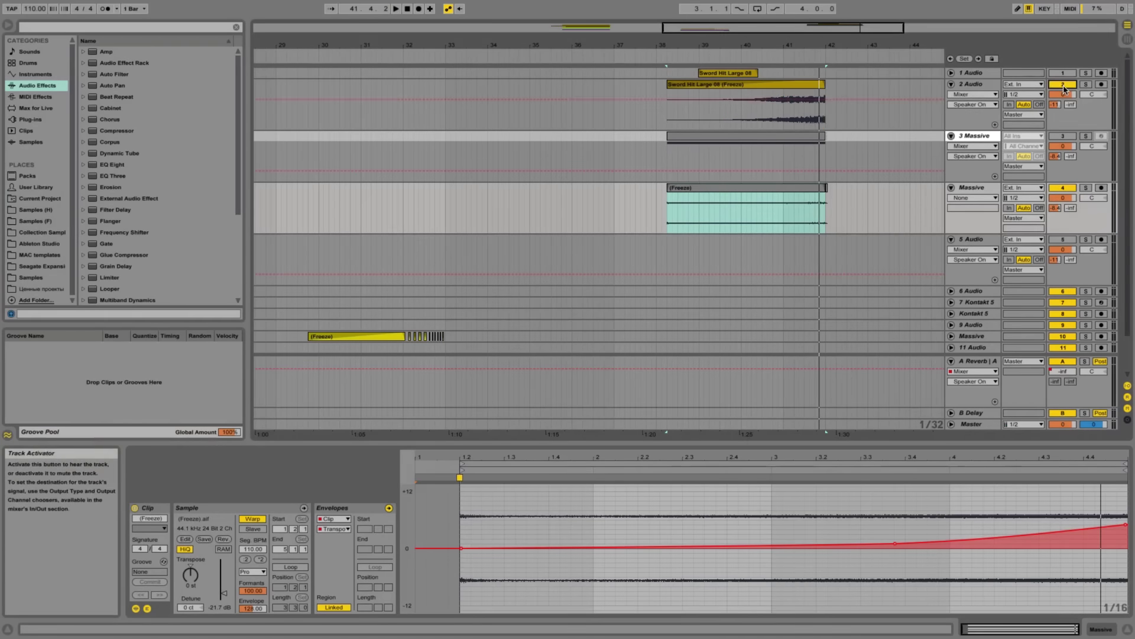
key(space)
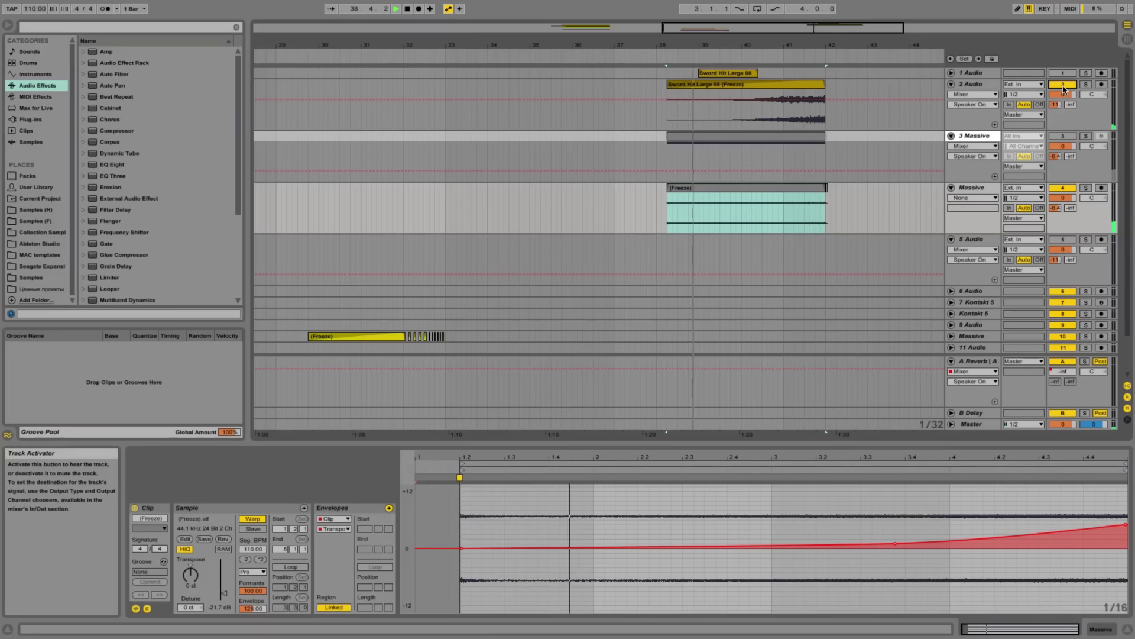
Add a long fade-in to the flattened noise clip, set its track volume to -5.1 dB and stop playback
click(973, 197)
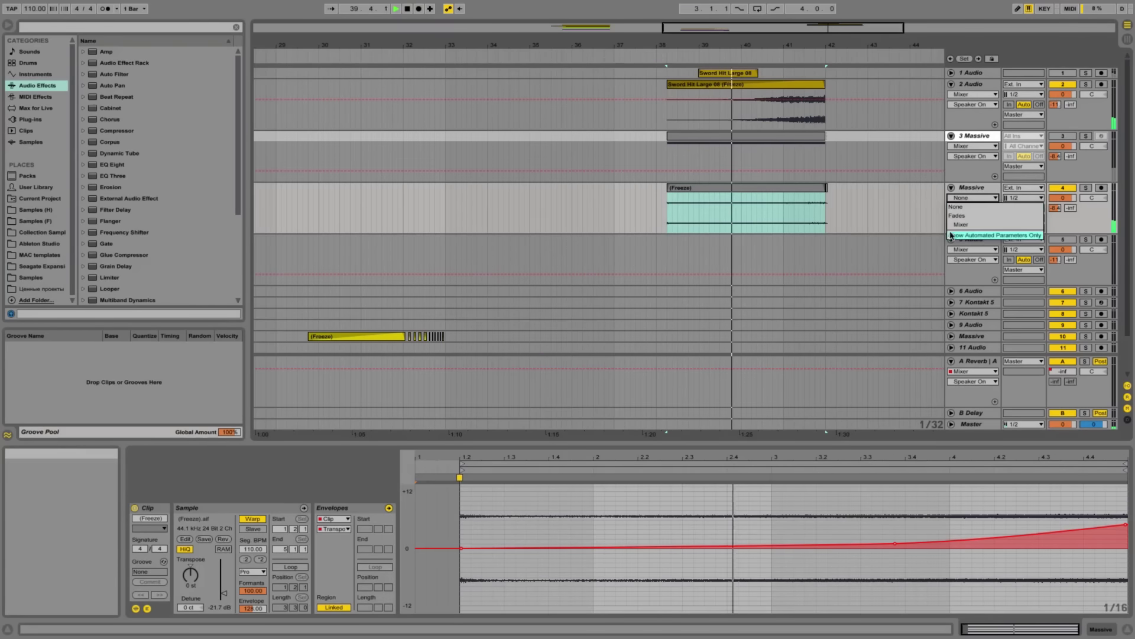
click(970, 222)
drag(669, 204, 783, 202)
click(715, 202)
drag(671, 200, 767, 208)
drag(1066, 197, 1067, 202)
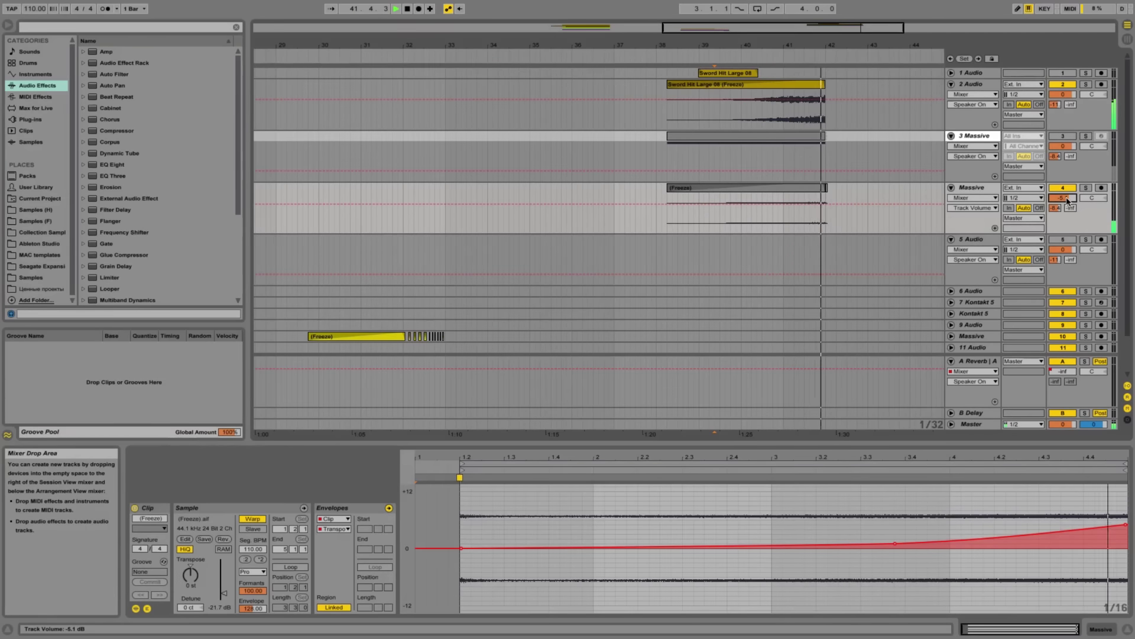
scroll(833, 185, down, 3)
key(space)
Unfreeze the 3 Massive track, solo it and play its noise clip
scroll(819, 155, up, 1)
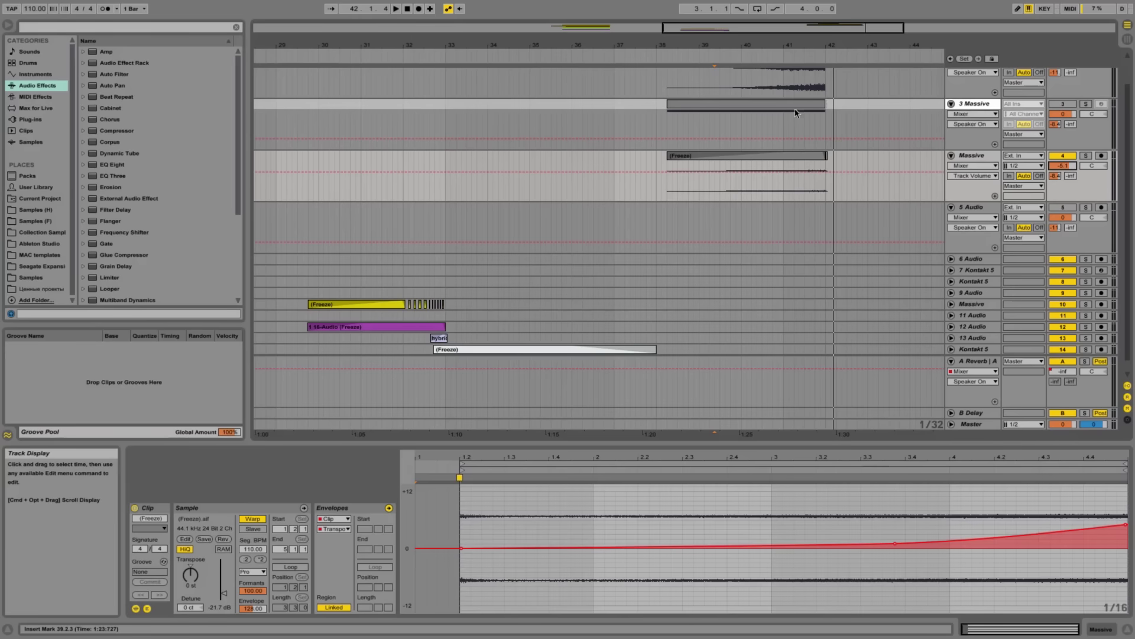
drag(845, 30, 847, 7)
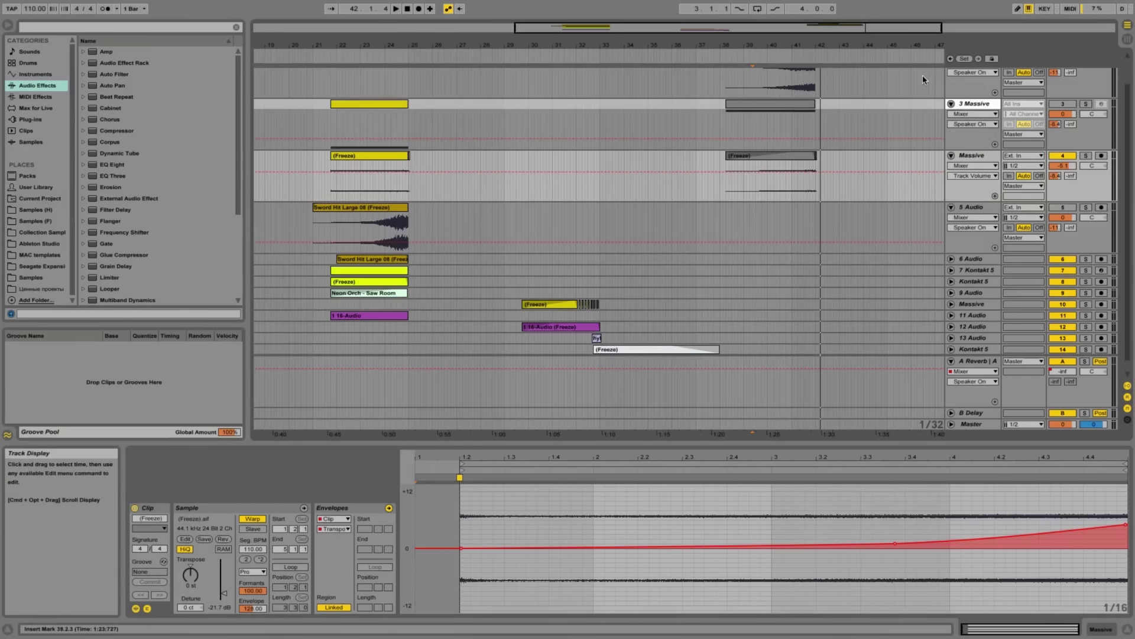
double_click(980, 104)
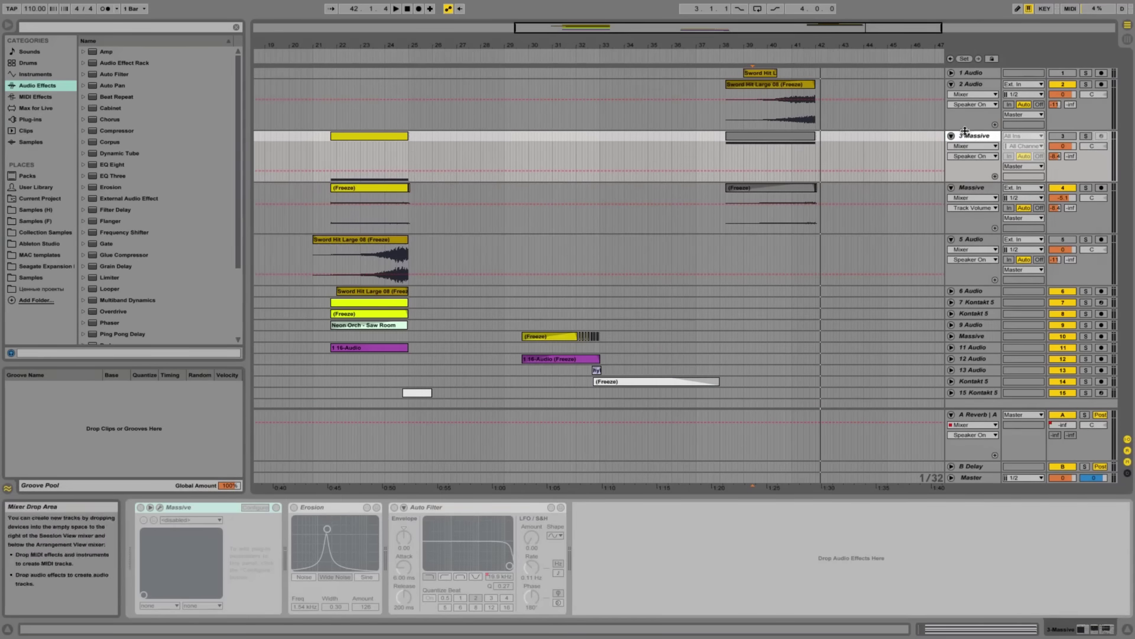
right_click(969, 135)
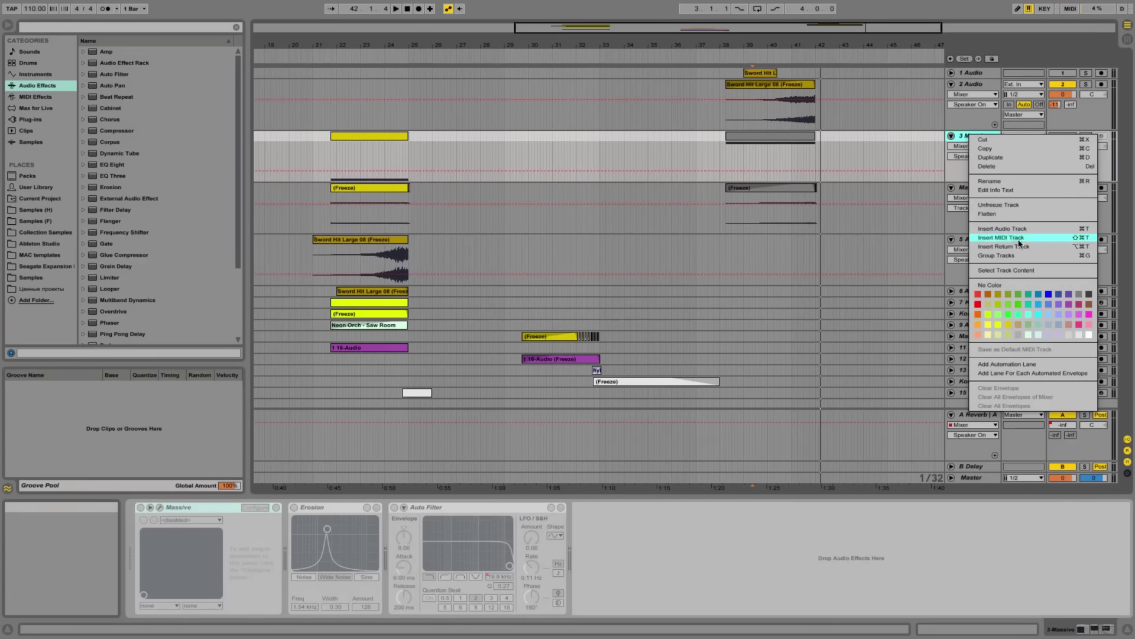
click(1004, 205)
click(758, 161)
key(space)
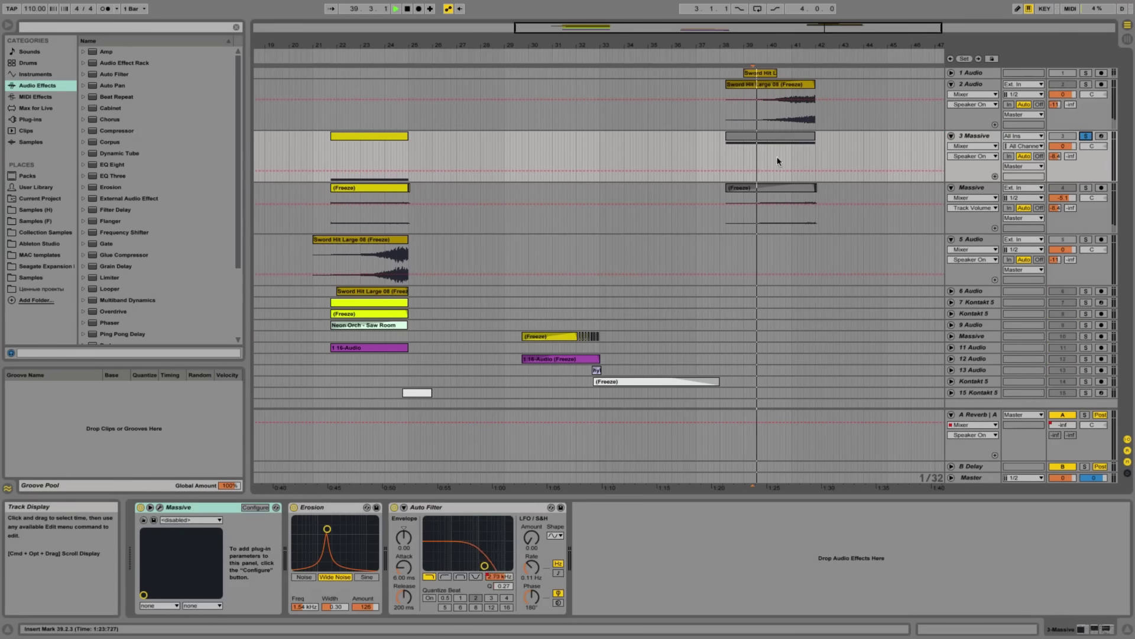
Set the noise type of the Massive synth on 3 Massive to Metal and play the clip from 38.2.1
click(790, 142)
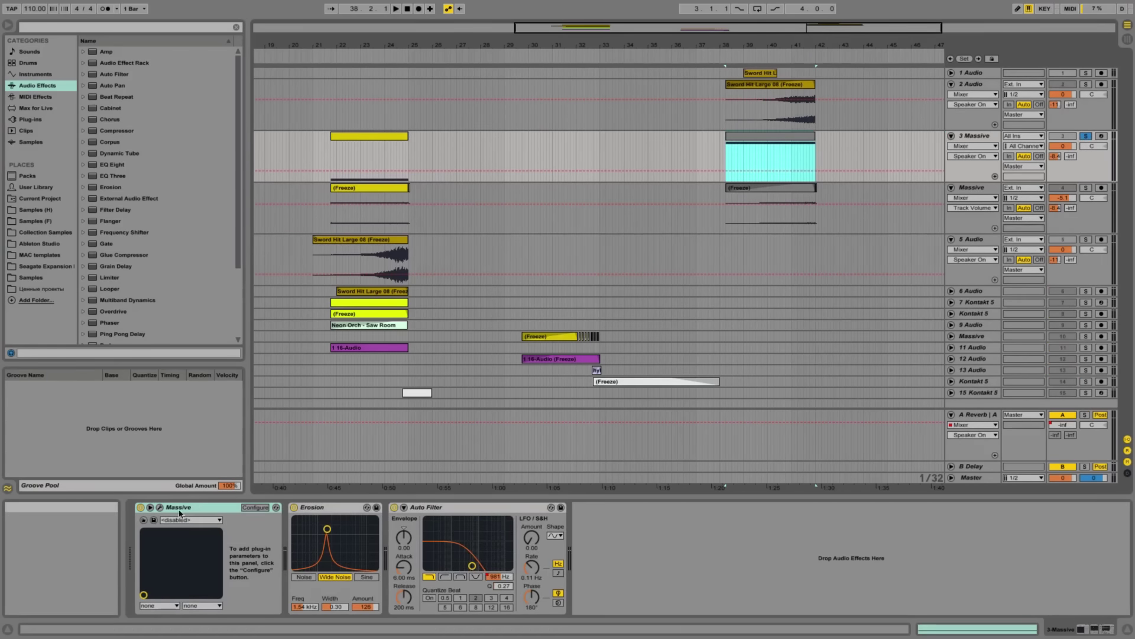
click(160, 506)
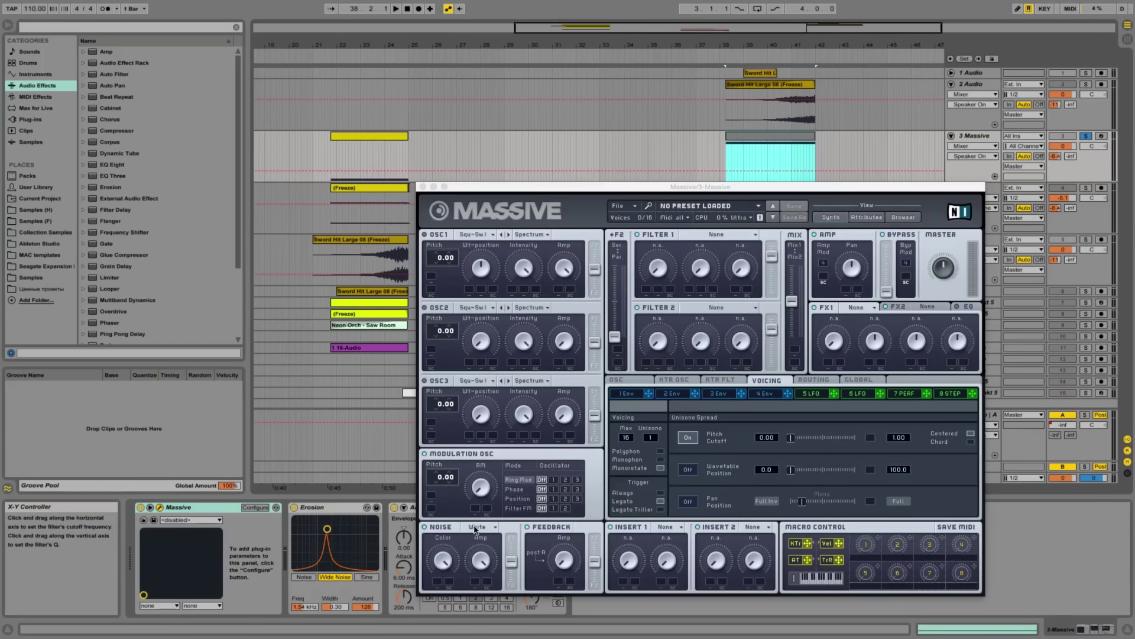
click(476, 527)
click(478, 540)
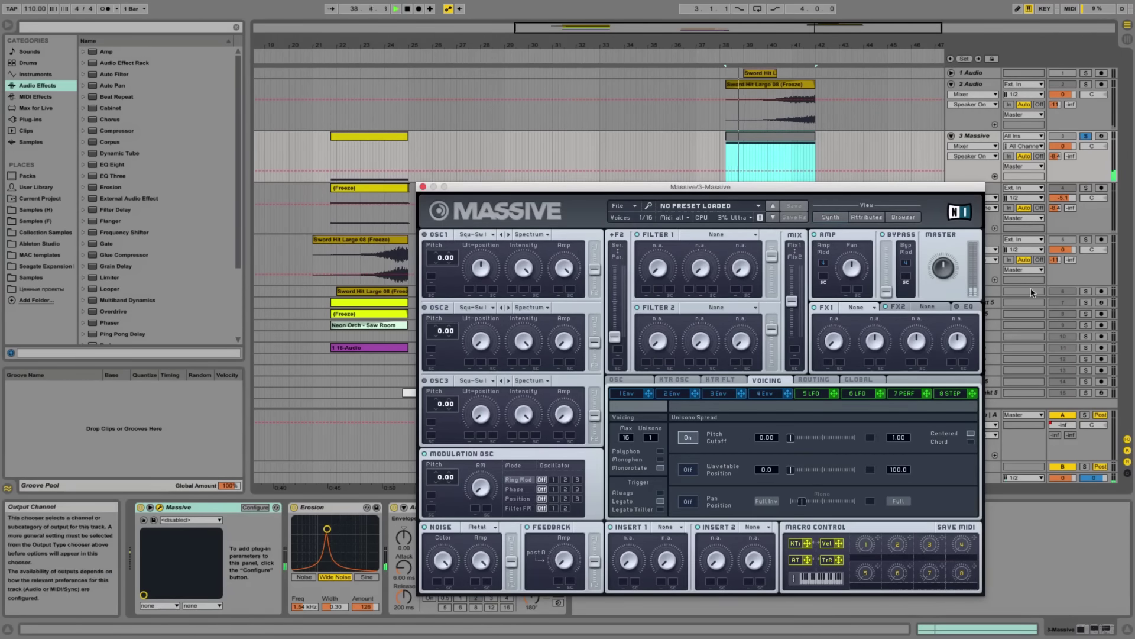
Turn off the Erosion and Auto Filter devices on 3 Massive and replay the noise
click(292, 512)
click(292, 510)
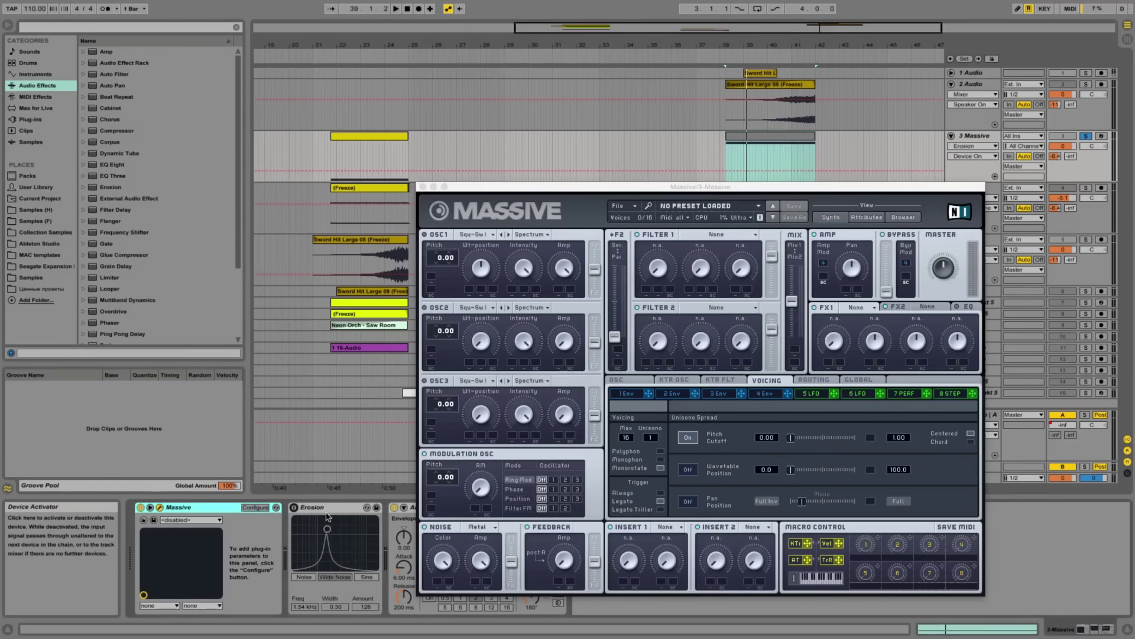
key(space)
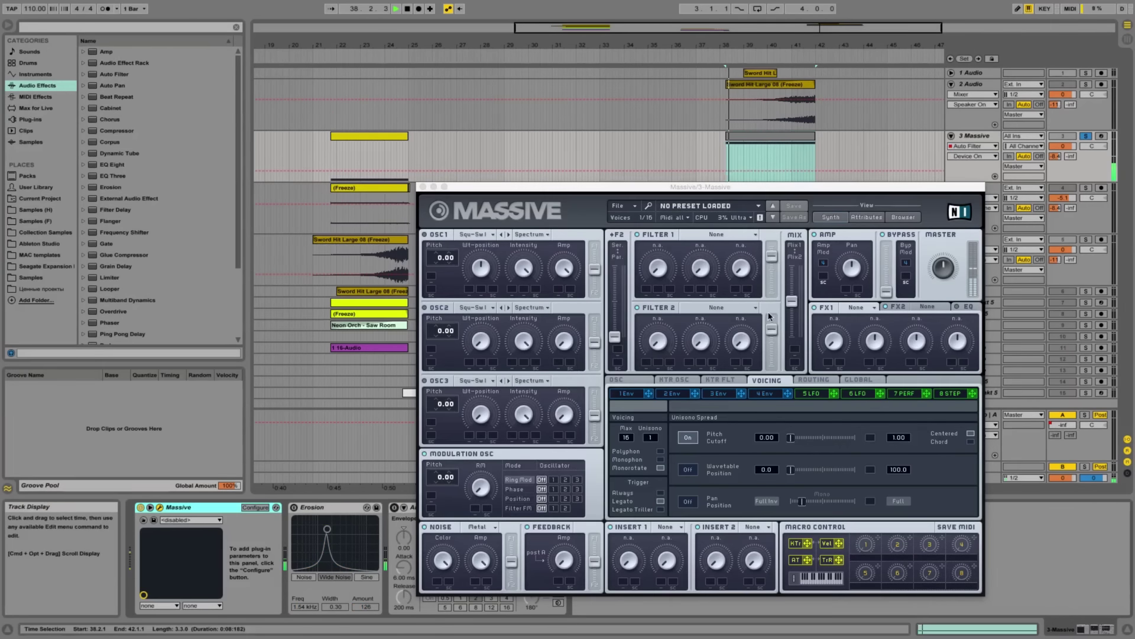
Close the Massive synth window and delete the older clips between 21.1.2 and 25.3.3 on both Massive tracks
click(422, 187)
drag(424, 147, 314, 228)
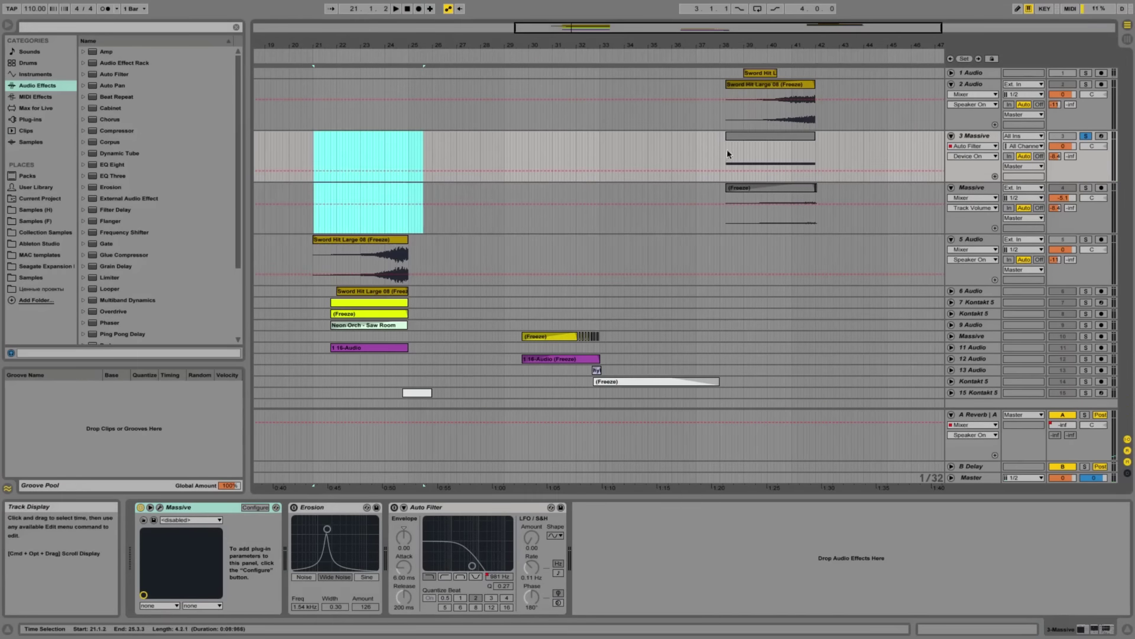
Freeze and flatten the 3 Massive track to audio, and restore playback of all the layers by ending its solo
right_click(992, 135)
click(1023, 208)
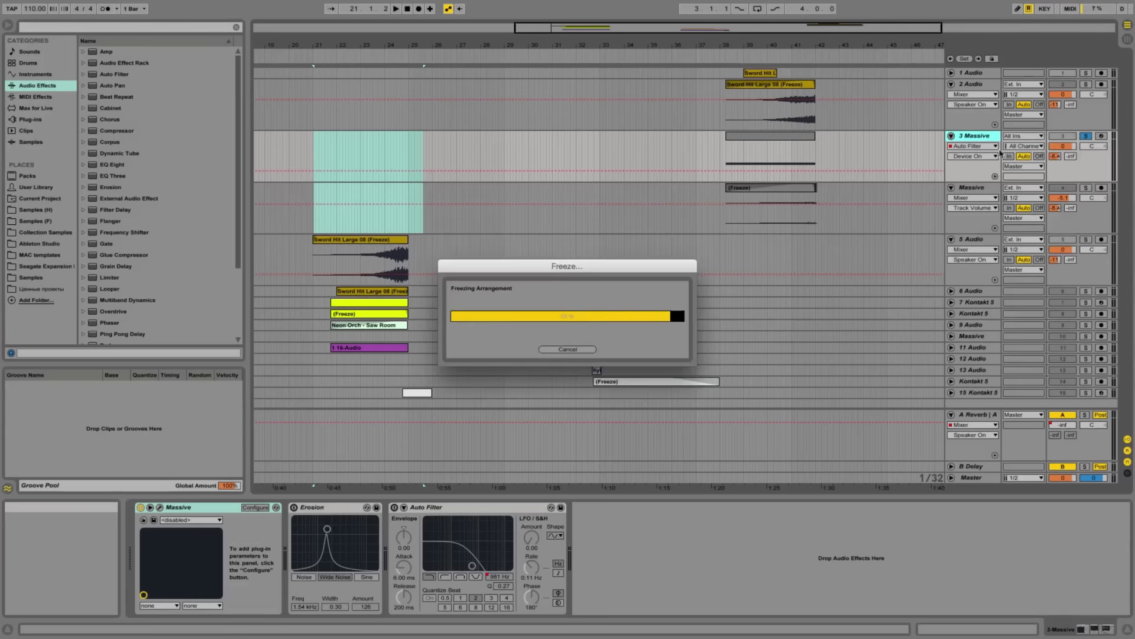
right_click(985, 135)
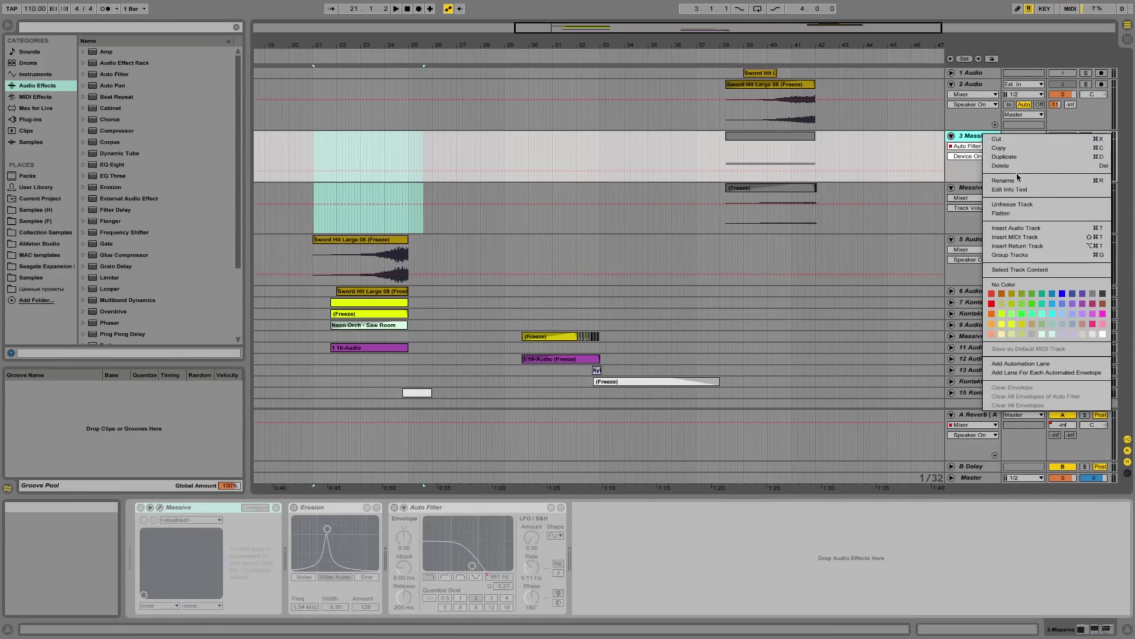
click(1016, 214)
click(1063, 136)
Show the fades on the newly flattened metal noise clip and stretch its fade-in to about the middle of bar 40
click(973, 146)
click(974, 165)
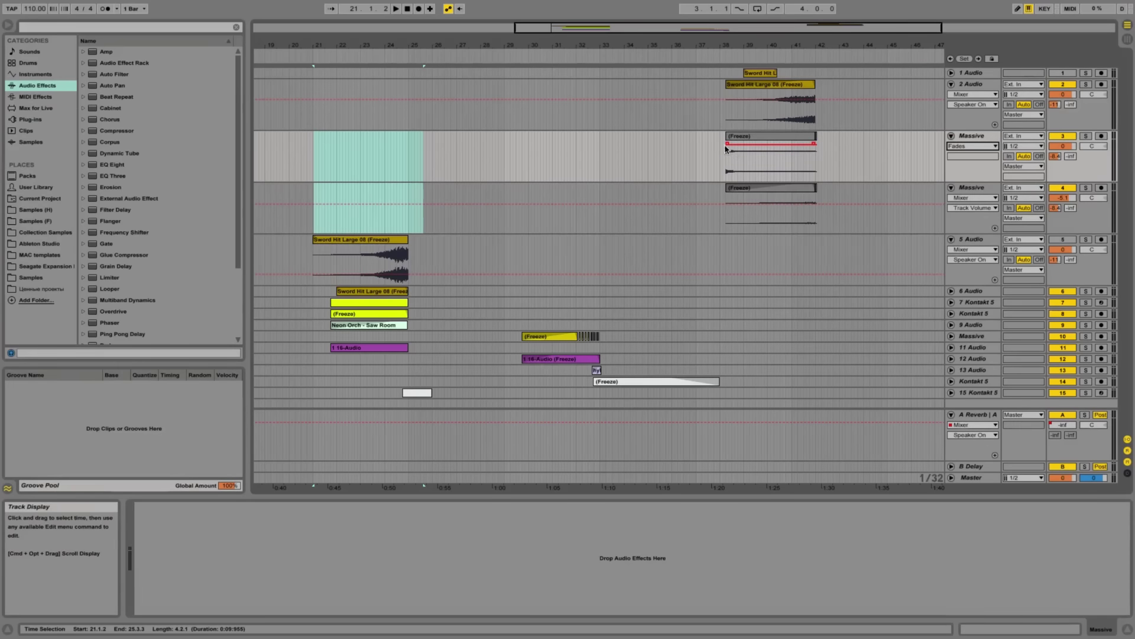
drag(728, 149, 779, 156)
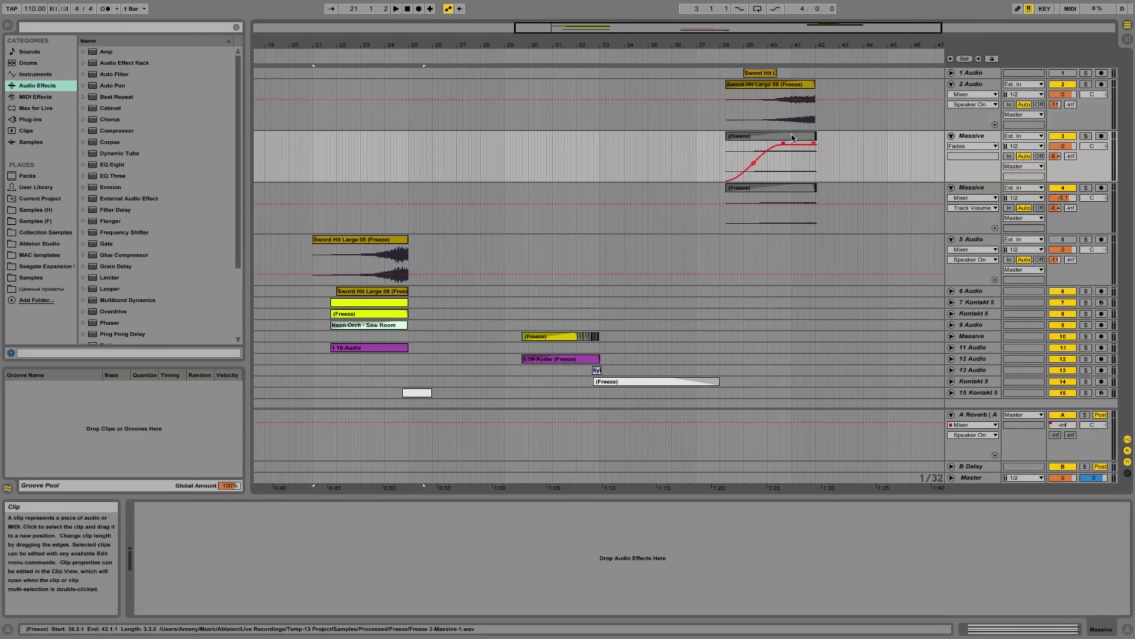
Set the metal noise clip's warp mode to Texture and edit its transposition envelope with a breakpoint at the clip's end
double_click(785, 158)
click(264, 572)
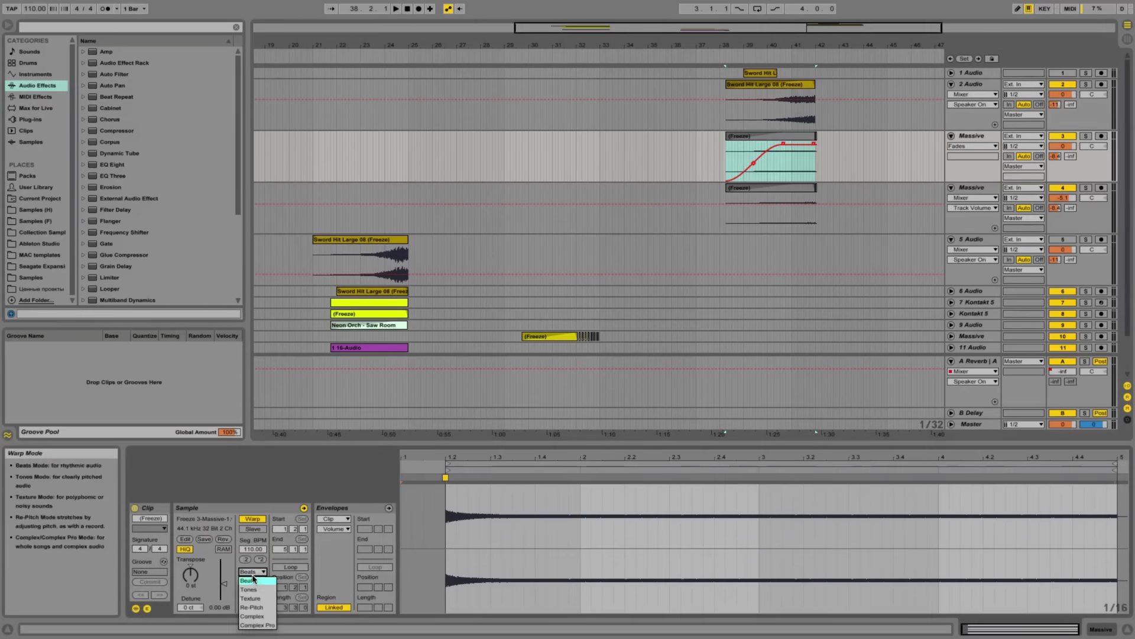
click(251, 598)
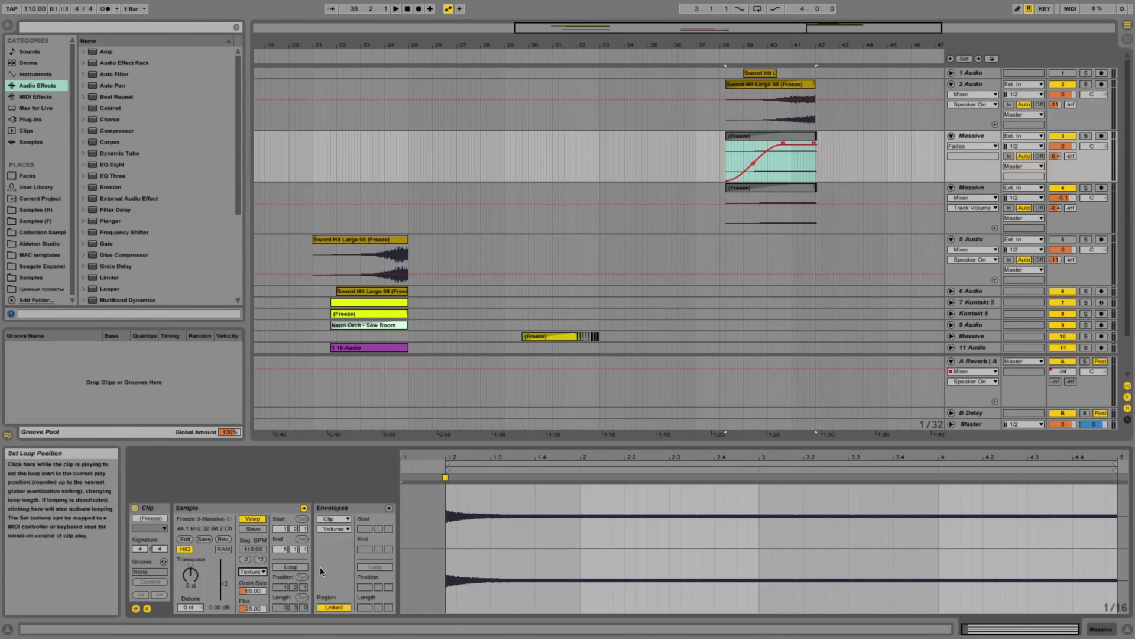
click(342, 530)
click(355, 546)
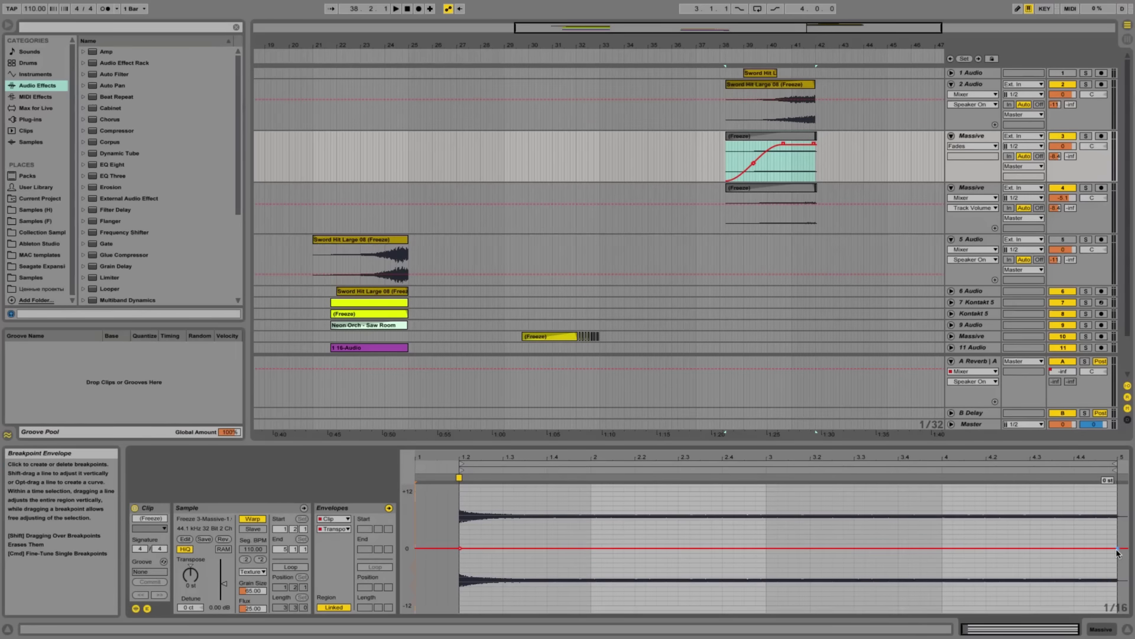
drag(1117, 547, 1073, 550)
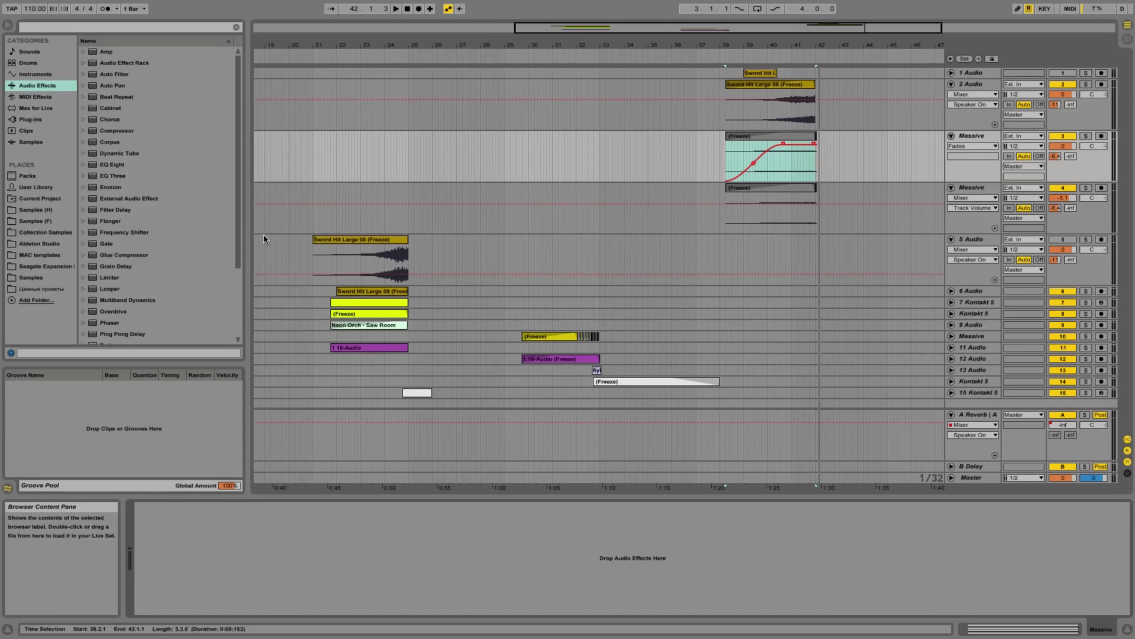
Add Filter Delay to the metal noise track, disable its L+R input and set the L and R filter bandwidths to 9.00
click(117, 212)
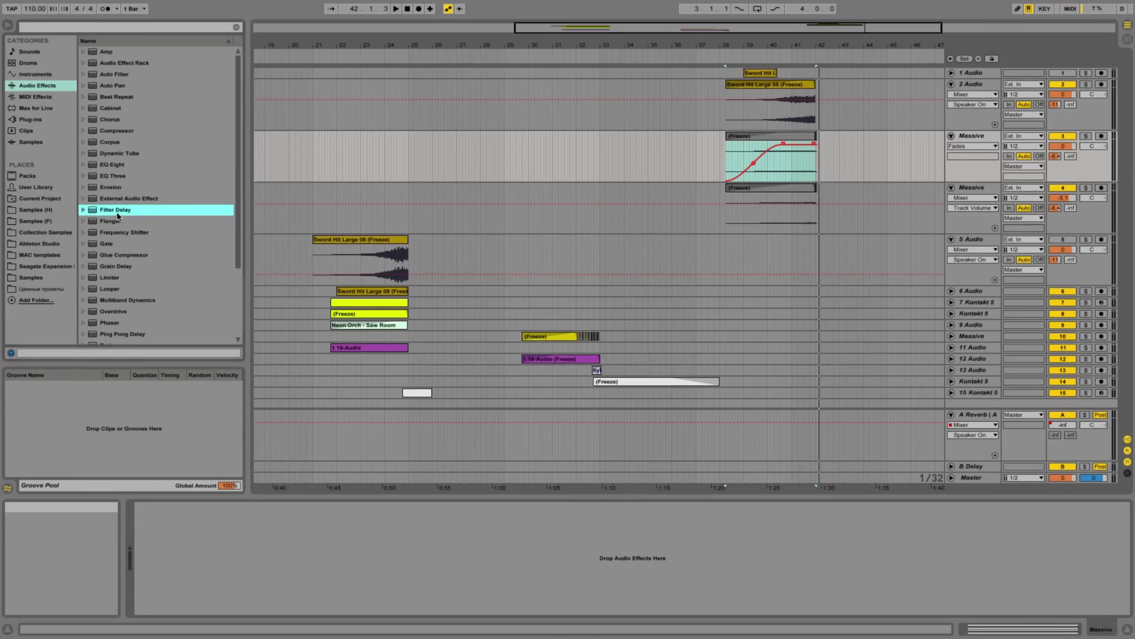
drag(982, 138, 978, 135)
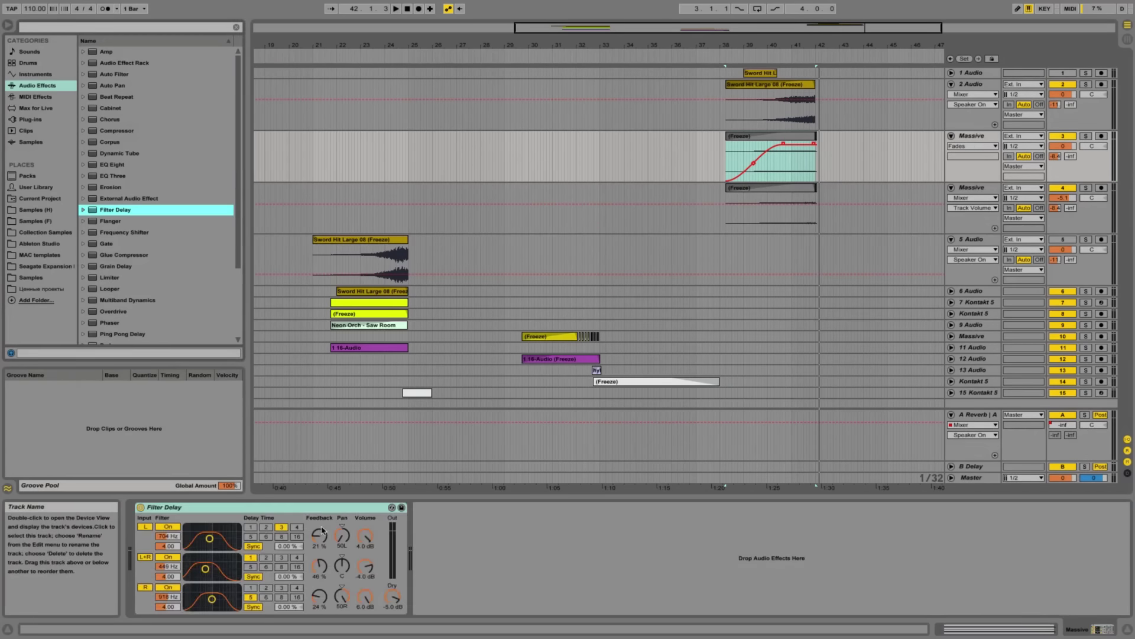
click(168, 557)
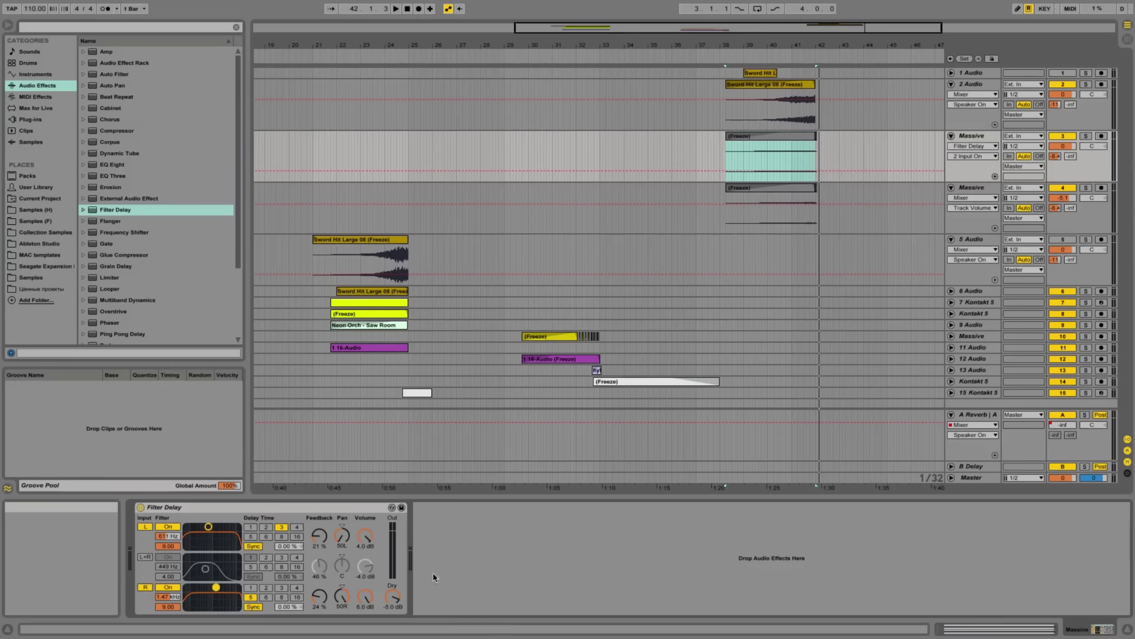
click(254, 547)
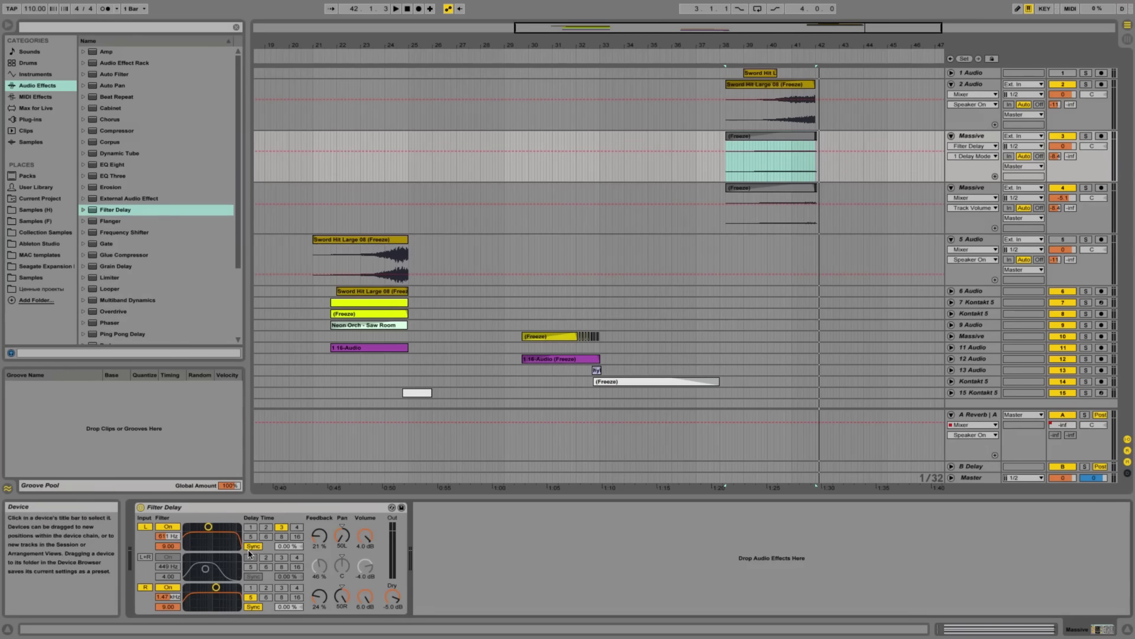
Switch the Filter Delay's L and R delays to Time mode at 1.00 ms and 24.4 ms, and lower Dry to -inf dB
click(257, 609)
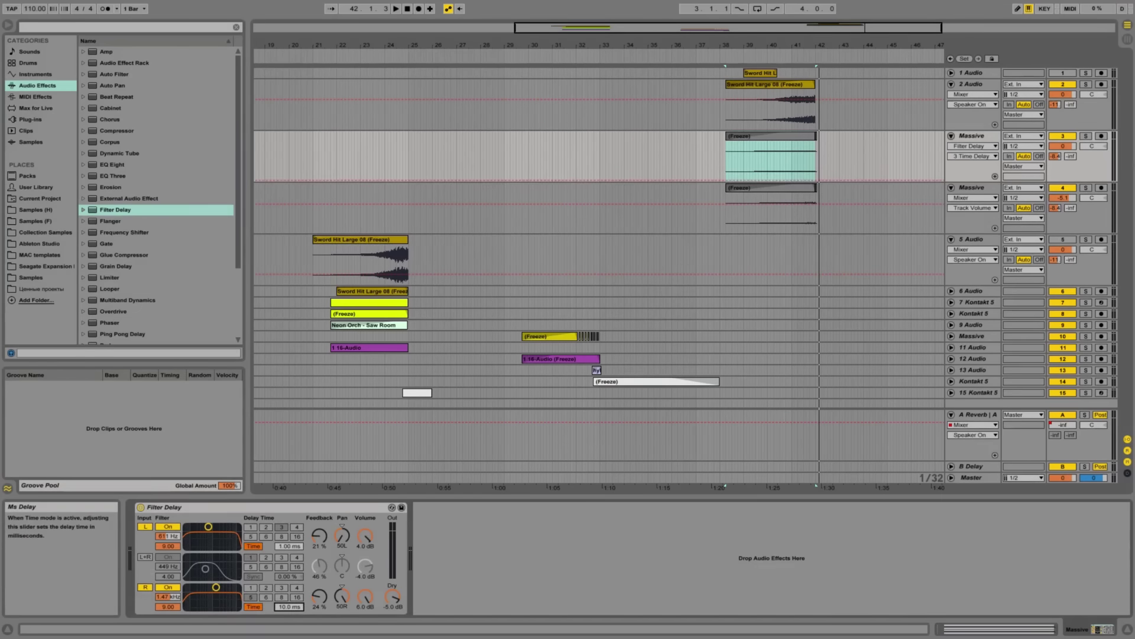
key(space)
drag(397, 603, 396, 627)
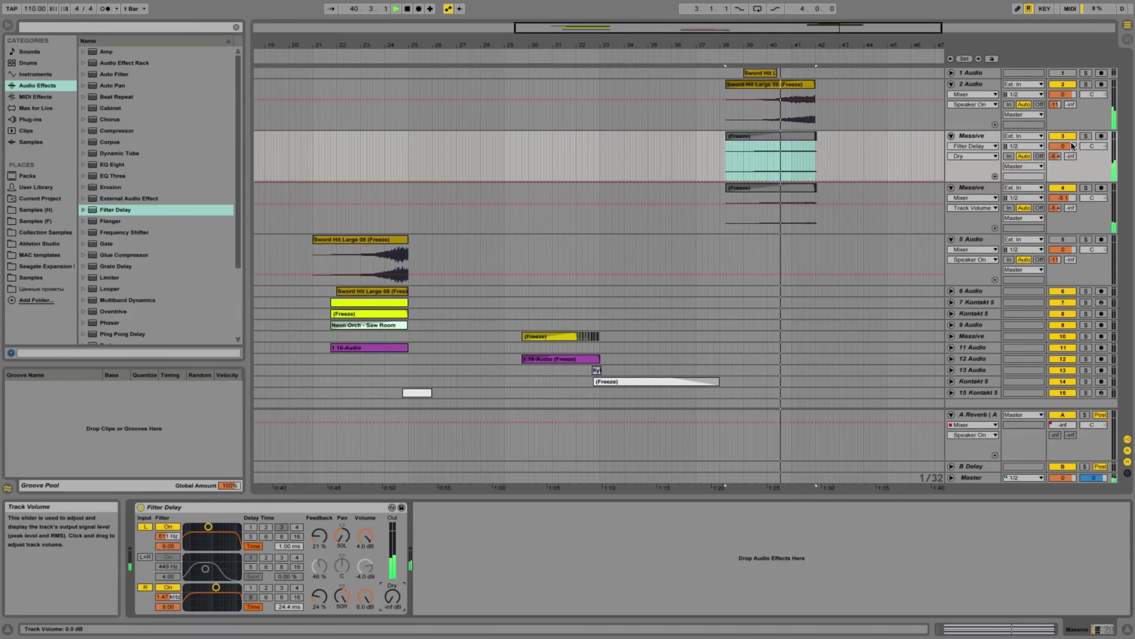
Lower the metal noise track's volume to -0.4 and audition the layers from the start of its clip
drag(1072, 146, 1072, 149)
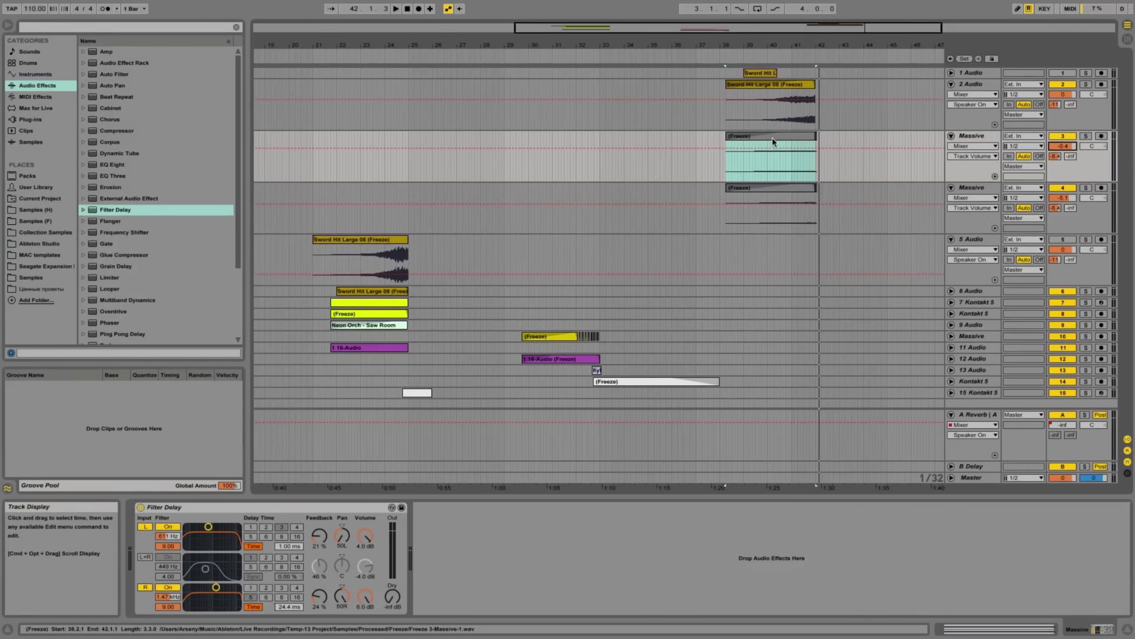
click(761, 225)
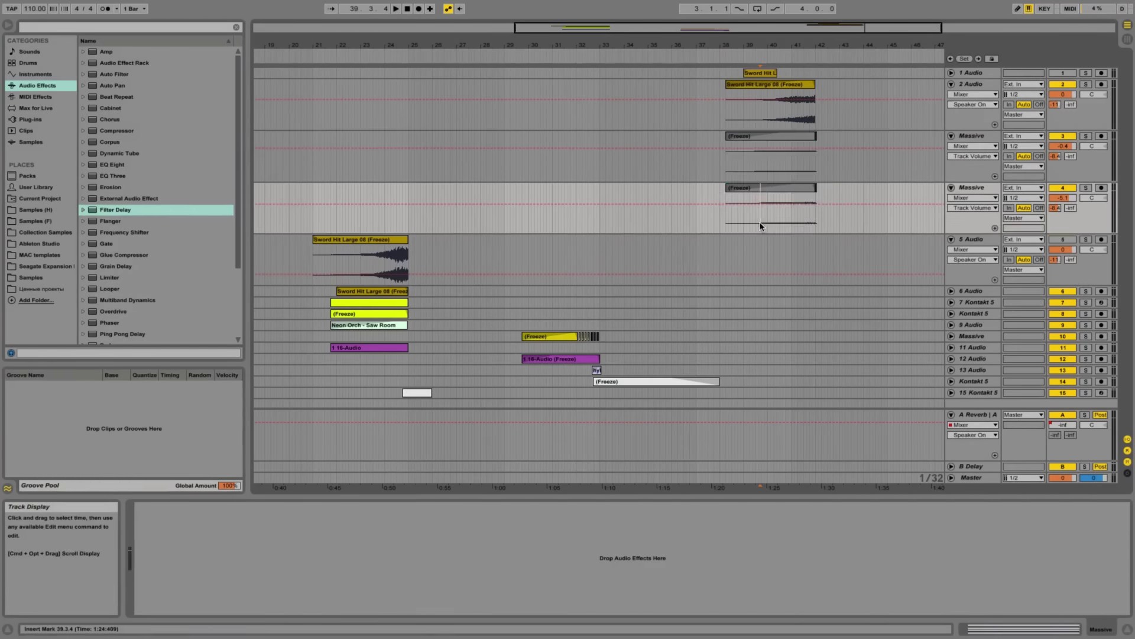
click(757, 173)
click(796, 138)
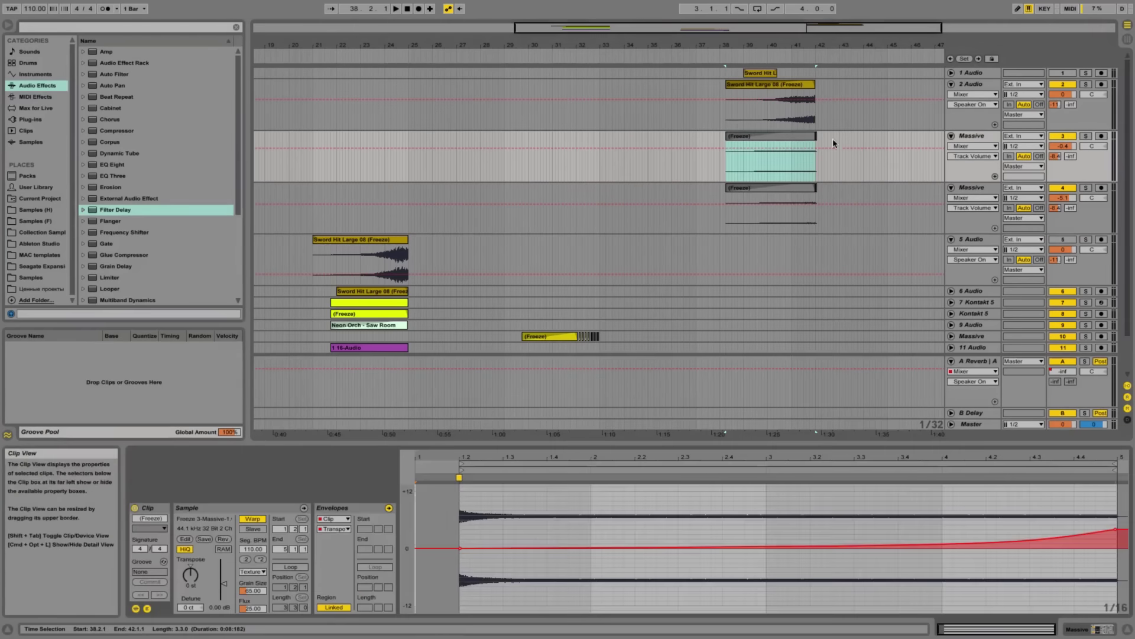
key(space)
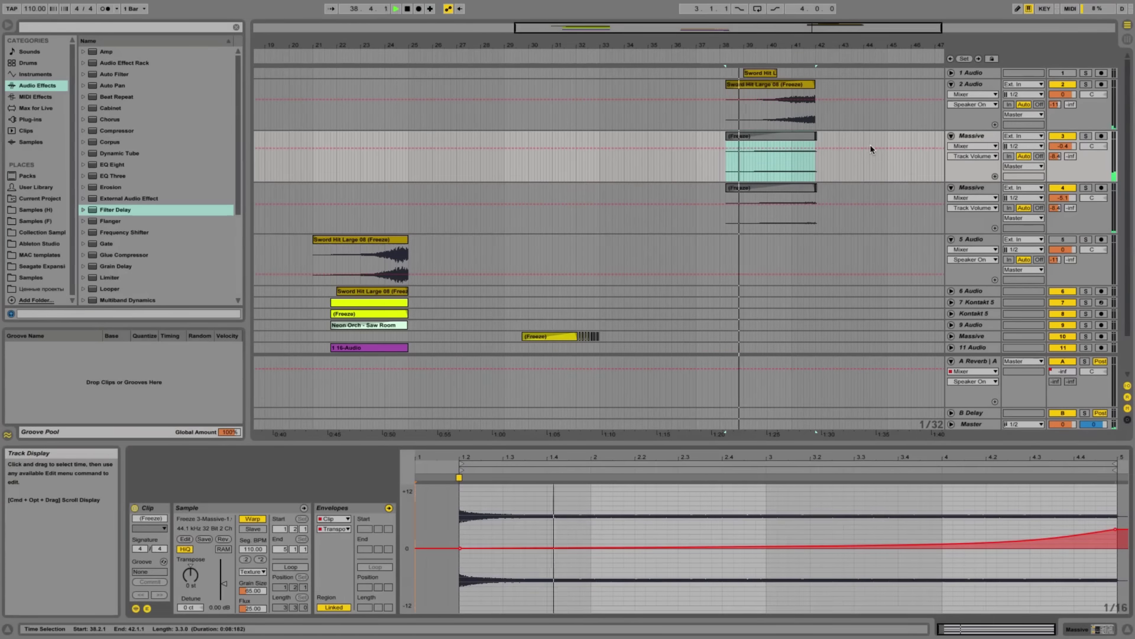
Unfold the 7 Kontakt 5 track, show its Evo Strings instrument, and solo and arm the track
scroll(870, 149, down, 2)
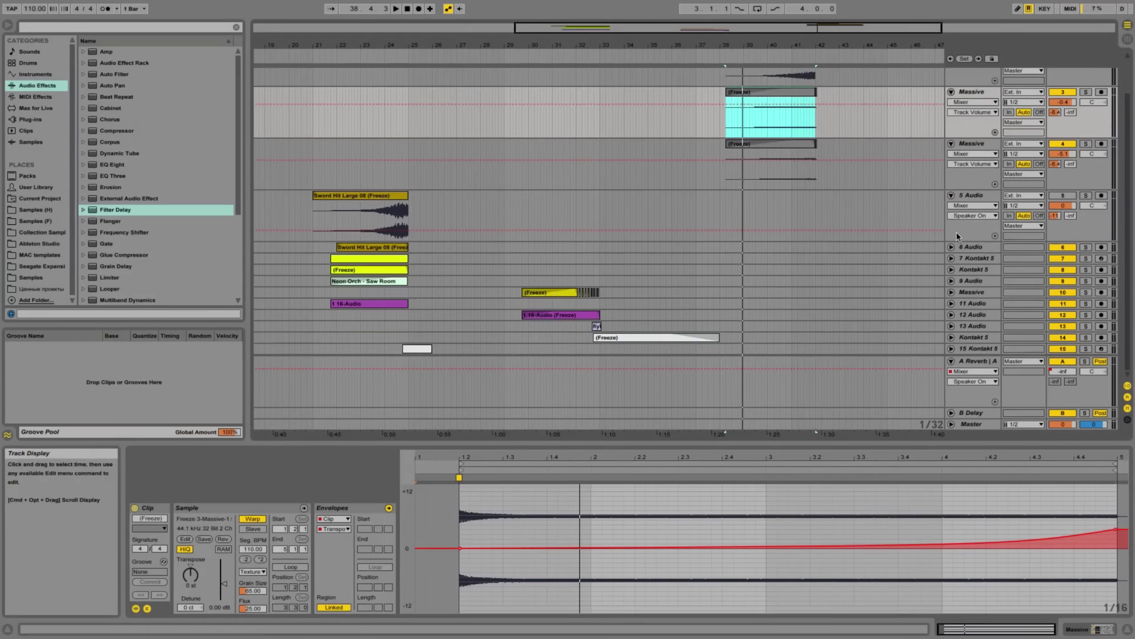
click(961, 258)
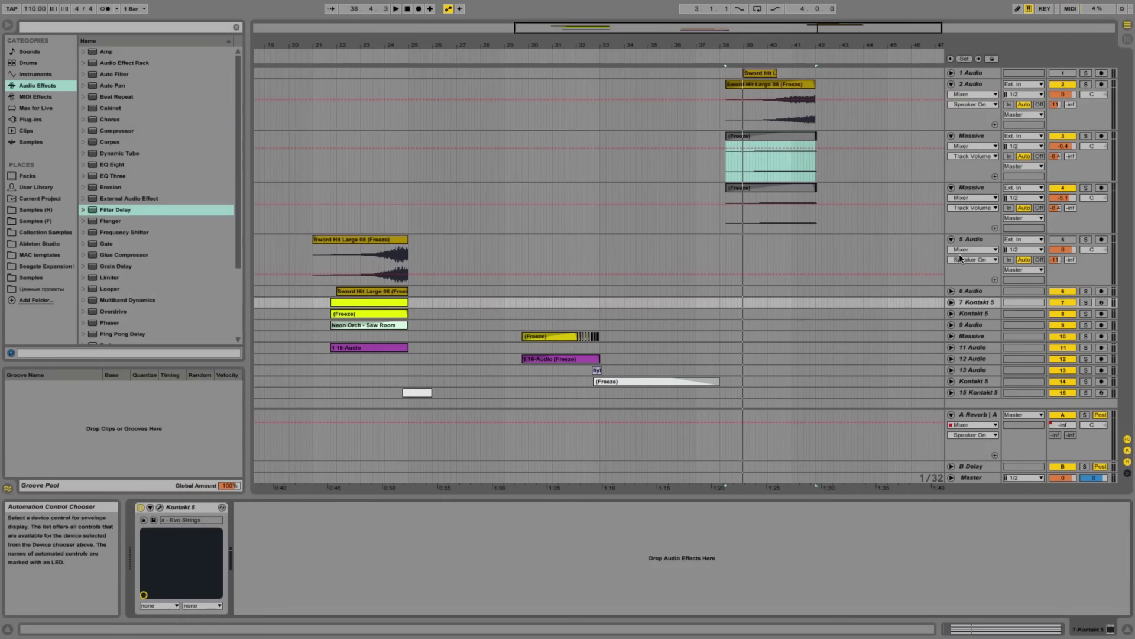
click(951, 302)
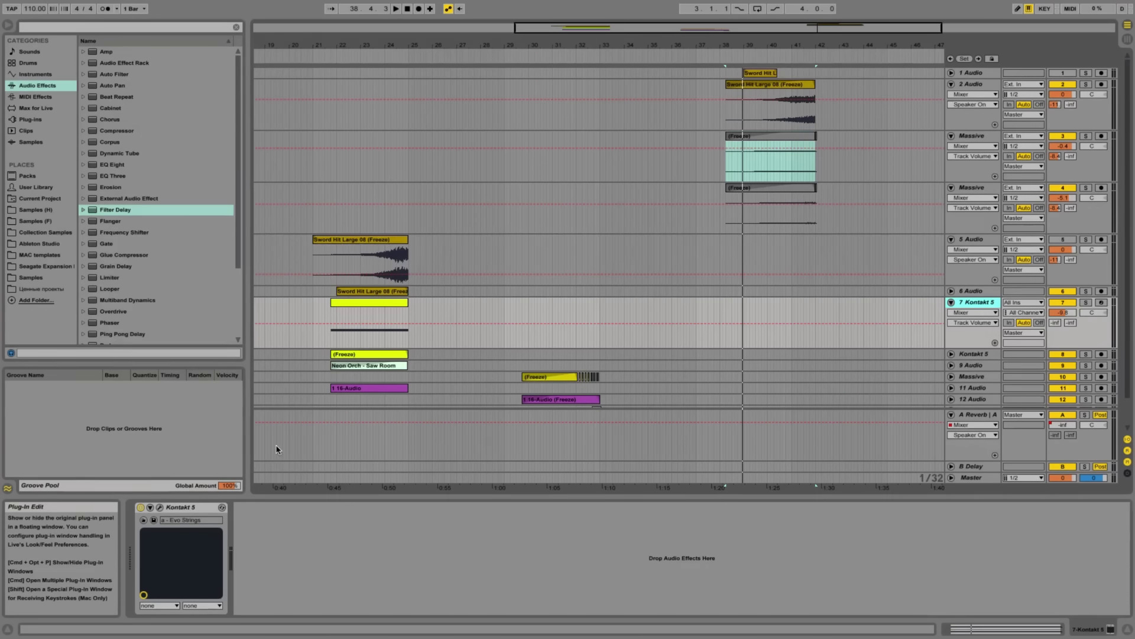
key(super+alt+p)
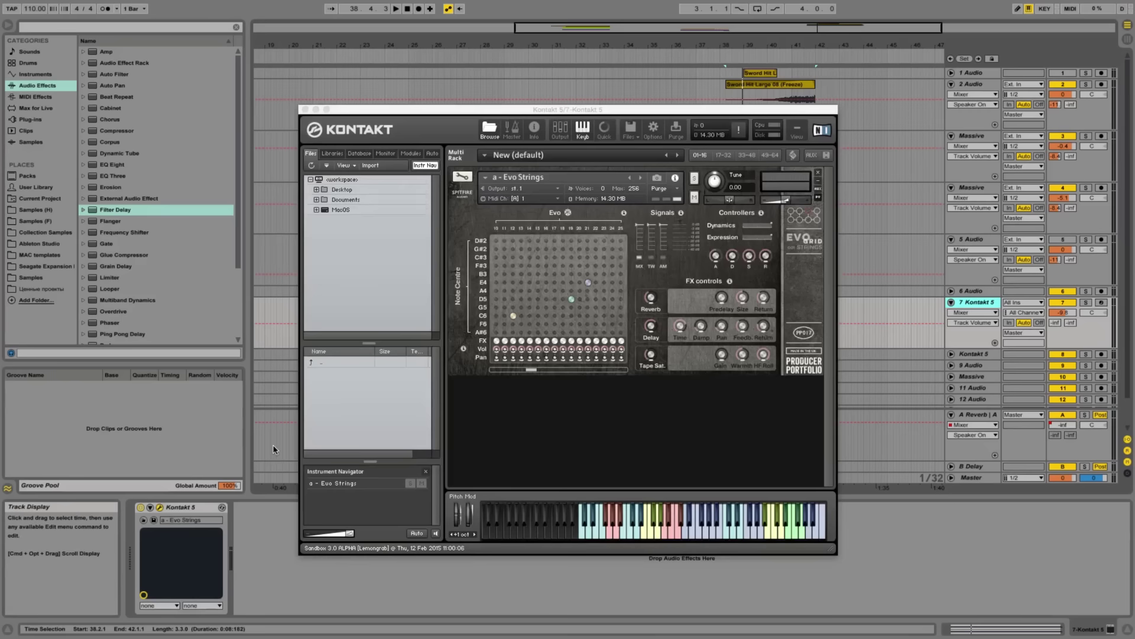
click(1085, 303)
click(1101, 302)
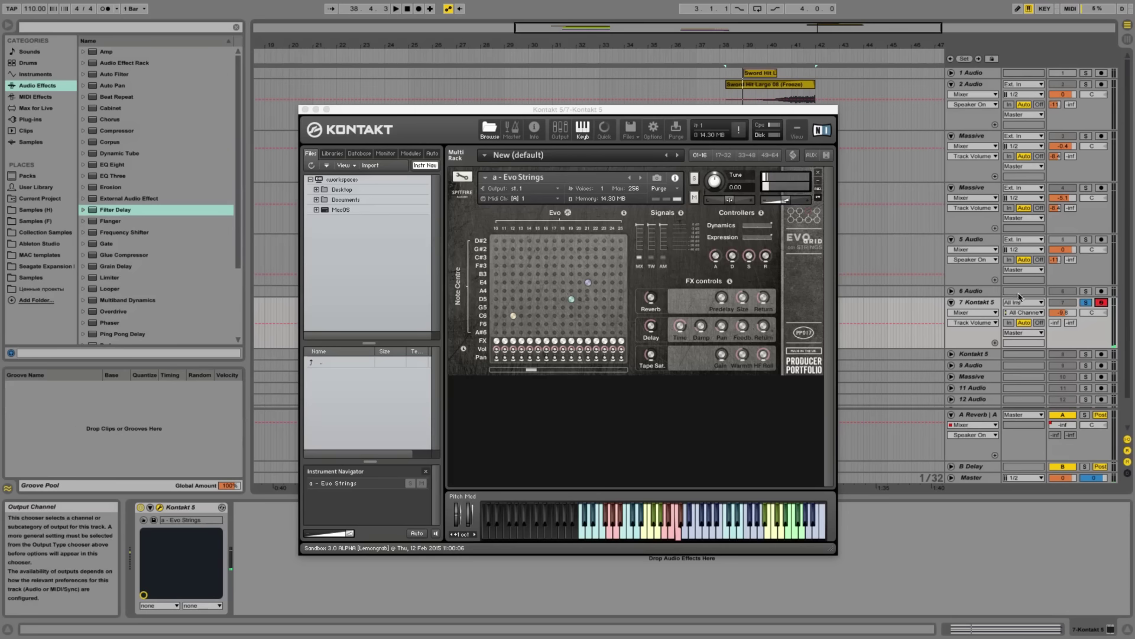
Raise the 7 Kontakt 5 track's volume to -0.2 and randomise the Evo grid of Evo Strings, closing the instrument window
drag(1063, 313, 1063, 307)
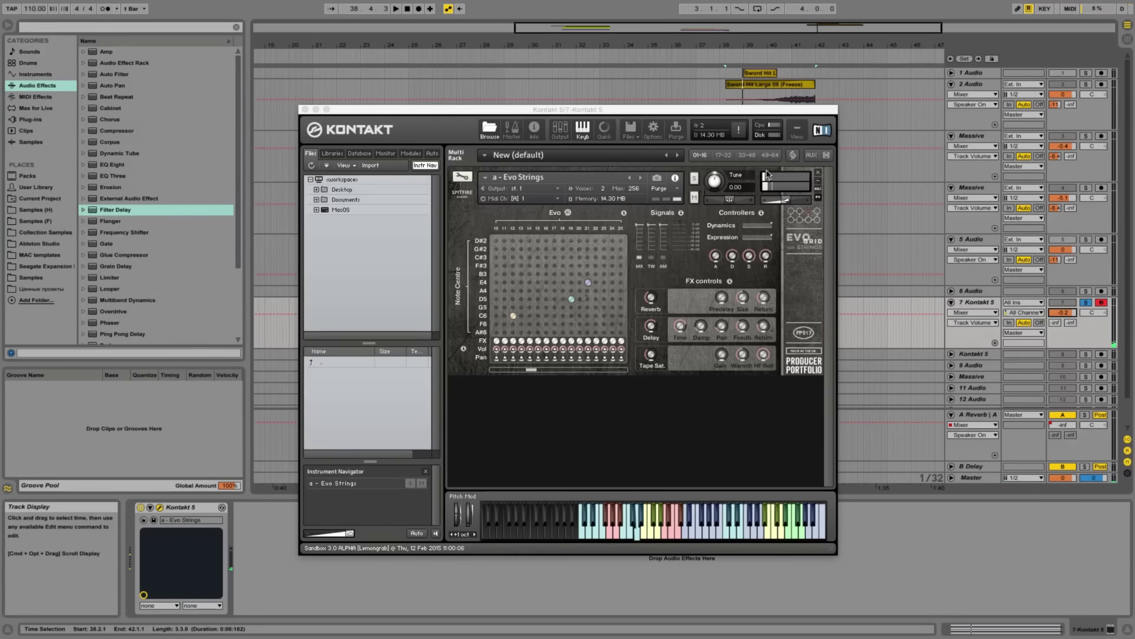
click(569, 212)
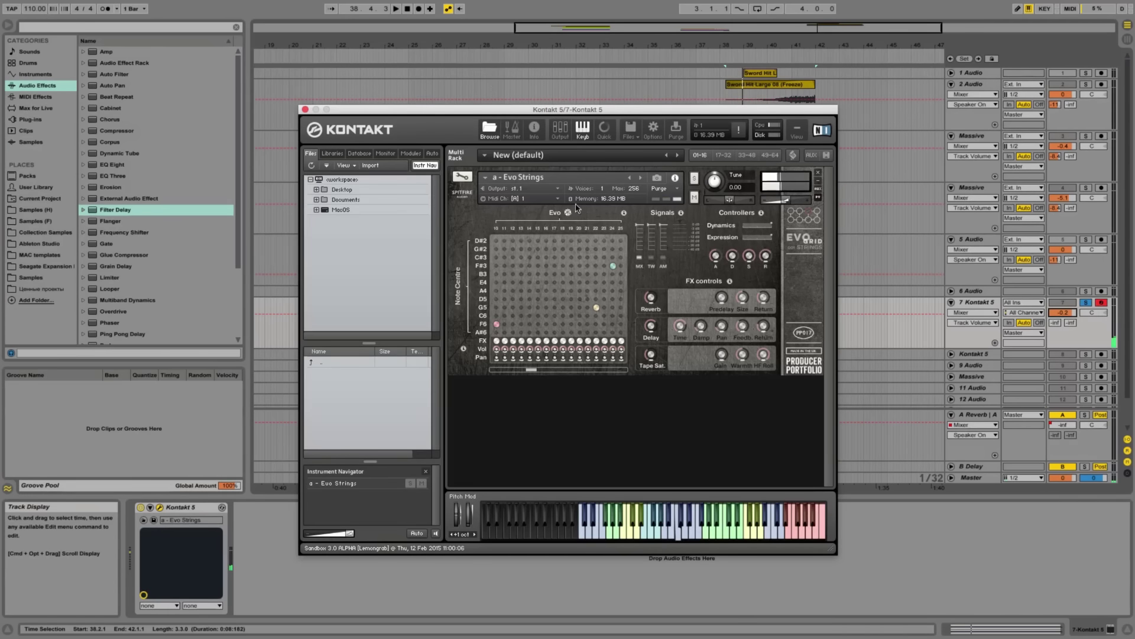
click(305, 111)
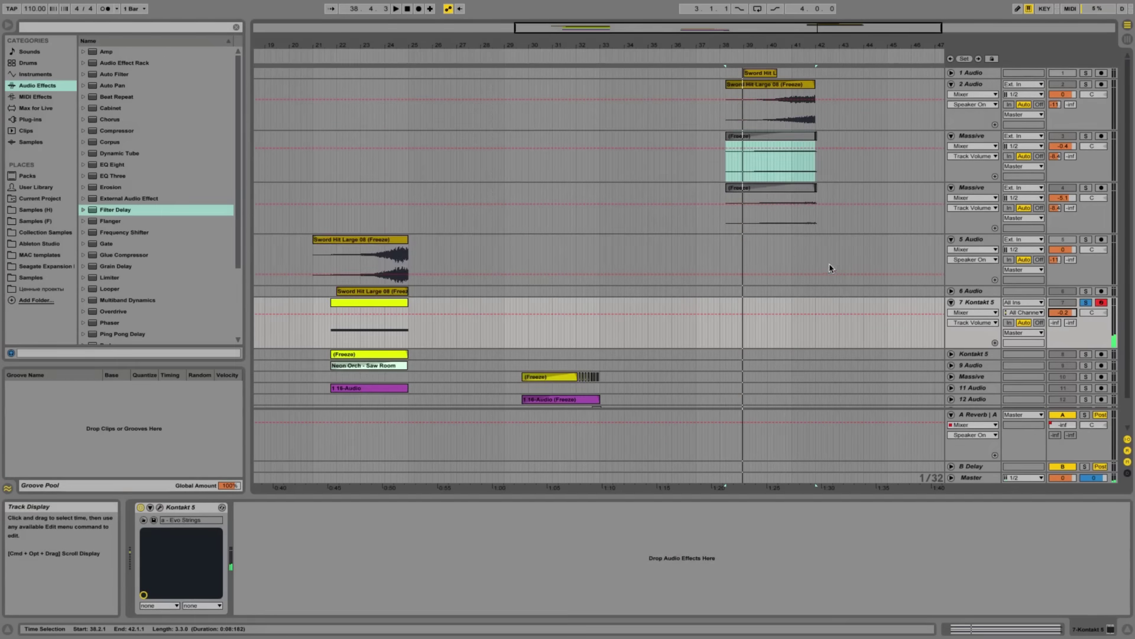
Insert an empty MIDI clip from 38.2.1 to 42.1.1 on the 7 Kontakt 5 track and open it for note editing
drag(759, 44, 592, 378)
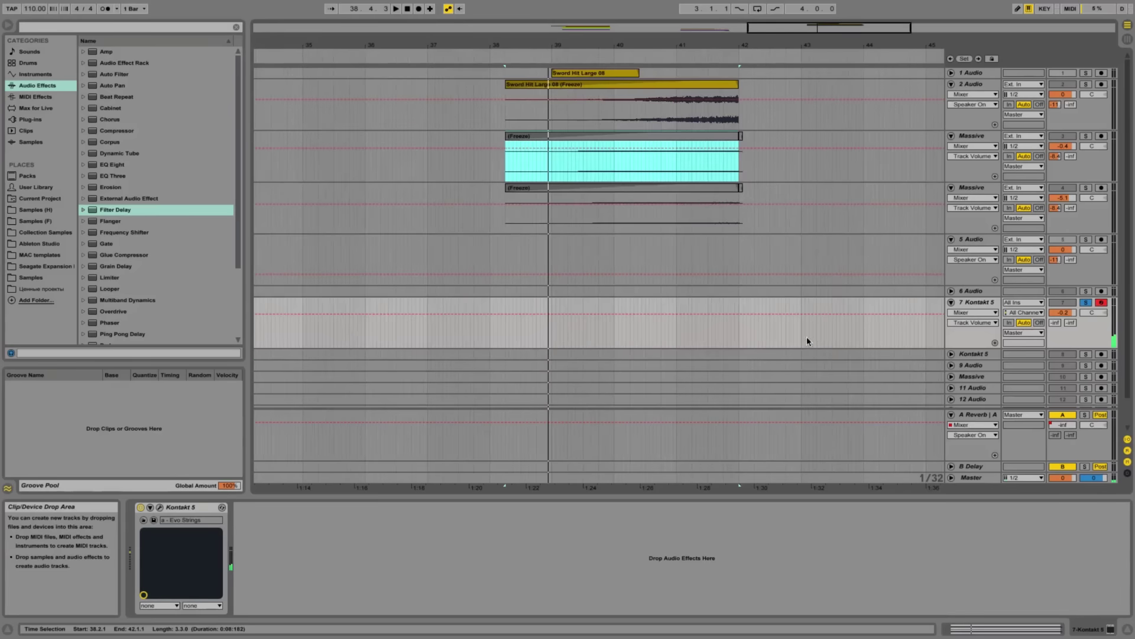
drag(740, 332, 557, 328)
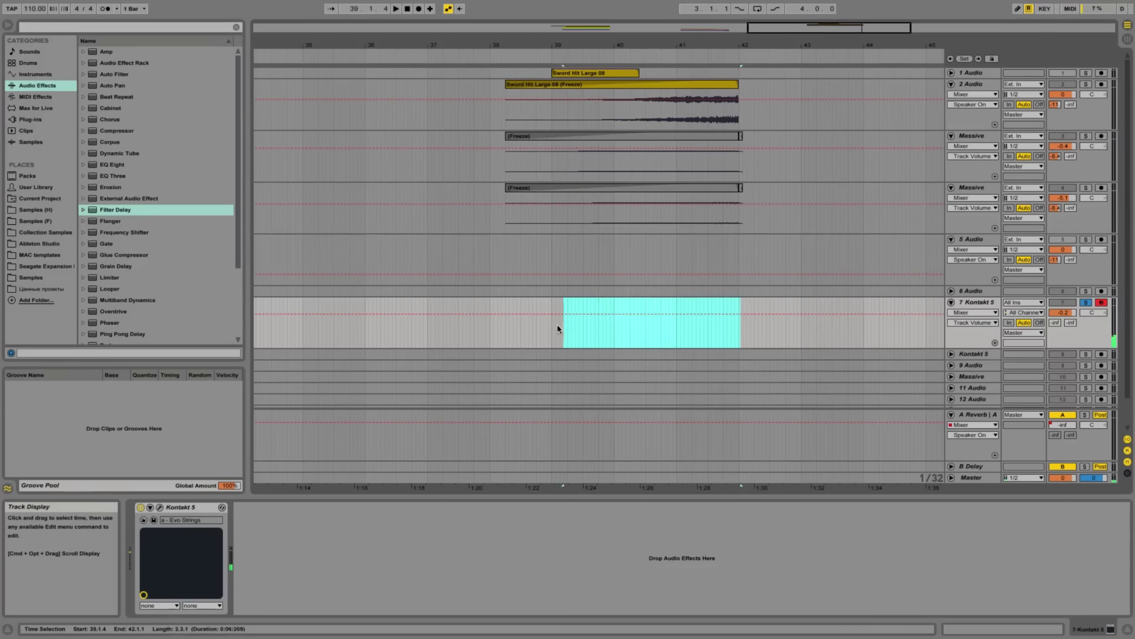
right_click(516, 303)
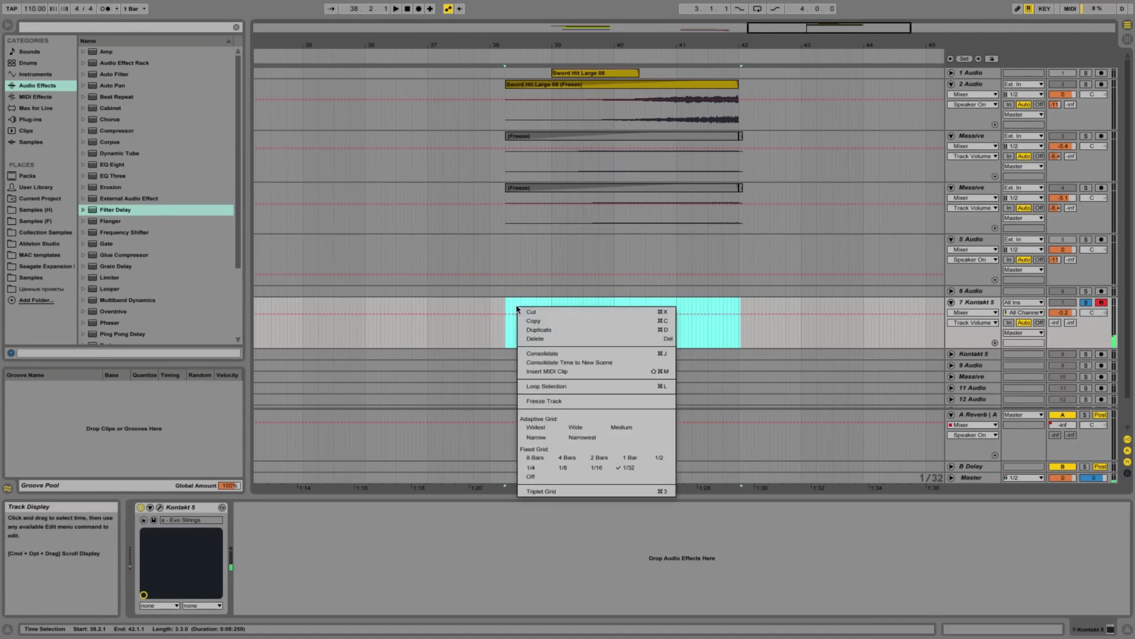
click(558, 373)
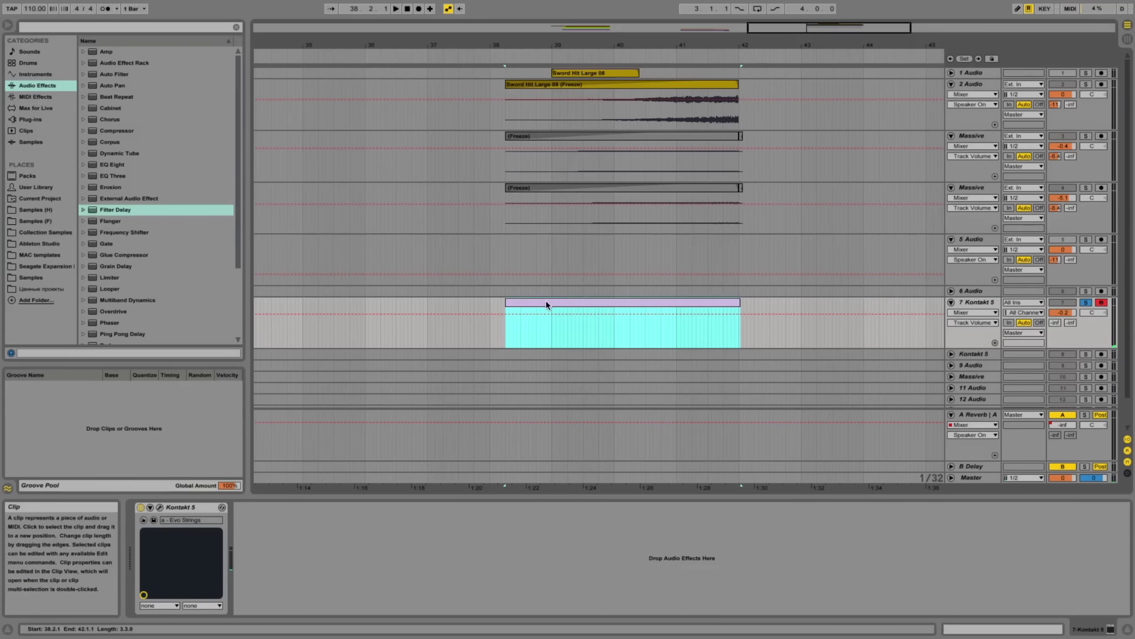
double_click(546, 303)
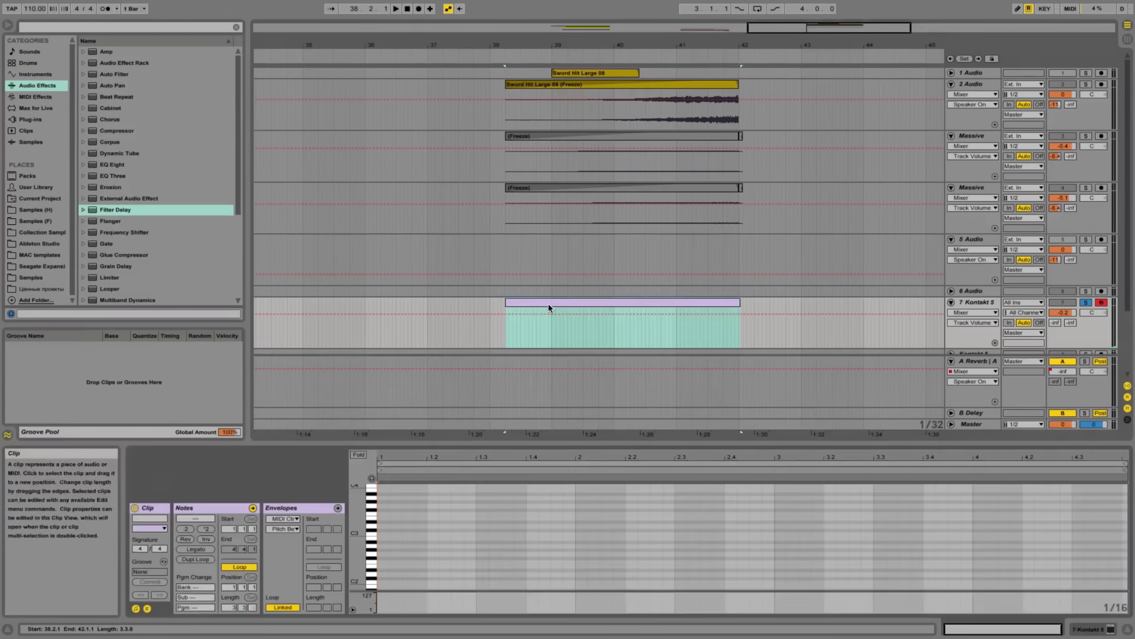
Draw sustained C3, G2 and C2 notes that span the full length of the new MIDI clip
double_click(381, 537)
drag(384, 536, 1128, 543)
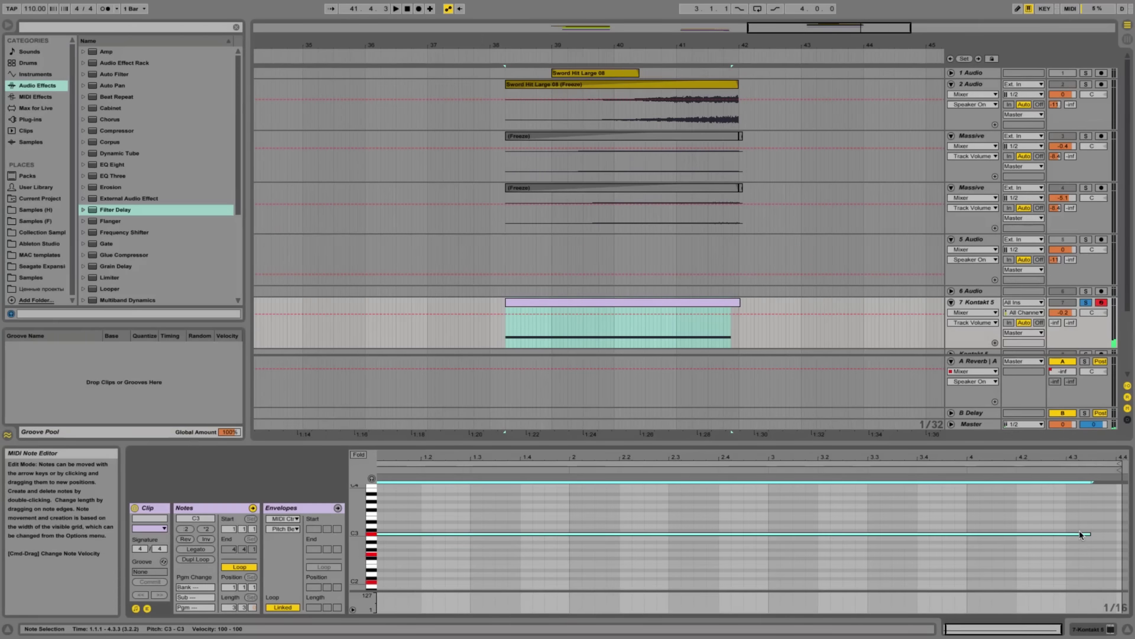
scroll(384, 568, down, 1)
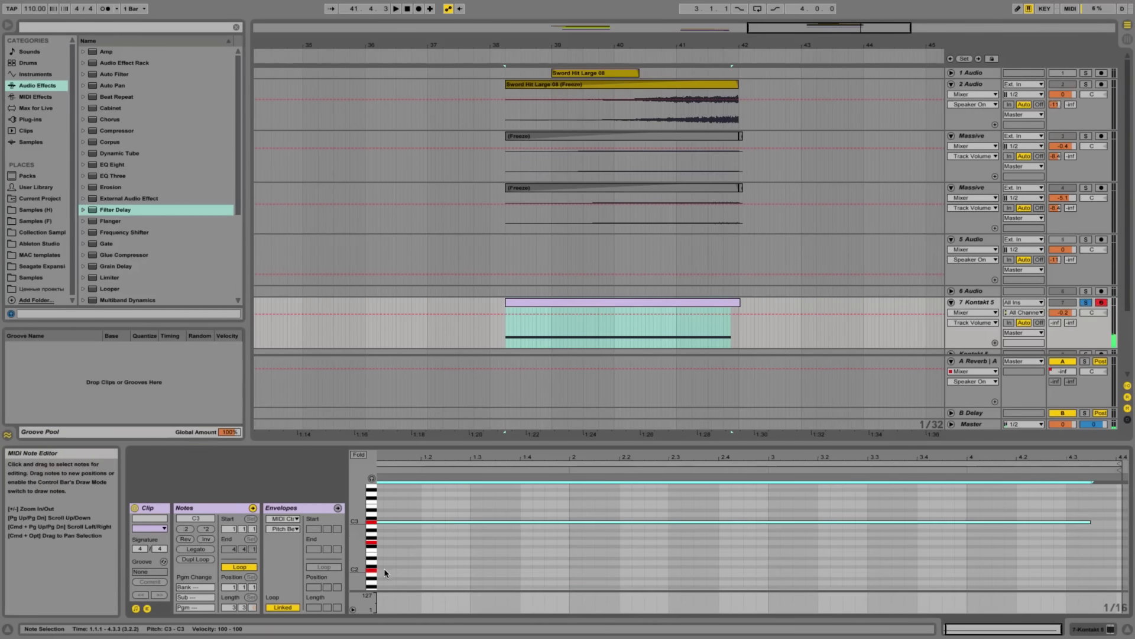
drag(418, 459, 428, 460)
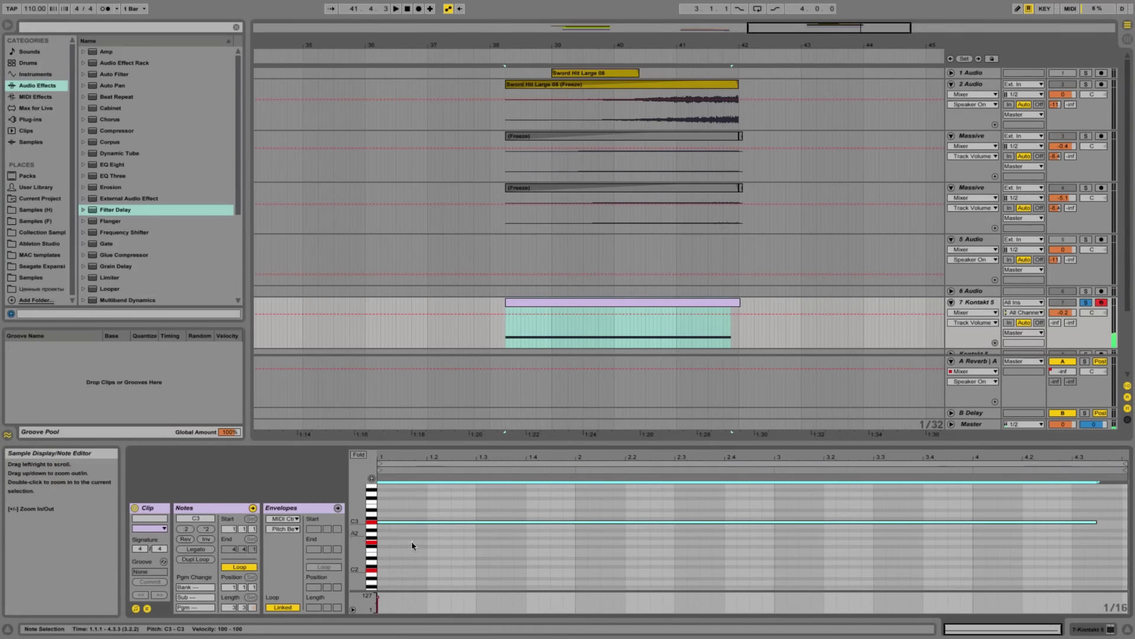
double_click(385, 573)
drag(385, 576, 1124, 524)
shift+click(384, 569)
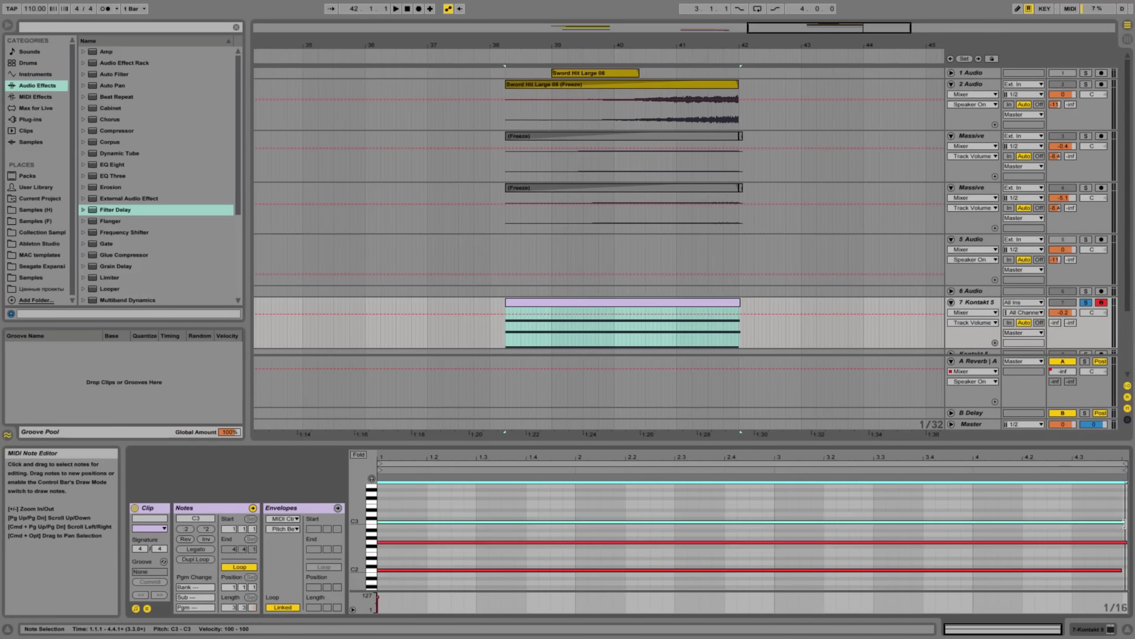
drag(1122, 570, 1127, 570)
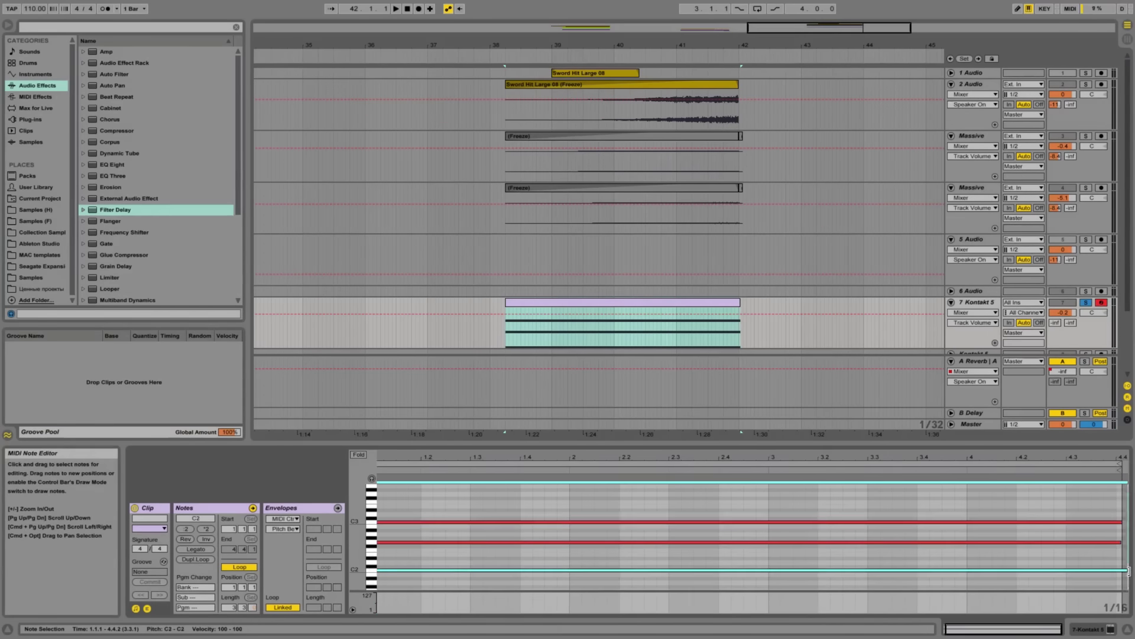
Freeze and flatten the 7 Kontakt 5 track to audio
right_click(982, 304)
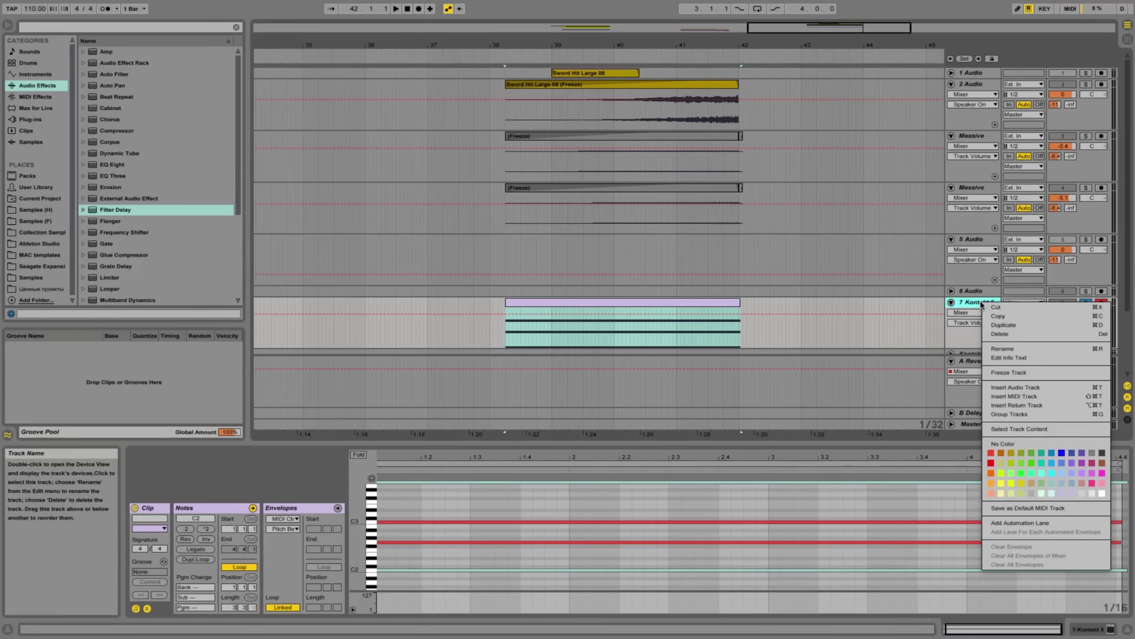
click(1021, 372)
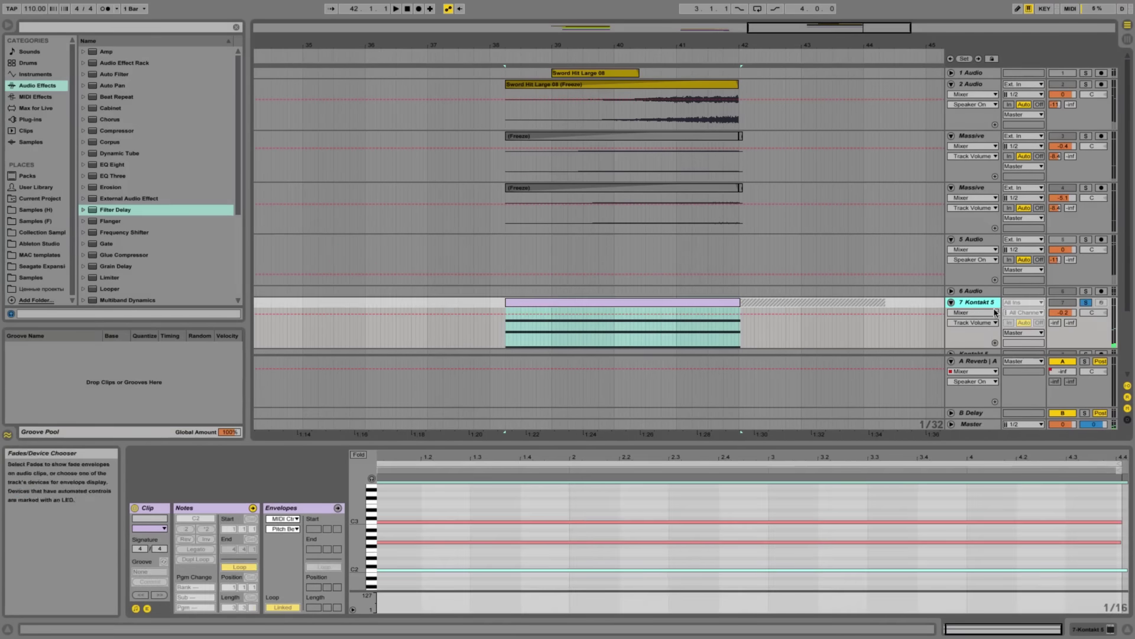
right_click(1021, 371)
click(1024, 386)
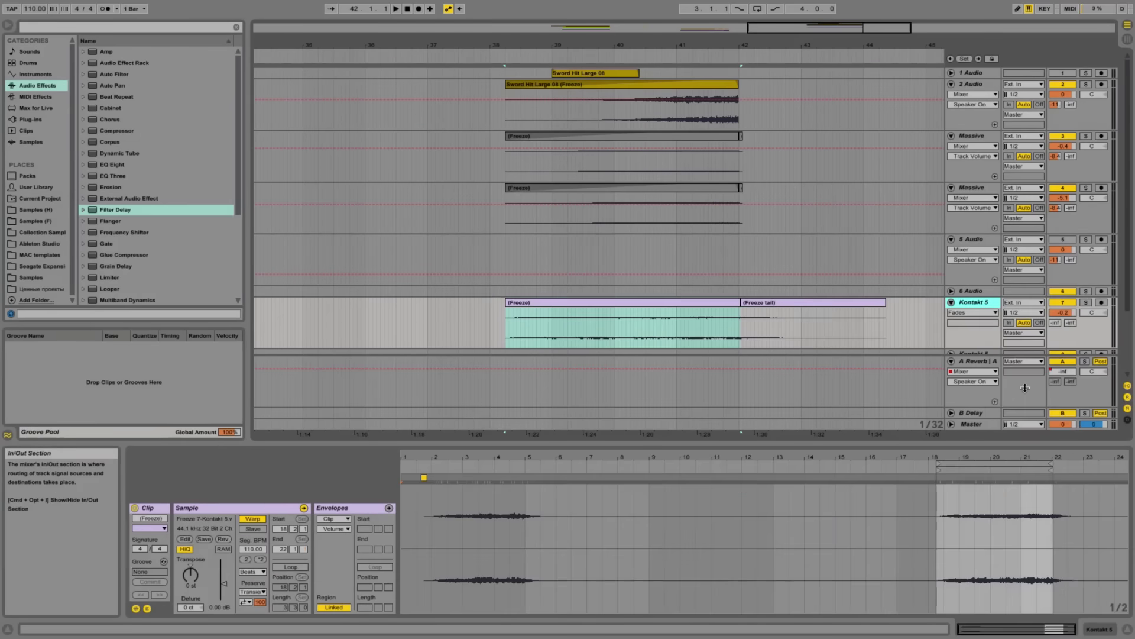
Delete the freeze tail clip and extend the flattened strings clip's end to 43.1.3
click(762, 303)
key(Delete)
click(727, 302)
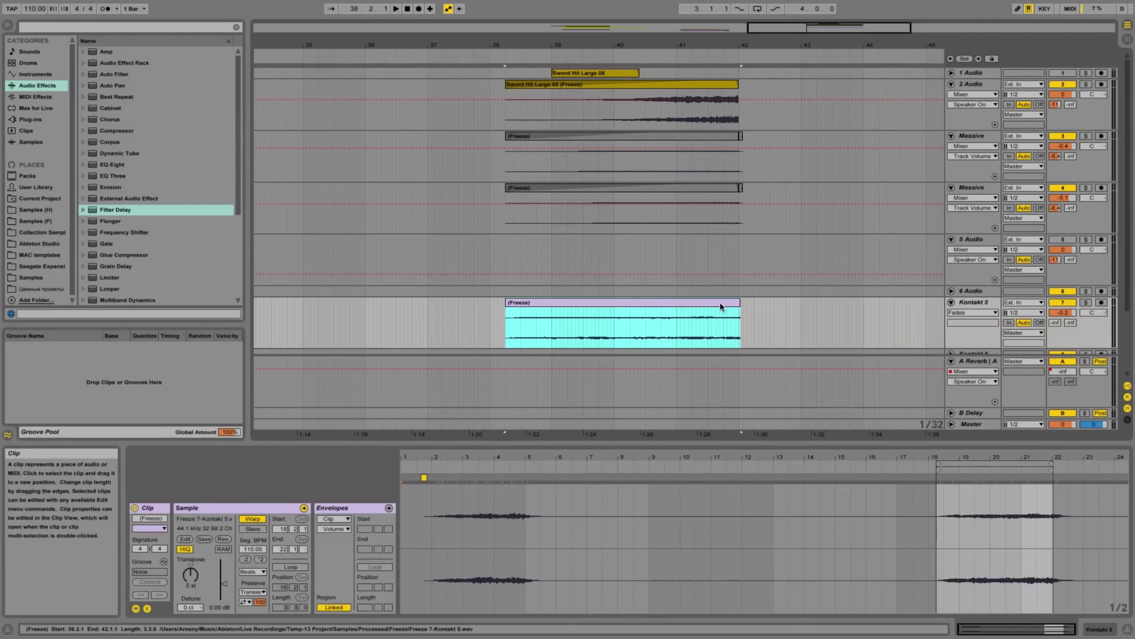
drag(740, 304, 809, 304)
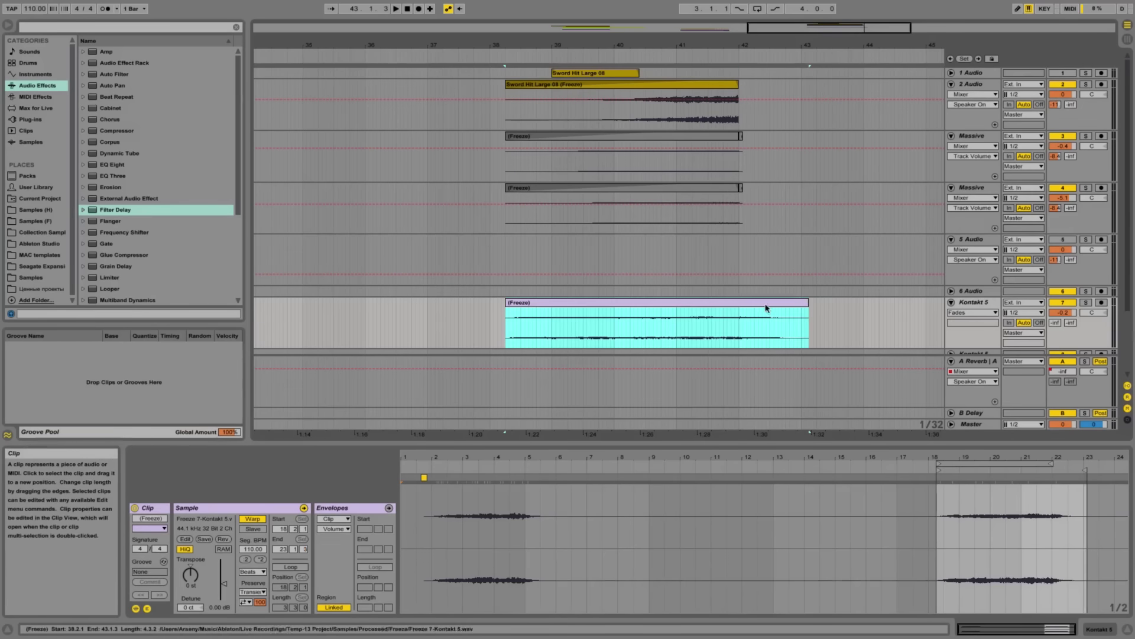
Turn off warping on the strings clip, consolidate it into a new audio clip and audition it with the other layers
click(244, 518)
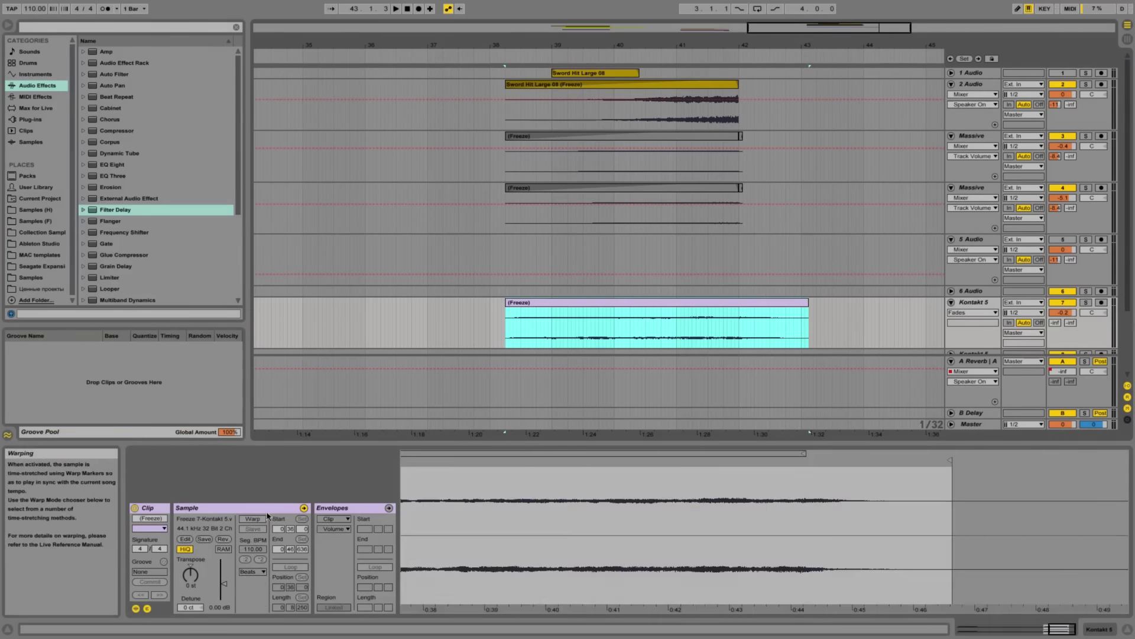
right_click(520, 305)
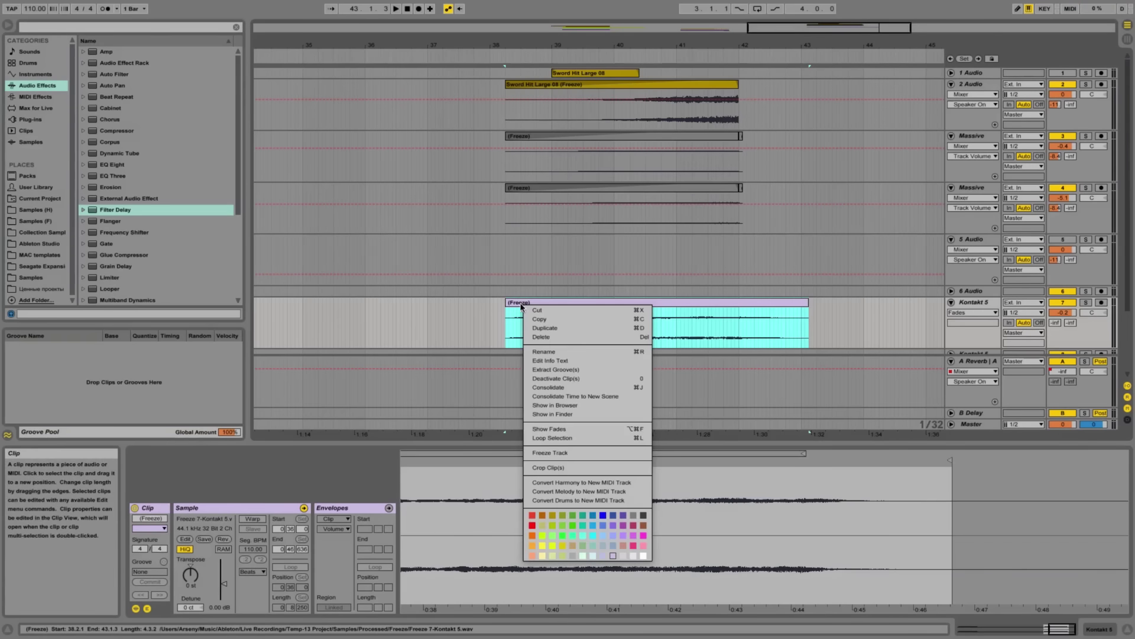
click(554, 388)
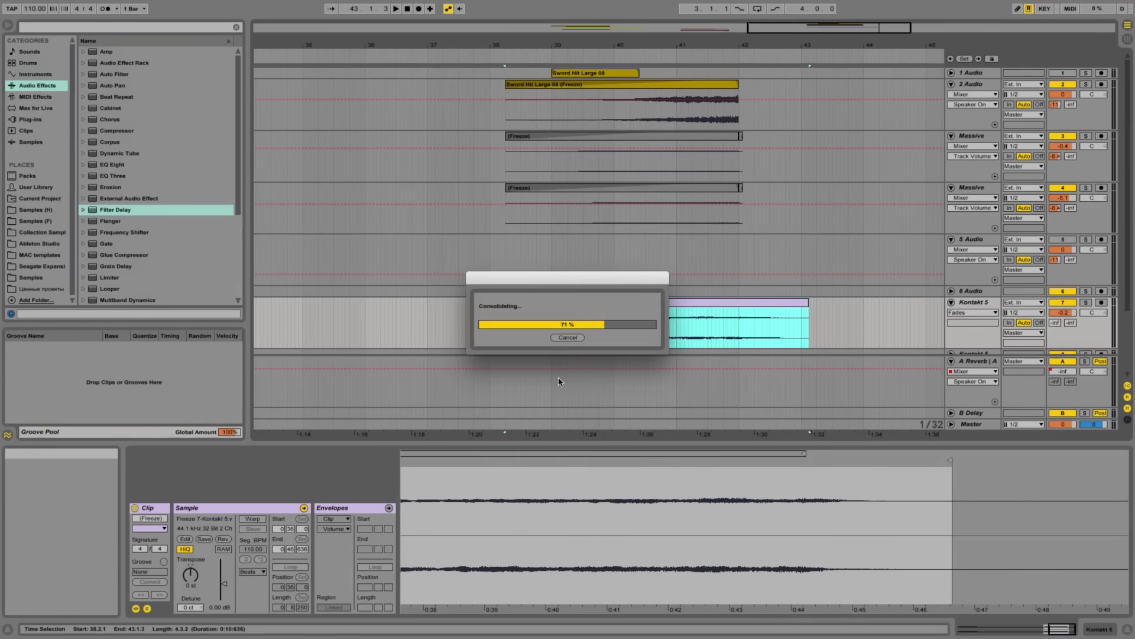
key(space)
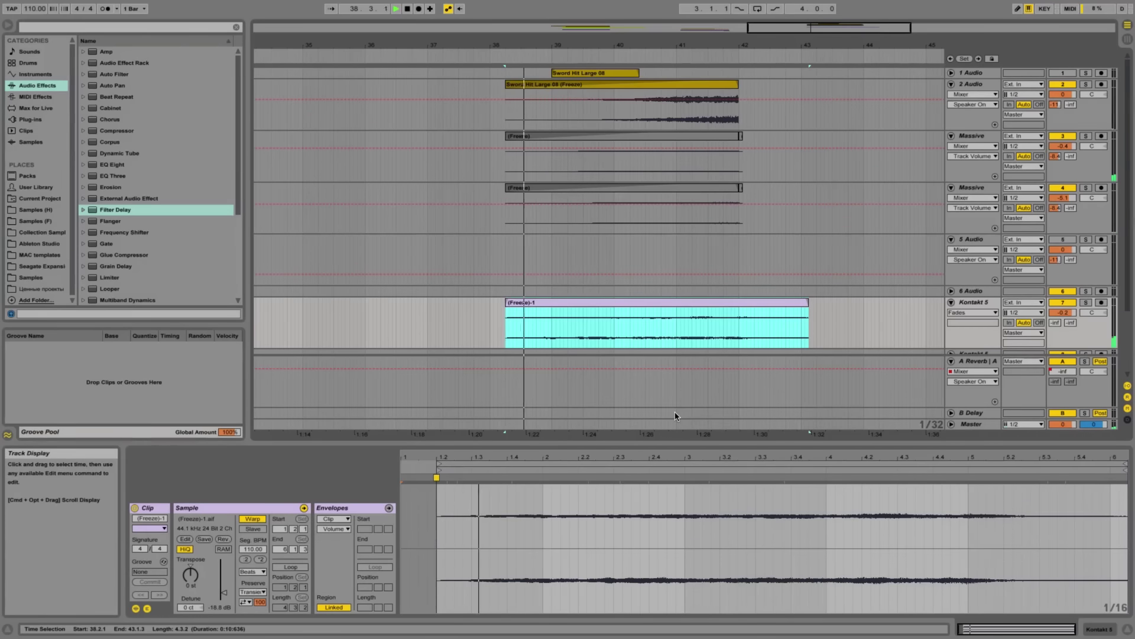
key(space)
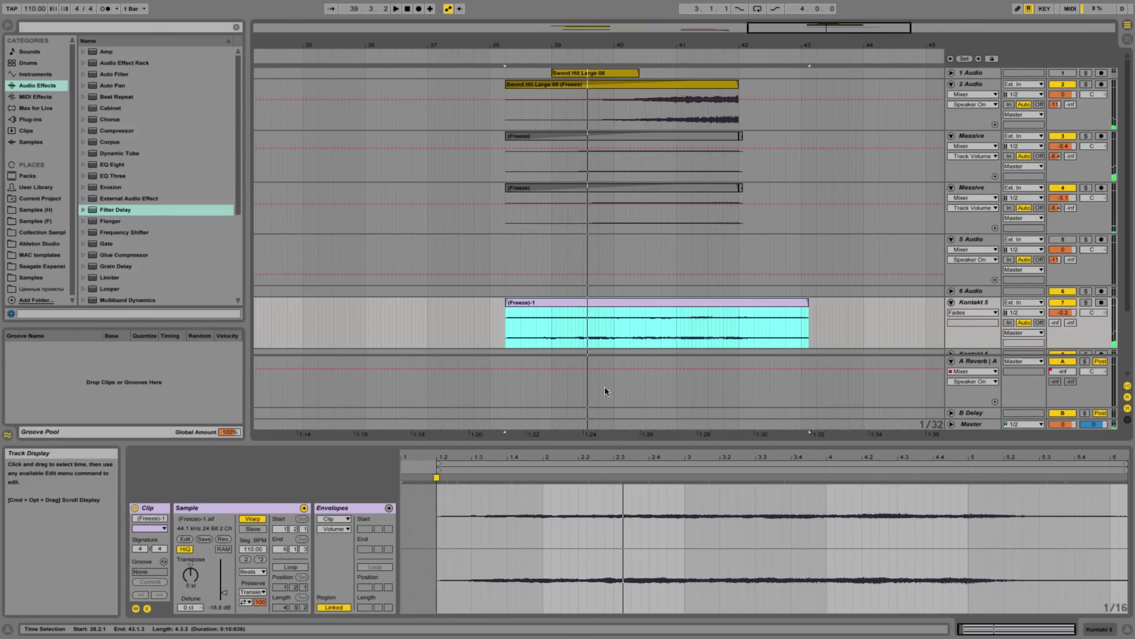
Set the warp mode of the consolidated strings clip to Complex
click(254, 592)
click(251, 585)
click(253, 571)
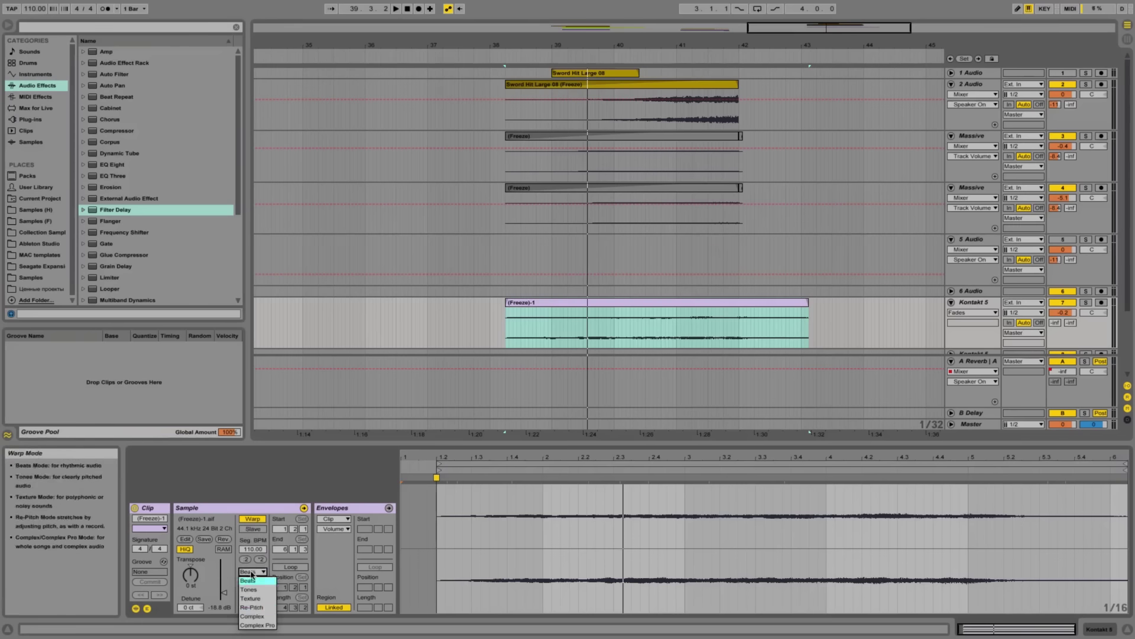
click(264, 618)
Draw a curved Transposition Modulation envelope rising from 0 to +12 by about bar 5 of the strings clip, and audition it
click(333, 529)
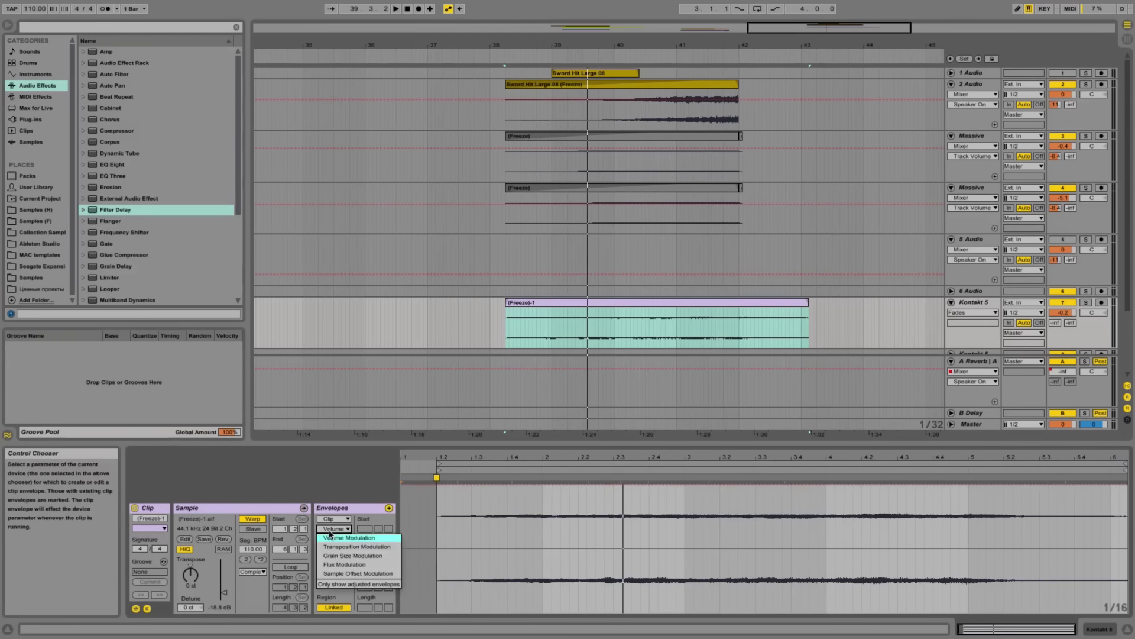
click(343, 550)
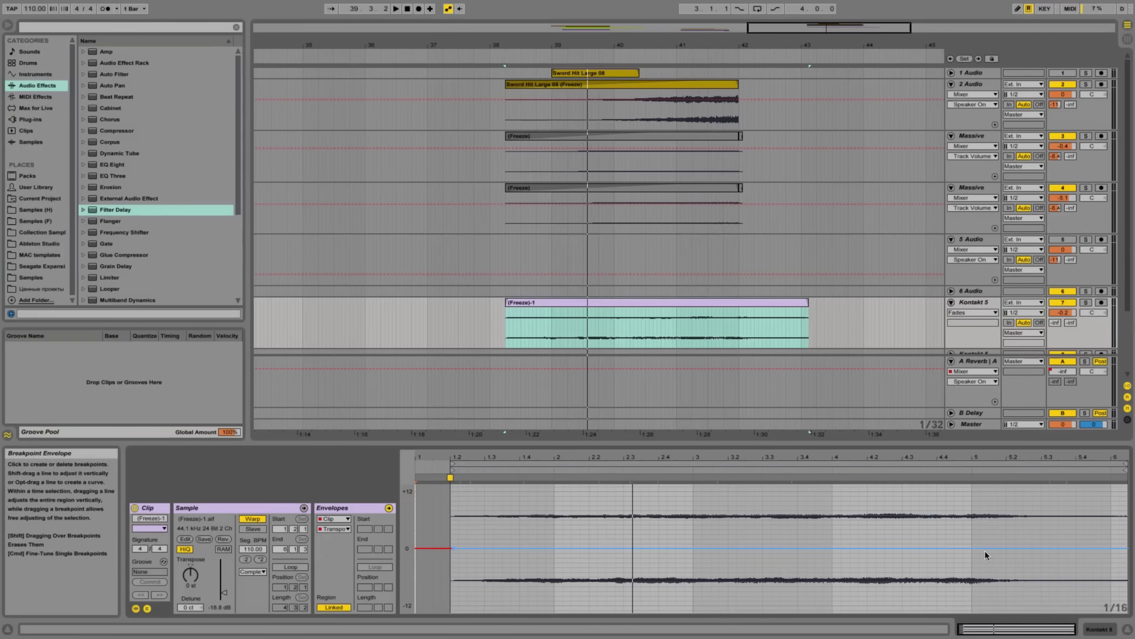
drag(971, 548, 972, 490)
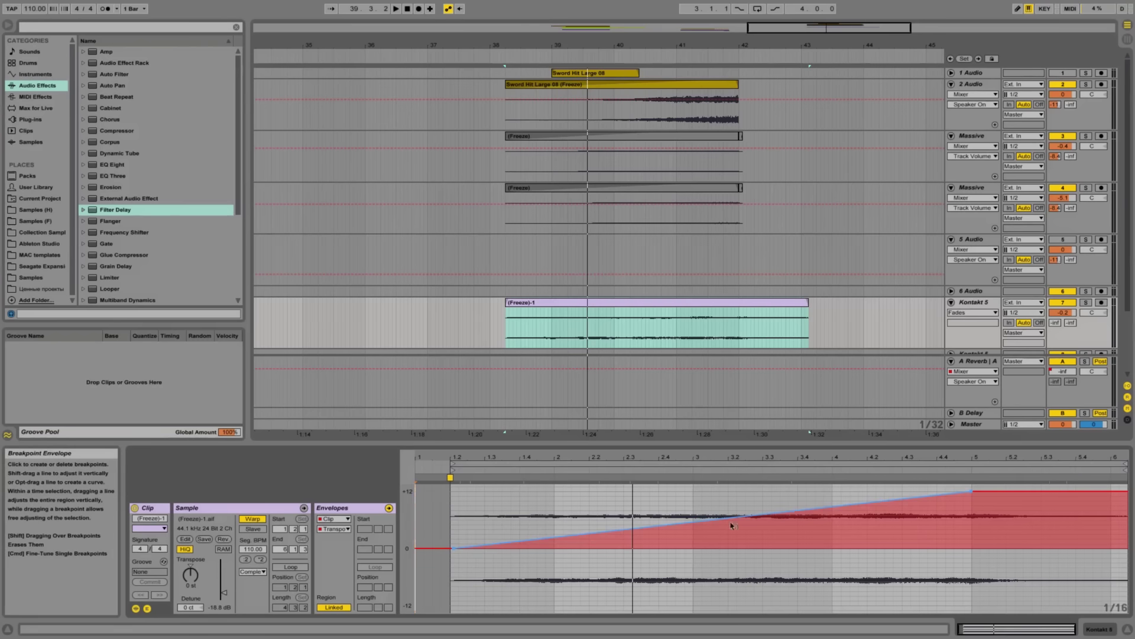
alt+drag(793, 516, 847, 517)
key(space)
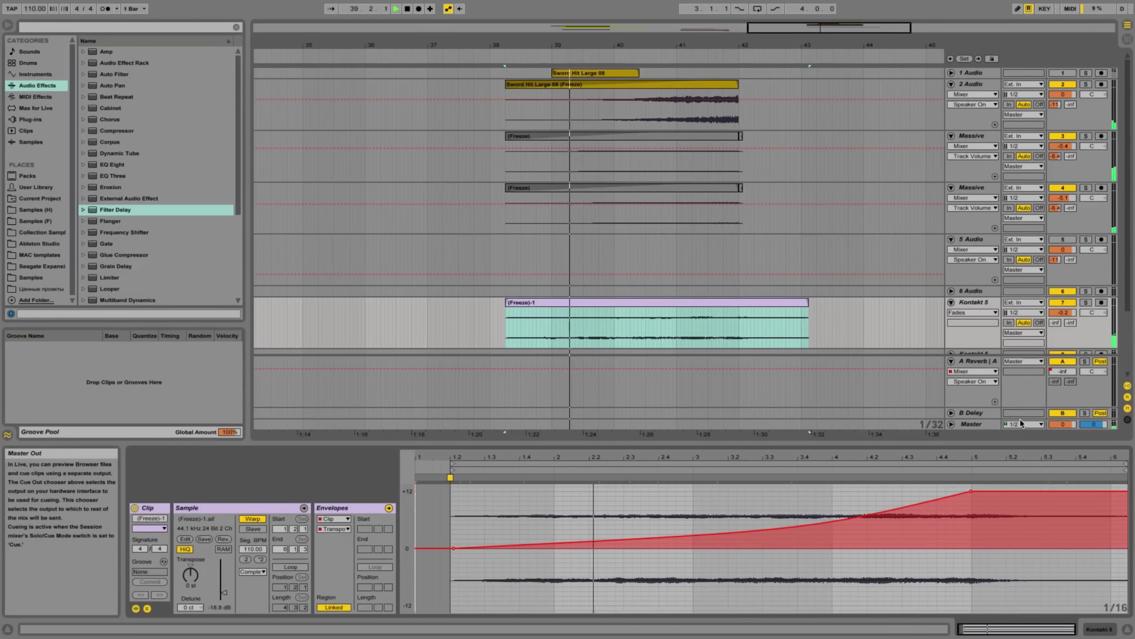
key(space)
Solo the 7 Kontakt 5 track, audition it and add a Filter Delay to it
click(1085, 303)
key(space)
click(968, 300)
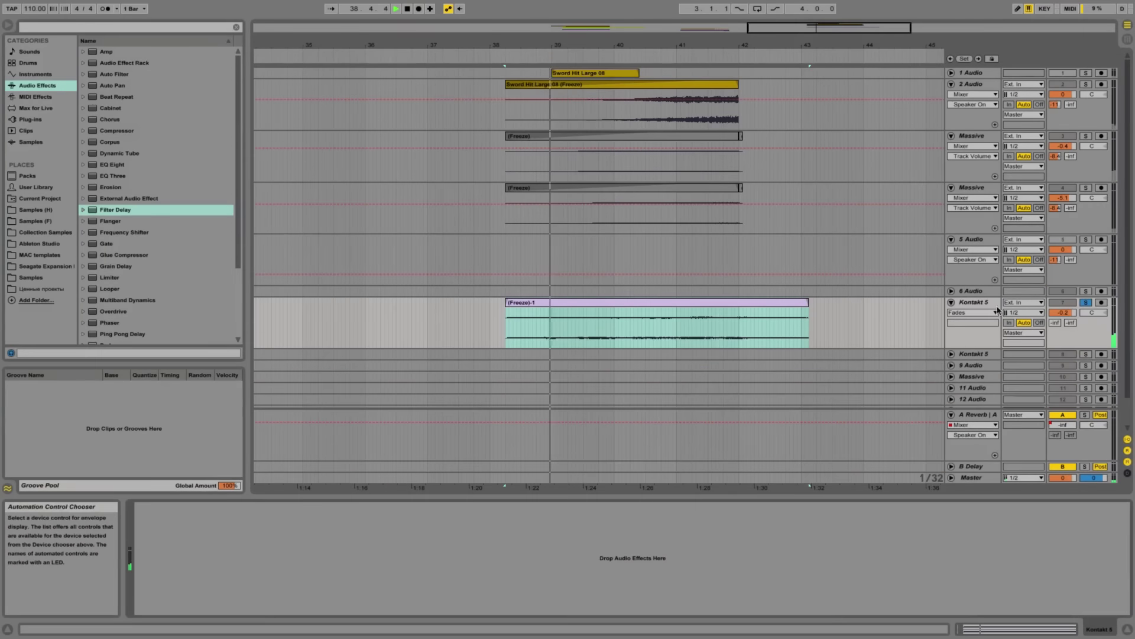
click(133, 210)
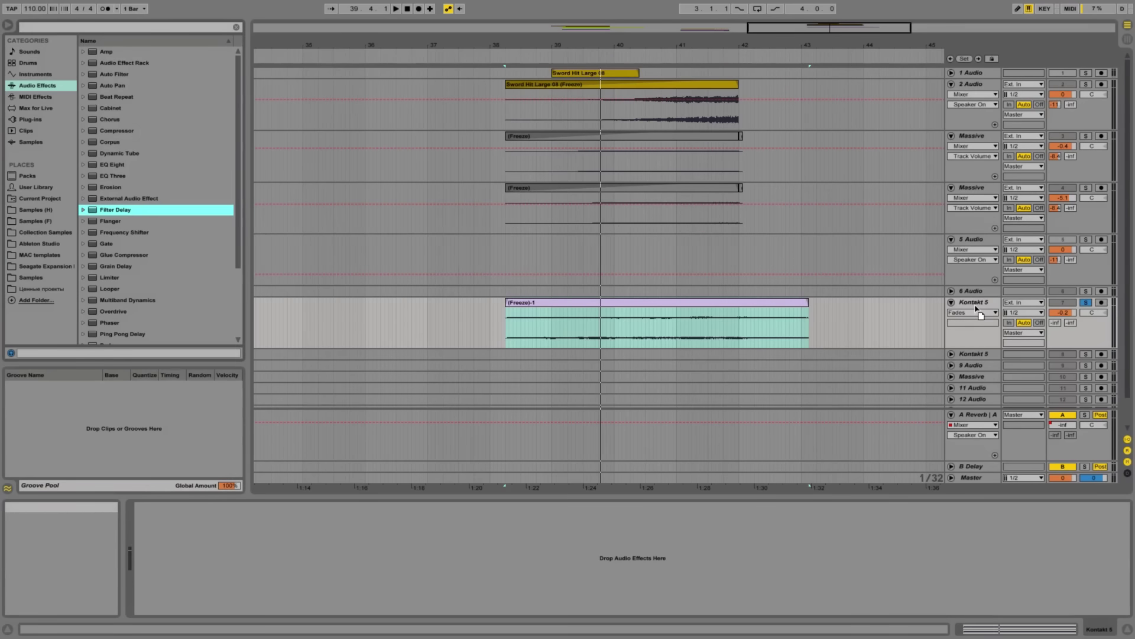
key(Return)
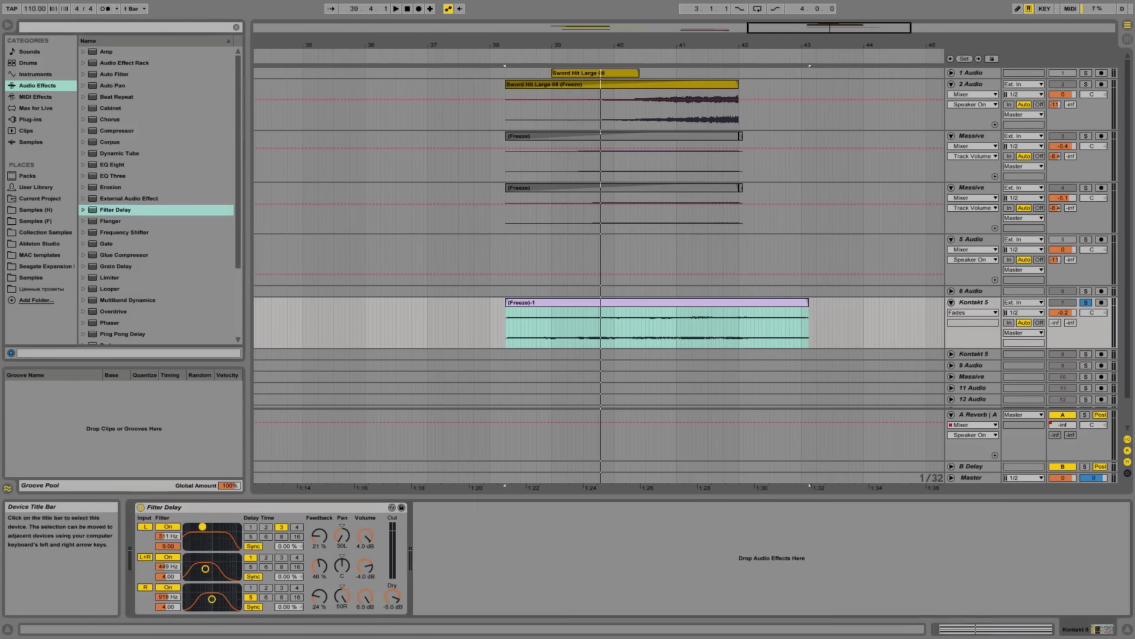
Disable the Filter Delay's L+R line, set unsynced delays of 10 ms for L and 1 ms for R, and lower Dry to -inf dB
click(168, 556)
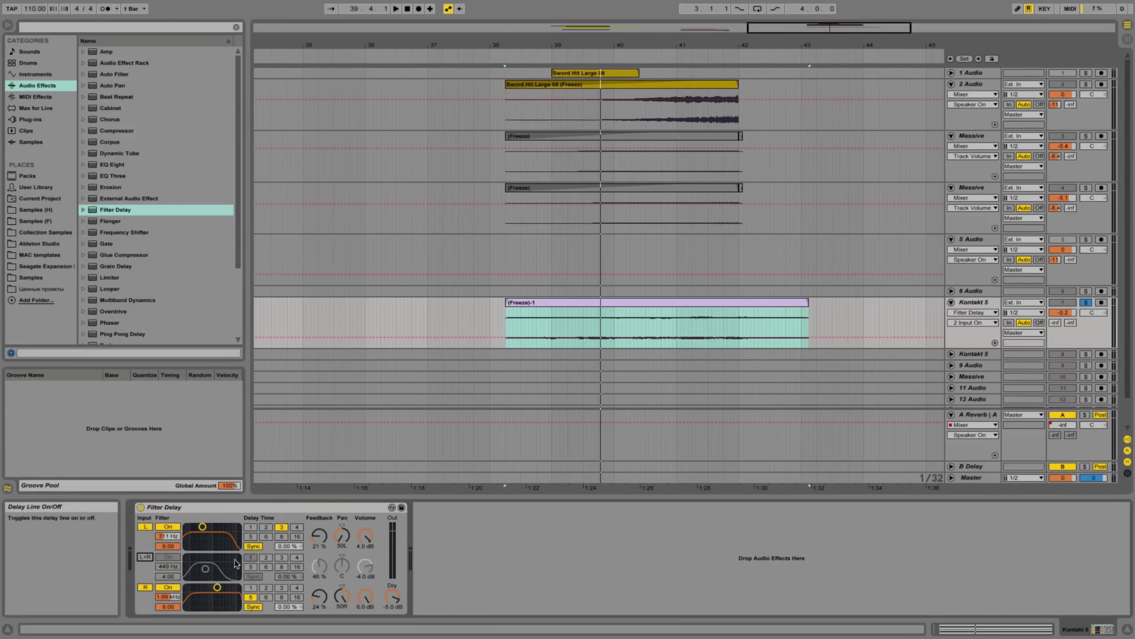
click(253, 546)
drag(288, 608, 288, 627)
drag(392, 596, 392, 634)
key(space)
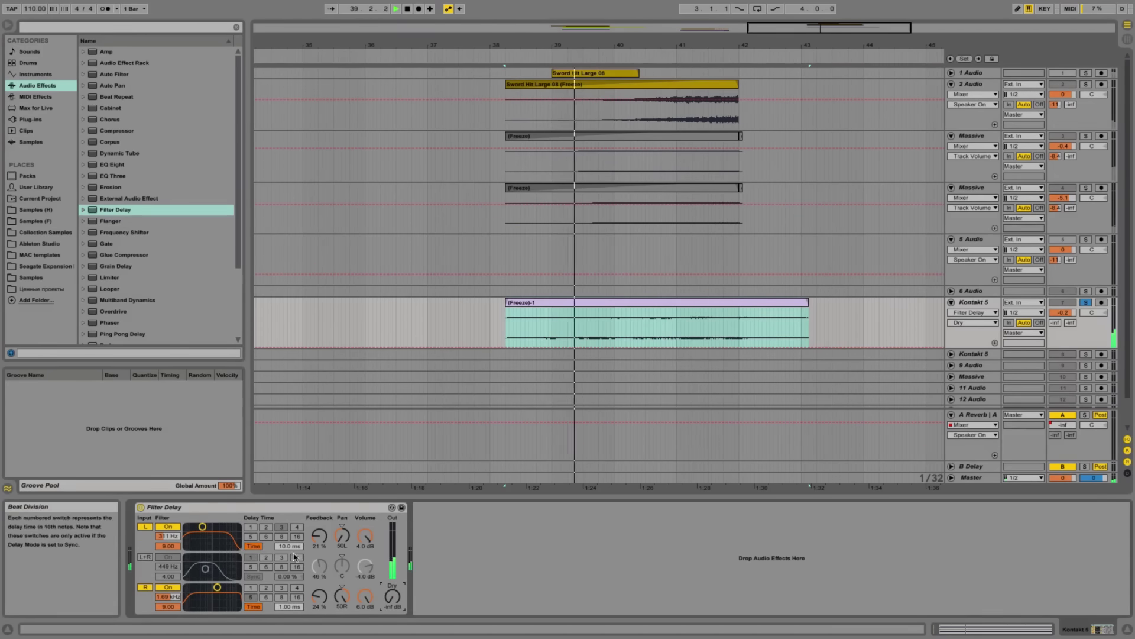
Raise the Filter Delay's left-line feedback, set its volume to 4.7 dB and its filter to about 740 Hz, and audition the strings
drag(317, 539, 366, 535)
key(space)
mouse_move(202, 527)
mouse_down()
mouse_move(229, 528)
mouse_move(210, 526)
mouse_up()
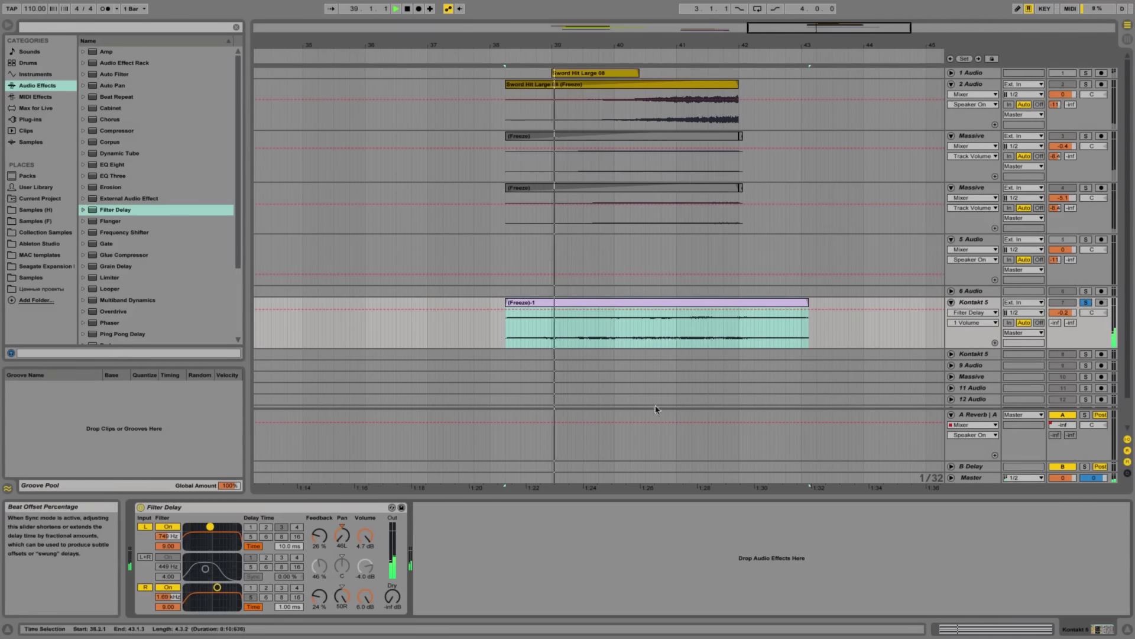
key(space)
Move the ArtsAcousticReverb from the A Reverb return to the 7 Kontakt 5 track after Filter Delay, and audition the strings
click(974, 417)
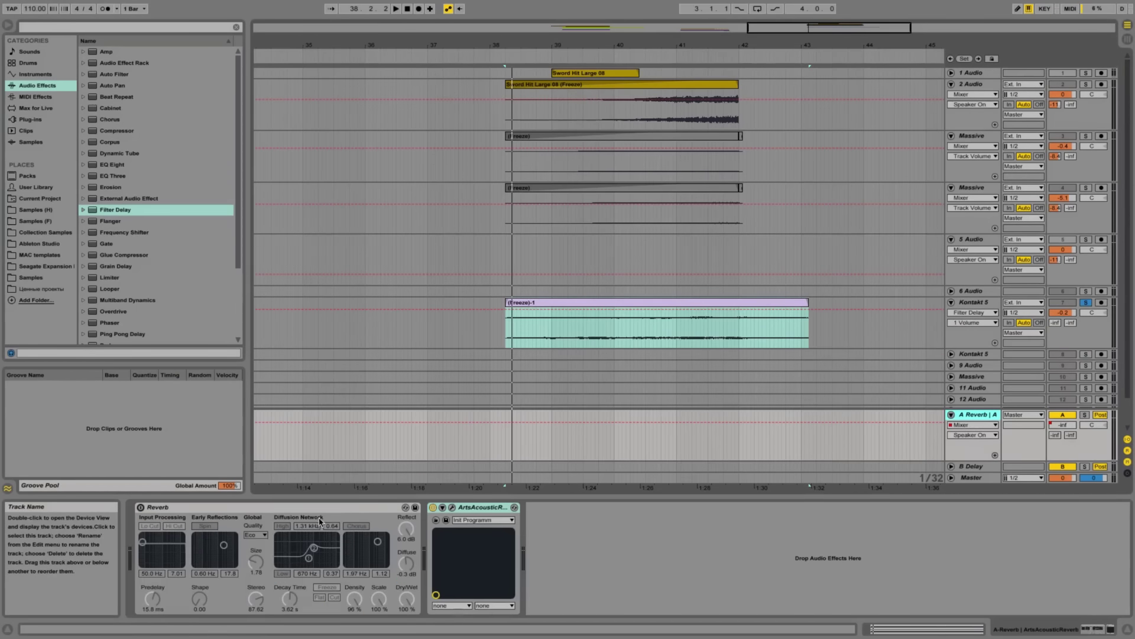
click(473, 508)
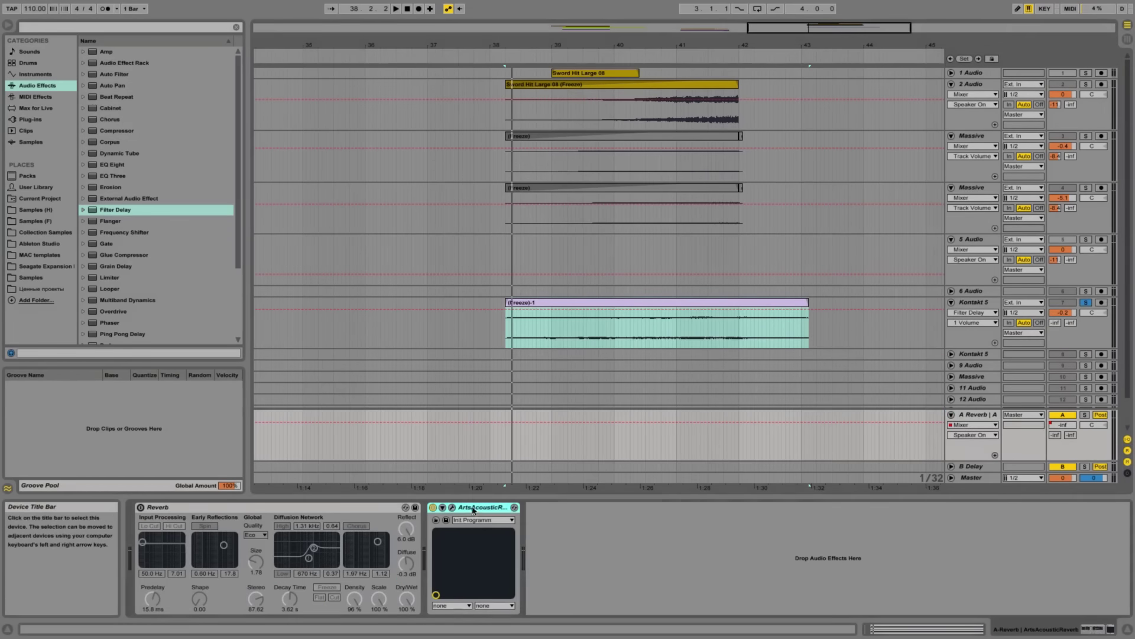
click(975, 311)
key(space)
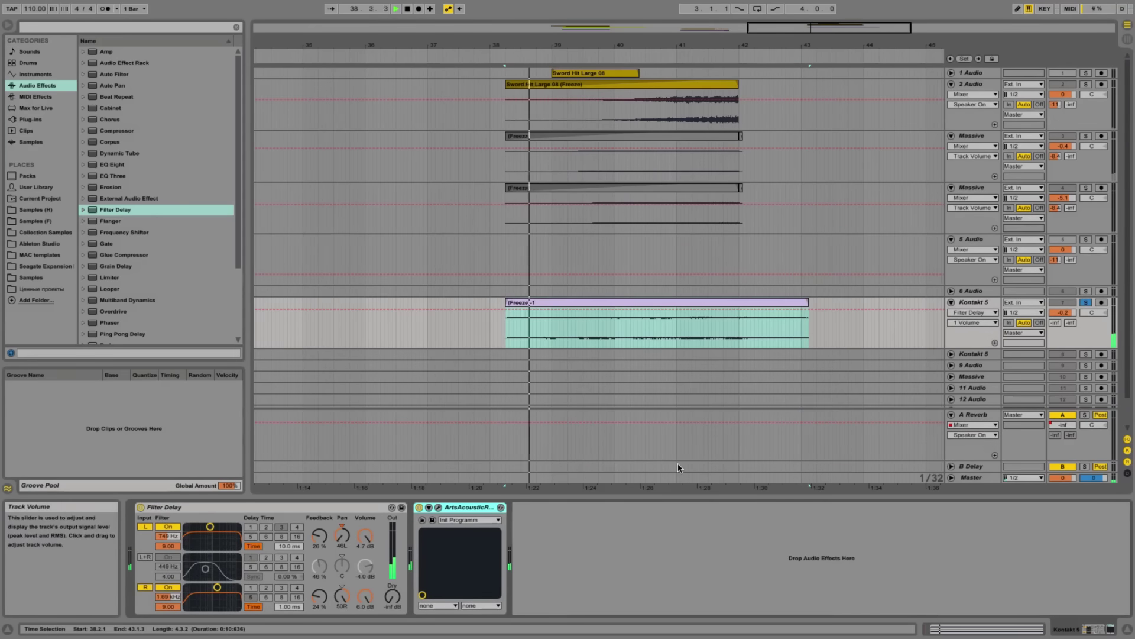
key(space)
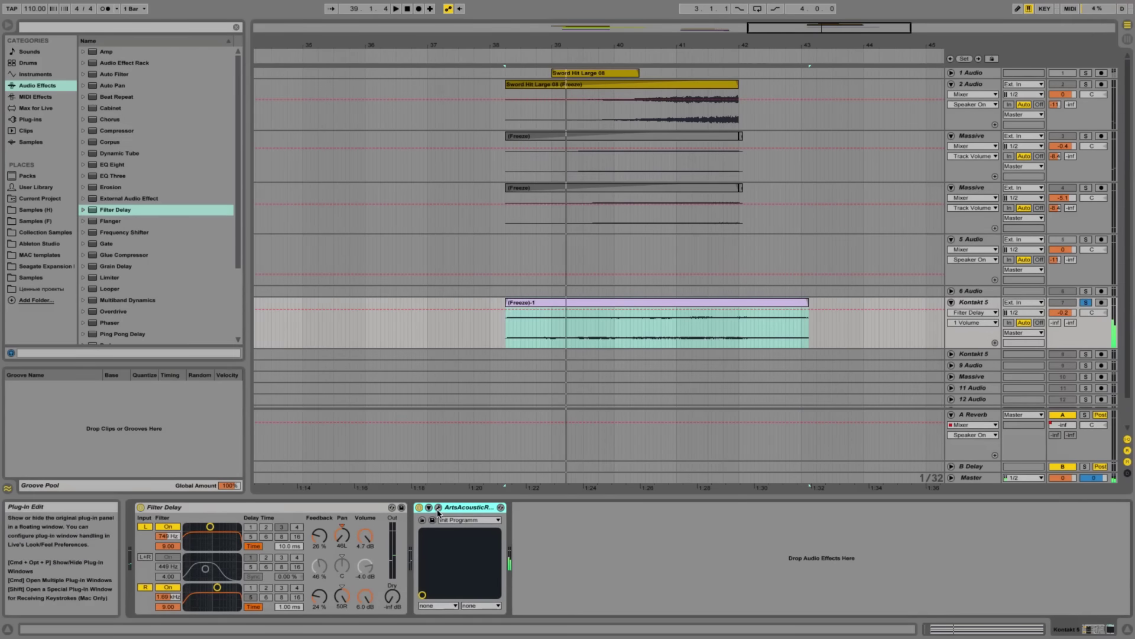
Set the ArtsAcousticReverb's dry level to -8.25 dB and wet level to -6.59 dB during playback
click(438, 508)
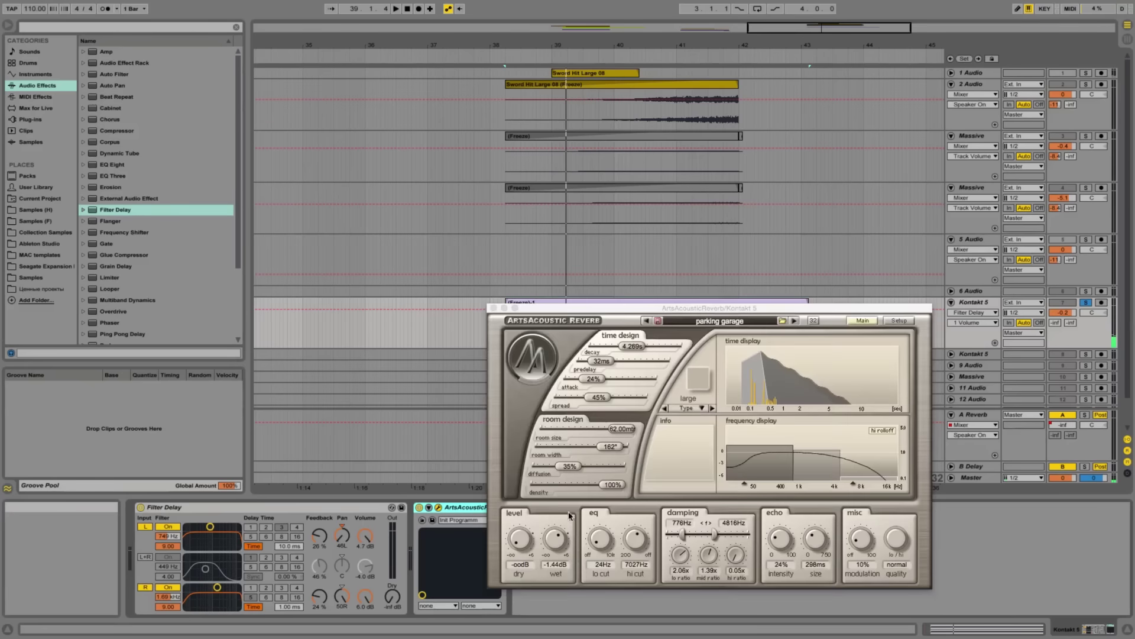
key(space)
drag(556, 561, 556, 567)
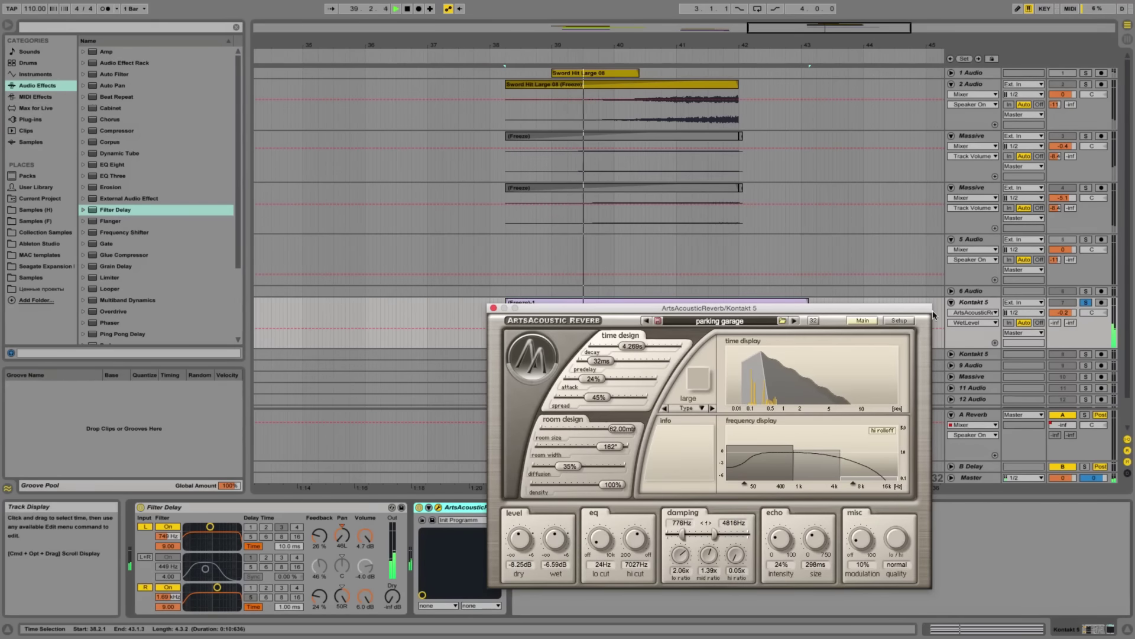
click(493, 308)
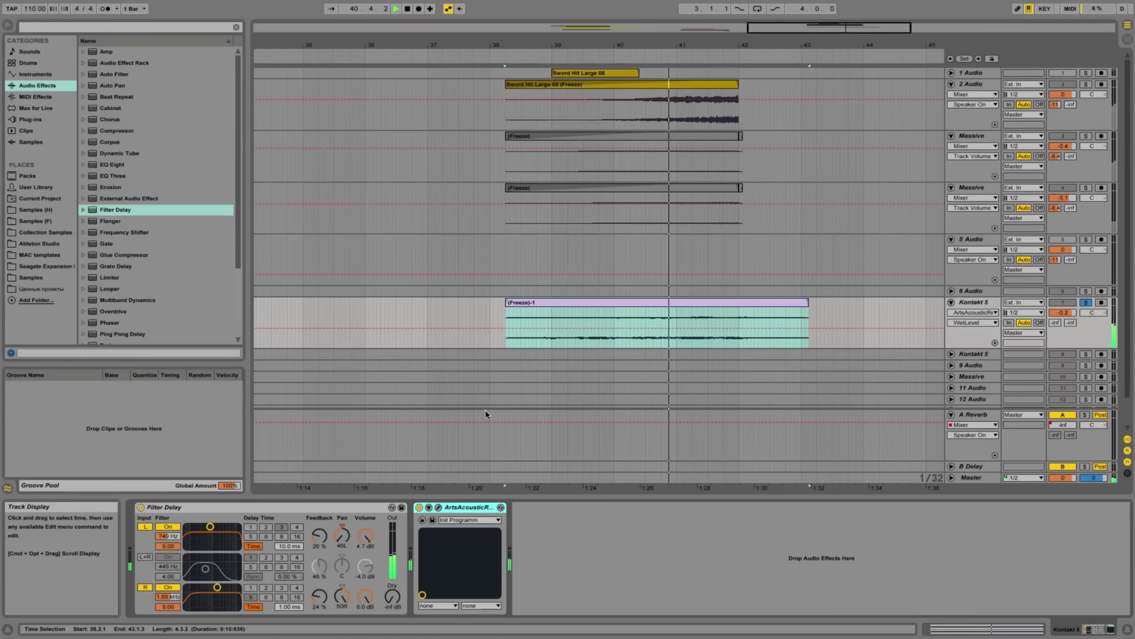
Readjust the reverb's levels with a lower wet amount, audition the strings and close the plug-in
click(438, 507)
drag(516, 539, 551, 547)
key(space)
click(494, 308)
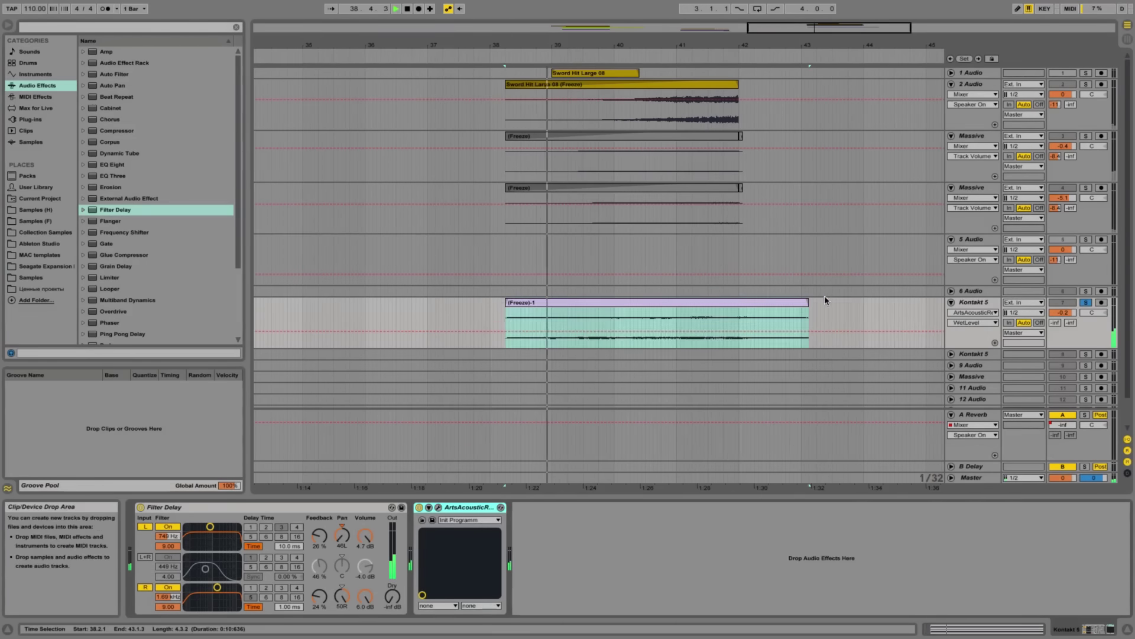
Freeze and flatten the 7 Kontakt 5 track with its Filter Delay and reverb
right_click(970, 309)
click(995, 376)
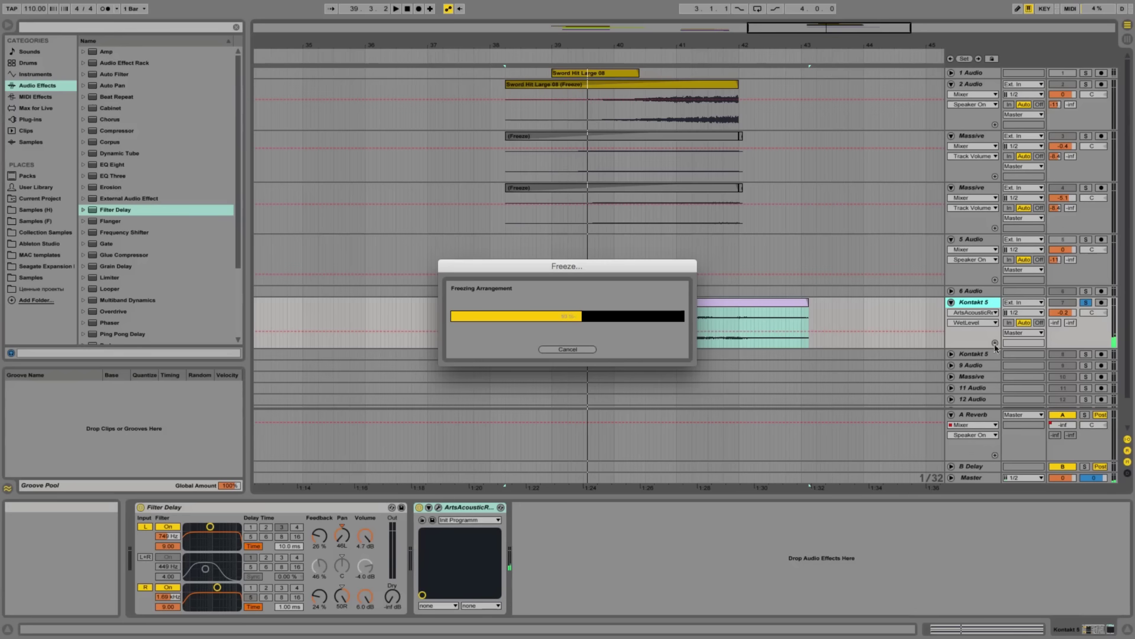
right_click(979, 305)
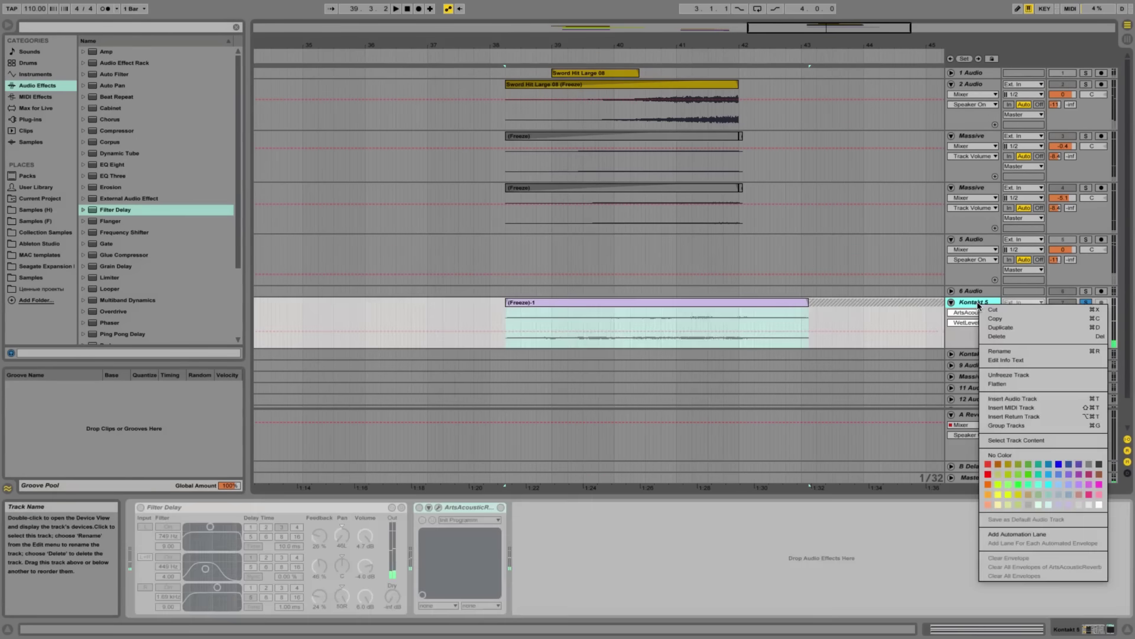
click(994, 387)
Delete the freeze tail and cut the strings clip at 42.1.1 so it ends with the other riser layers
click(884, 320)
key(Delete)
click(786, 317)
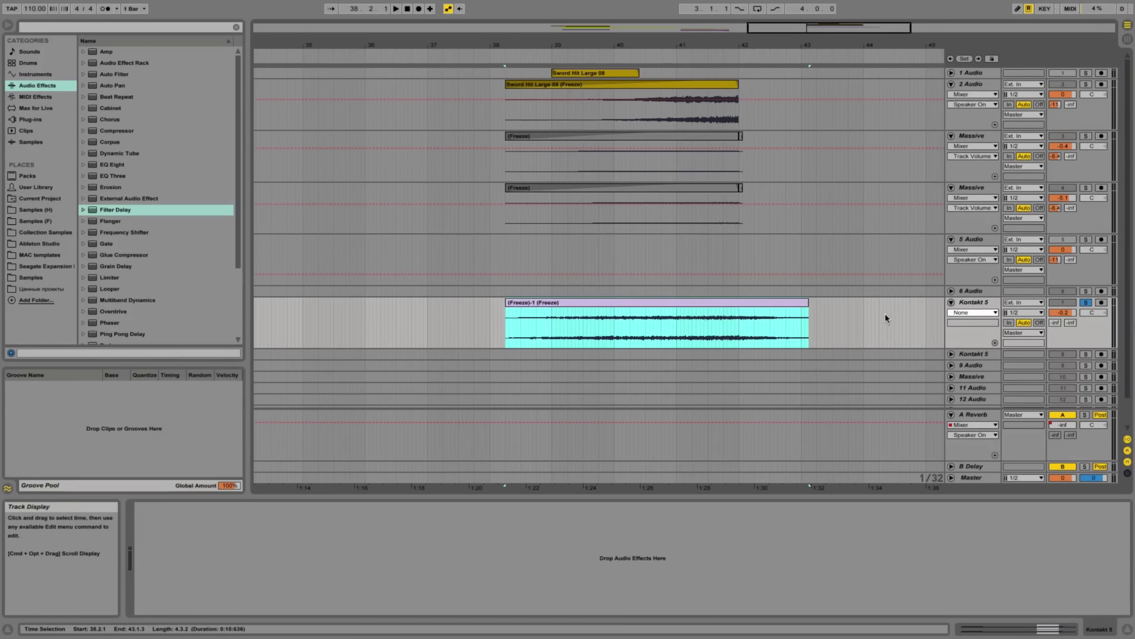
drag(886, 318, 774, 325)
key(Delete)
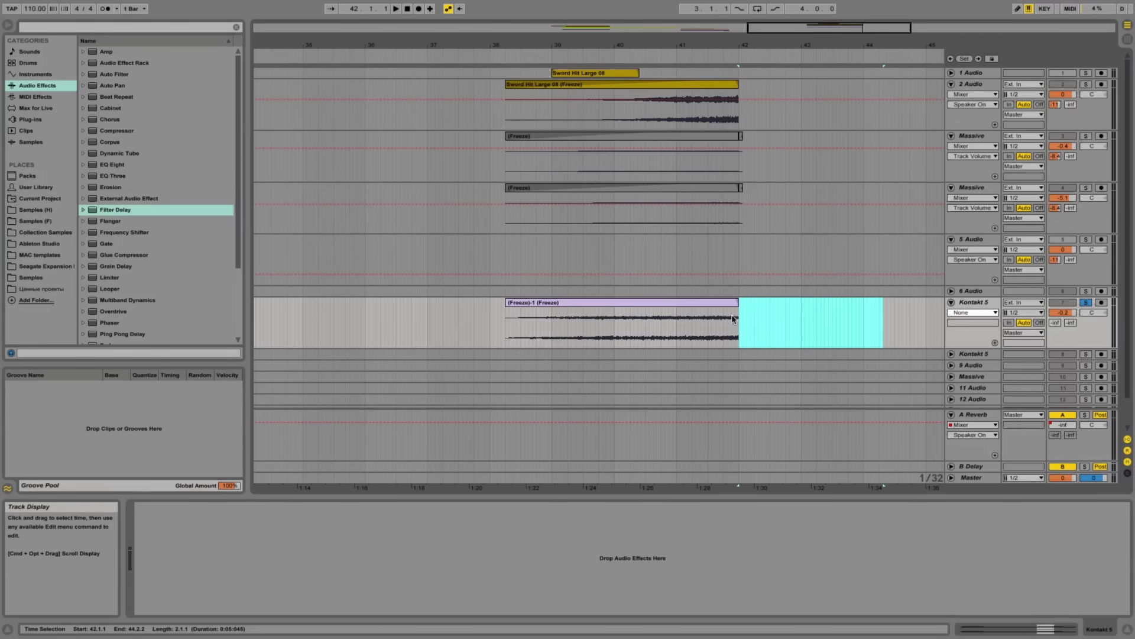
Lower the 7 Kontakt 5 track volume to about -3.9 dB, unsolo it and audition the full riser
click(732, 303)
key(space)
drag(1065, 312, 1067, 313)
click(1086, 304)
mouse_move(870, 28)
mouse_down()
mouse_move(877, 3)
mouse_move(874, 19)
mouse_up()
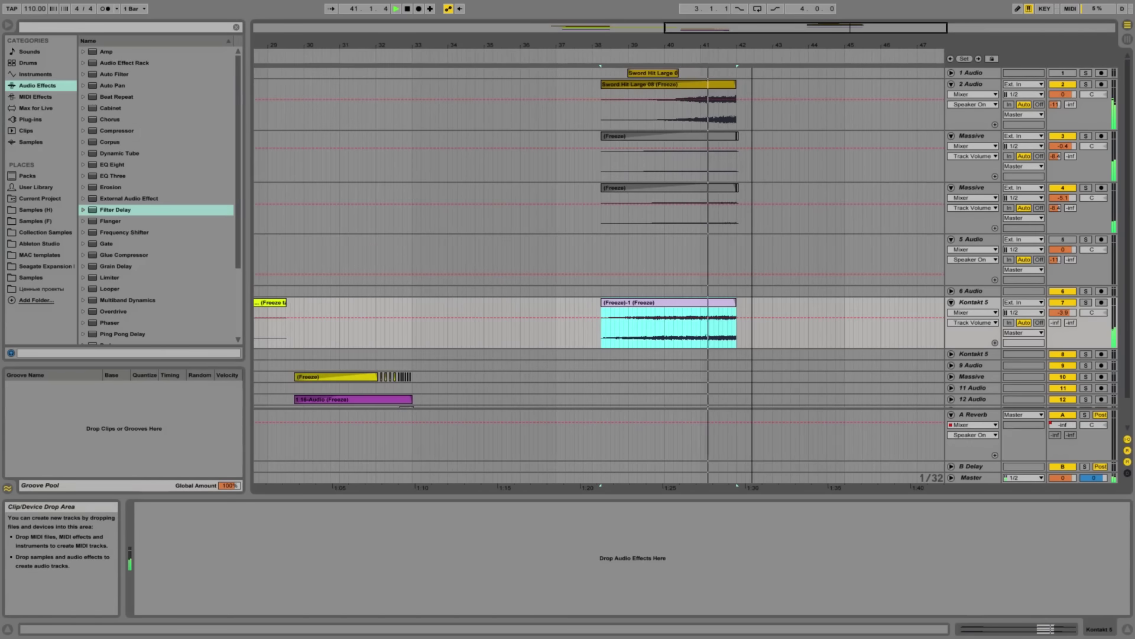
key(space)
Duplicate the strings clip and place the copy on a new audio track directly below, aligned with the original
click(980, 304)
click(980, 304)
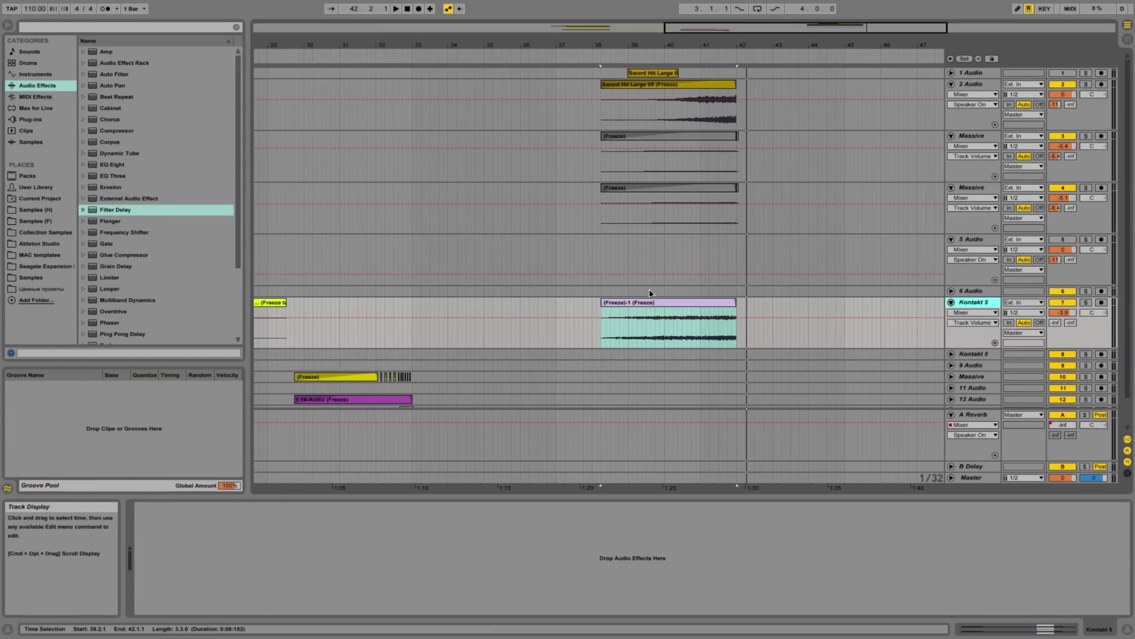
right_click(667, 304)
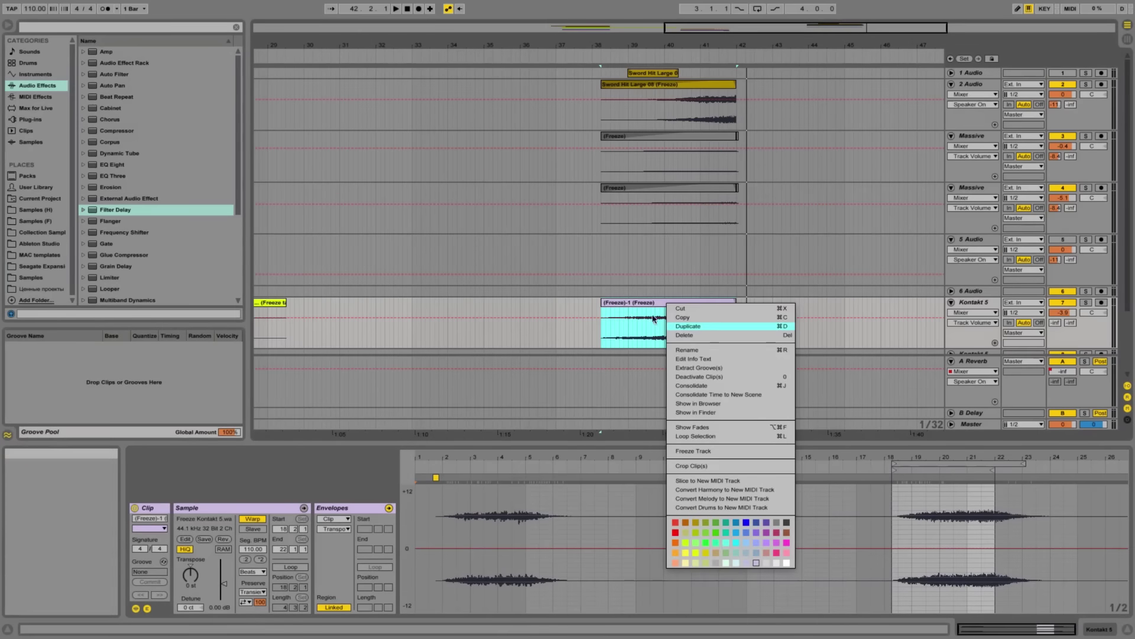
click(688, 327)
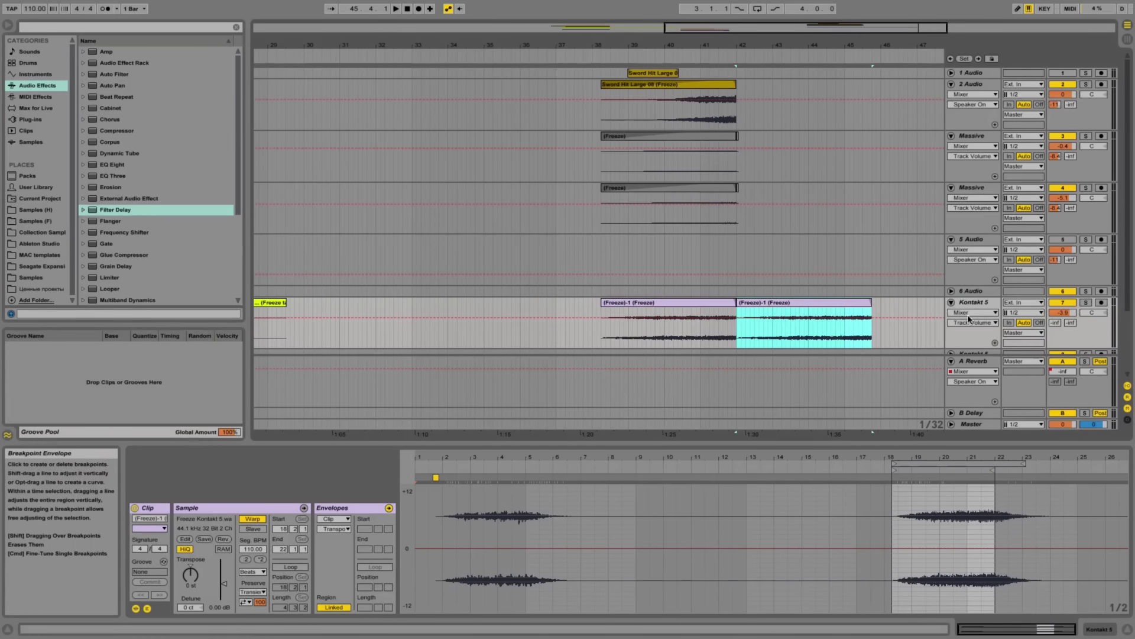
right_click(968, 336)
click(1004, 421)
drag(822, 269, 688, 327)
Solo the 8 Audio track and transpose its duplicated strings clip to -24 semitones while auditioning
click(1086, 308)
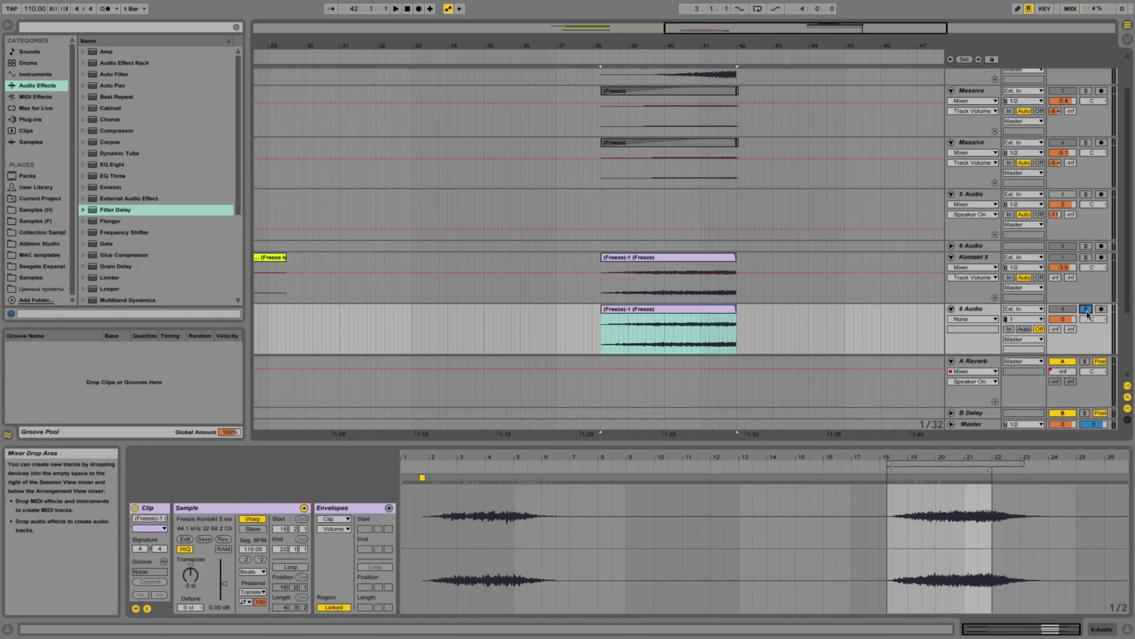
key(space)
drag(201, 589, 201, 609)
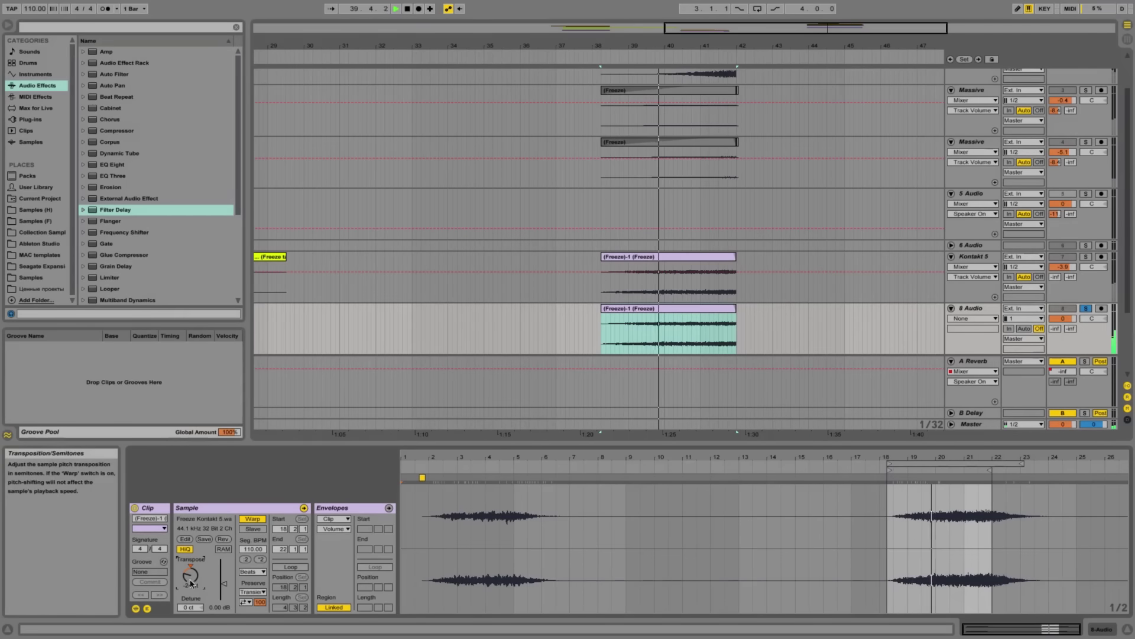
key(space)
Set the duplicated clip's warp mode to Texture, raise its grain size and keep Flux at the default 25
click(252, 571)
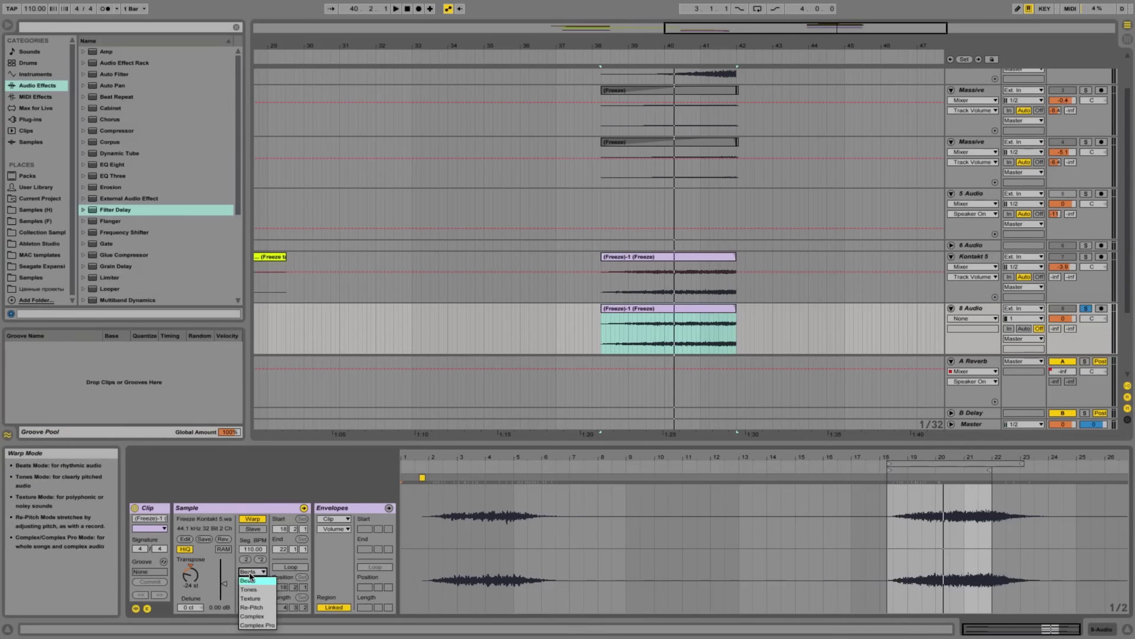
click(250, 598)
key(space)
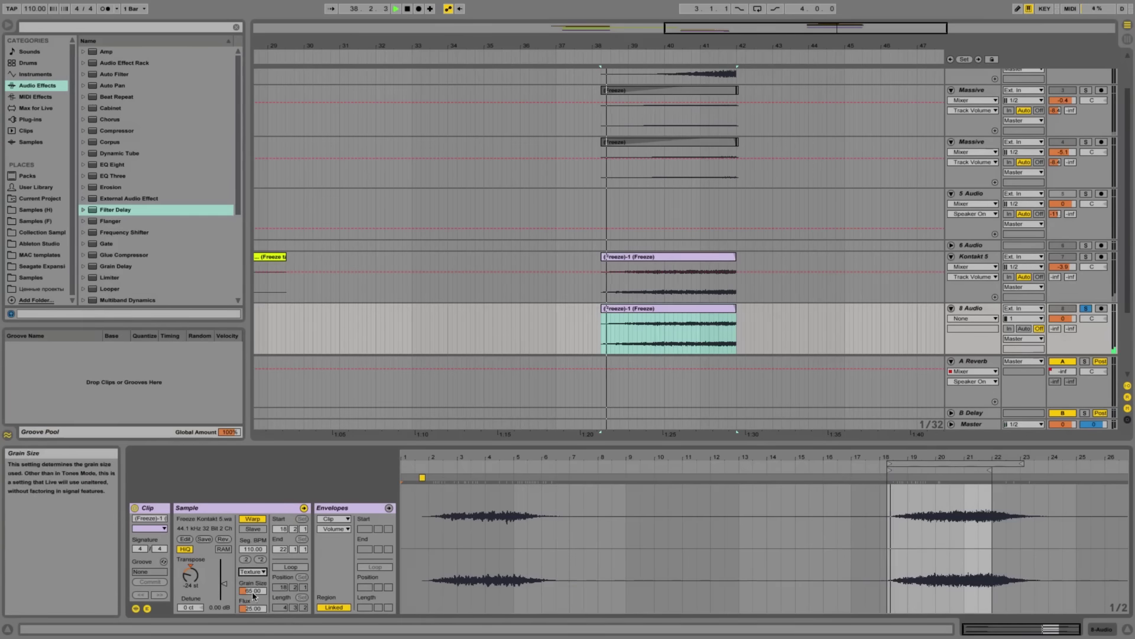
drag(252, 608, 252, 618)
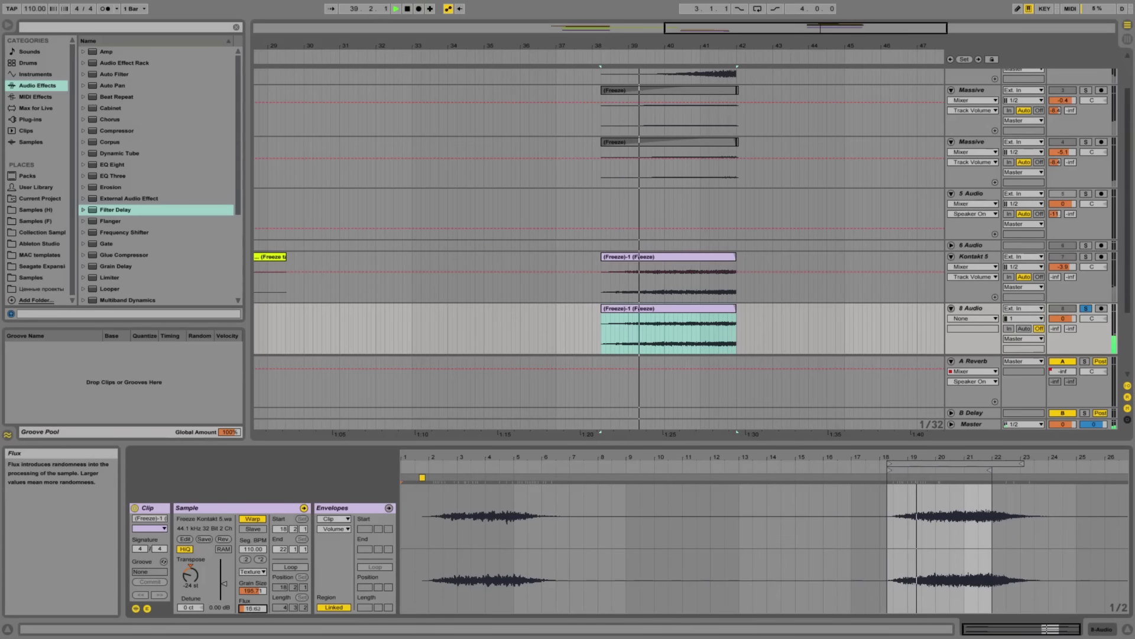
key(Delete)
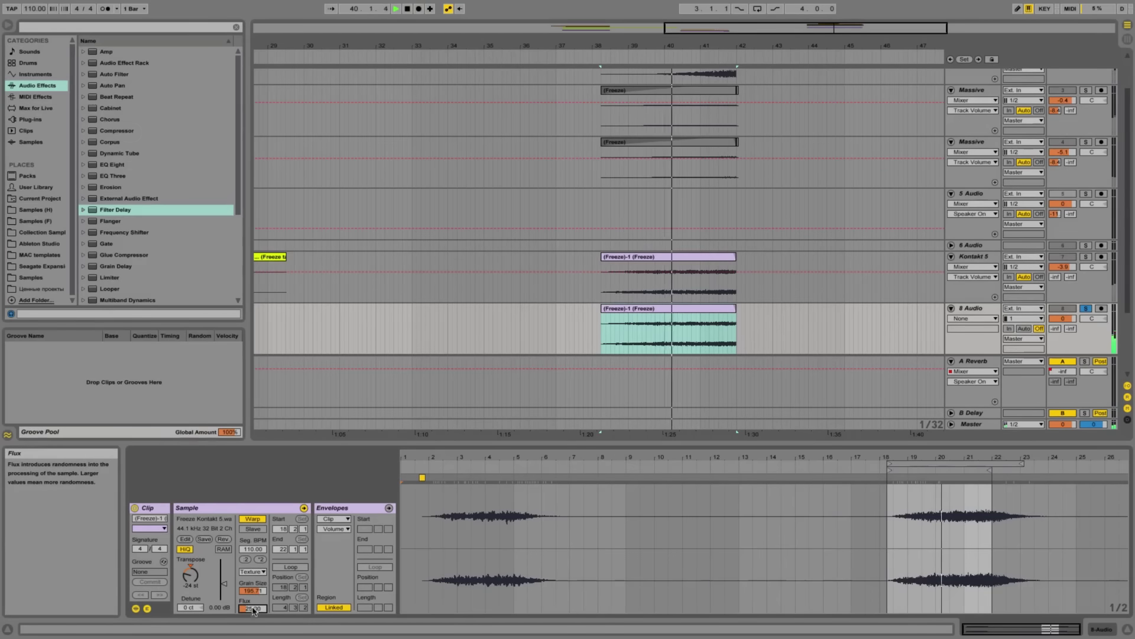
Unsolo the 8 Audio track and audition all the riser layers together
click(1086, 308)
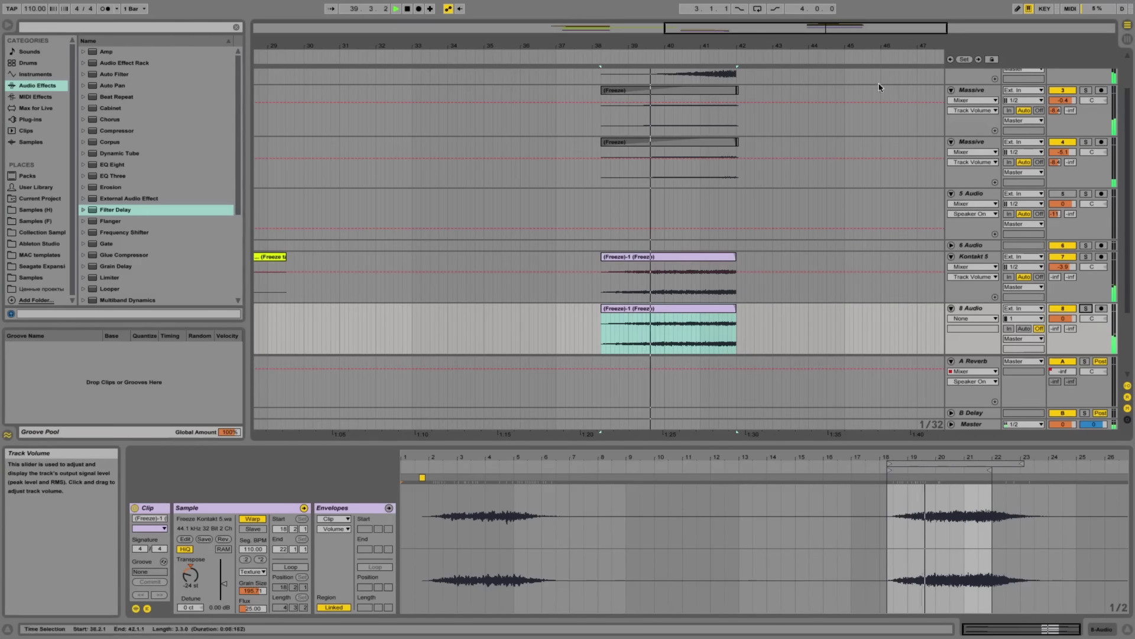
drag(804, 27, 850, 28)
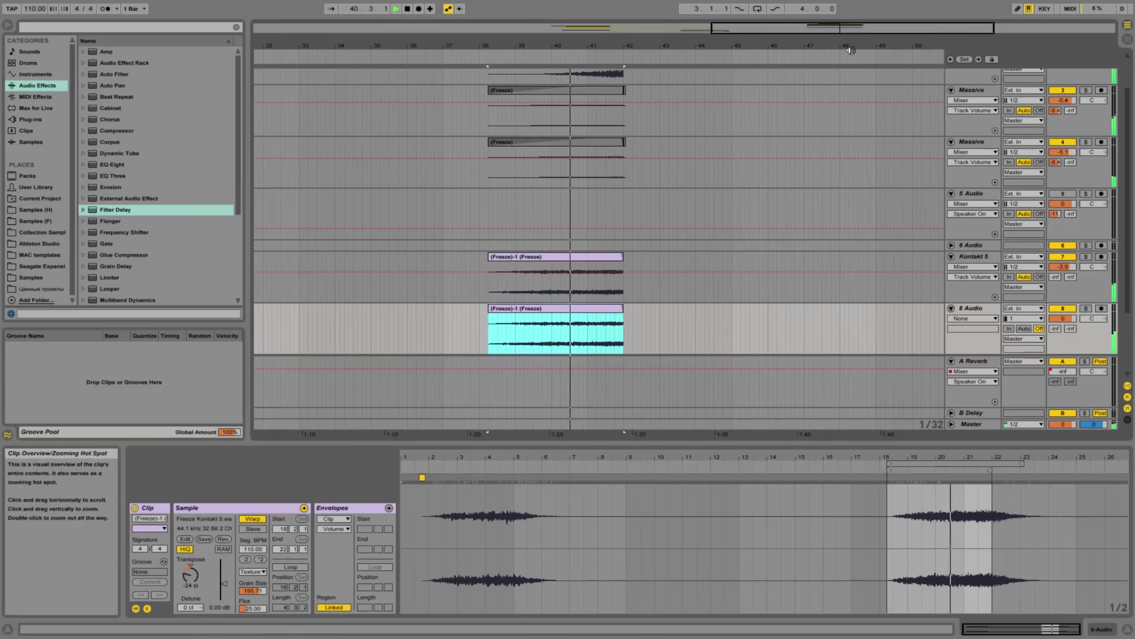
scroll(871, 148, up, 3)
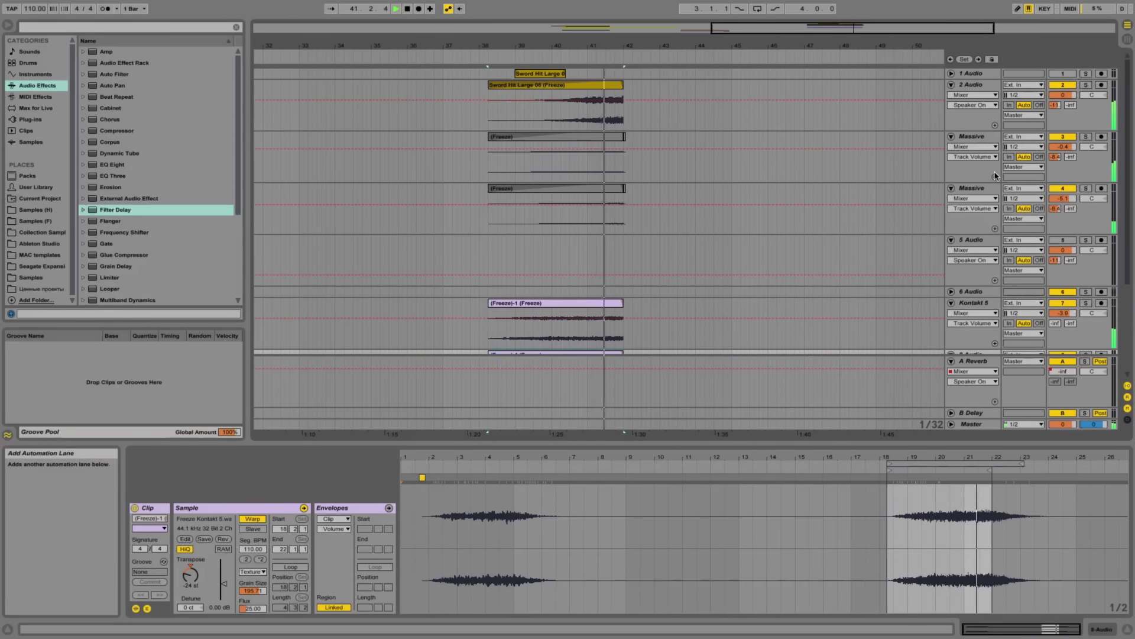
Solo the 3 Massive track and lower its volume during playback
click(1086, 137)
drag(1063, 147, 1063, 160)
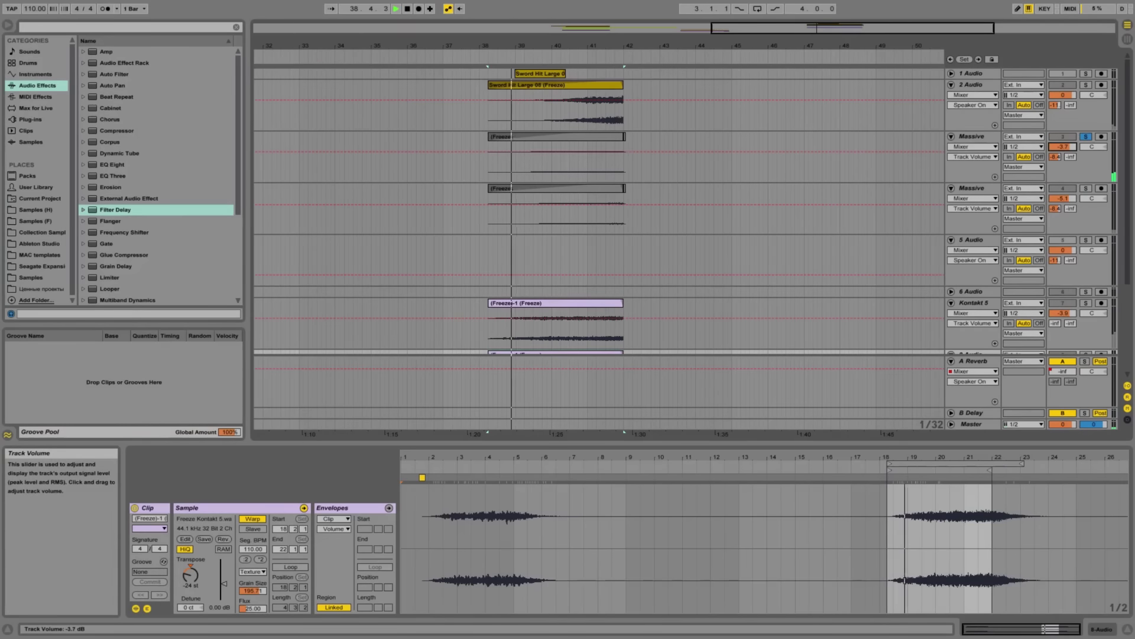
key(space)
Show the 3 Massive track's device chain and browse for another audio effect
click(972, 137)
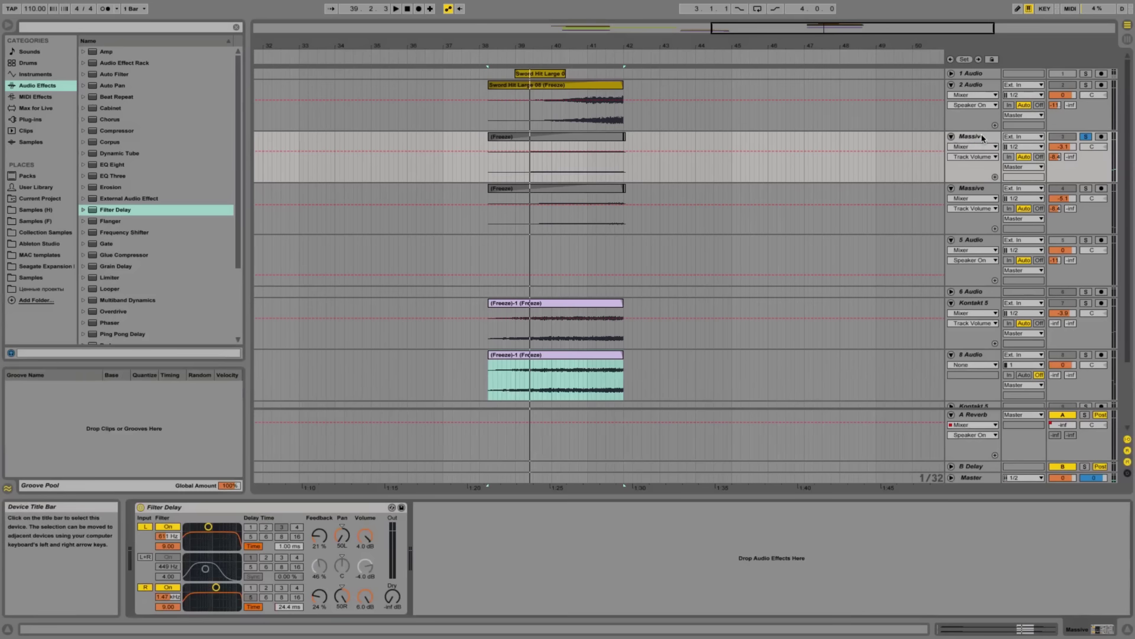
scroll(137, 178, down, 3)
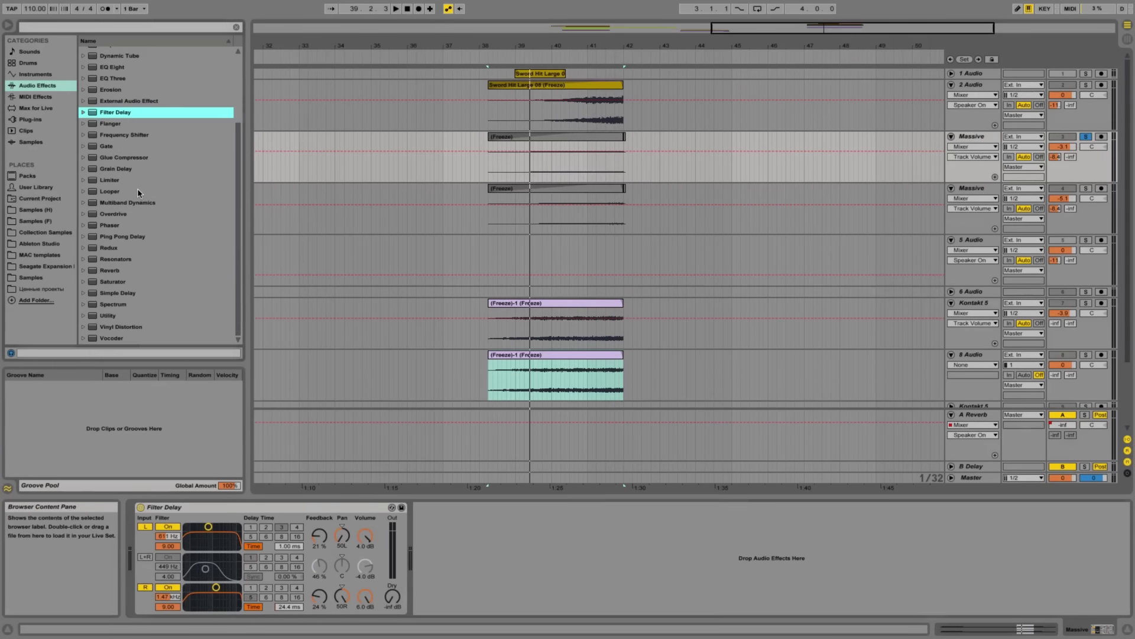
Move the Reverb device from the A return track onto the second Massive track (track 4)
scroll(689, 264, down, 3)
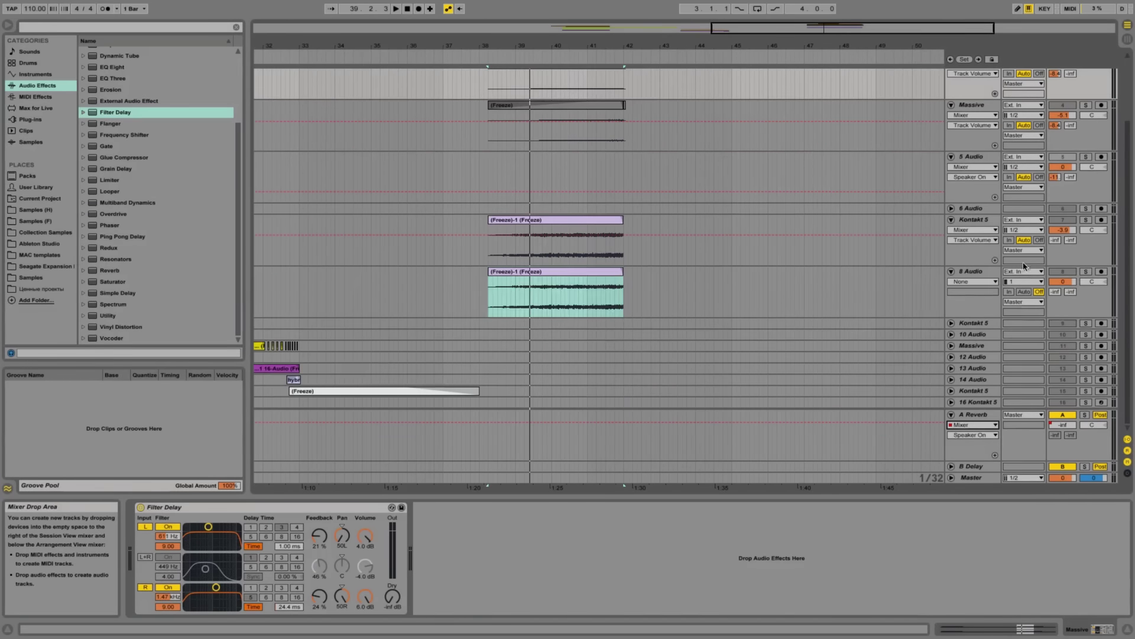
scroll(926, 329, up, 3)
scroll(811, 412, down, 3)
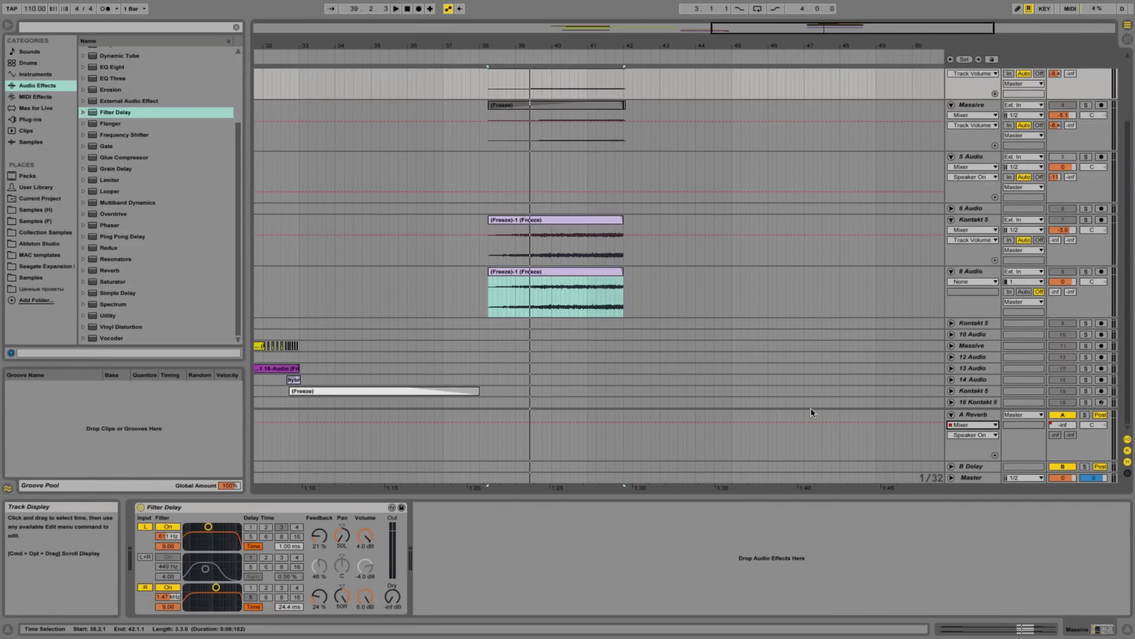
click(983, 414)
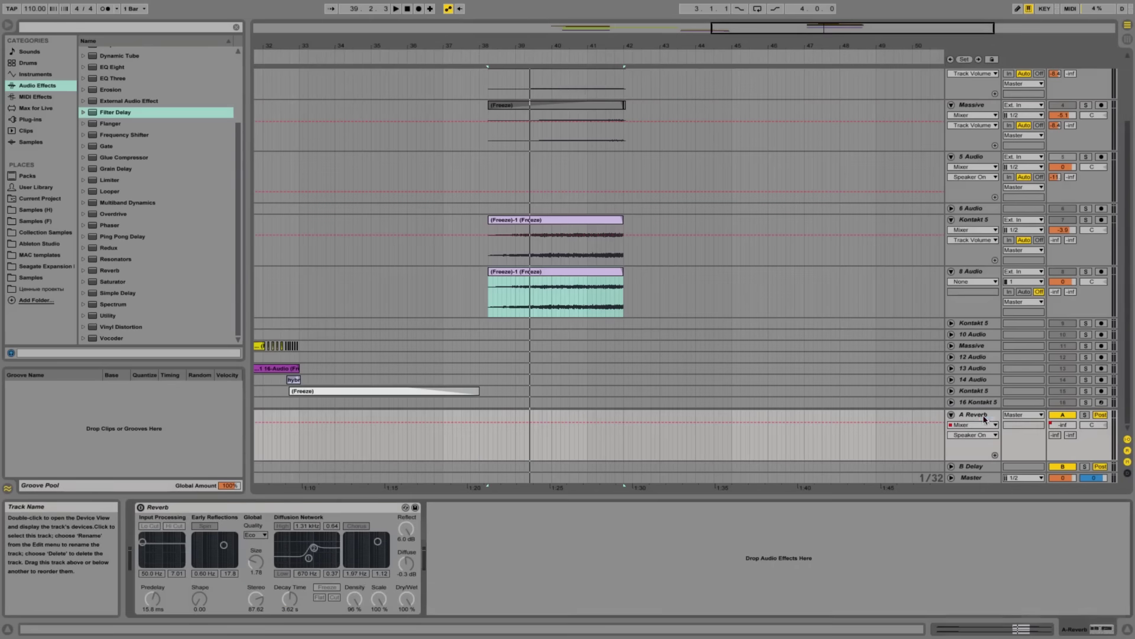
click(302, 510)
click(984, 113)
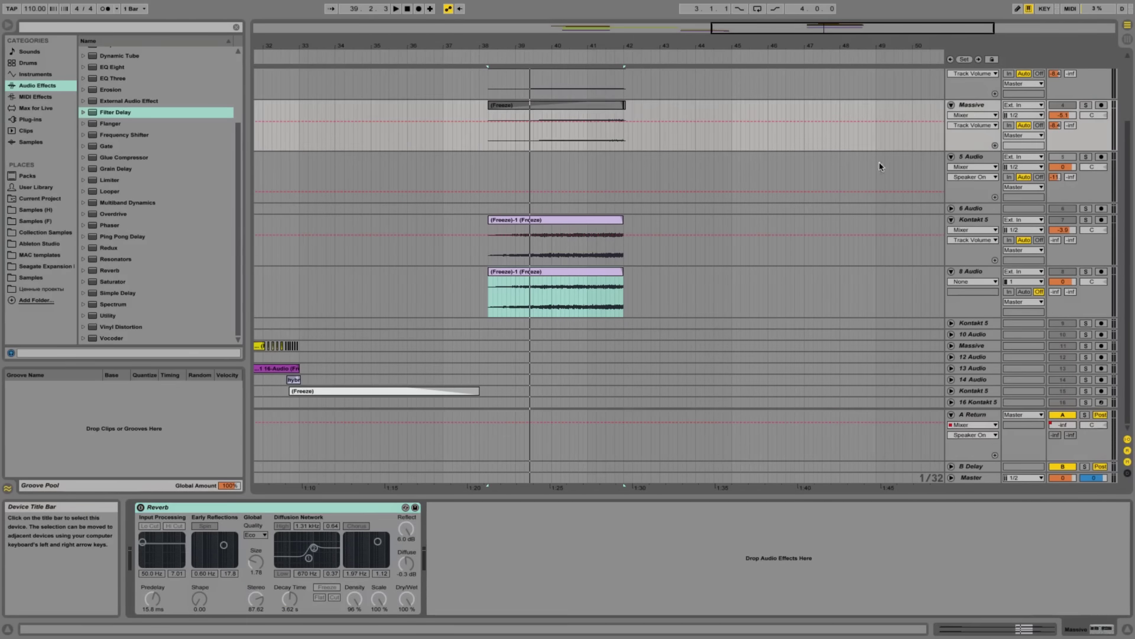
click(975, 110)
scroll(967, 121, up, 3)
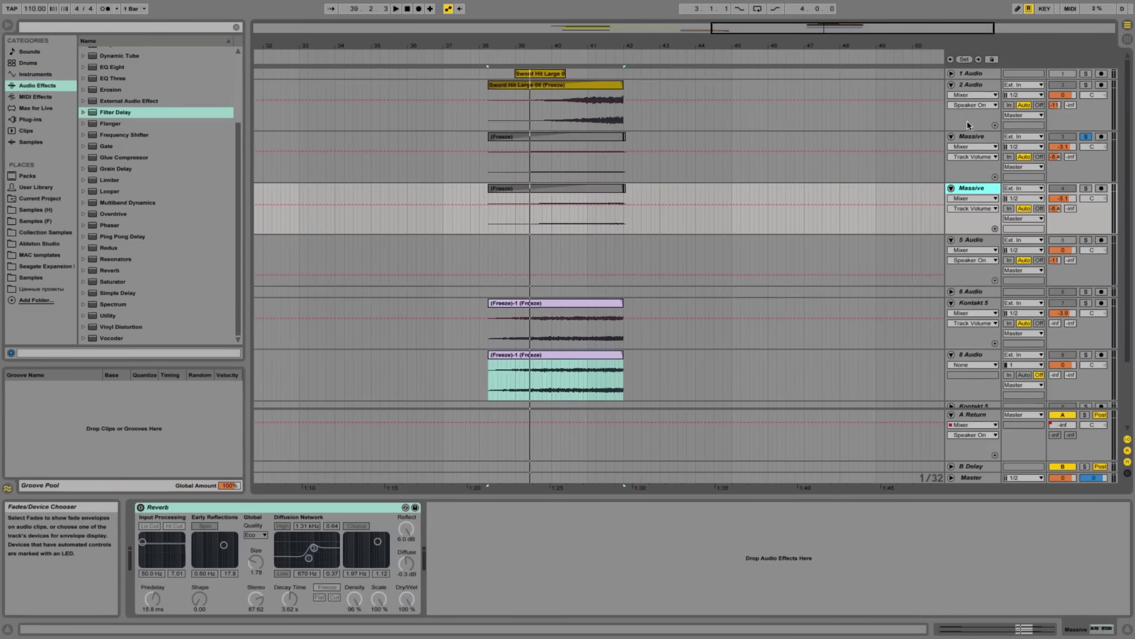
Activate the Reverb, disable its high and low diffusion shelf filters, and enable Lo Cut and Hi Cut on the input
click(141, 507)
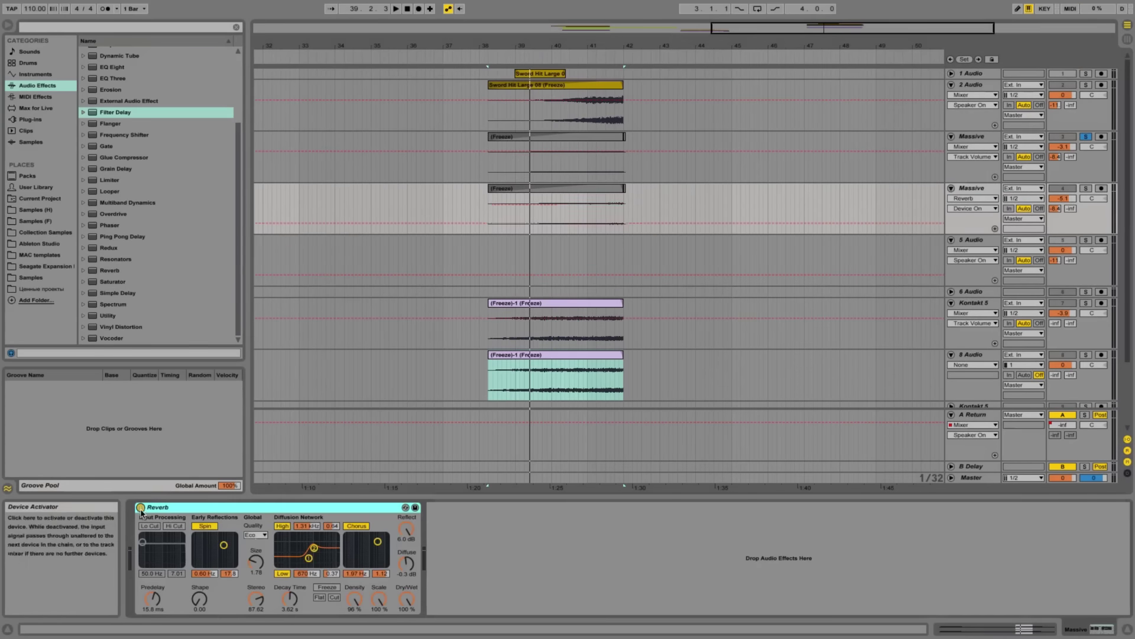
click(283, 534)
click(283, 574)
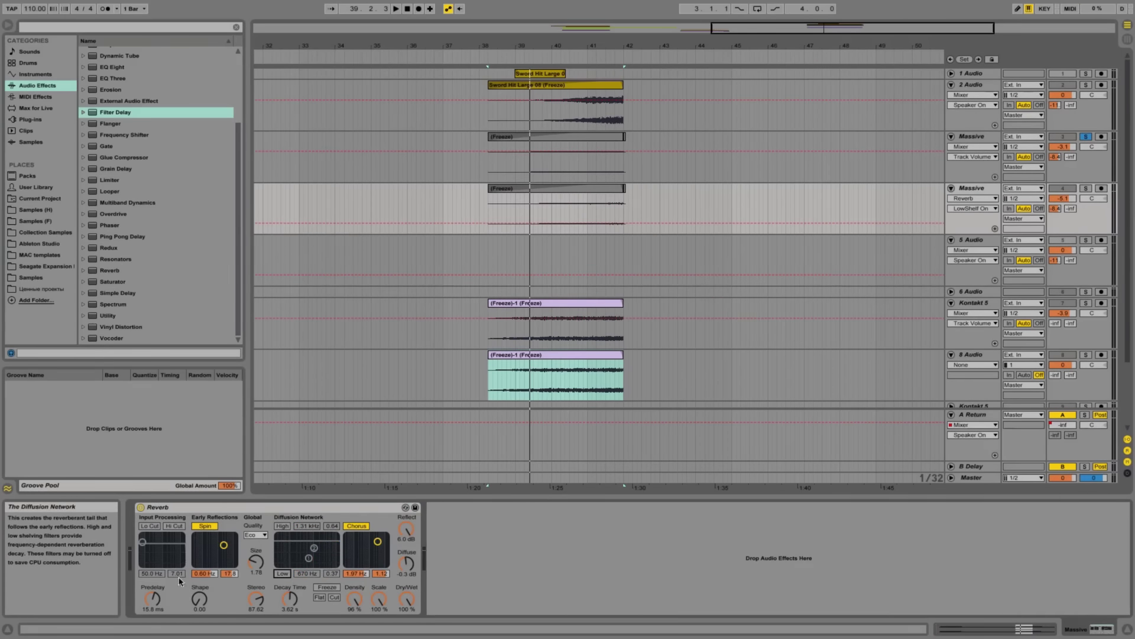
click(149, 525)
click(175, 526)
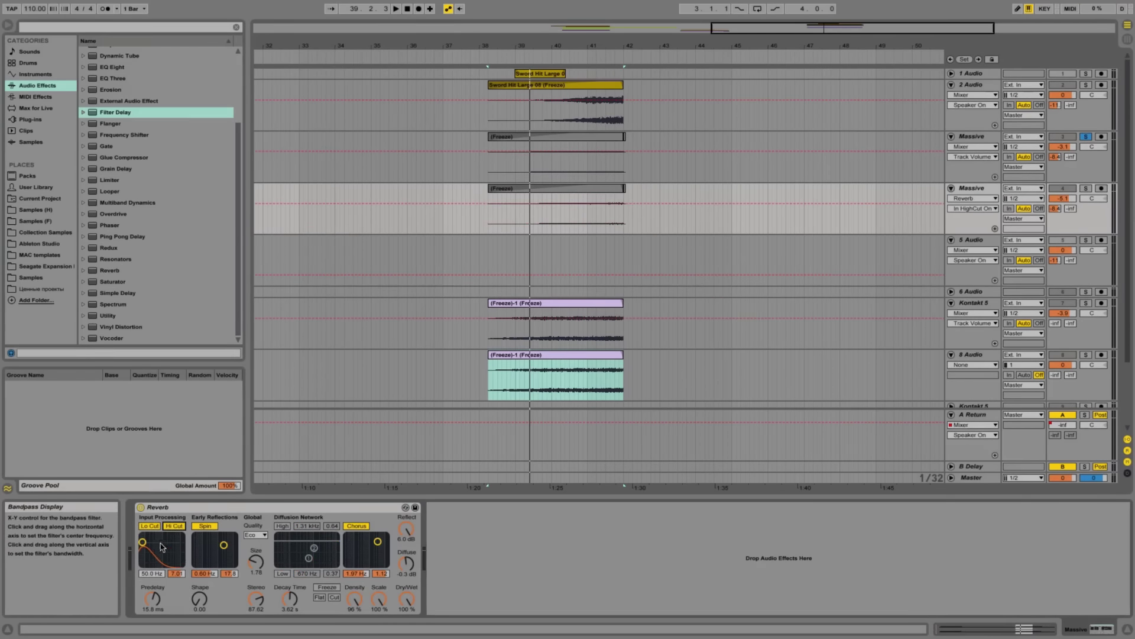
Lengthen the Reverb's decay time, set its quality to High, and raise the room size to about 146.83
drag(290, 599, 290, 567)
click(256, 535)
click(251, 562)
drag(256, 562, 255, 571)
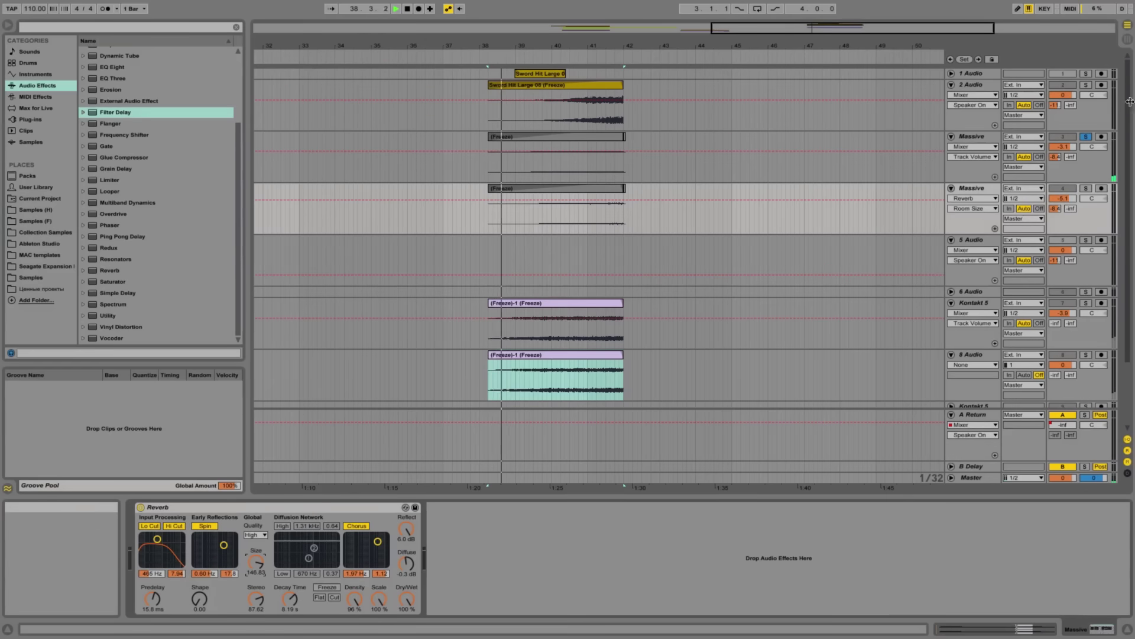
key(space)
Move the Reverb from track 4 to the first Massive track (track 3), after its Filter Delay
click(985, 137)
click(979, 191)
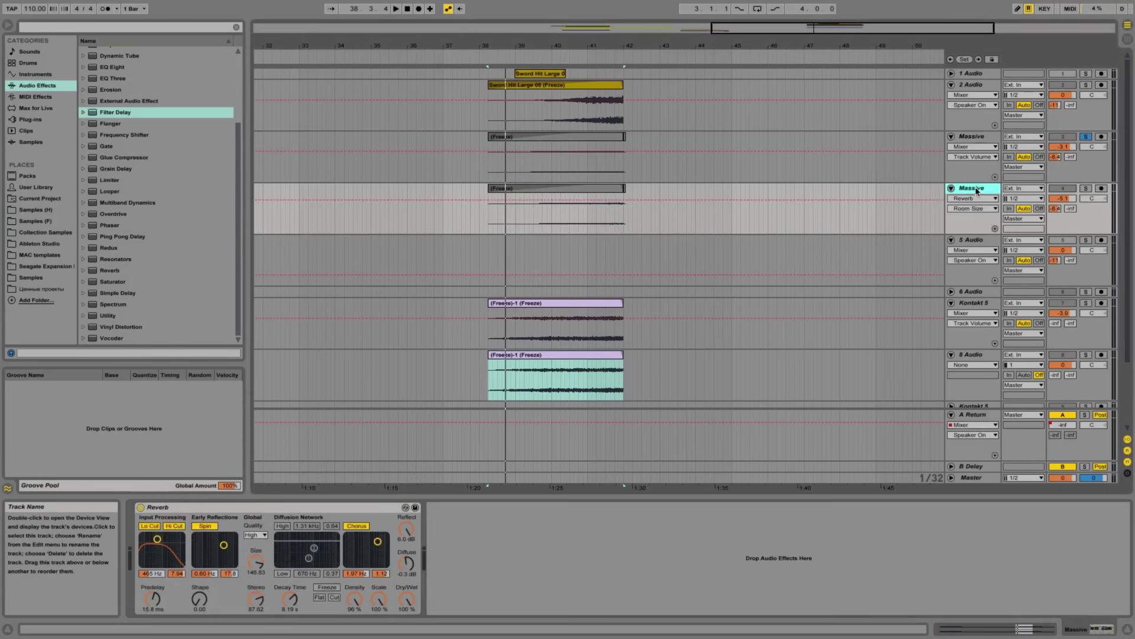
click(373, 507)
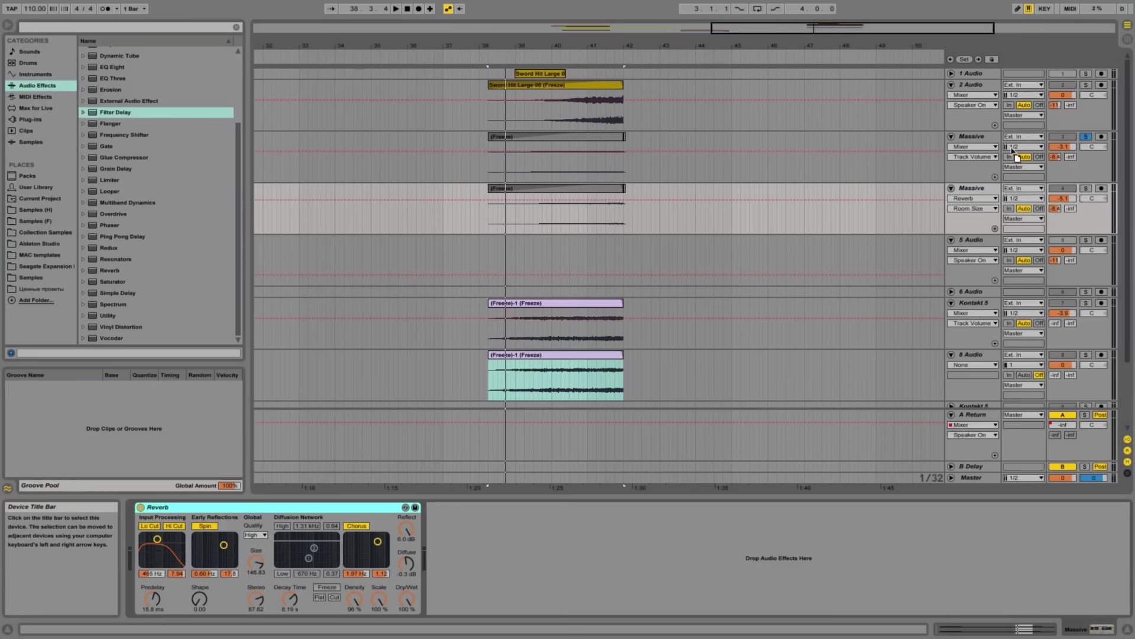
click(984, 145)
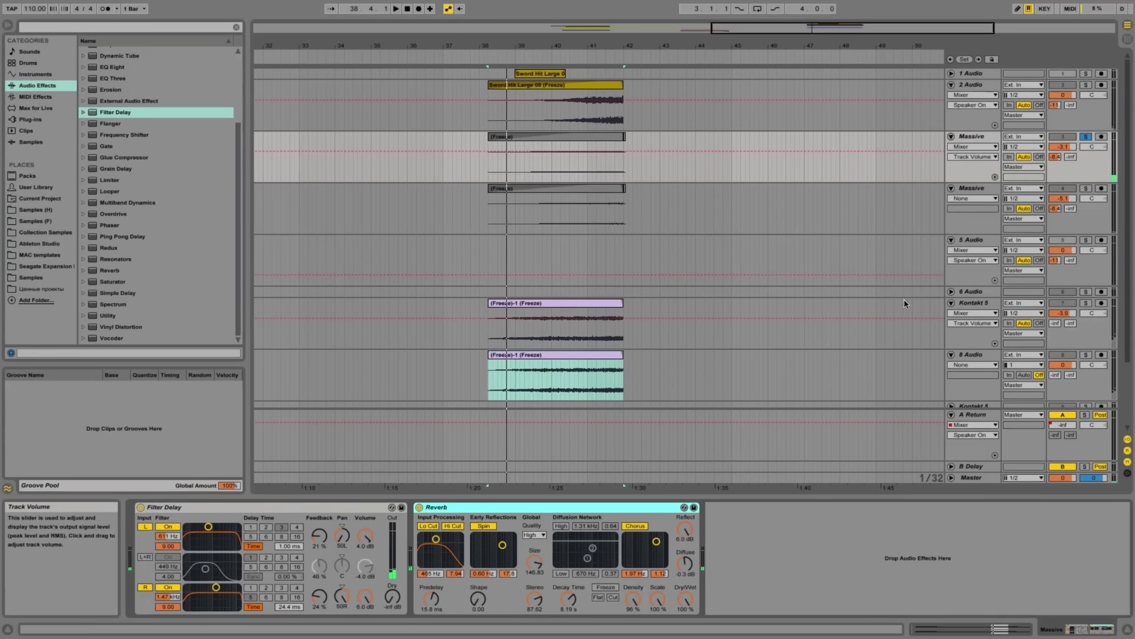
Set track 3's Reverb to a decay time of 3.31 s and 73% Dry/Wet, and unsolo the track
drag(571, 597, 572, 618)
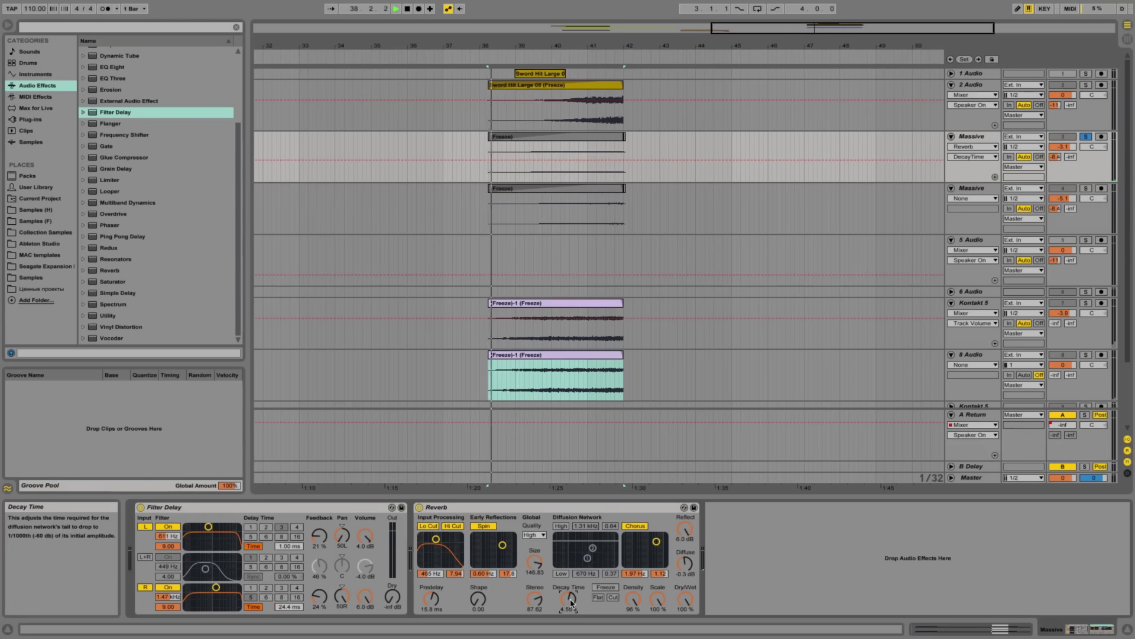
drag(686, 599, 691, 608)
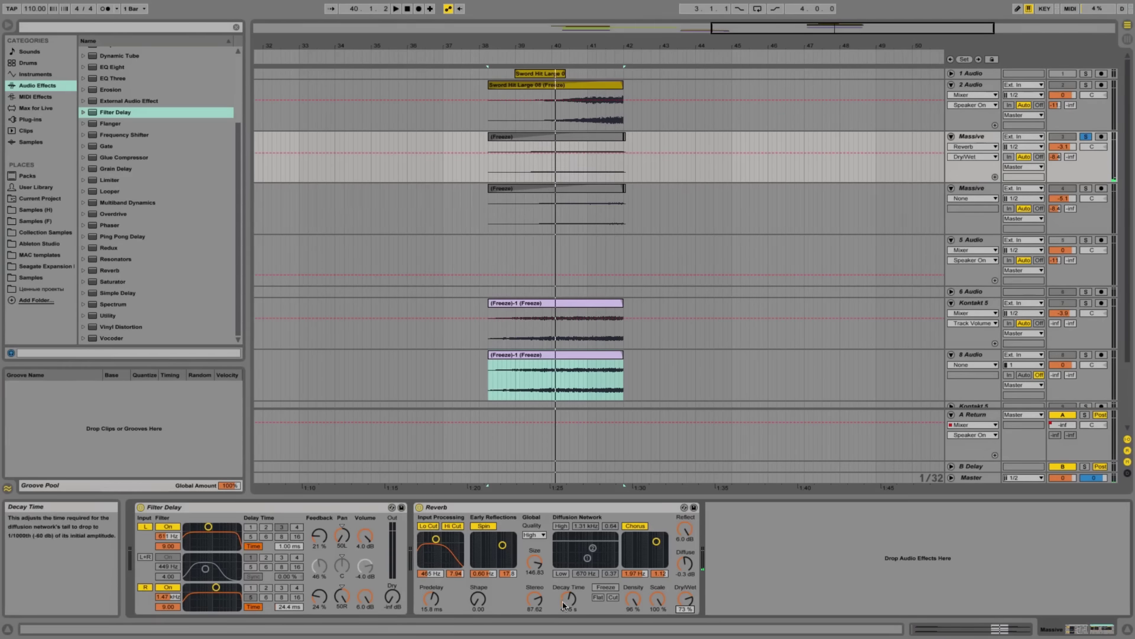
click(1086, 137)
key(space)
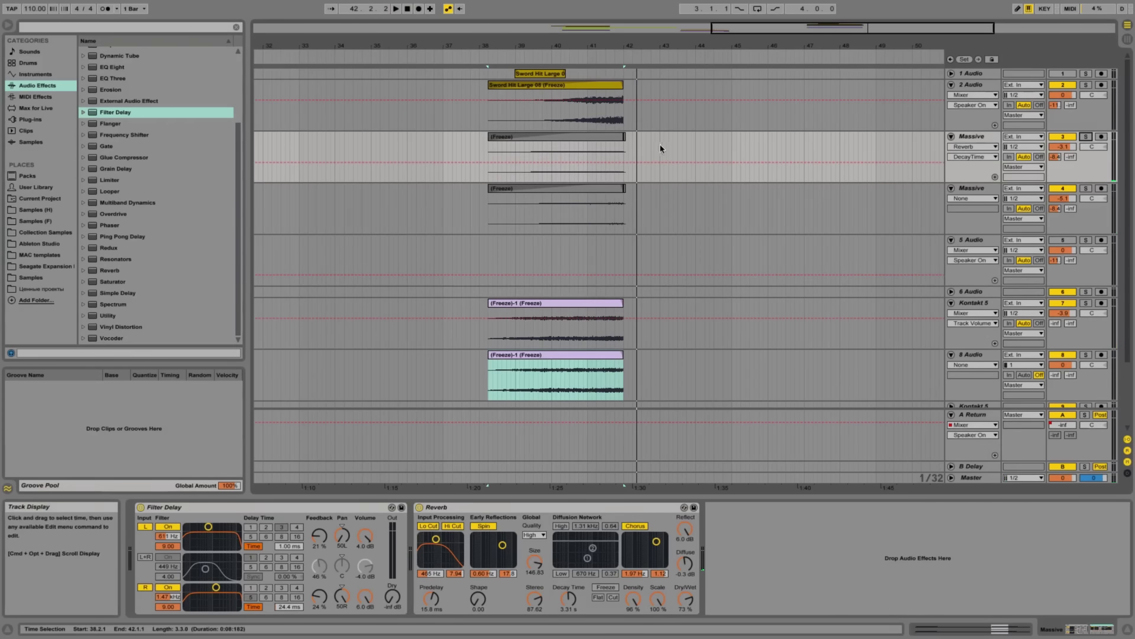
Copy the frozen Kontakt 5 impact clip from bar 32 on track 15 so the copy starts at 41.3.4
click(610, 117)
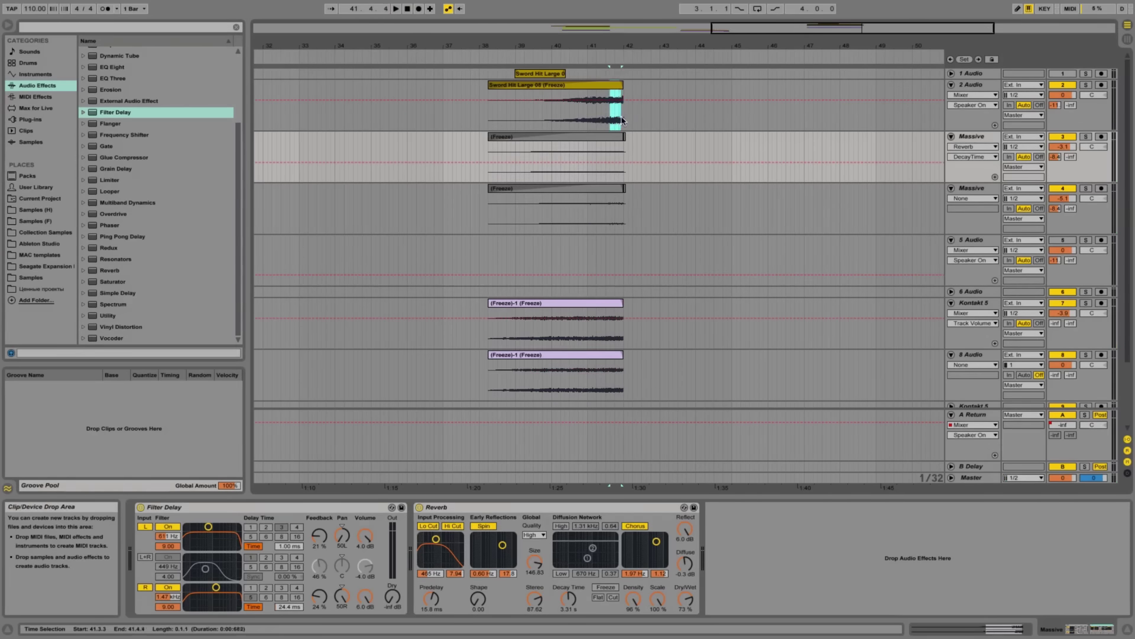
click(610, 121)
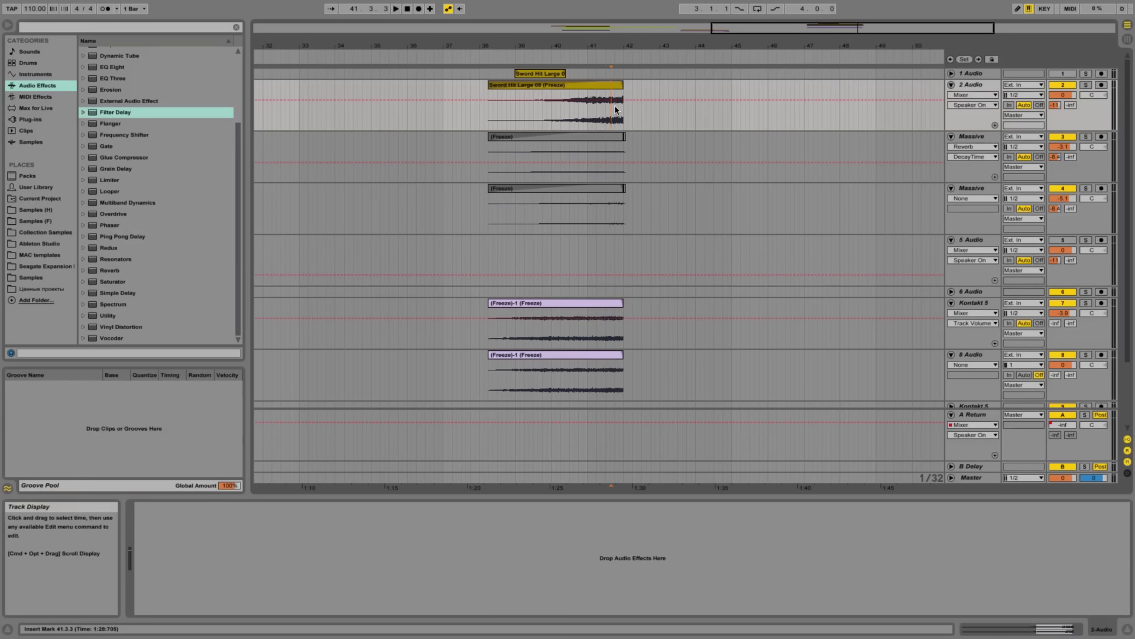
scroll(783, 201, down, 3)
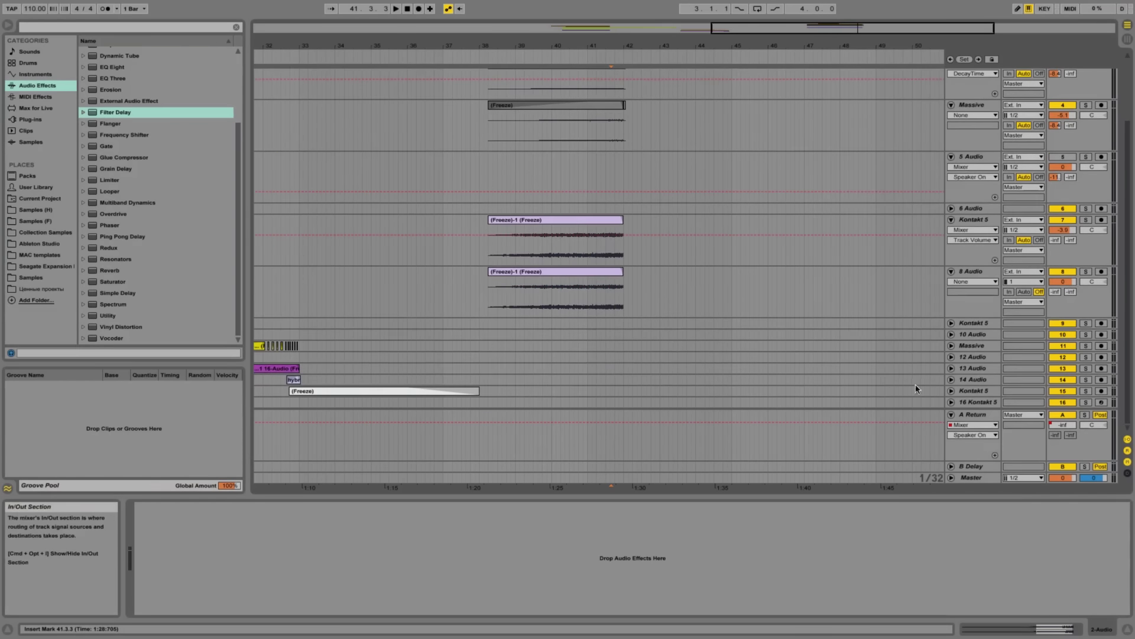
click(951, 391)
click(467, 384)
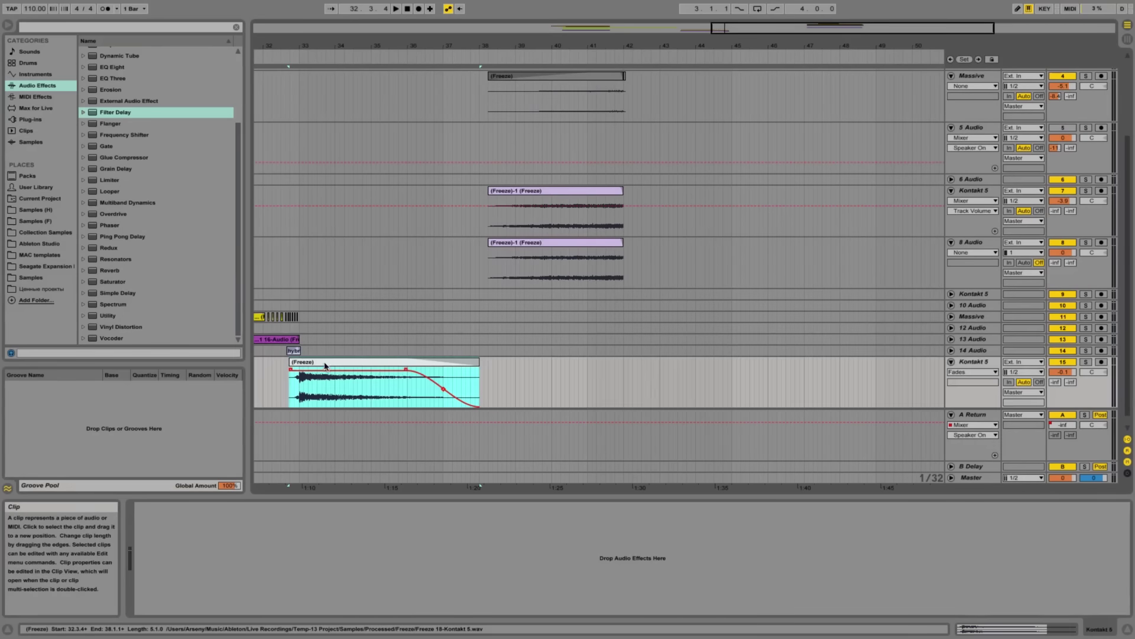
drag(313, 370, 636, 388)
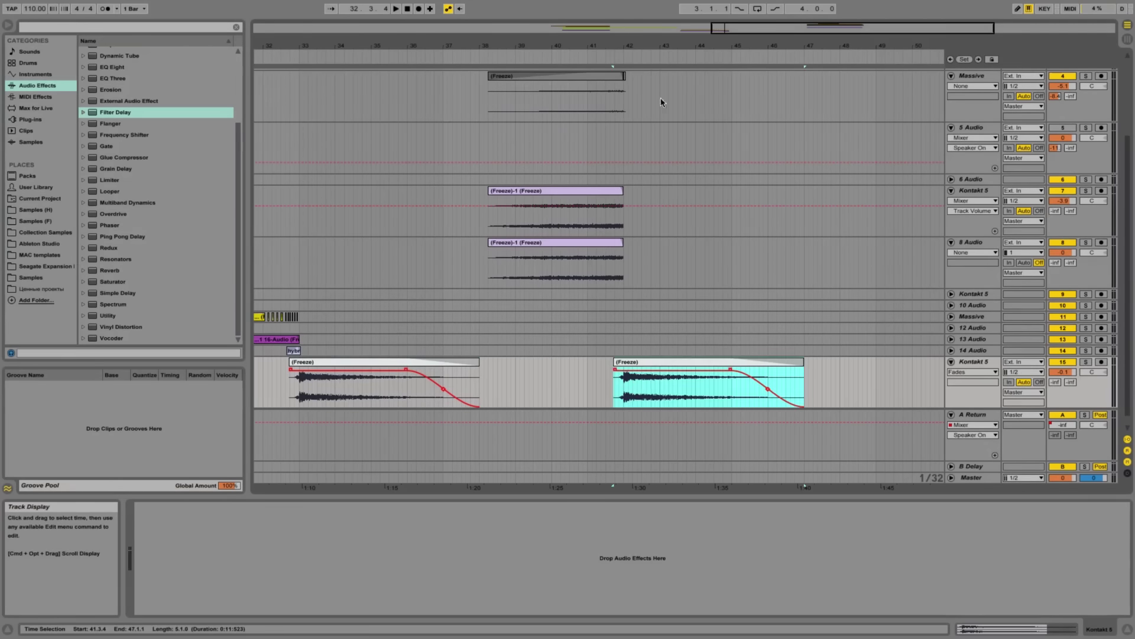
Solo the Kontakt 5 track to audition the copied impact clip, and unsolo the track
click(1087, 362)
key(space)
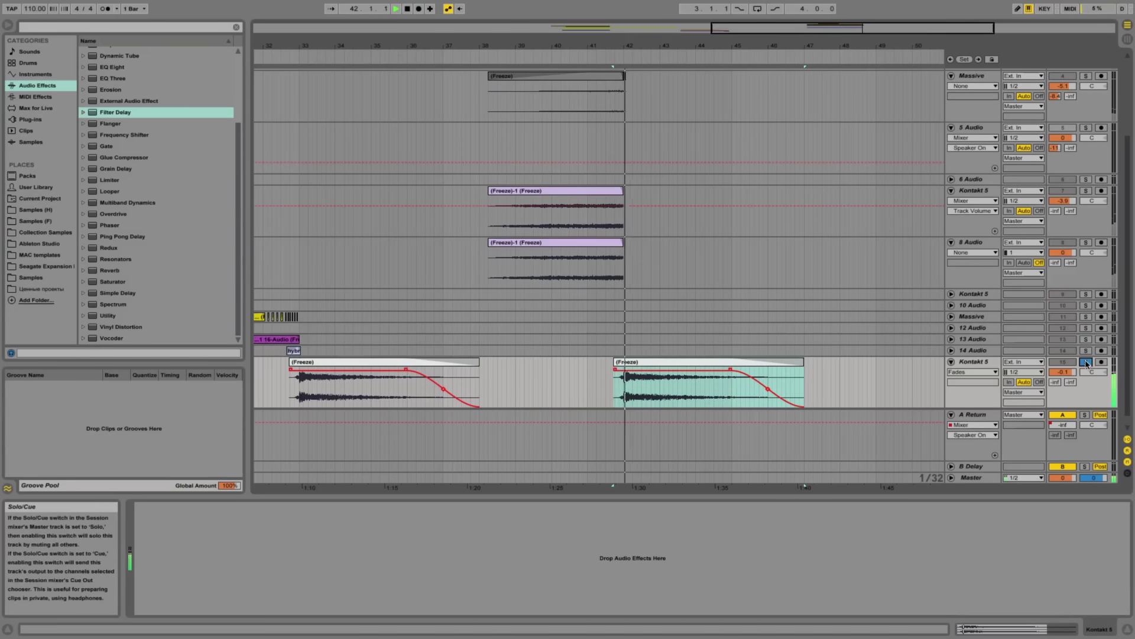
key(space)
key(space)
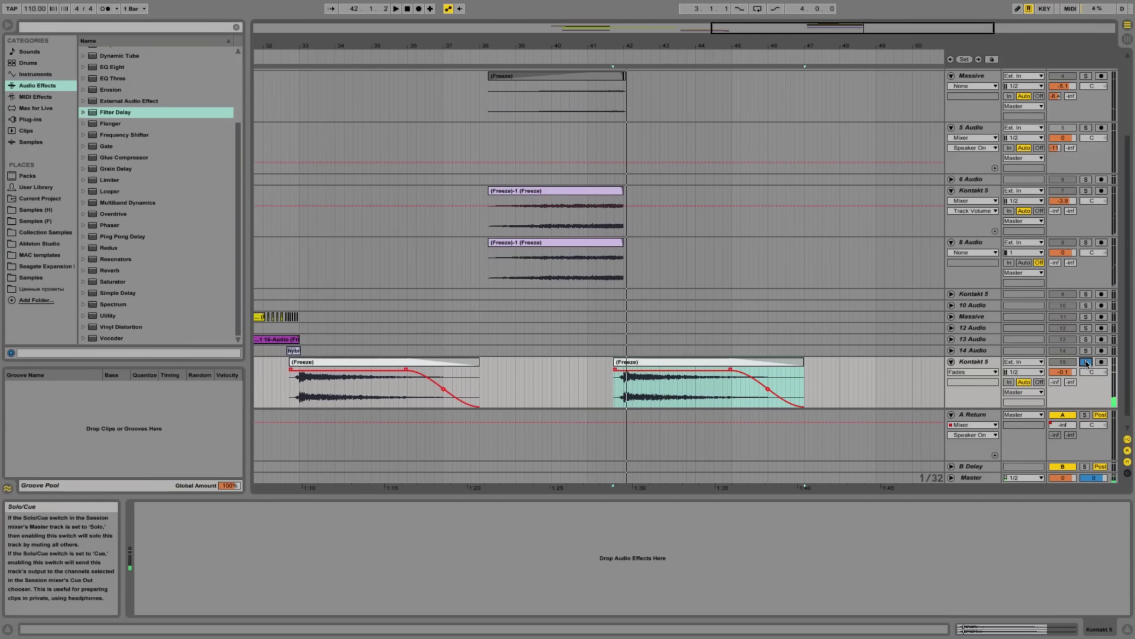
click(1087, 363)
Insert a new audio track directly below the 8 Audio track
drag(769, 42, 738, 47)
click(655, 192)
scroll(703, 207, up, 3)
scroll(704, 208, down, 3)
scroll(952, 185, up, 3)
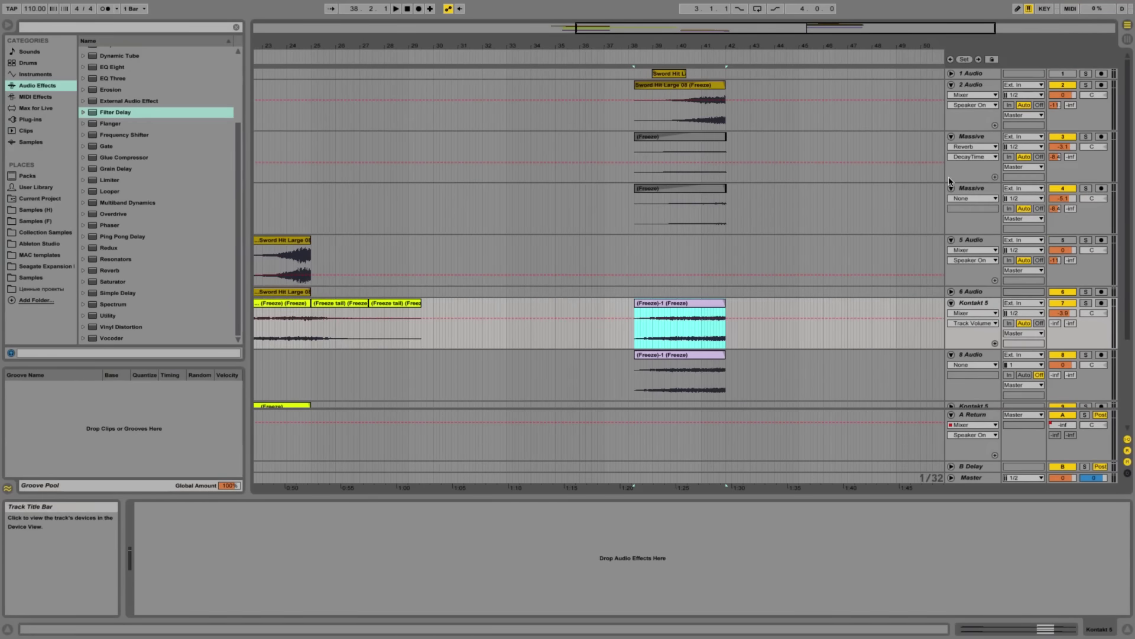
scroll(949, 181, down, 1)
drag(907, 27, 908, 11)
scroll(908, 219, down, 4)
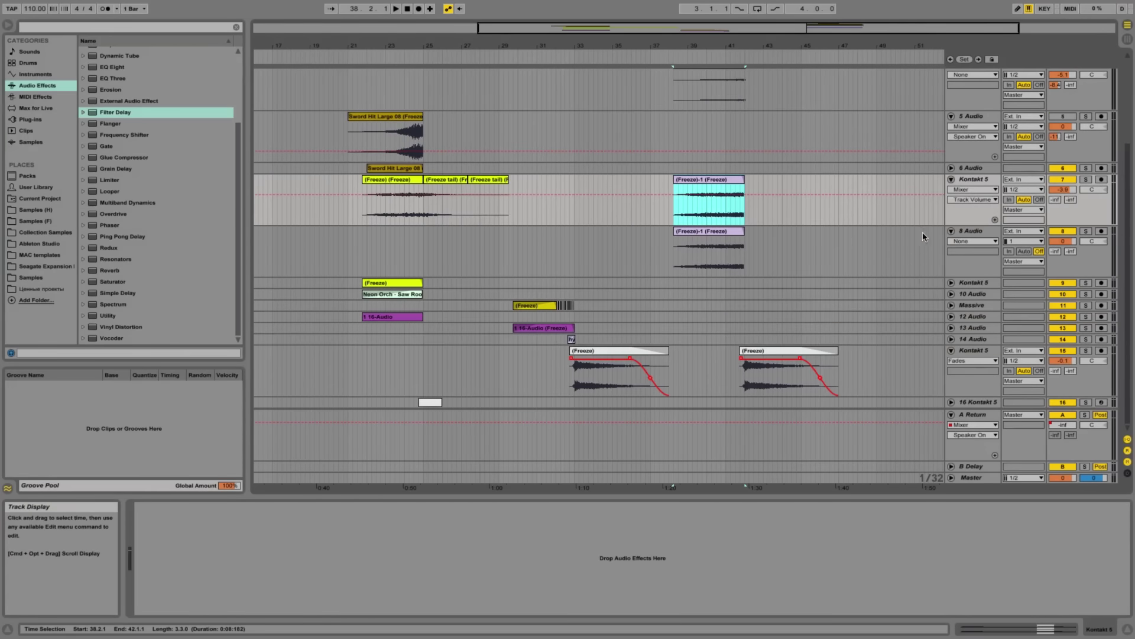
right_click(972, 260)
click(1005, 361)
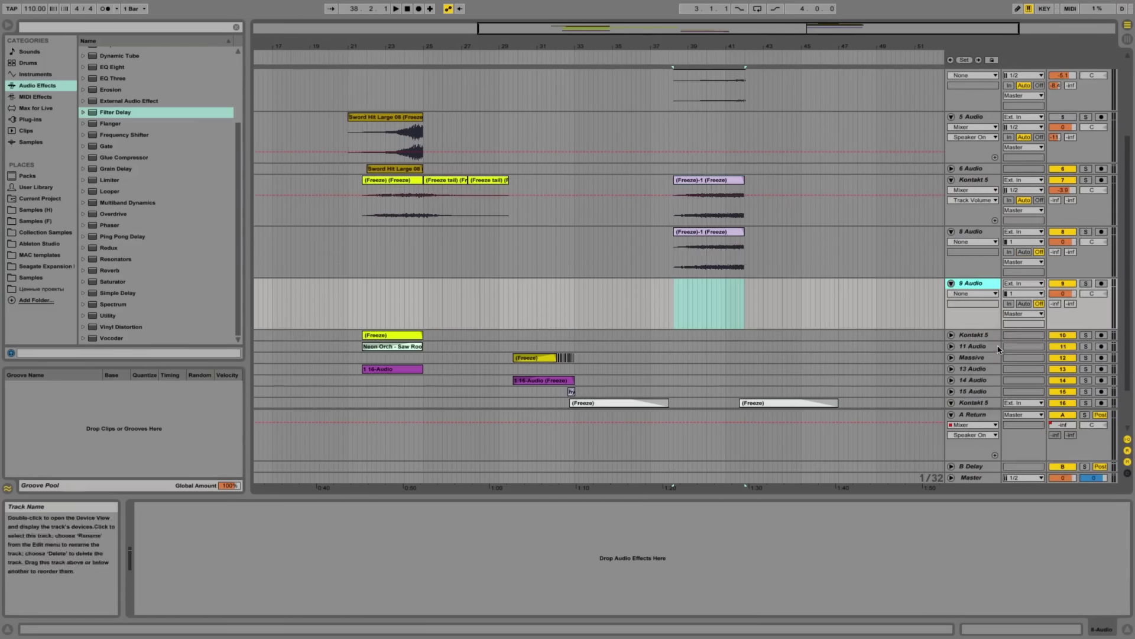
Place the Neon Orch - Saw Room clip from the 11 Audio track at 38.2.1 on the new 9 Audio track
click(416, 354)
drag(409, 349, 712, 284)
drag(878, 31, 879, 57)
Solo the 9 Audio track and listen to the Saw Room clip from its start
click(1087, 284)
key(space)
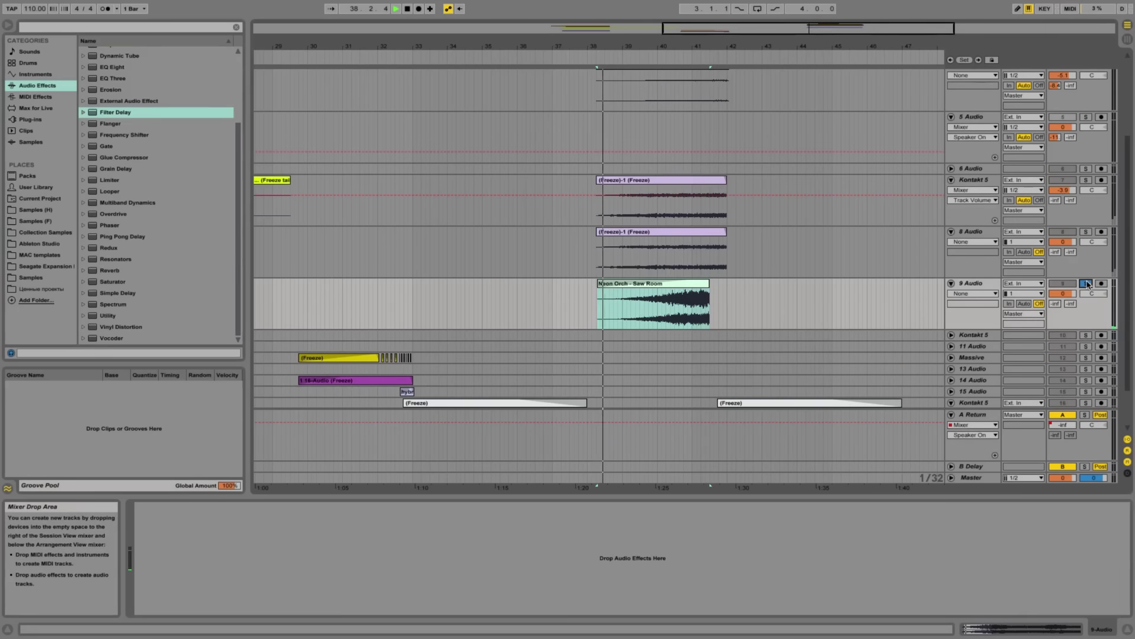
click(684, 317)
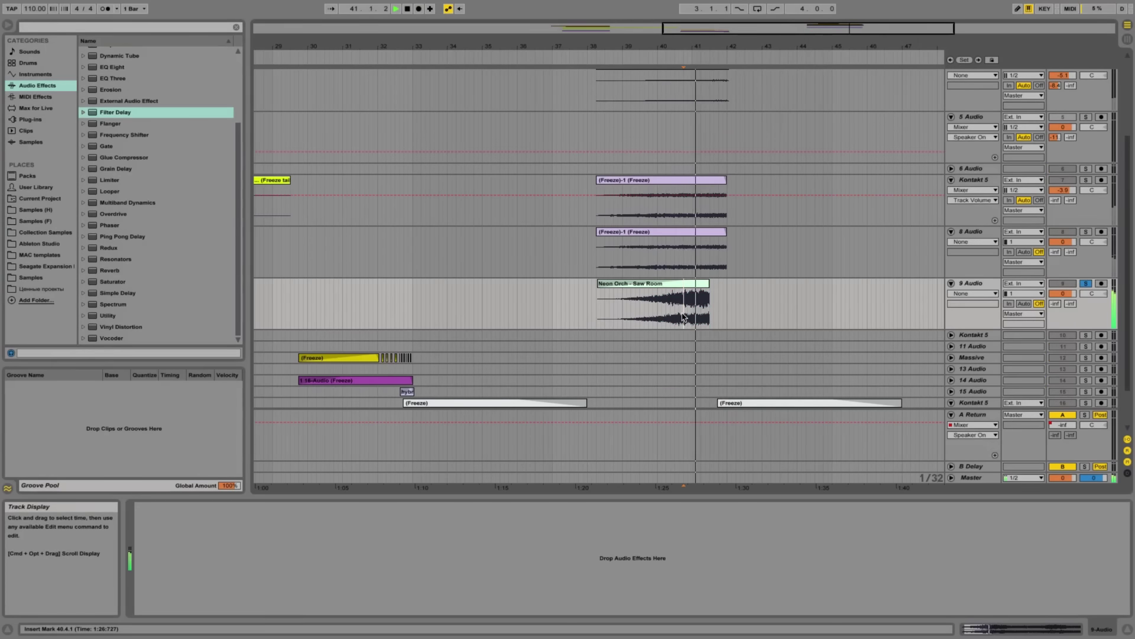
Extend the end of the Saw Room clip to about bar 48 and play the added part
click(681, 289)
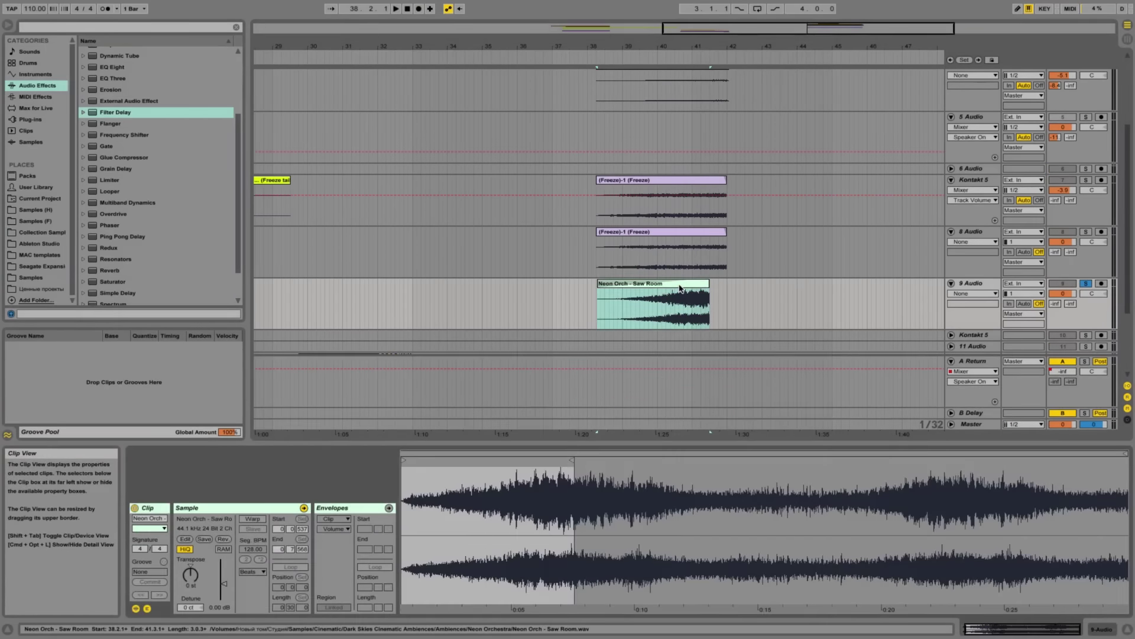
drag(712, 291, 944, 291)
click(861, 320)
key(space)
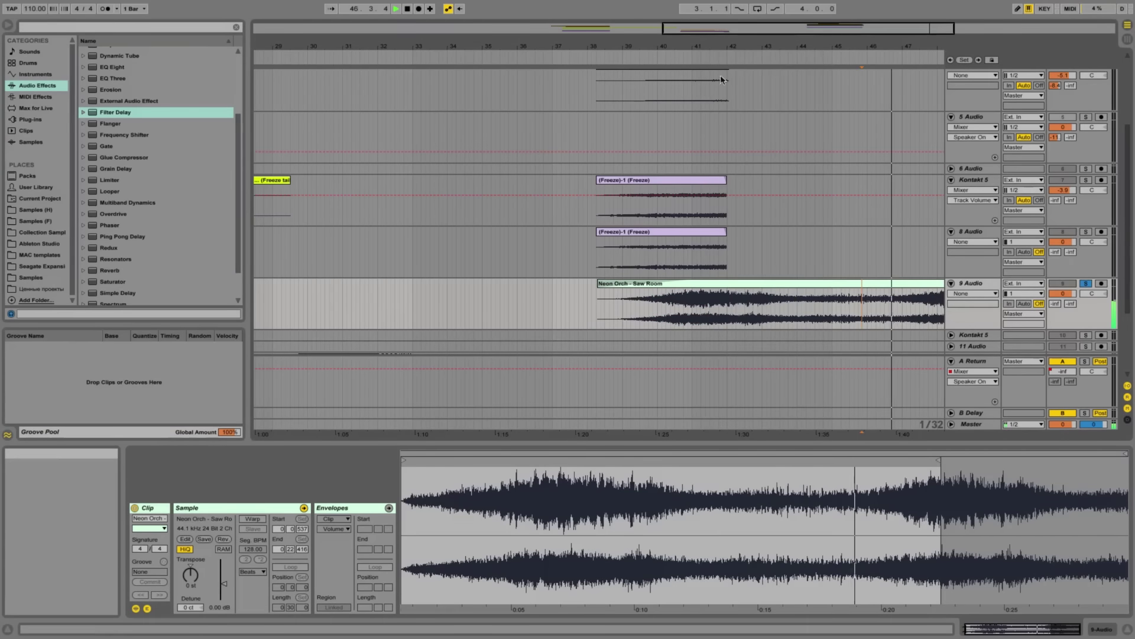
Delete the Saw Room audio after bar 45.1.1, shorten the clip to end with the (Freeze)-1 clips above, and unsolo its track
drag(832, 311, 915, 306)
key(space)
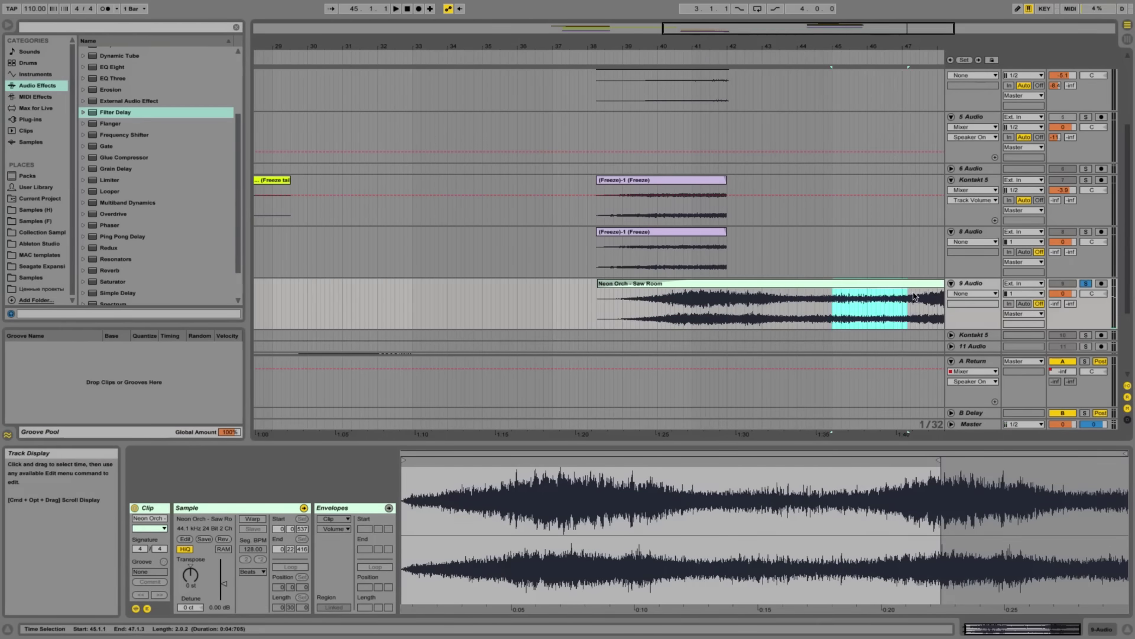
key(Delete)
key(Delete)
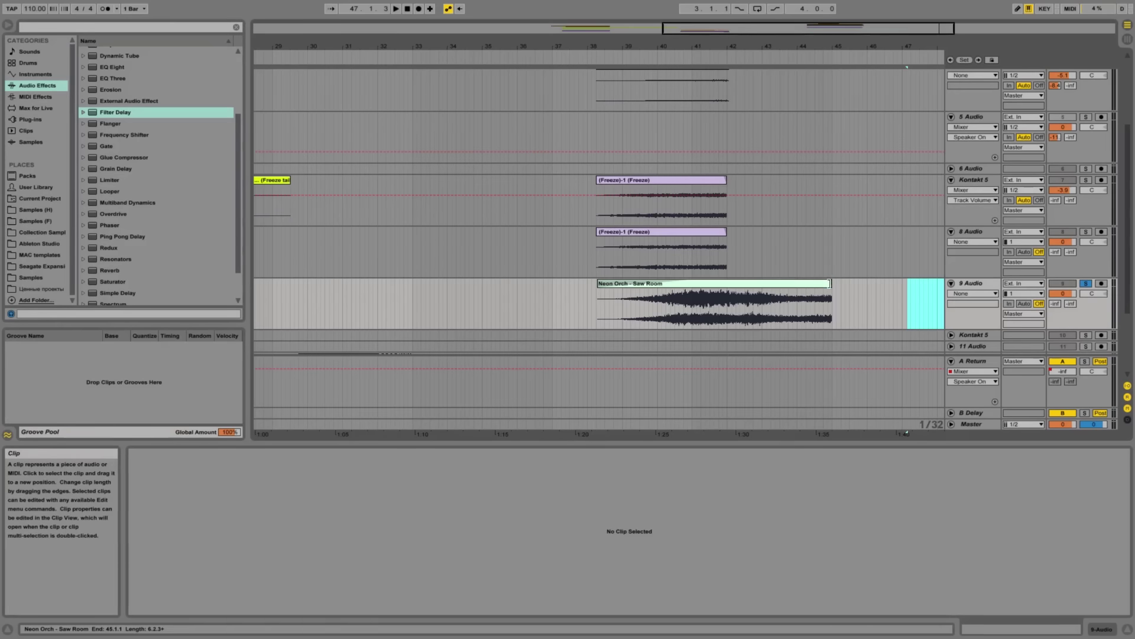
drag(830, 284, 727, 283)
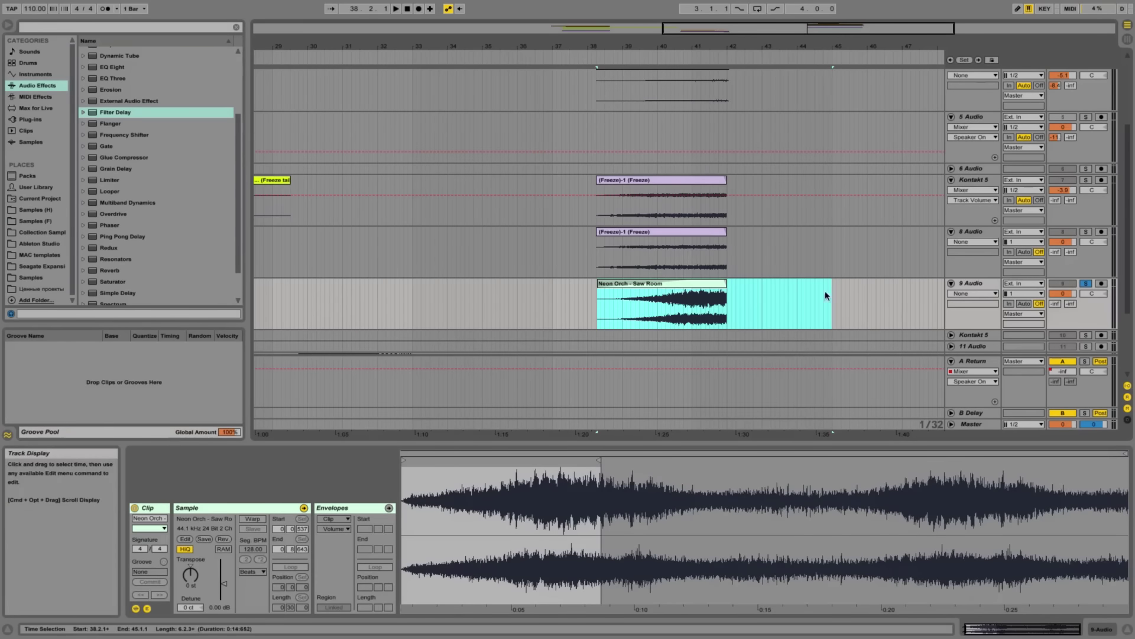
click(1086, 284)
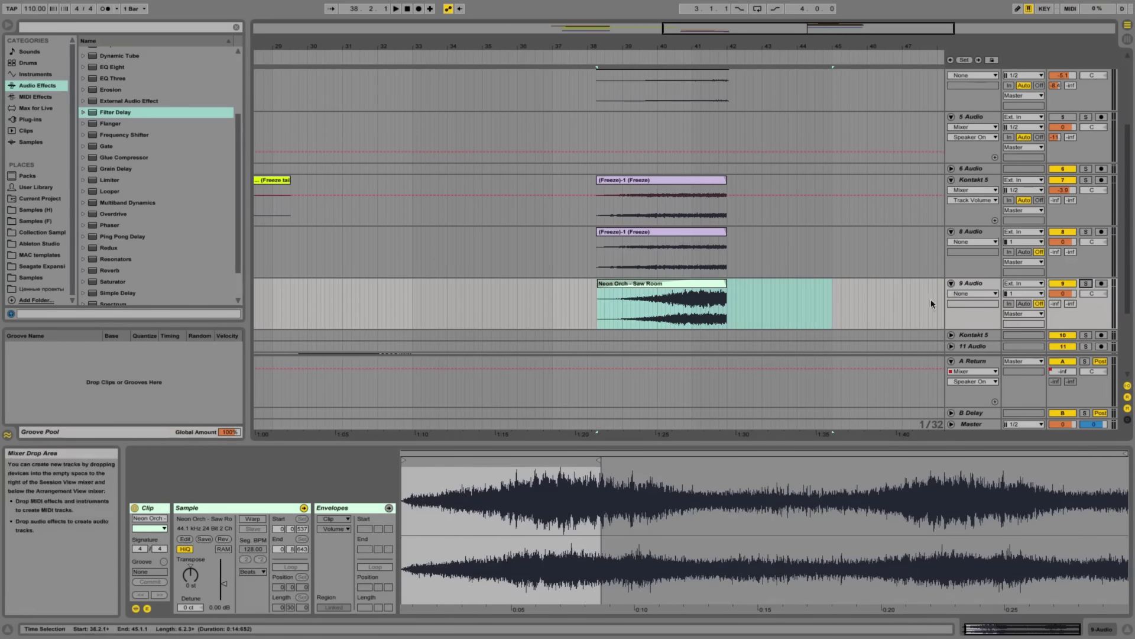
Show the clip fades on the 9 Audio track and mute the 8 Audio track while playing the mix
click(973, 294)
click(967, 310)
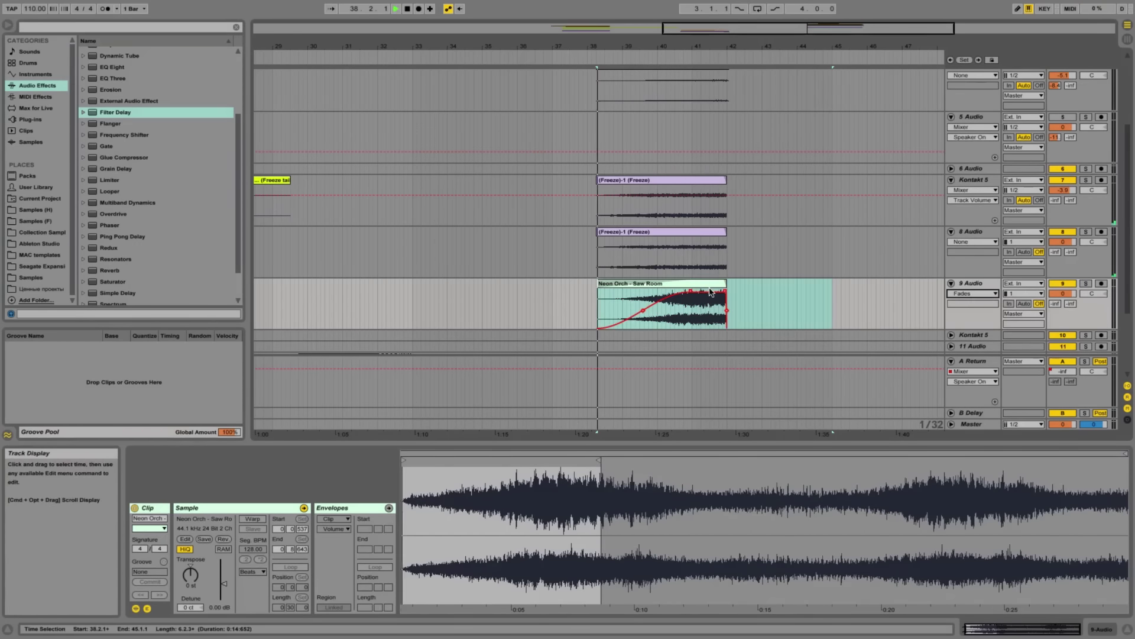
click(1062, 232)
key(space)
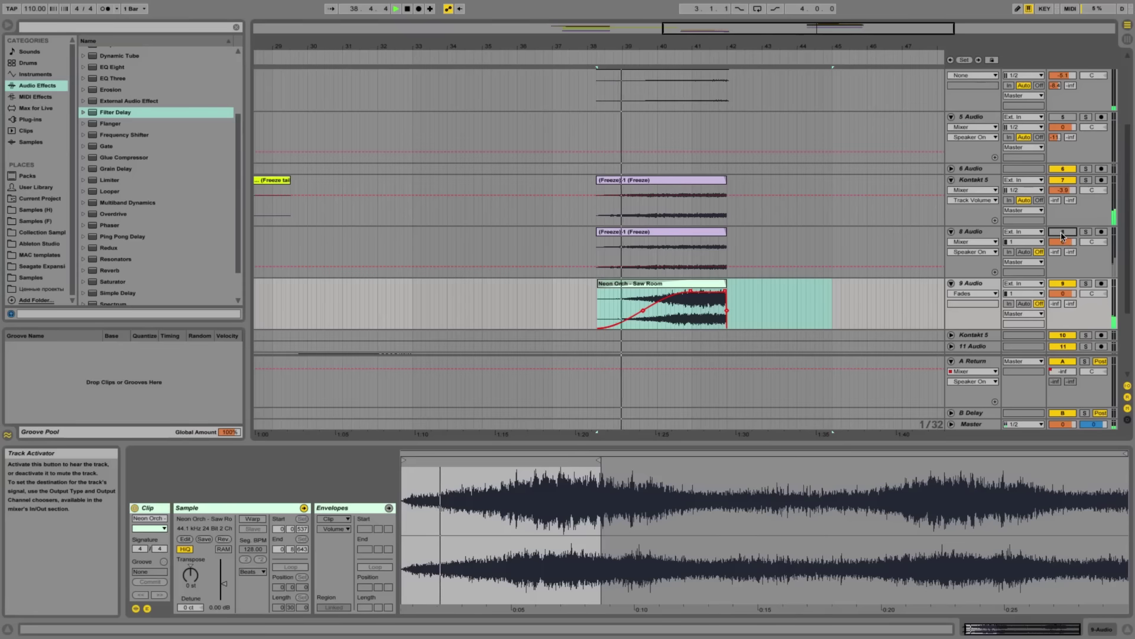
Unmute the 8 Audio track, show its clip fades and stretch the (Freeze)-1 clip's fade-in to about bar 41
click(1063, 233)
click(973, 242)
click(944, 256)
mouse_move(598, 239)
mouse_down()
mouse_move(673, 240)
mouse_move(700, 253)
mouse_up()
Lower the volumes of the 9 Audio track to about -5 dB, 8 Audio to -2.3 dB and Kontakt 5 to -7.0 dB
drag(1062, 294, 1062, 300)
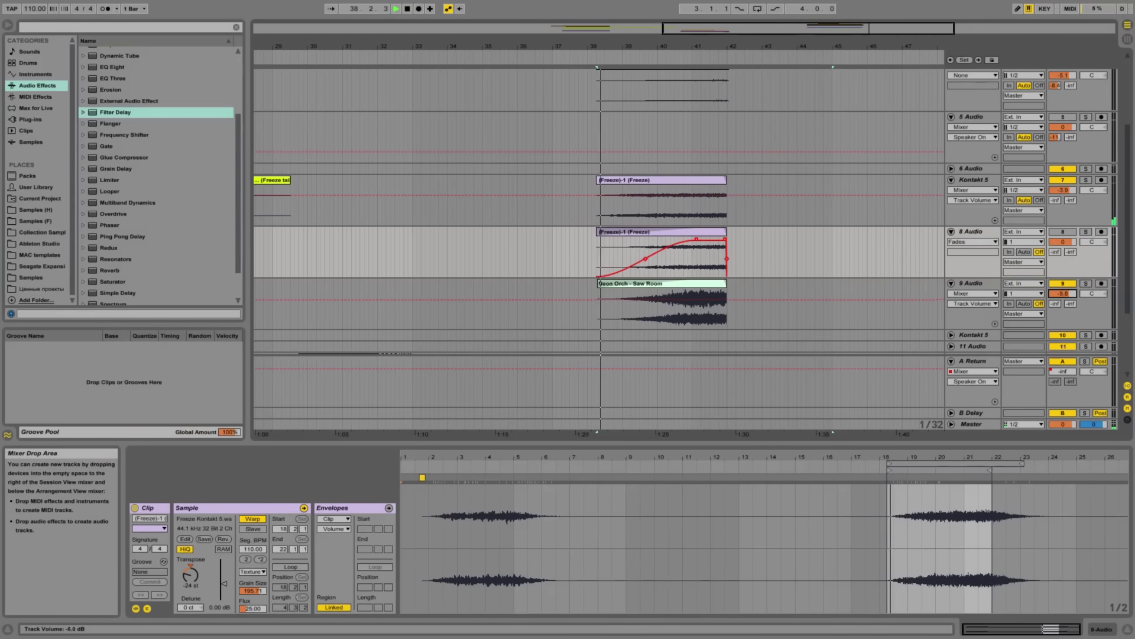
click(1060, 241)
drag(1060, 240, 1060, 244)
drag(1063, 191, 1063, 196)
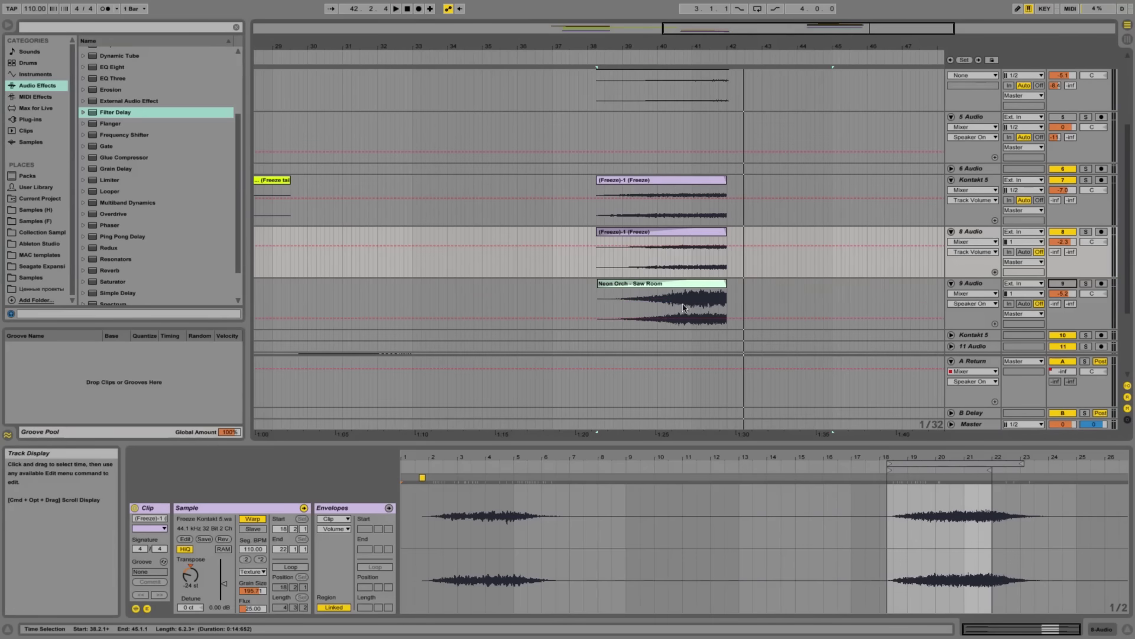
Play the Saw Room clip from about bar 40, toggle its track's mute and lower the 9 Audio volume to -10.0 dB
click(662, 303)
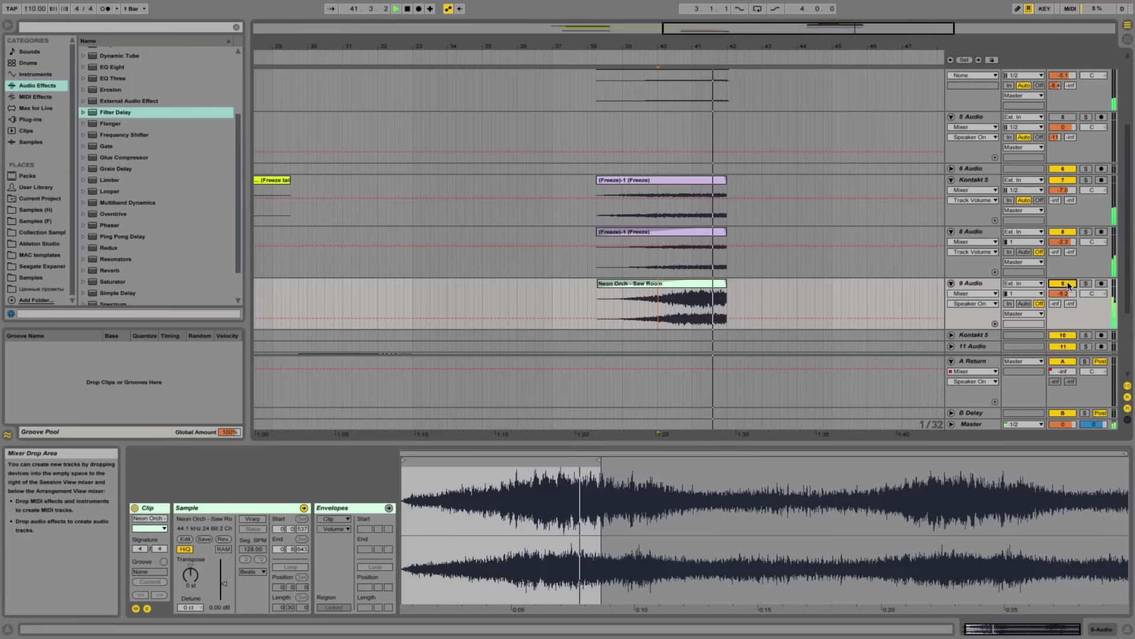
click(1068, 285)
drag(1065, 293, 1065, 306)
click(1064, 284)
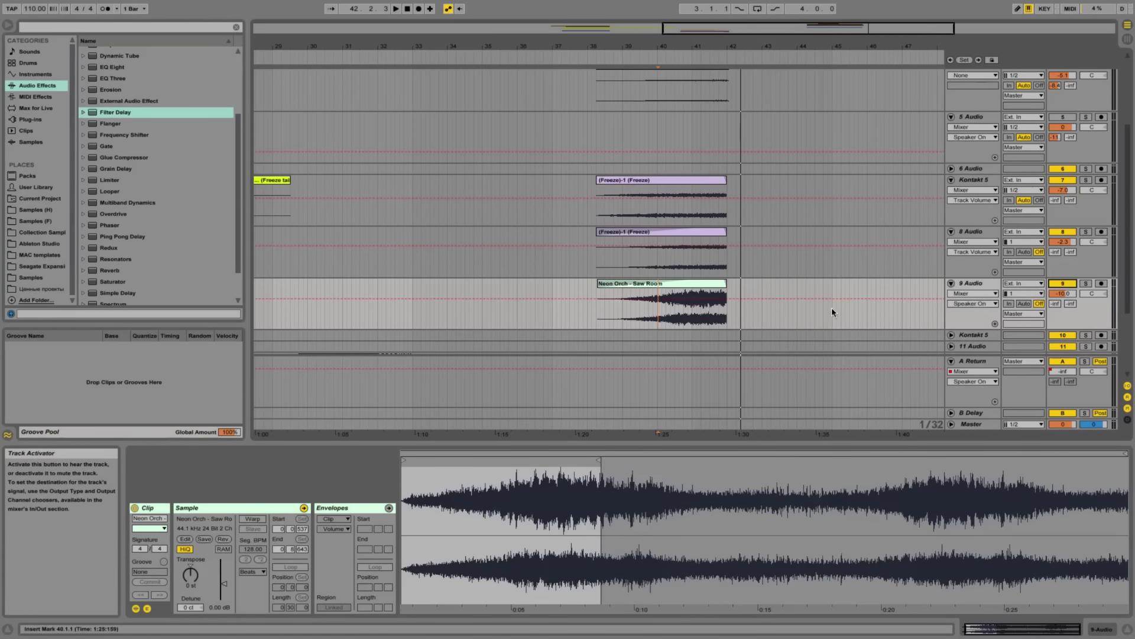
Compare the mix from 40.4.2 with the 9 Audio track muted and unmuted, folding the 8 Audio track
click(687, 312)
key(space)
double_click(1066, 279)
click(1062, 285)
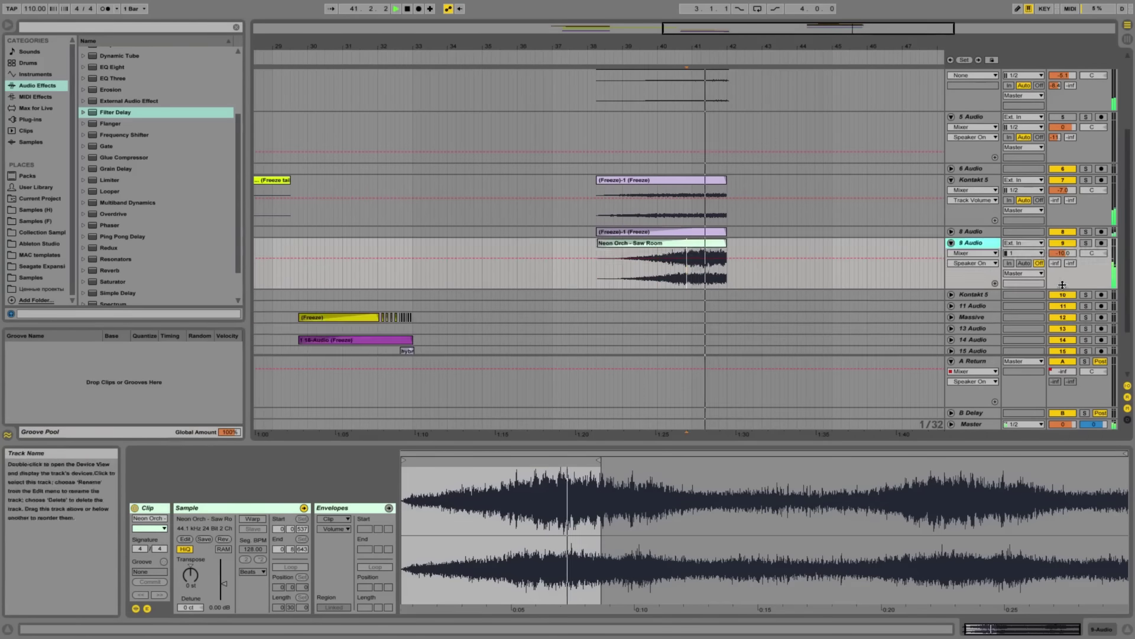
double_click(1063, 284)
key(space)
click(1061, 244)
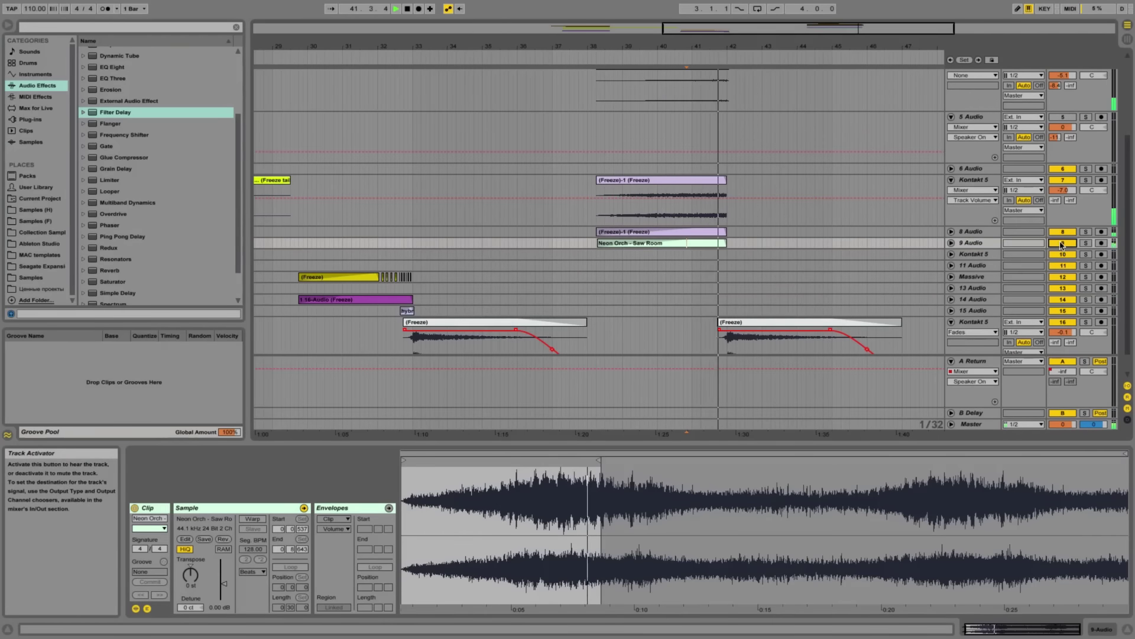
click(952, 243)
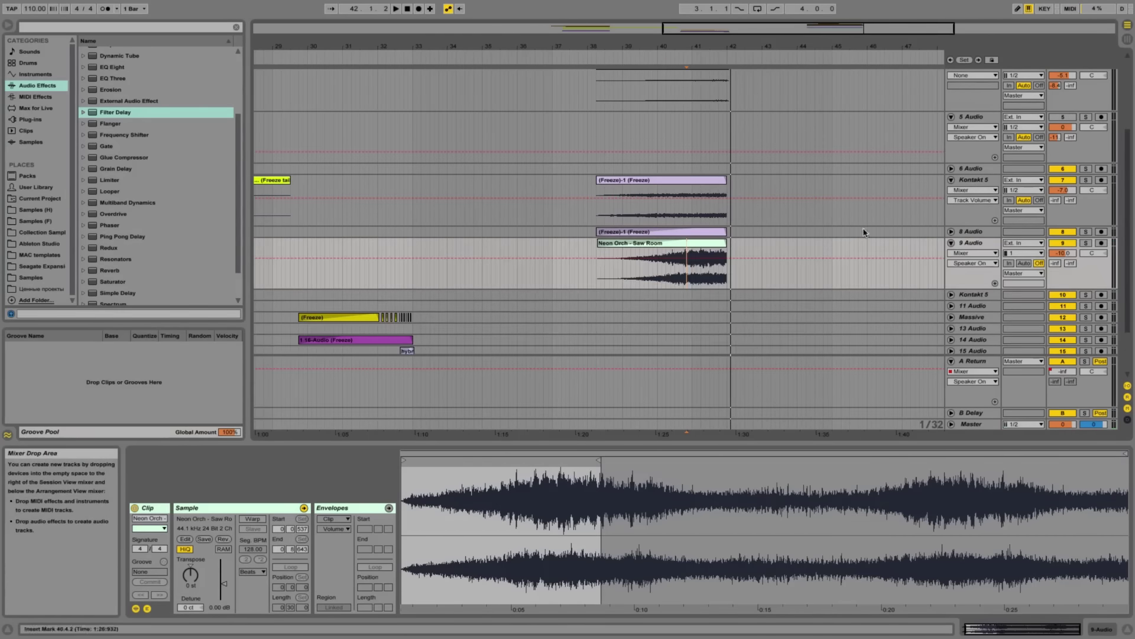
drag(531, 47, 351, 80)
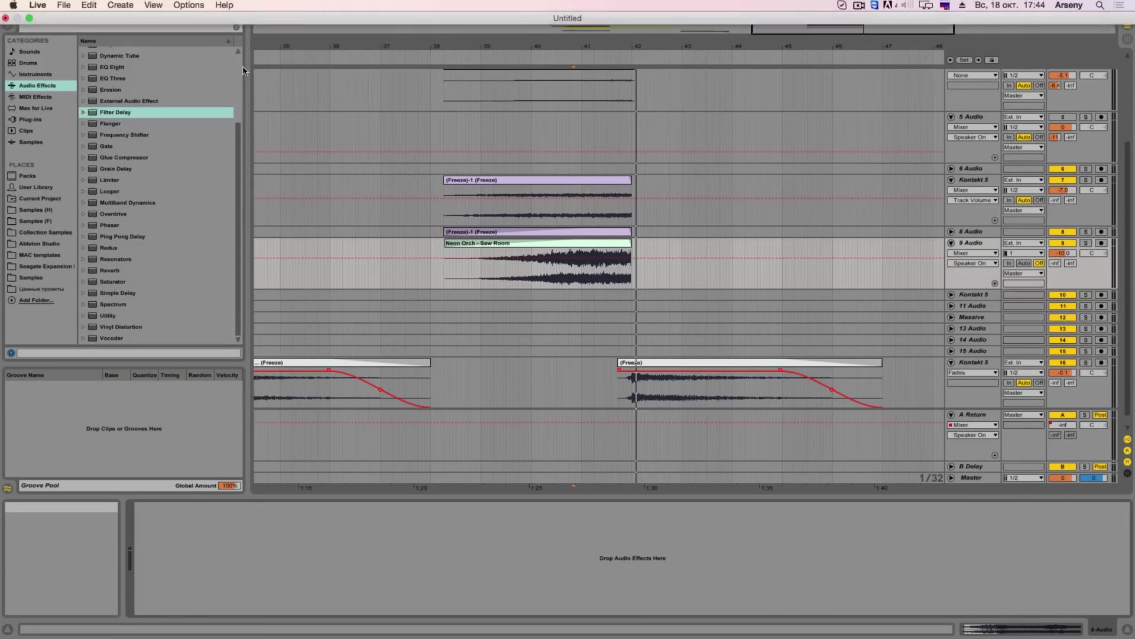
click(45, 122)
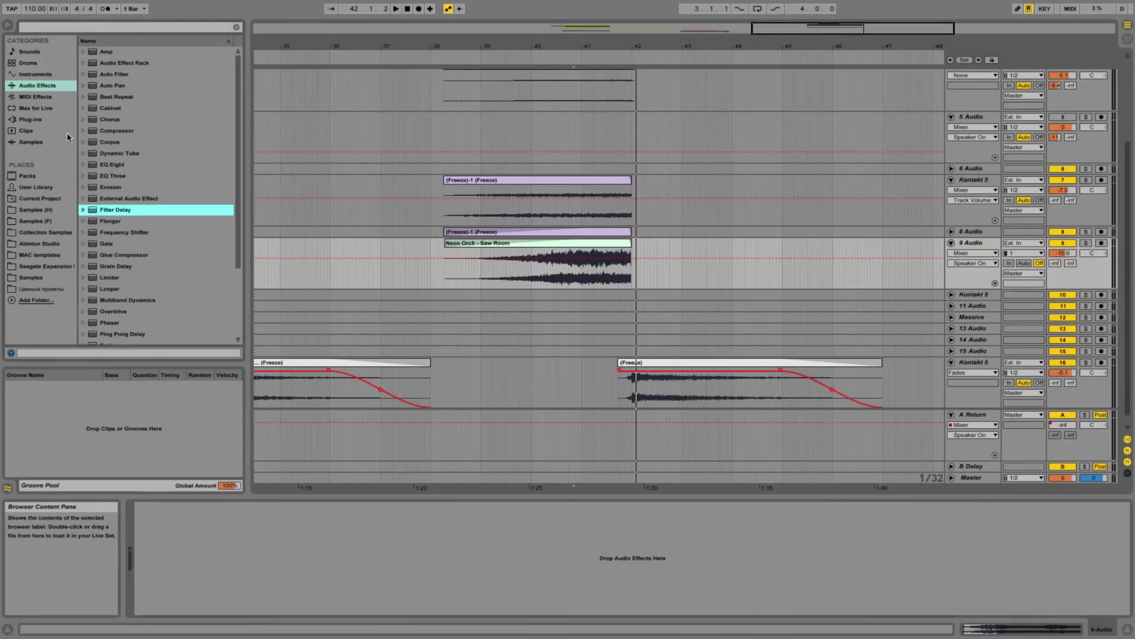
click(84, 86)
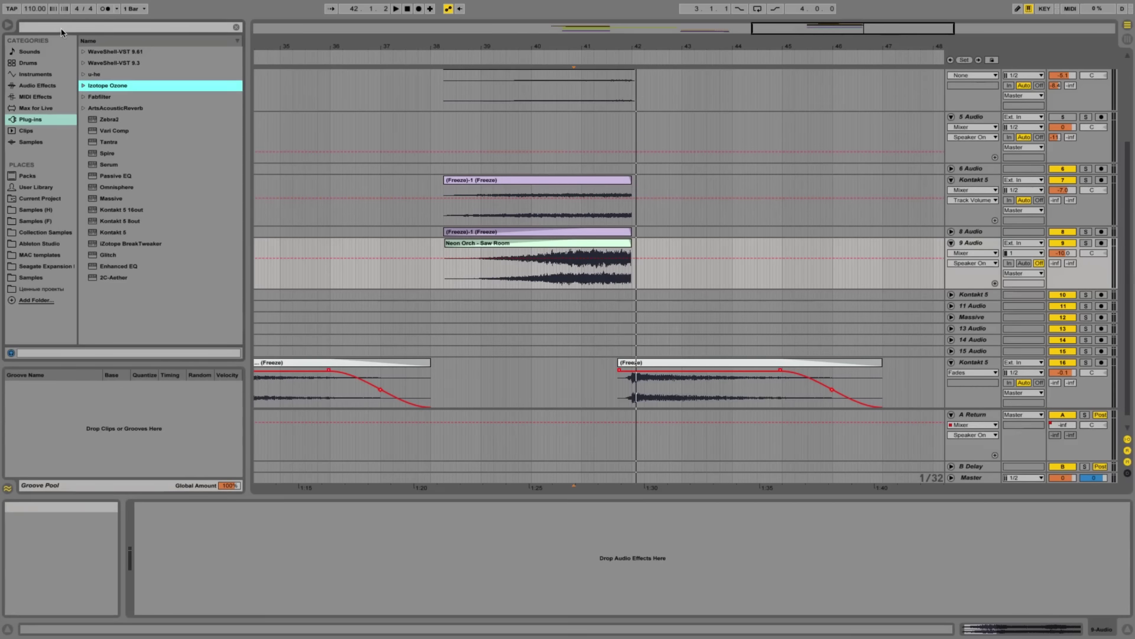
click(41, 30)
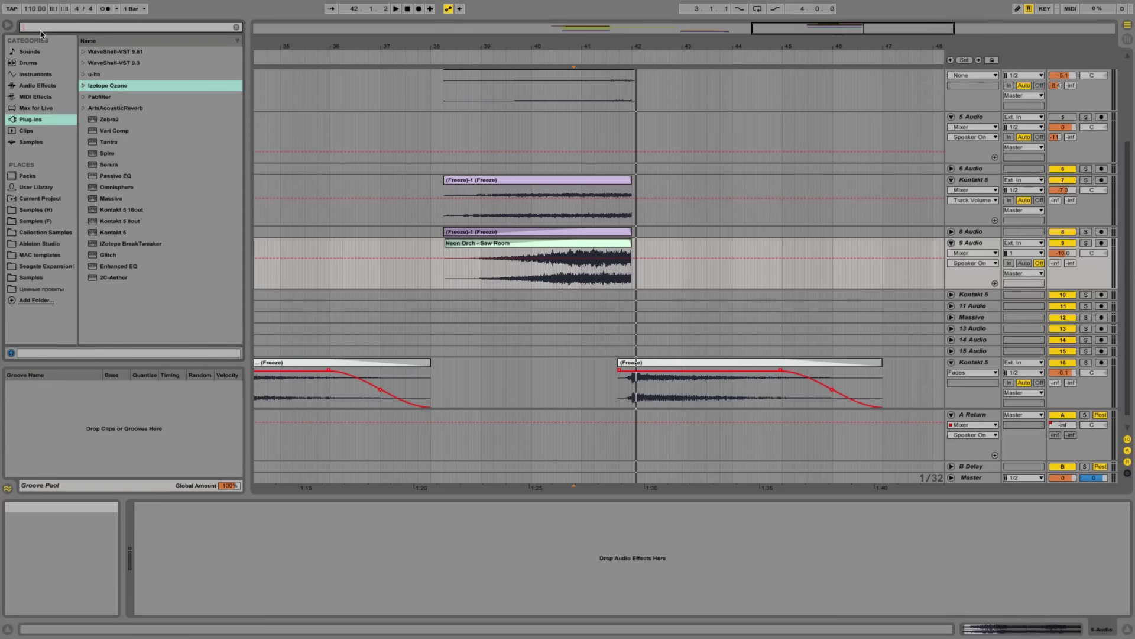
text(ex)
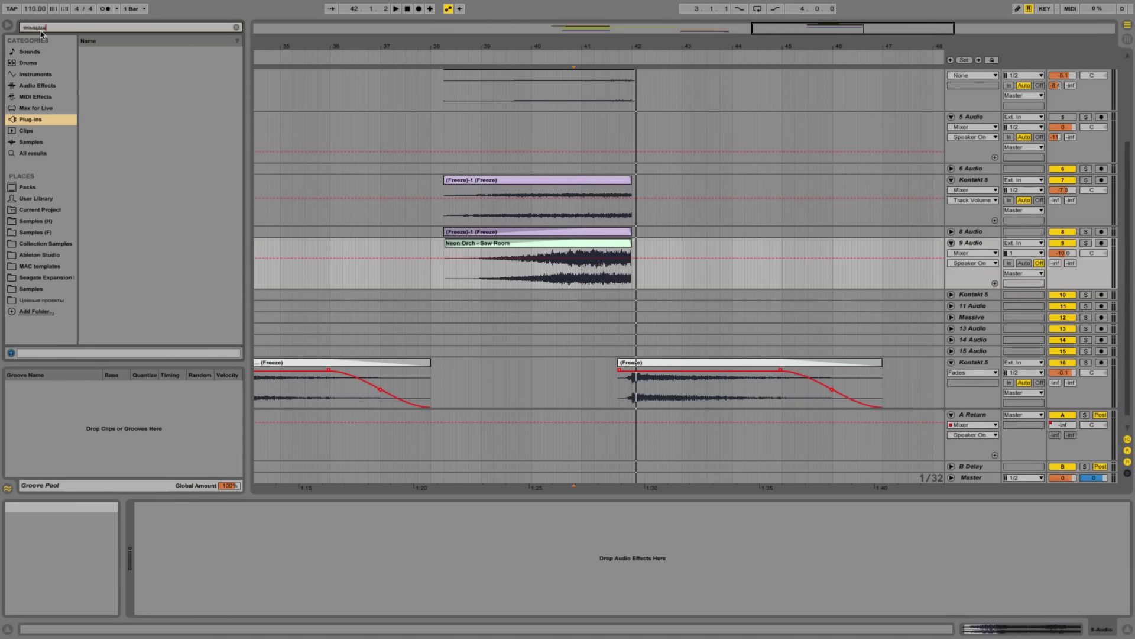
key(BackSpace)
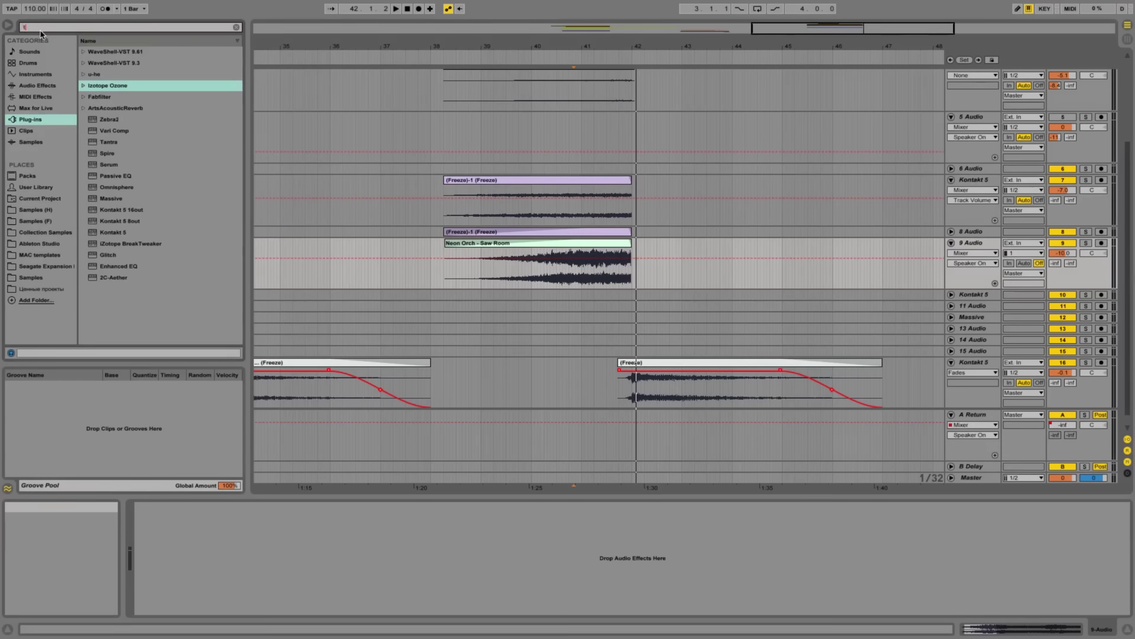
Search the audio effects for "tremolo" and add the Tremolo.adv preset to the 9 Audio track
text(tremolo)
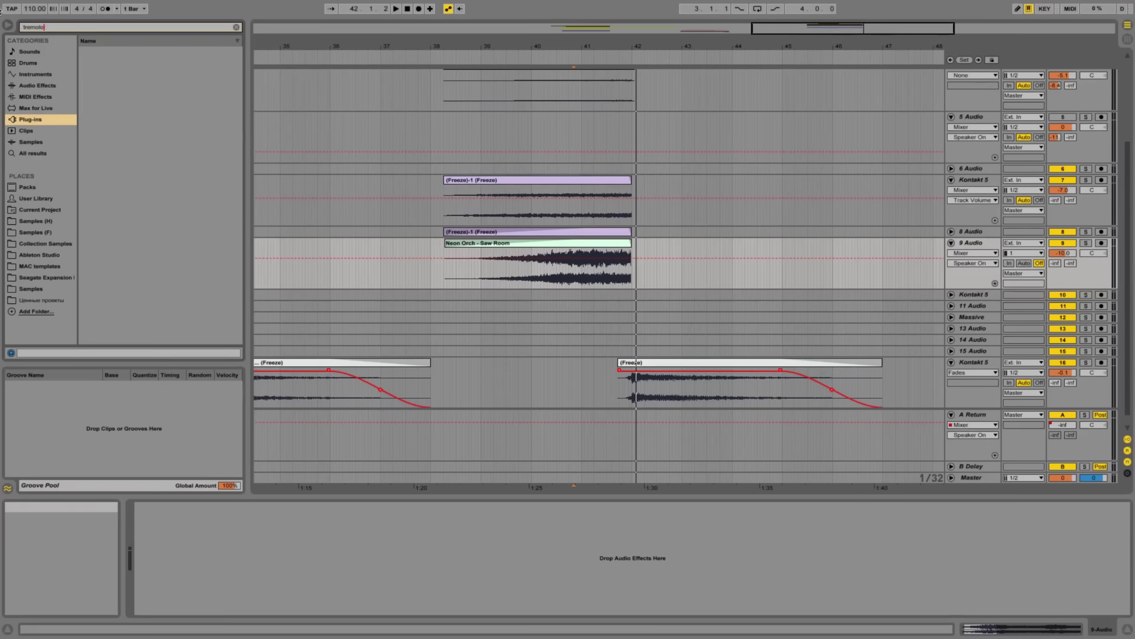
click(39, 86)
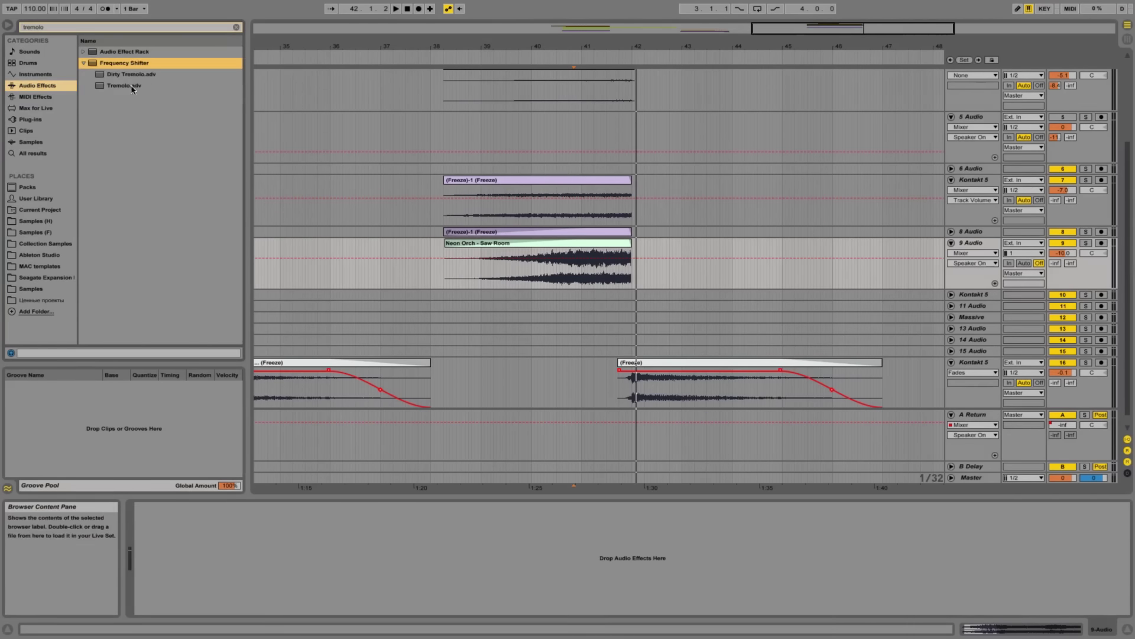
click(131, 85)
drag(986, 247, 986, 247)
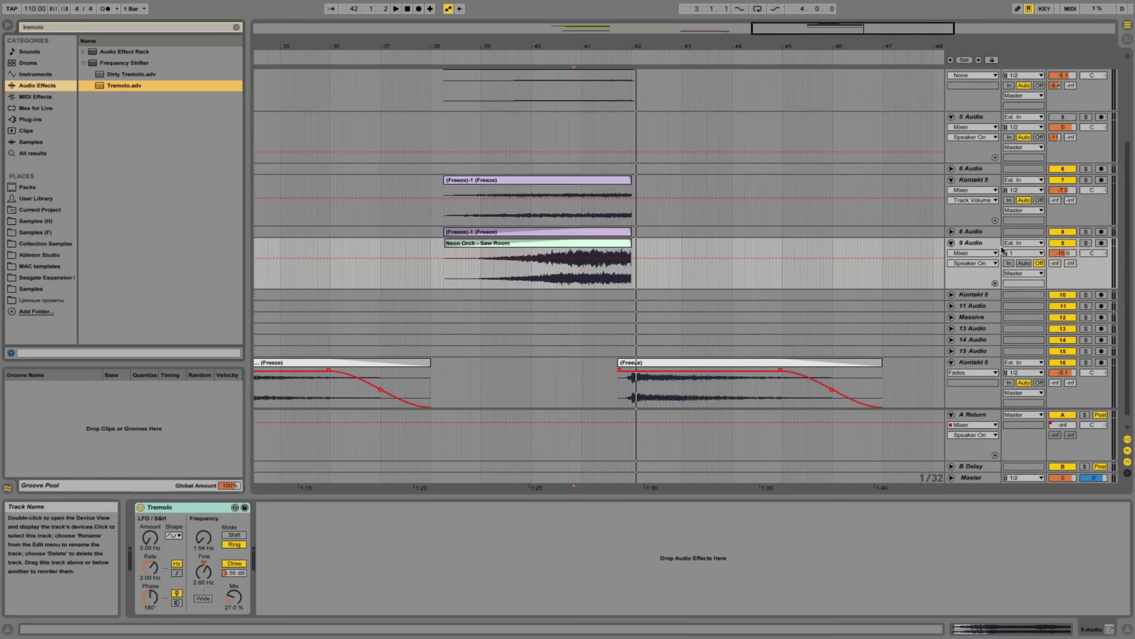
Listen to the tremolo effect on the soloed 9 Audio track, and play the full mix from just before the riser clips
click(1086, 243)
key(space)
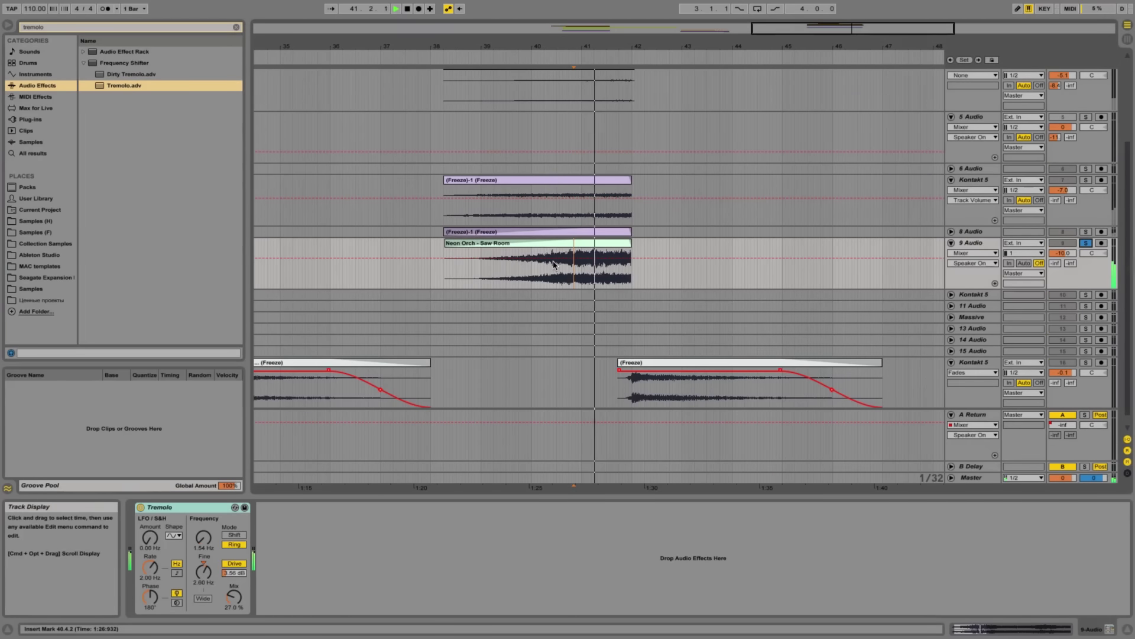
click(1085, 244)
click(441, 280)
key(space)
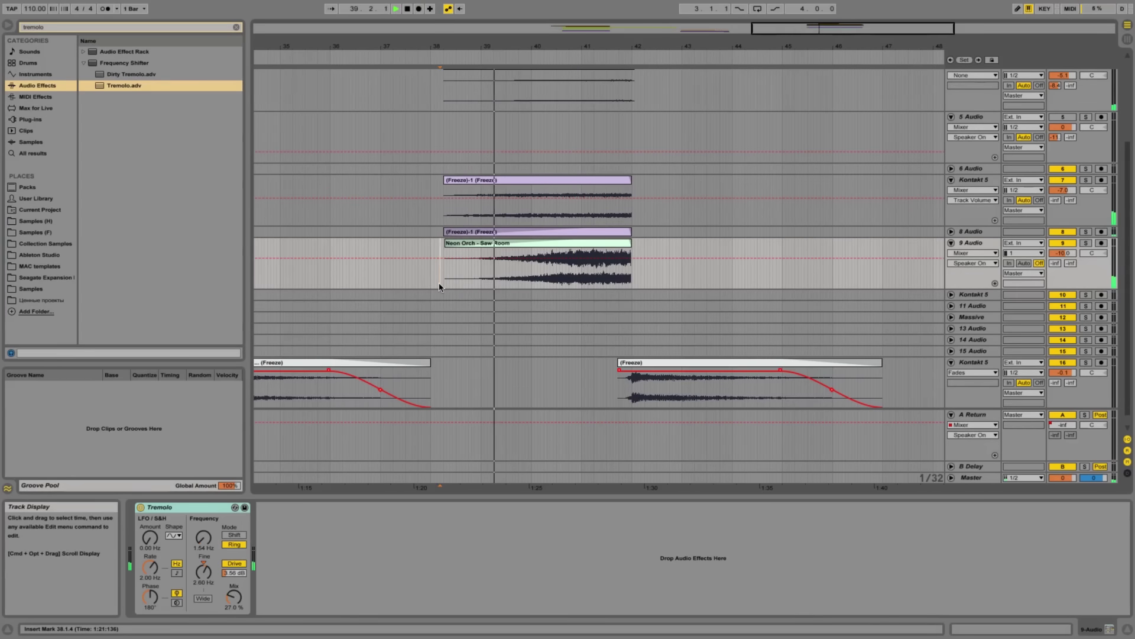
scroll(582, 307, up, 1)
scroll(582, 307, up, 4)
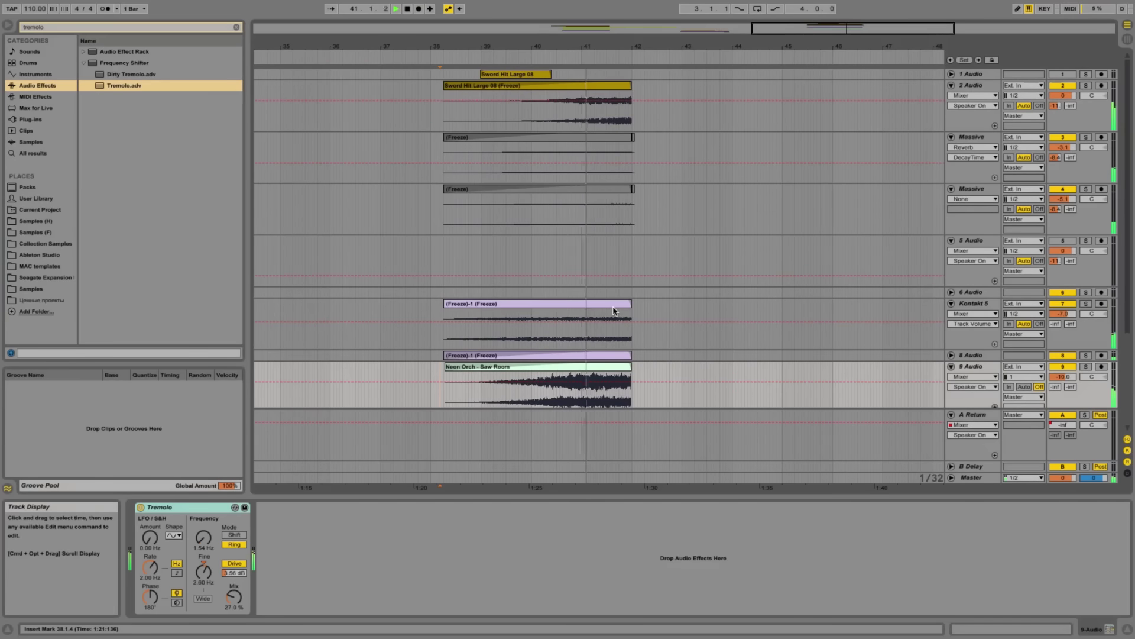
click(1085, 367)
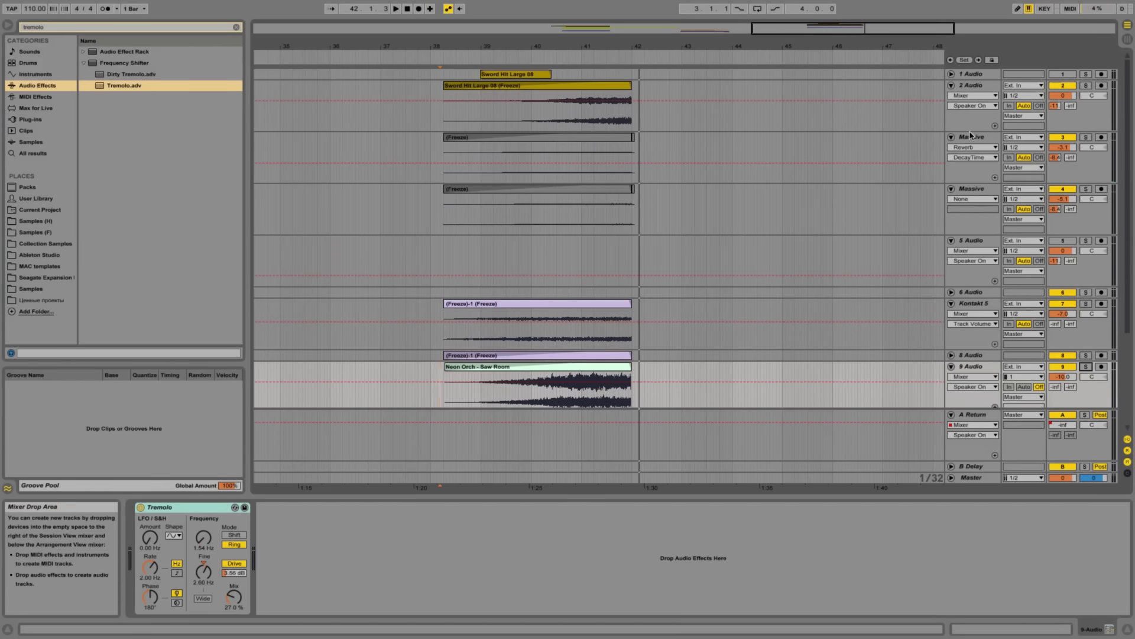
Fold the tracks from 2 Audio through Kontakt 5 and insert a new audio track below 9 Audio
click(951, 137)
click(951, 86)
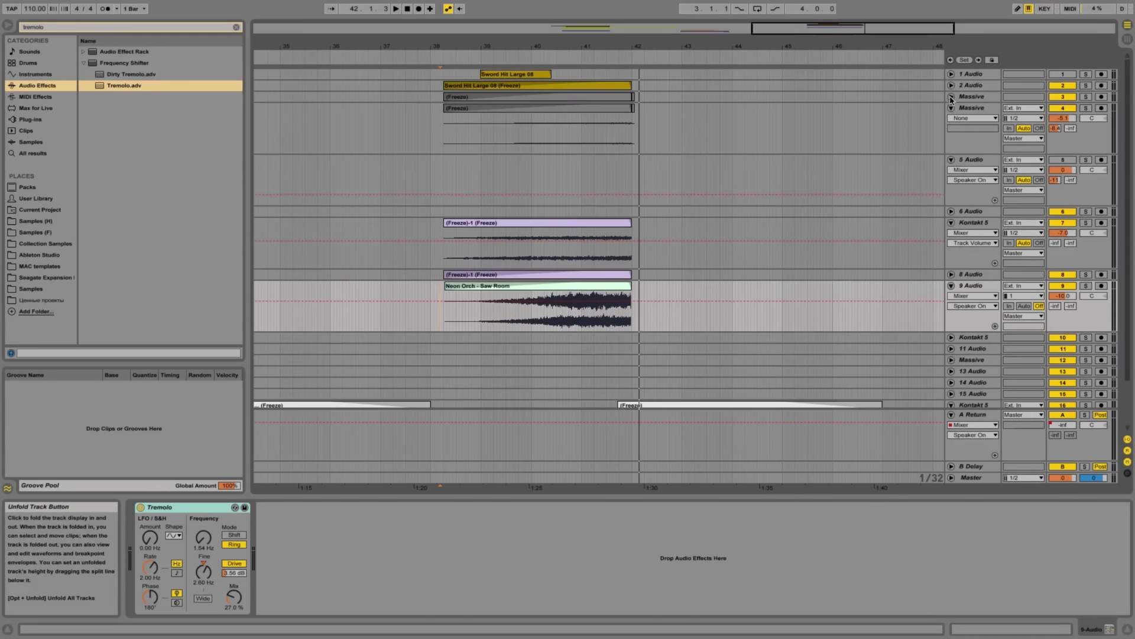
click(951, 108)
click(951, 120)
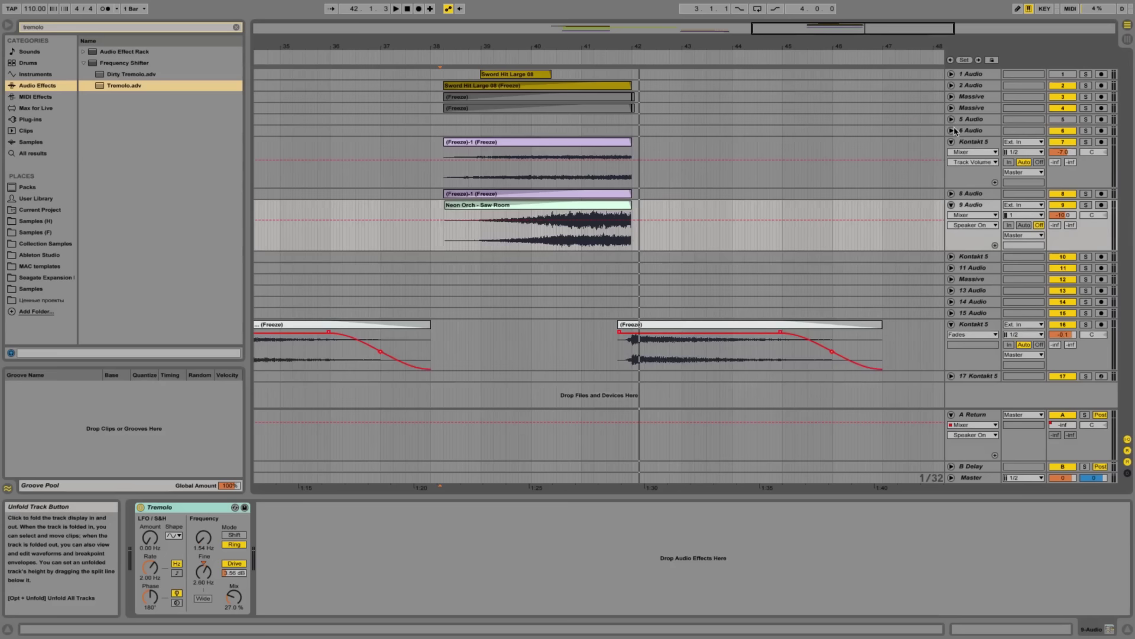
click(951, 142)
click(951, 165)
click(951, 165)
right_click(967, 201)
click(1018, 286)
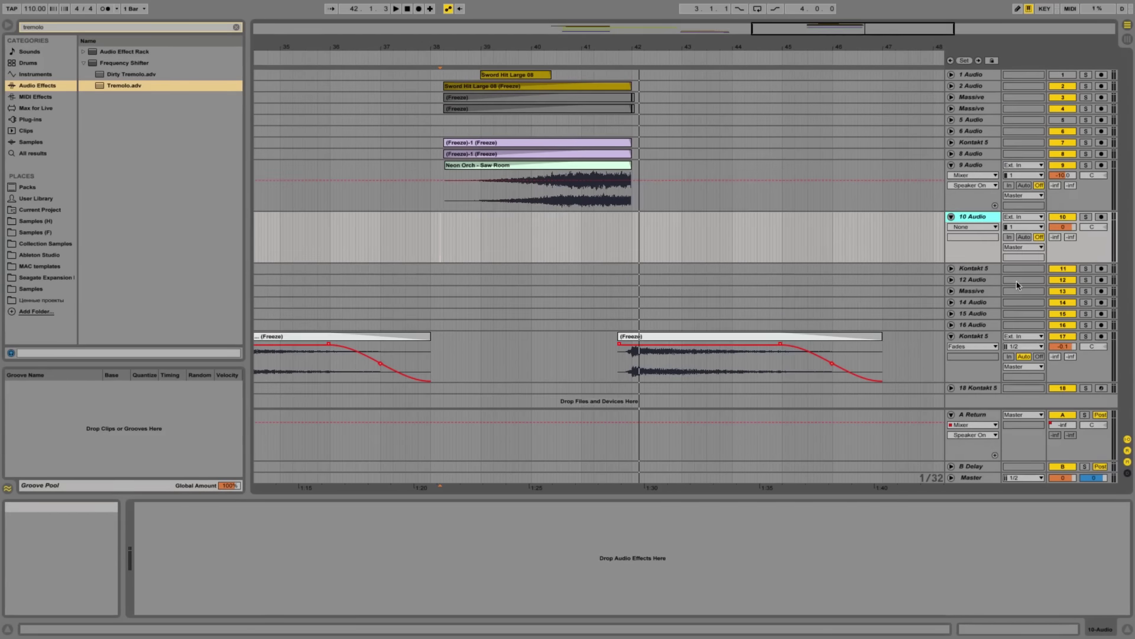
Play the transition into the Kontakt 5 impact clip from just before bar 42
drag(826, 27, 857, 103)
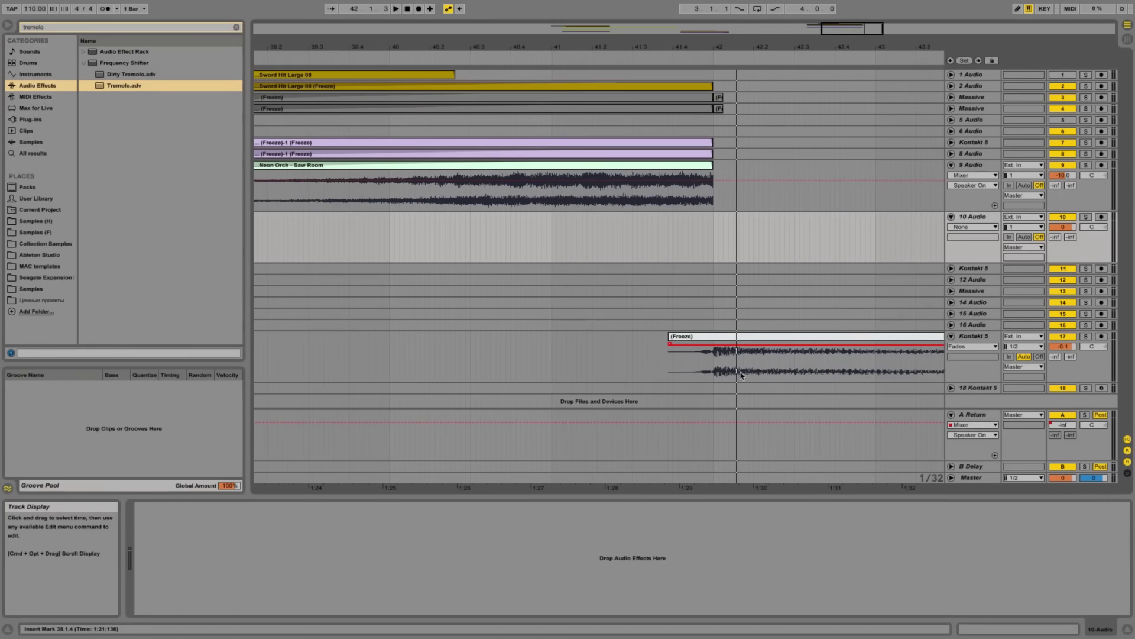
drag(715, 365, 698, 364)
click(699, 364)
key(space)
key(minus)
key(minus)
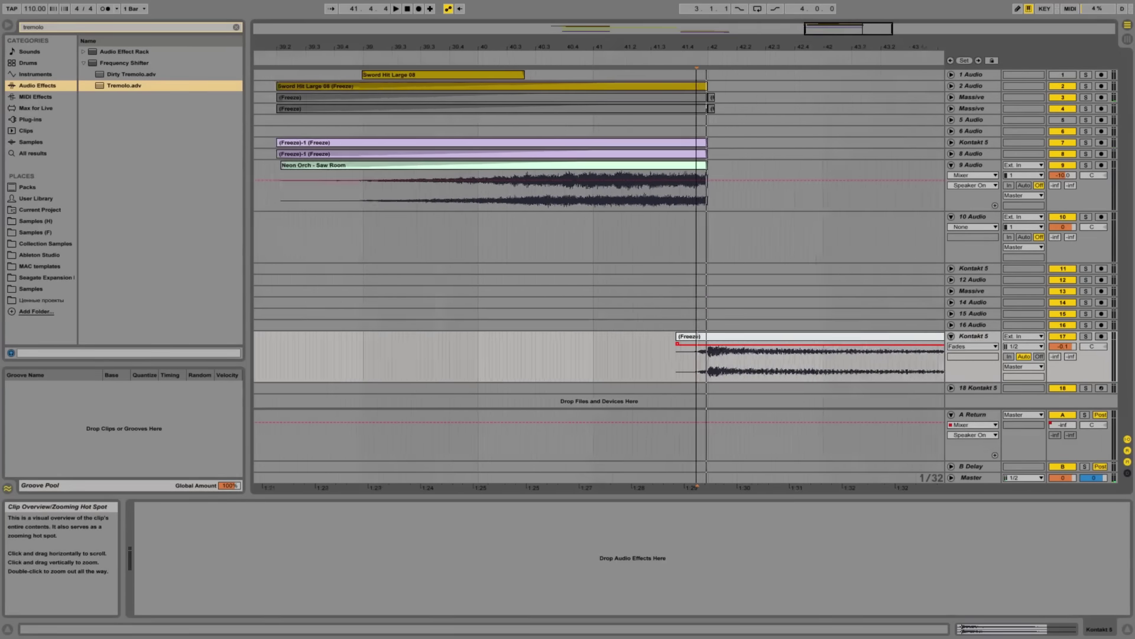
Place the hybrid_whoosh_002 clip on the 10 Audio track around bar 42 and listen to it soloed
drag(415, 325, 699, 247)
key(plus)
key(plus)
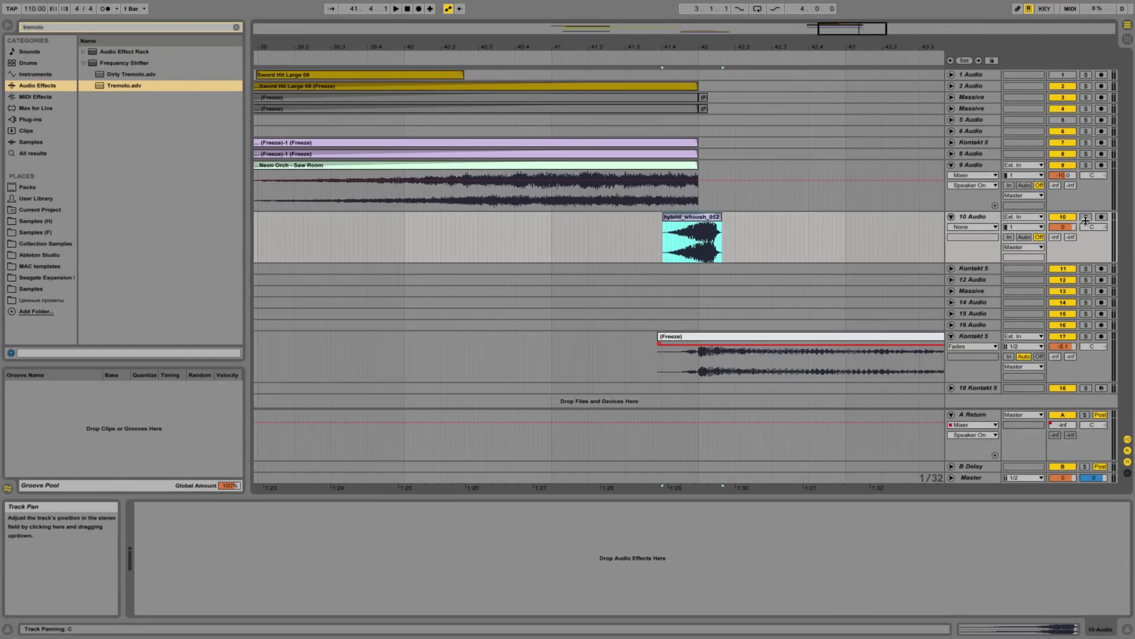
click(1086, 220)
key(space)
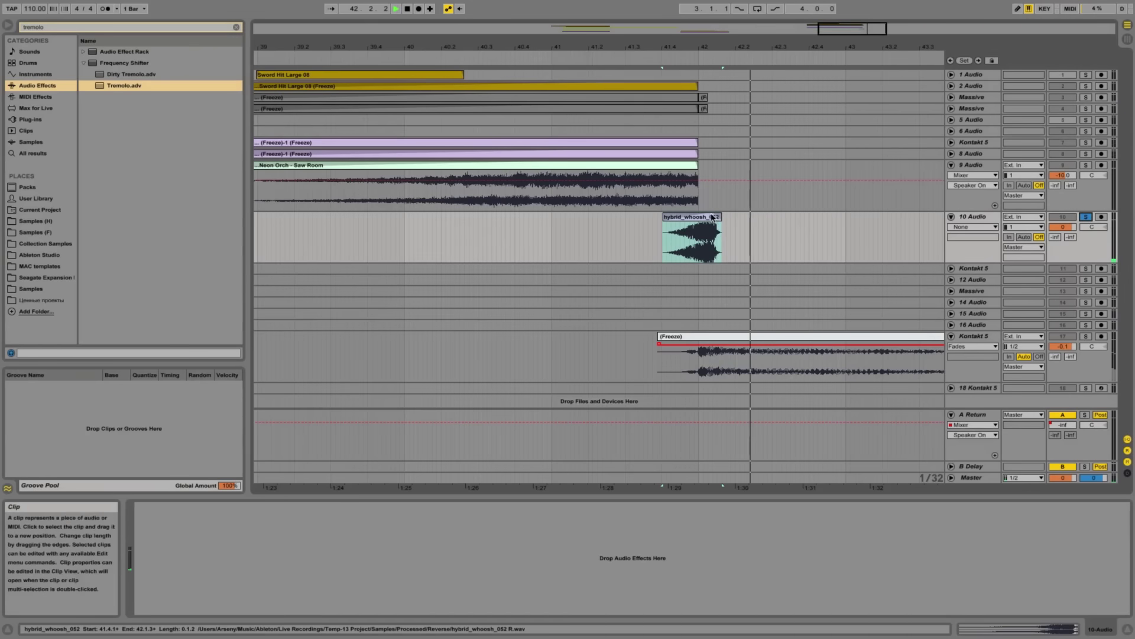
Shift the hybrid_whoosh_002 clip slightly earlier on 10 Audio so its peak falls near bar 42, and replay it
drag(714, 217, 701, 218)
key(space)
click(983, 220)
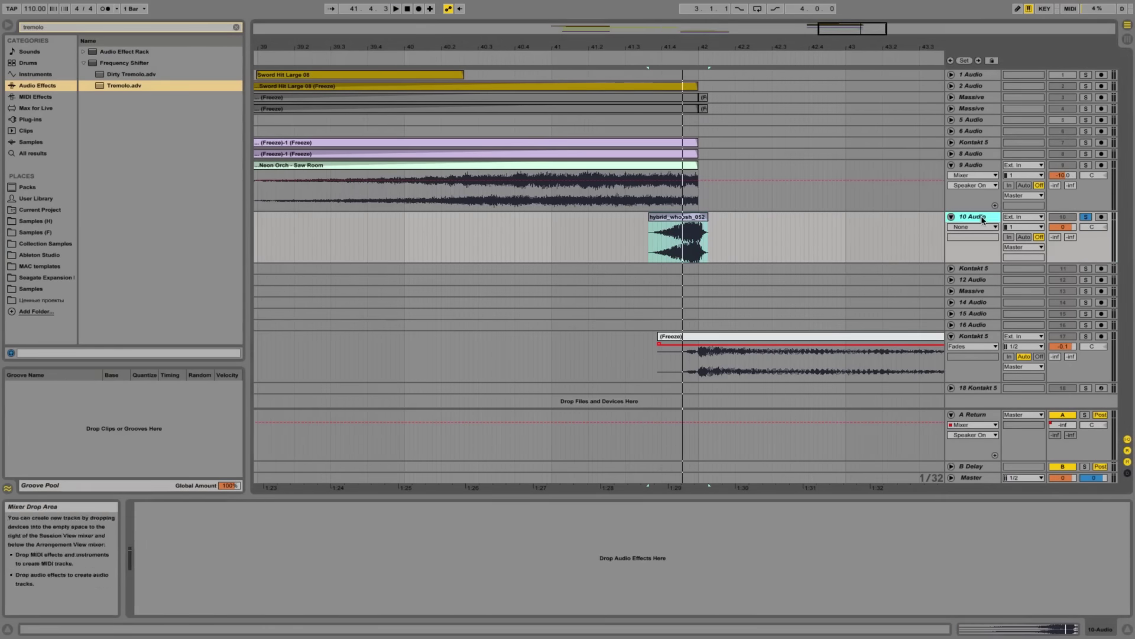
Move the hybrid_whoosh_002 clip to the 16 Audio track, unfold that track and nudge the clip to start at 41.3.3
drag(868, 29, 809, 59)
drag(516, 217, 507, 324)
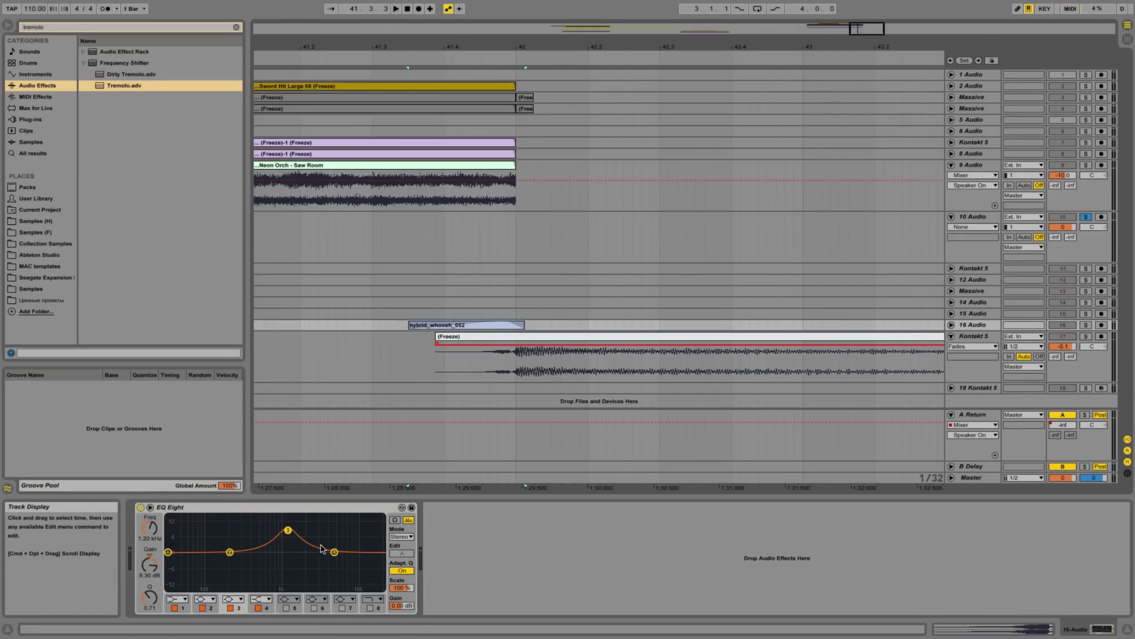
click(951, 325)
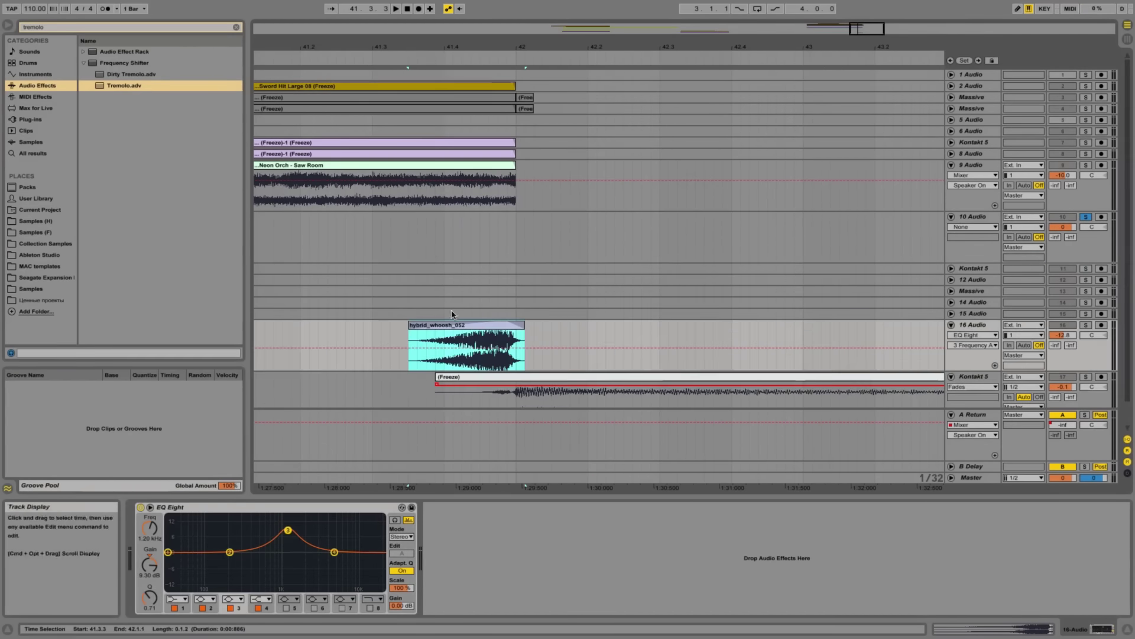
drag(500, 325, 508, 325)
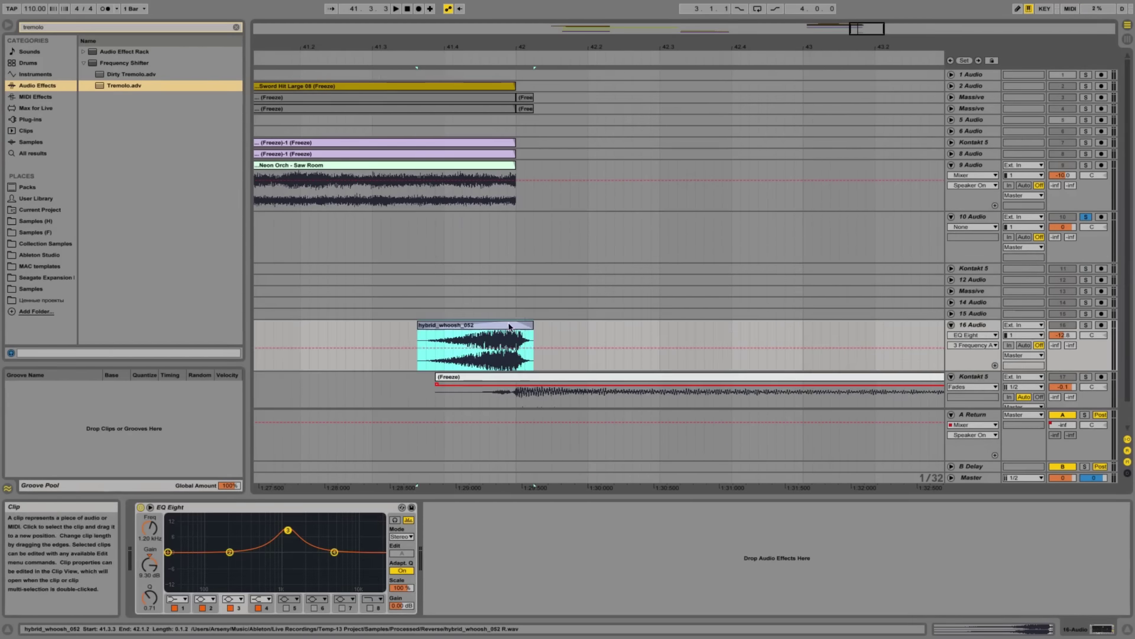
Solo the 16 Audio track, listen to the hybrid_whoosh_002 clip and check its placement against the rest of the arrangement
click(1086, 325)
key(space)
key(space)
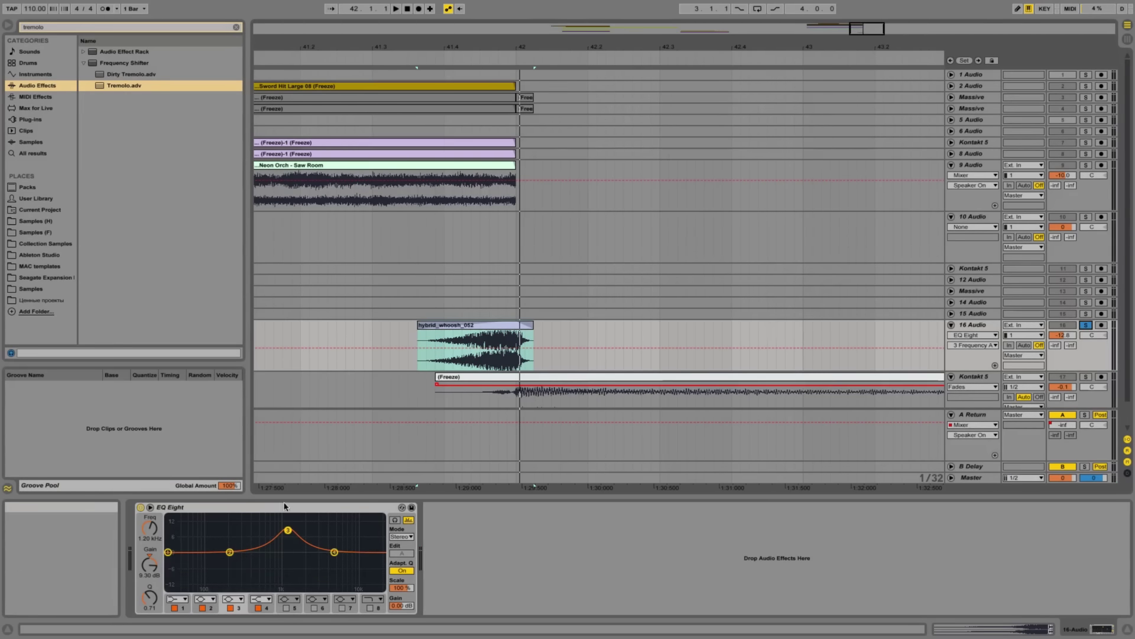
drag(760, 47, 714, 27)
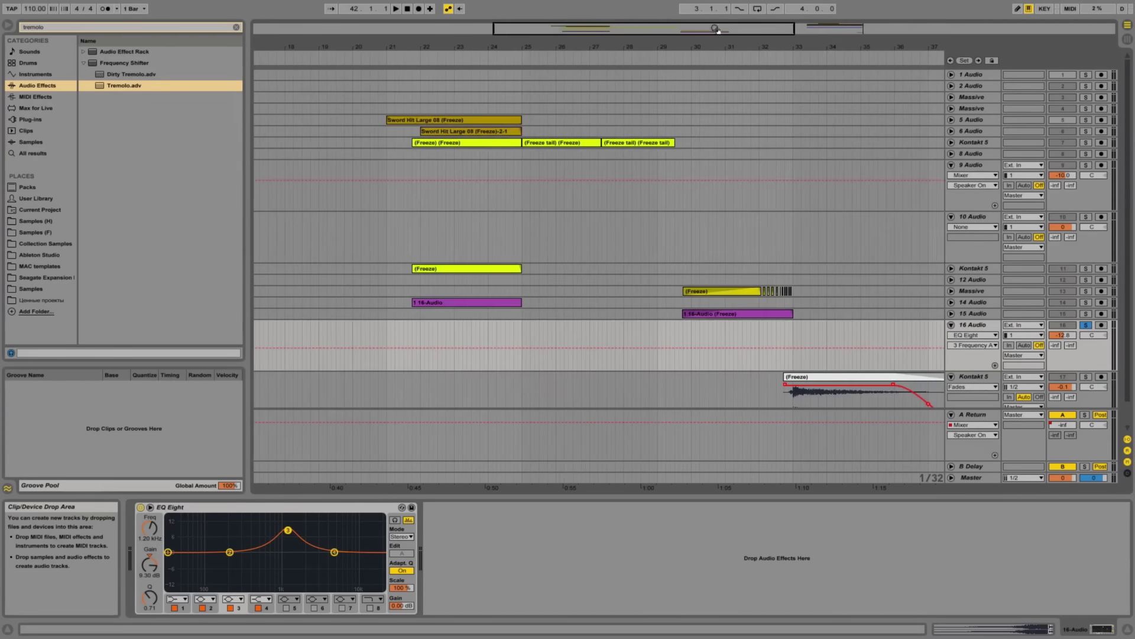
scroll(894, 242, down, 2)
drag(793, 25, 887, 31)
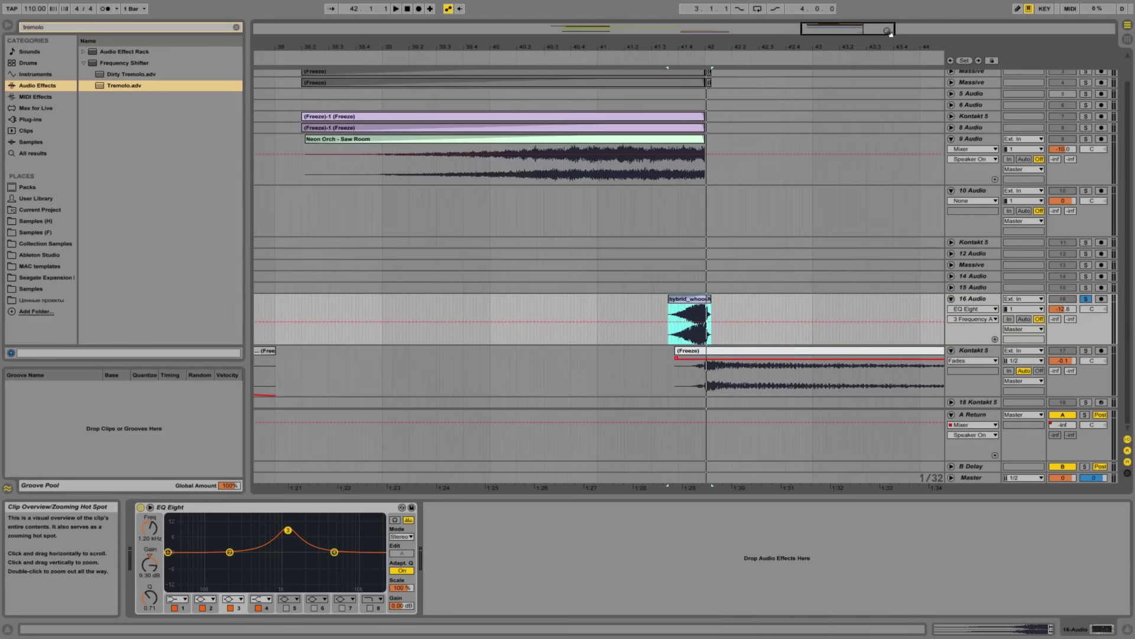
mouse_move(699, 300)
mouse_down()
mouse_move(696, 274)
mouse_move(689, 312)
mouse_up()
click(972, 299)
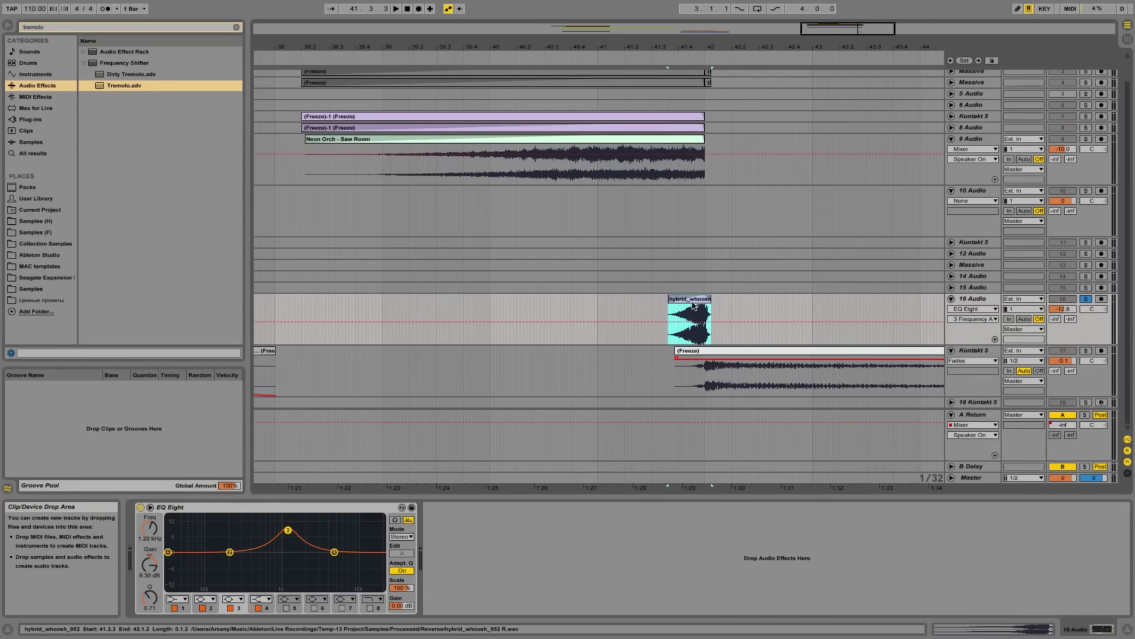
Automate the EQ Eight band 3 frequency on 16 Audio to rise to 7.33 kHz over the hybrid_whoosh_002 clip, and play it
right_click(150, 534)
click(166, 539)
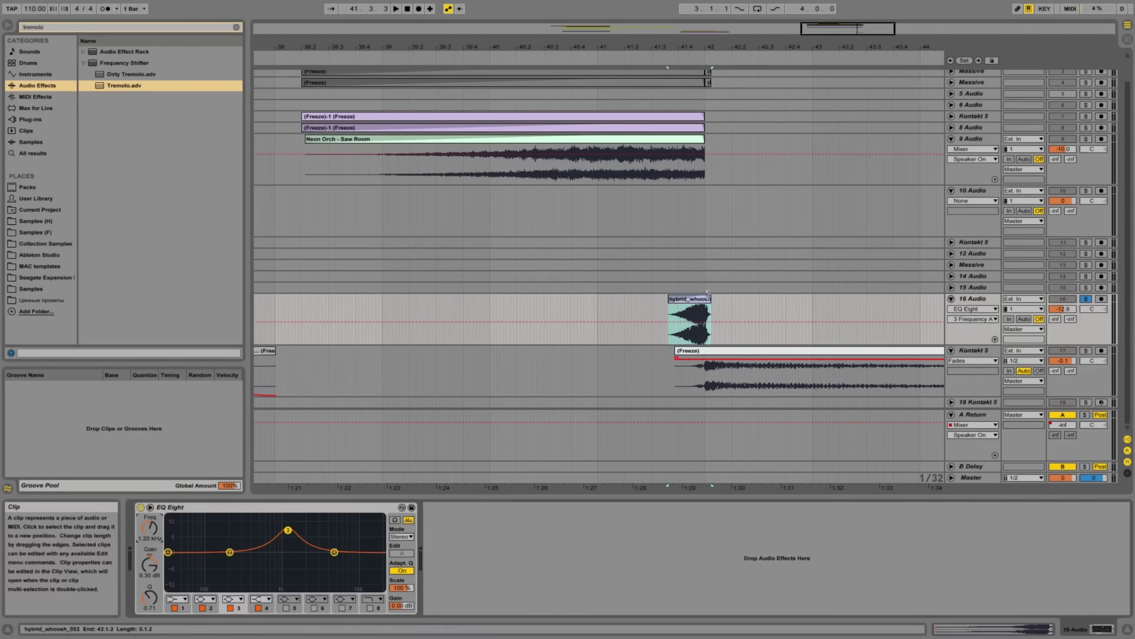
click(671, 322)
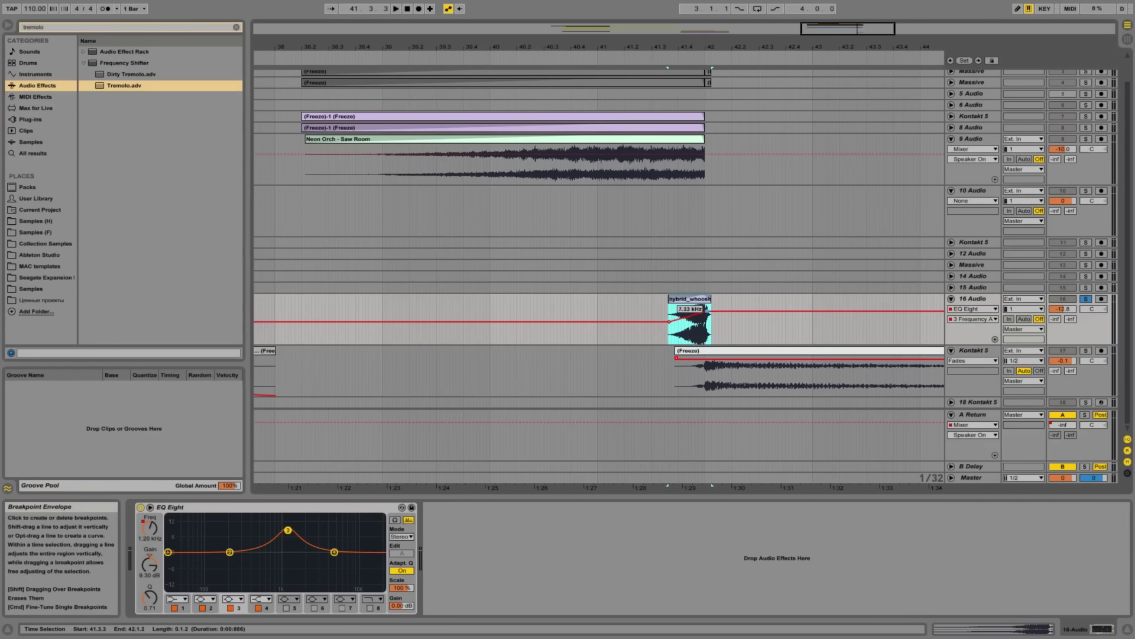
click(665, 306)
key(space)
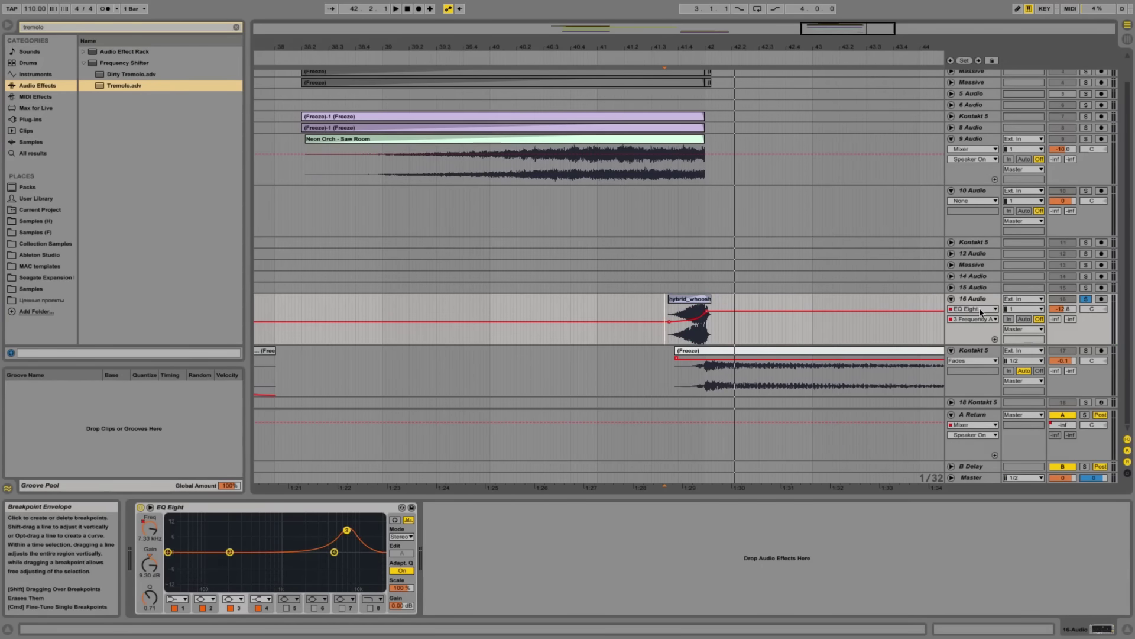
Unsolo 16 Audio, listen to the whoosh within the full mix and lower the track's volume to -14.6 dB
drag(890, 26, 890, 44)
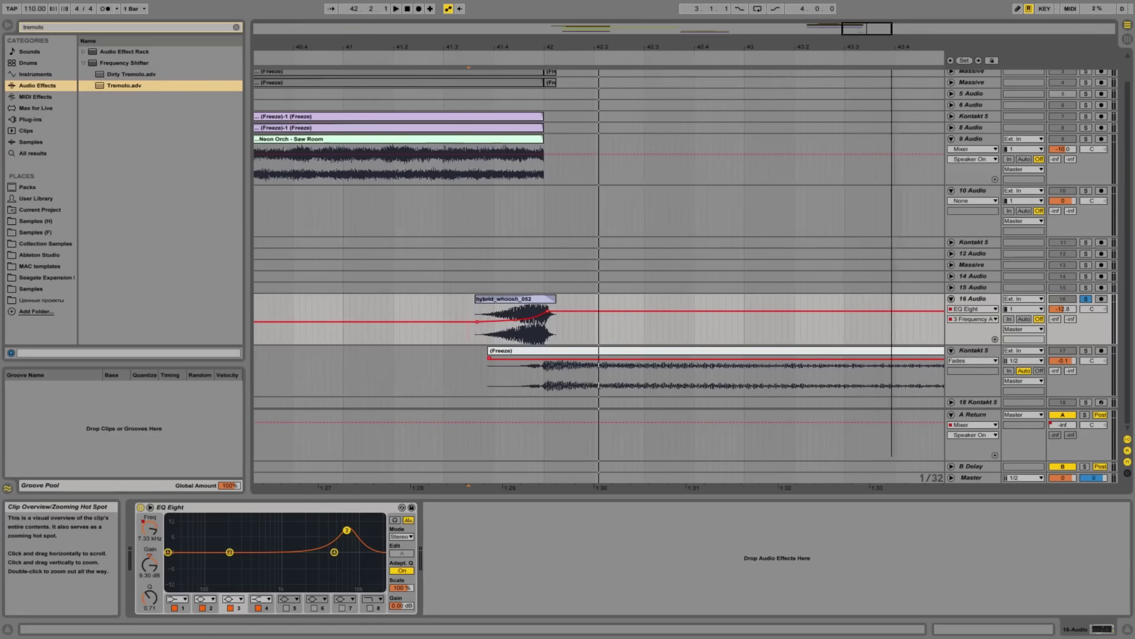
click(1087, 298)
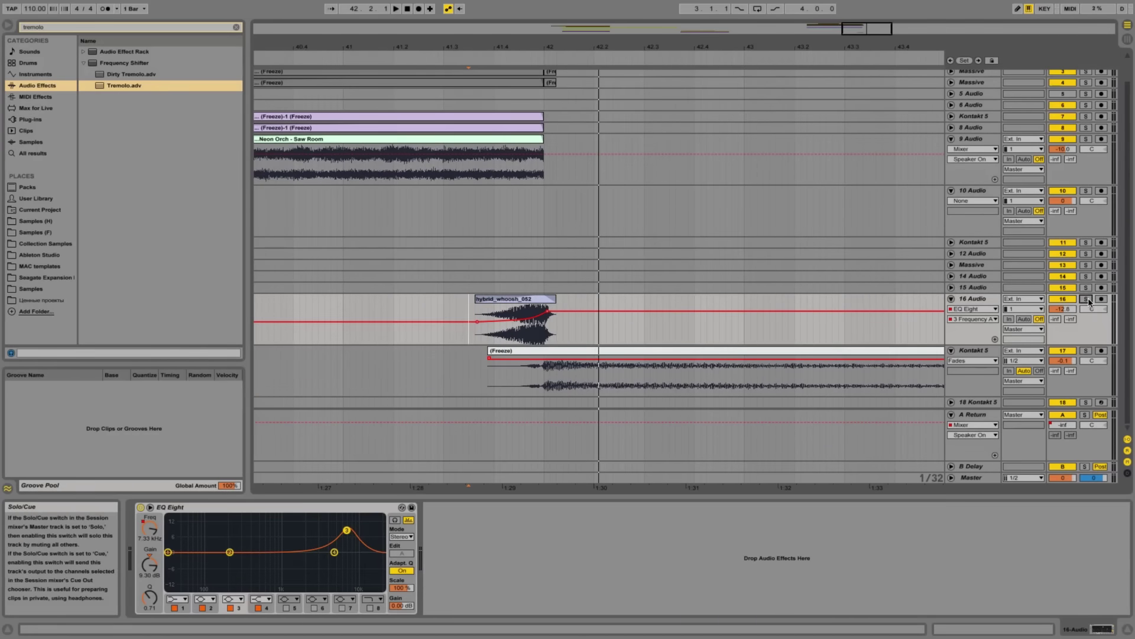
key(space)
key(space)
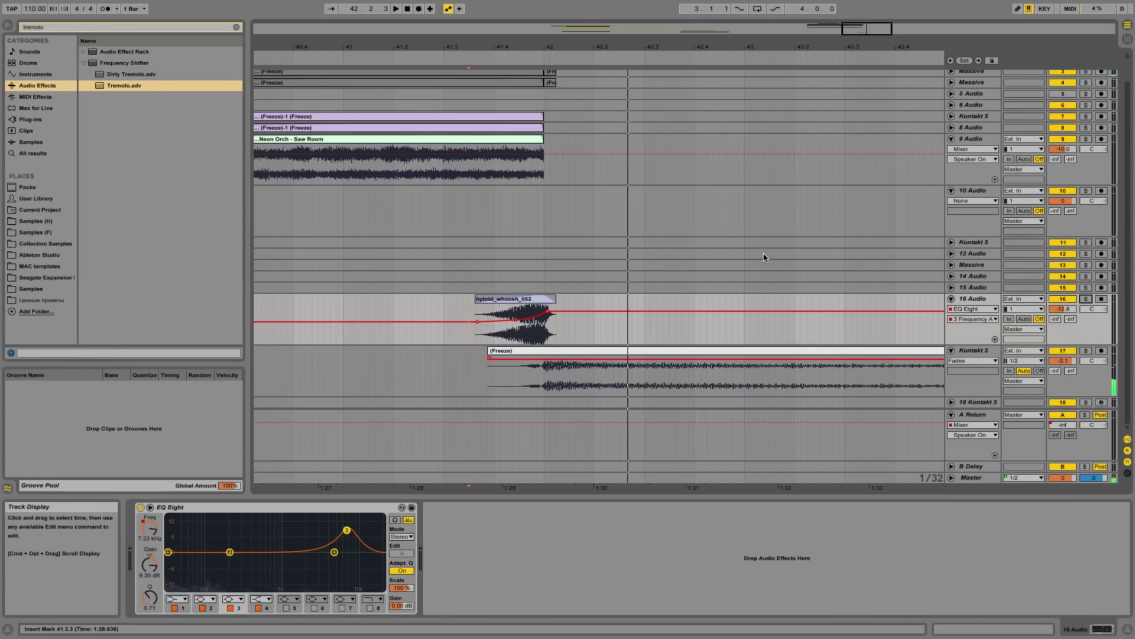
key(space)
drag(1062, 309, 1062, 314)
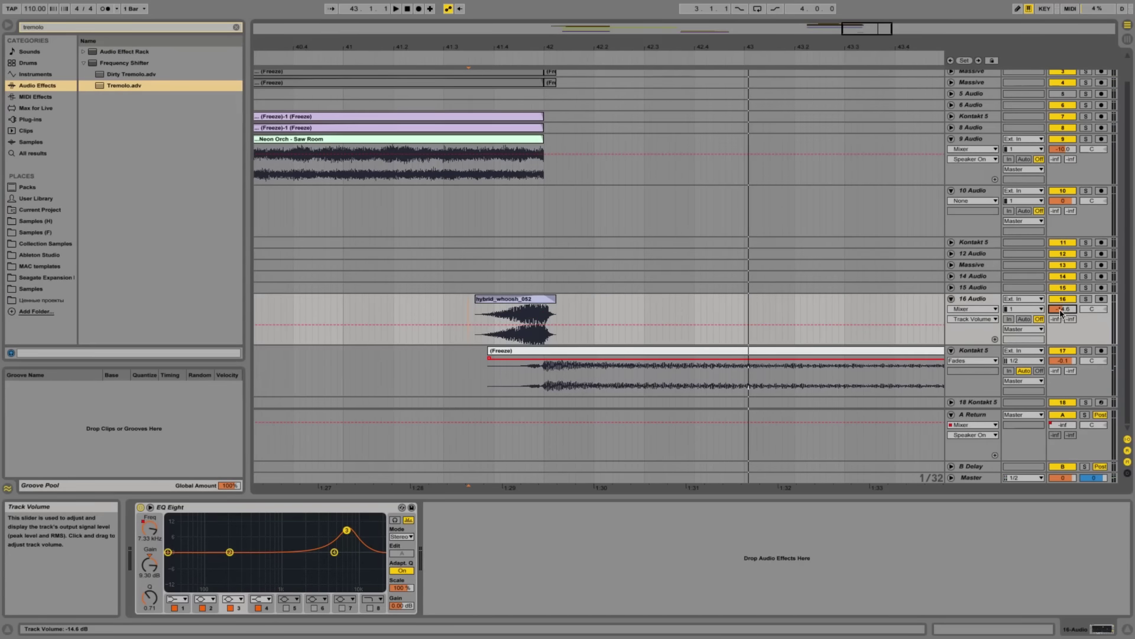
Insert an audio track below 16 Audio, set its input to Resampling and arm it for recording
drag(852, 51, 852, 94)
right_click(964, 341)
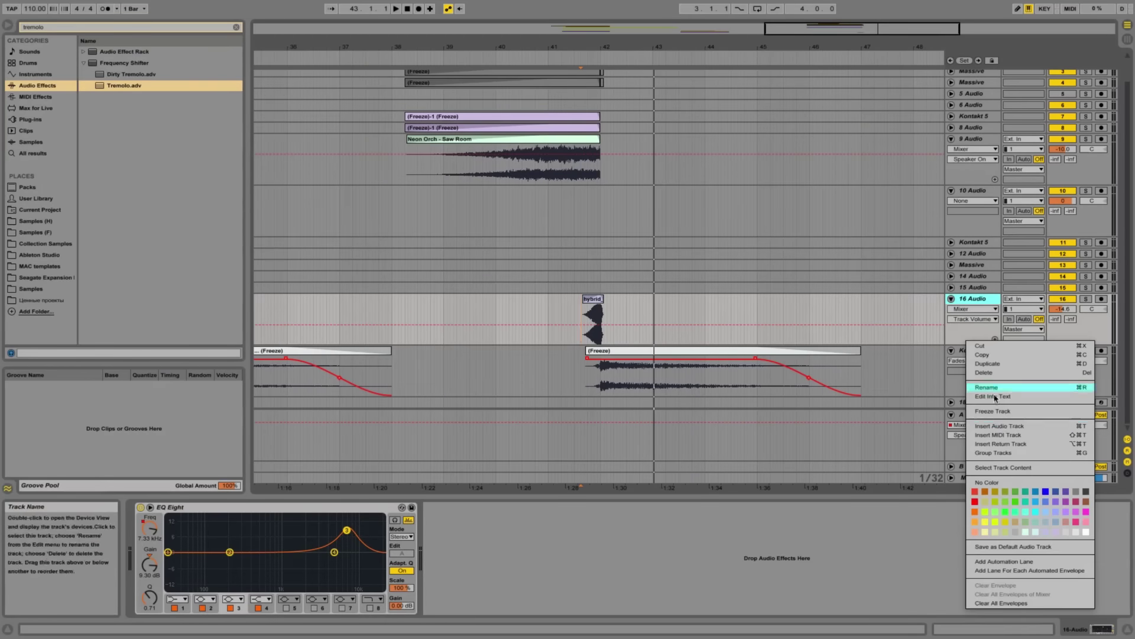
click(1001, 426)
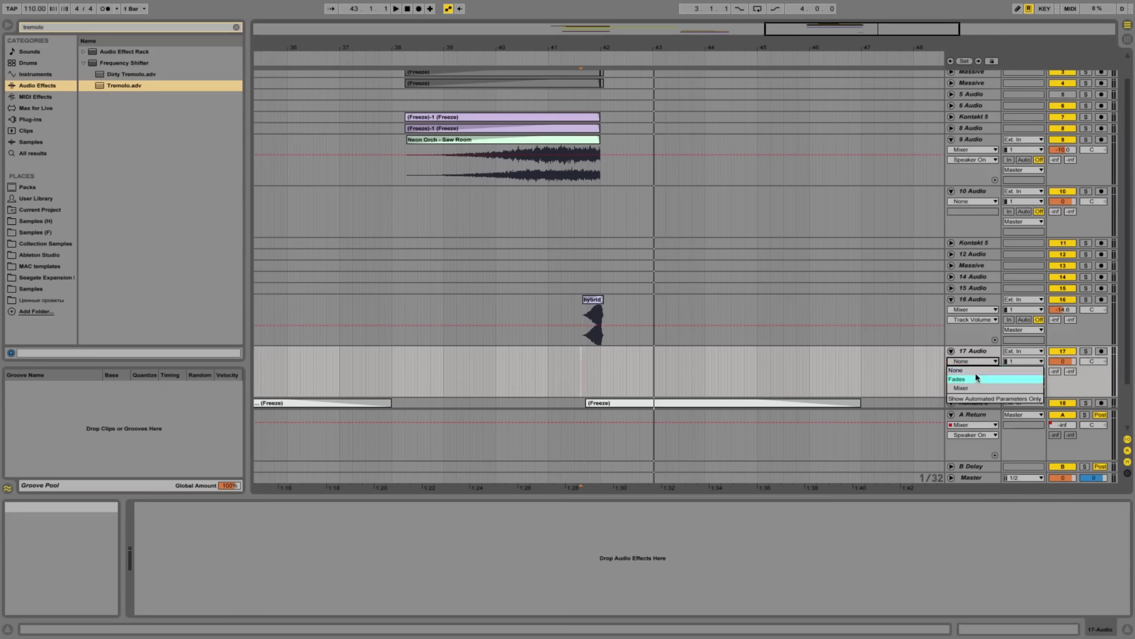
click(1023, 351)
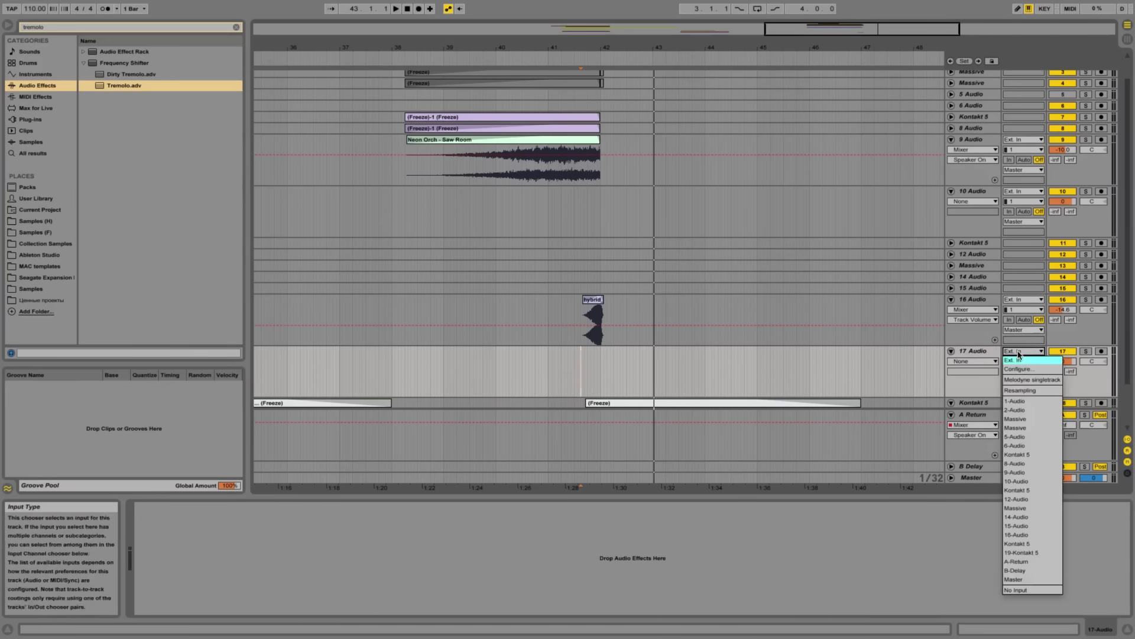
click(1025, 391)
click(1102, 351)
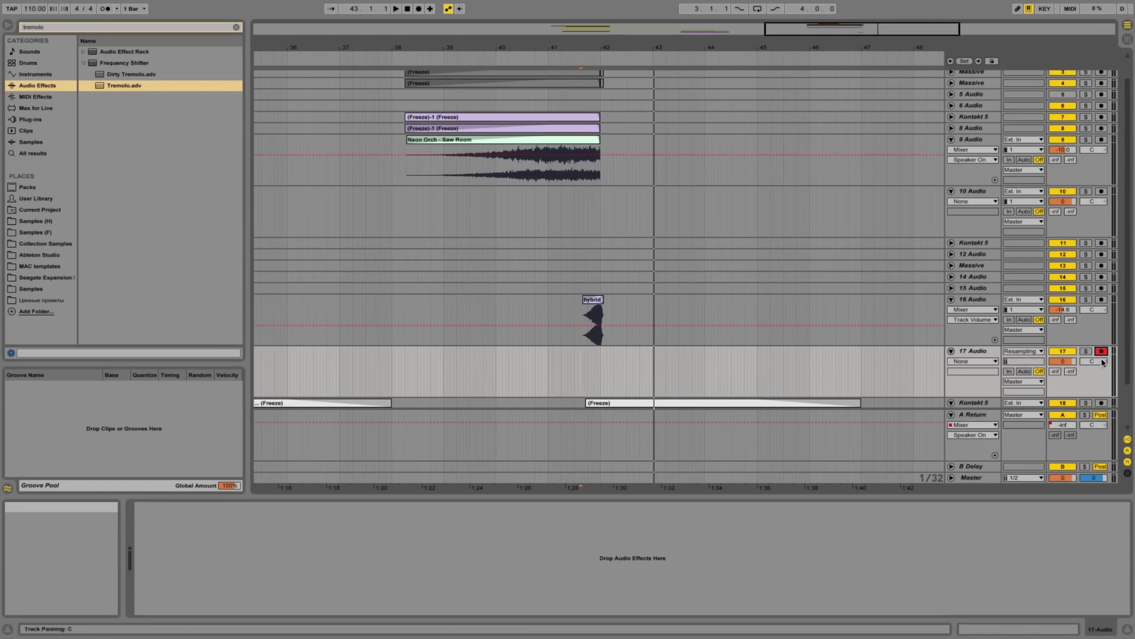
Record the riser mix onto 17 Audio from 38.1.4 to past bar 42, and delete the recorded tail after 42.2.1
scroll(483, 274, down, 2)
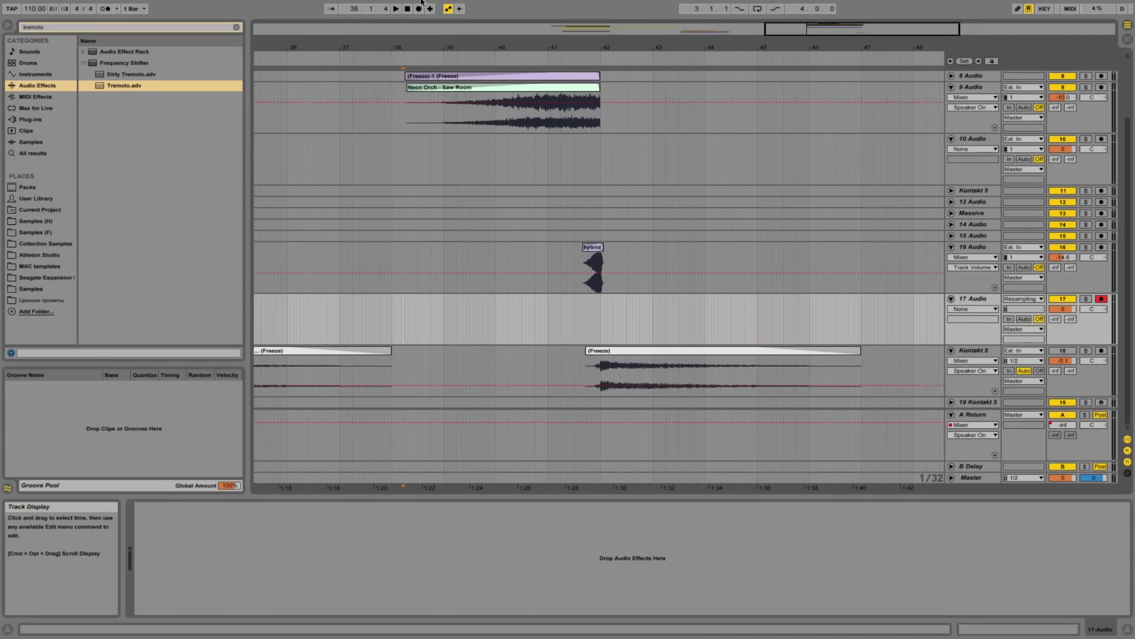
click(419, 9)
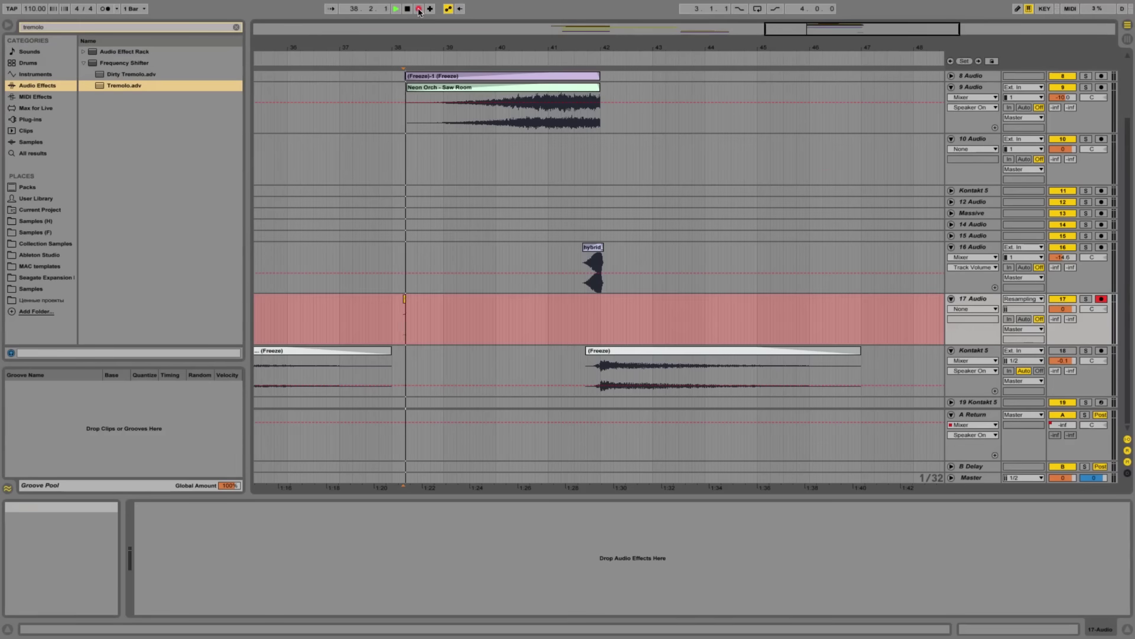
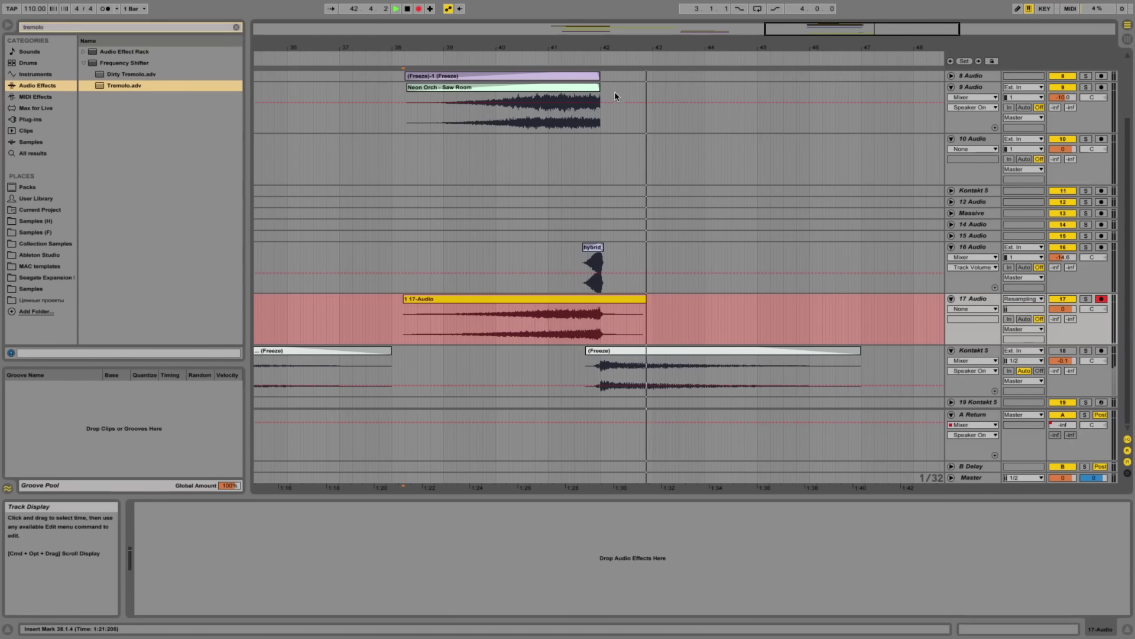
key(space)
drag(663, 322, 615, 324)
key(Delete)
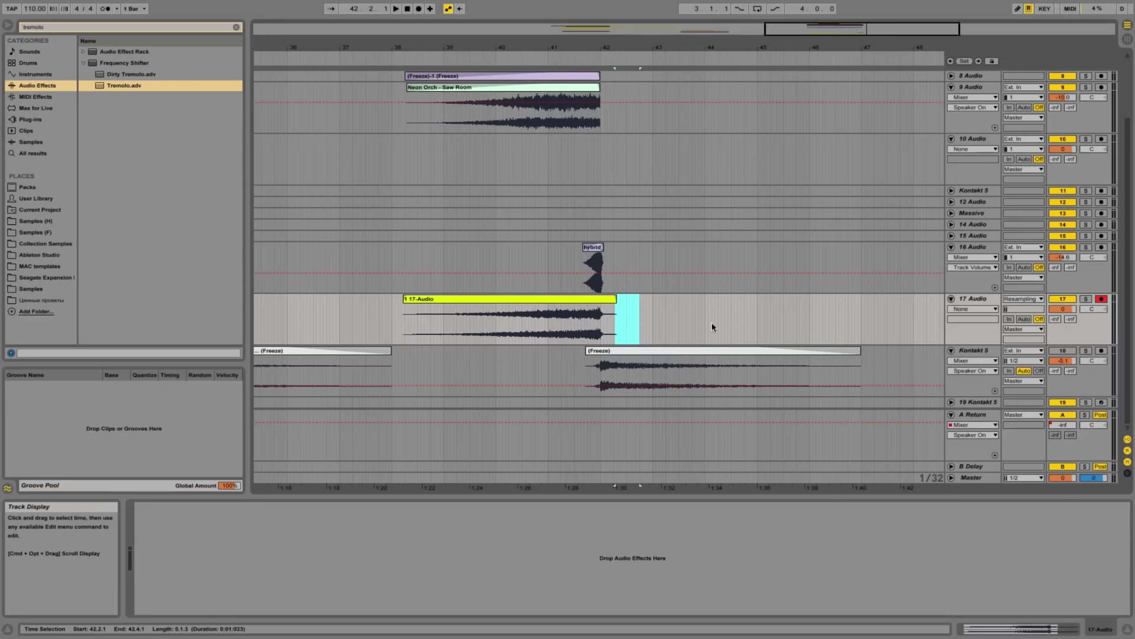
Show the fades on 17 Audio and add a short fade-out at the end of the recorded clip
click(953, 310)
click(964, 322)
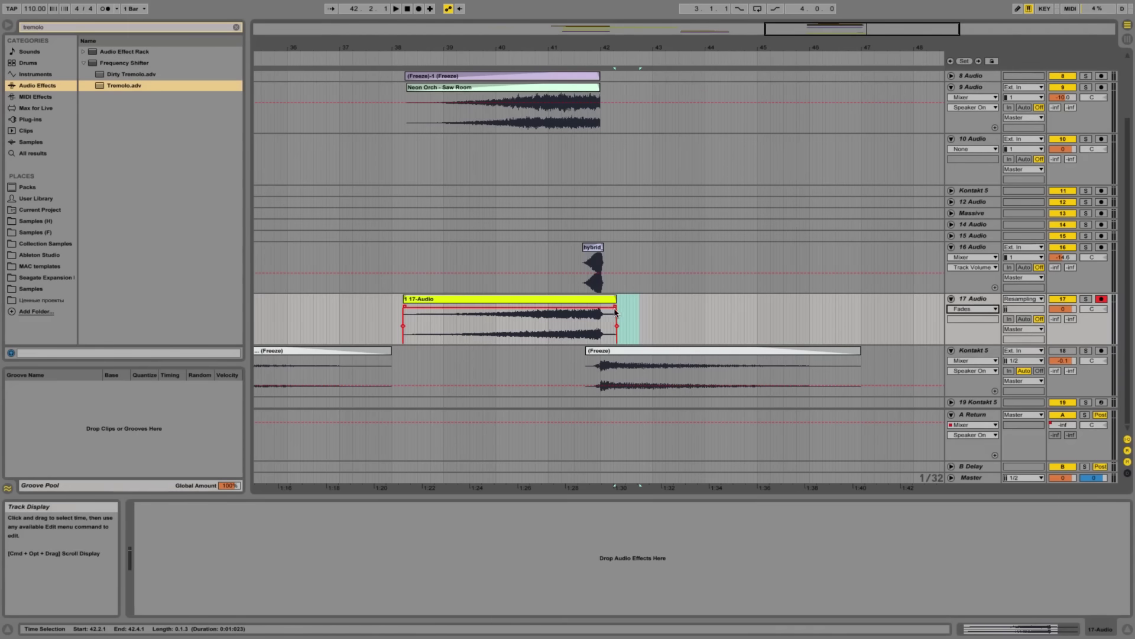
click(615, 308)
drag(619, 310, 608, 309)
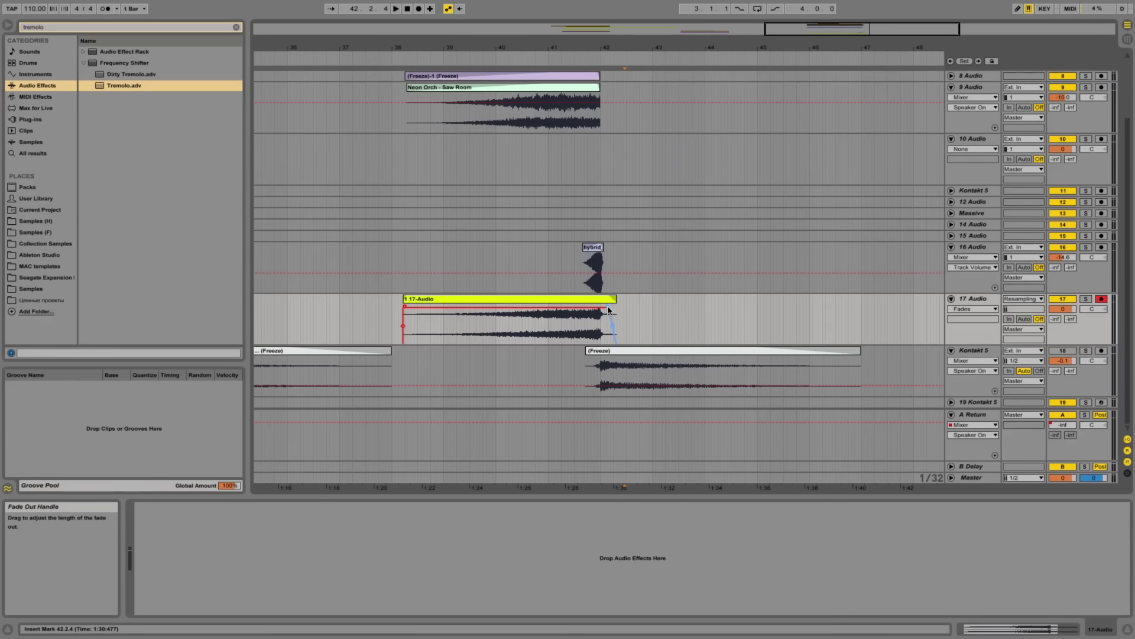
Solo 17 Audio to hear the resampled riser from 40.2.4, and insert an empty audio track below it
click(1086, 298)
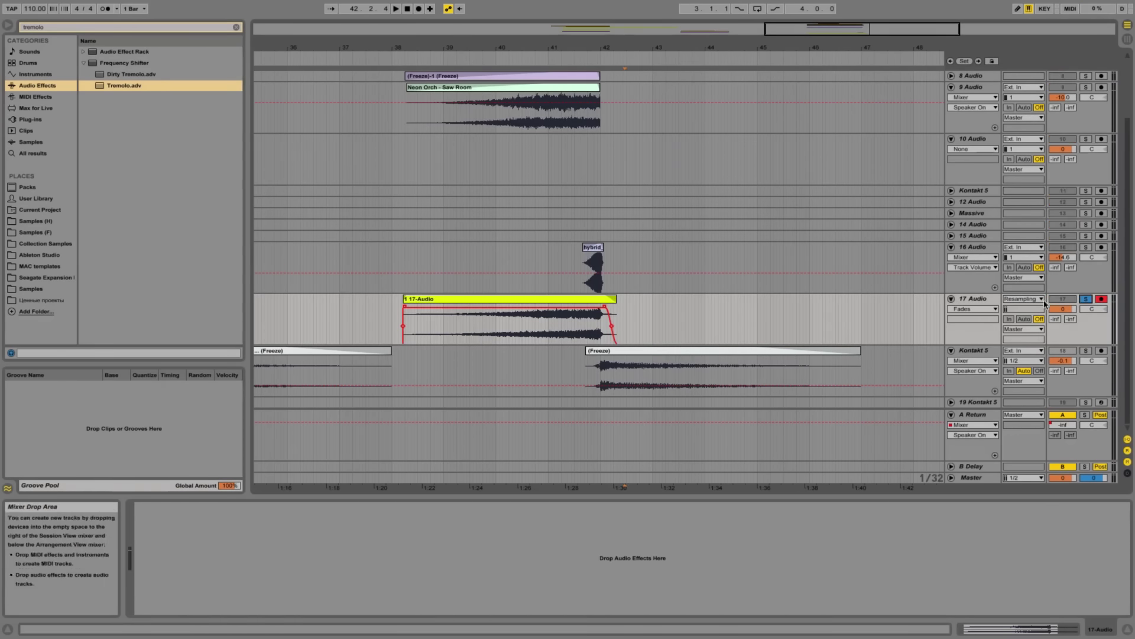
click(521, 362)
key(space)
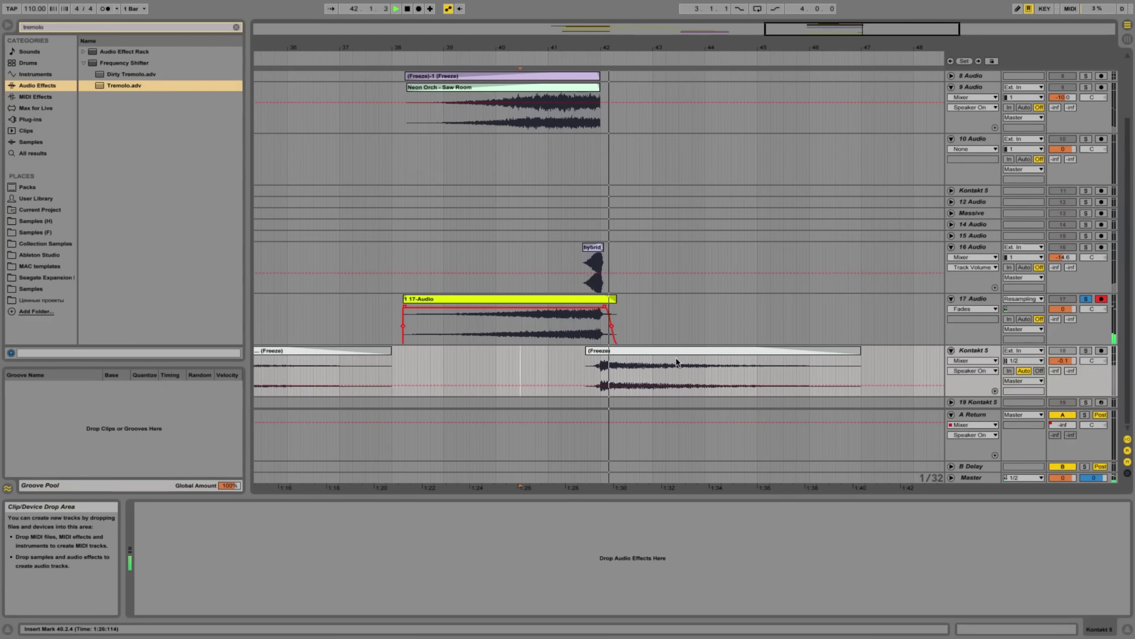
right_click(985, 327)
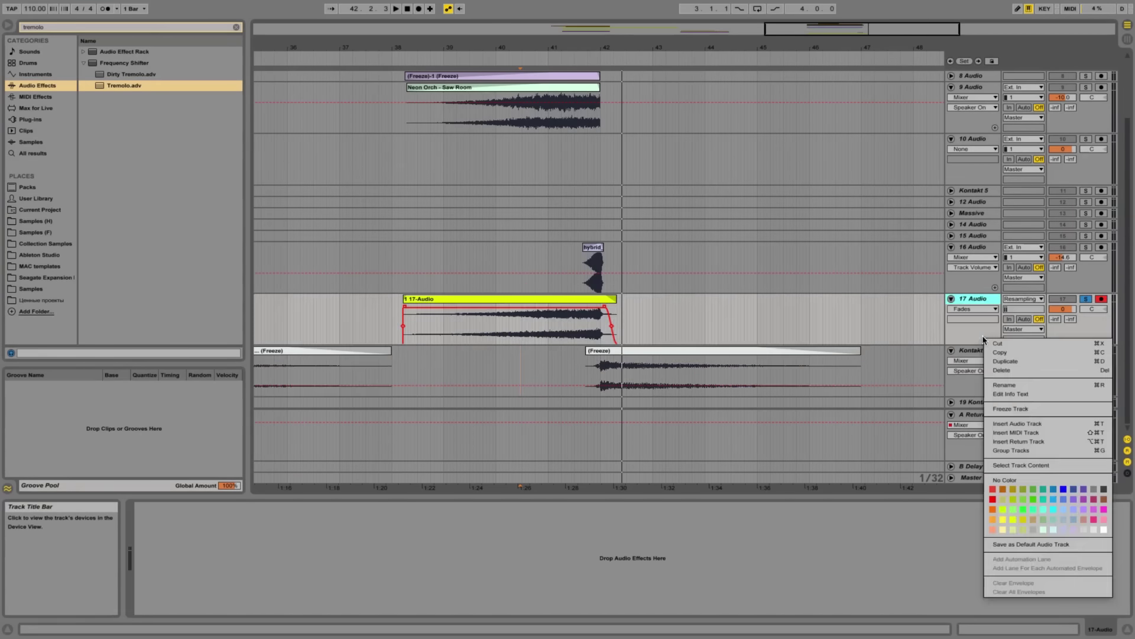
click(1005, 421)
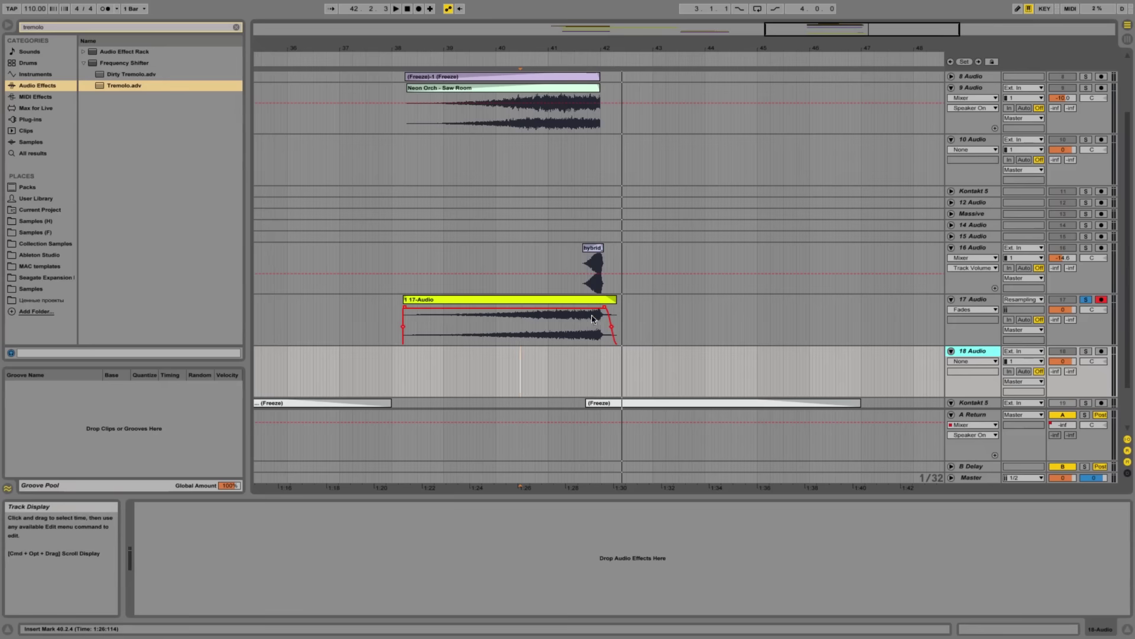
Find Filter Delay among the audio effects and add it to 17 Audio
double_click(593, 319)
click(103, 29)
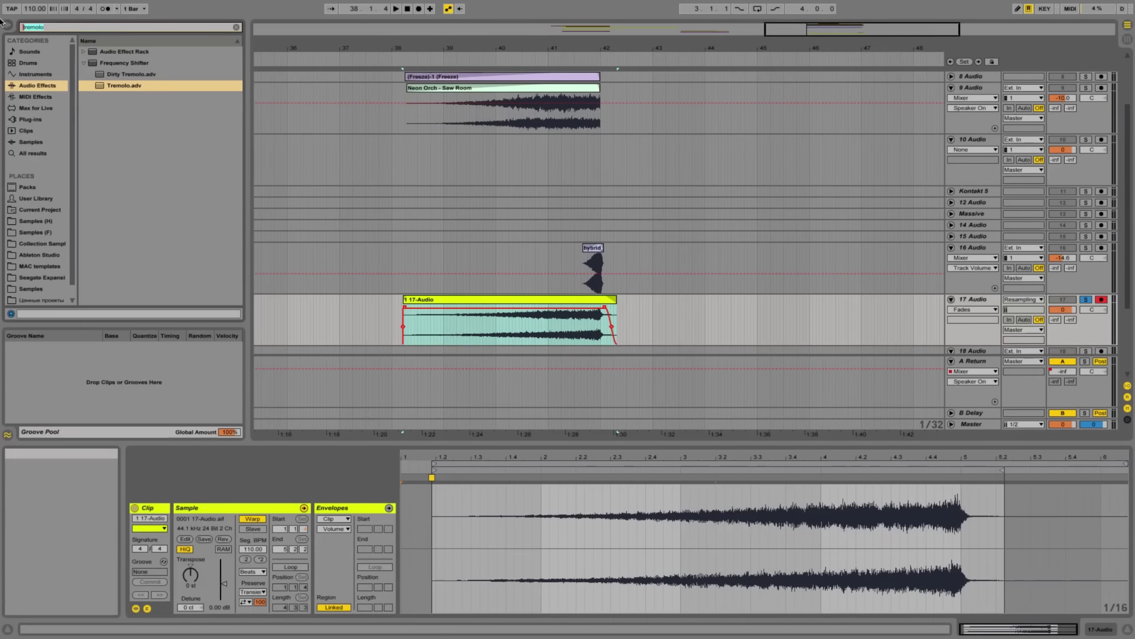
text(filter)
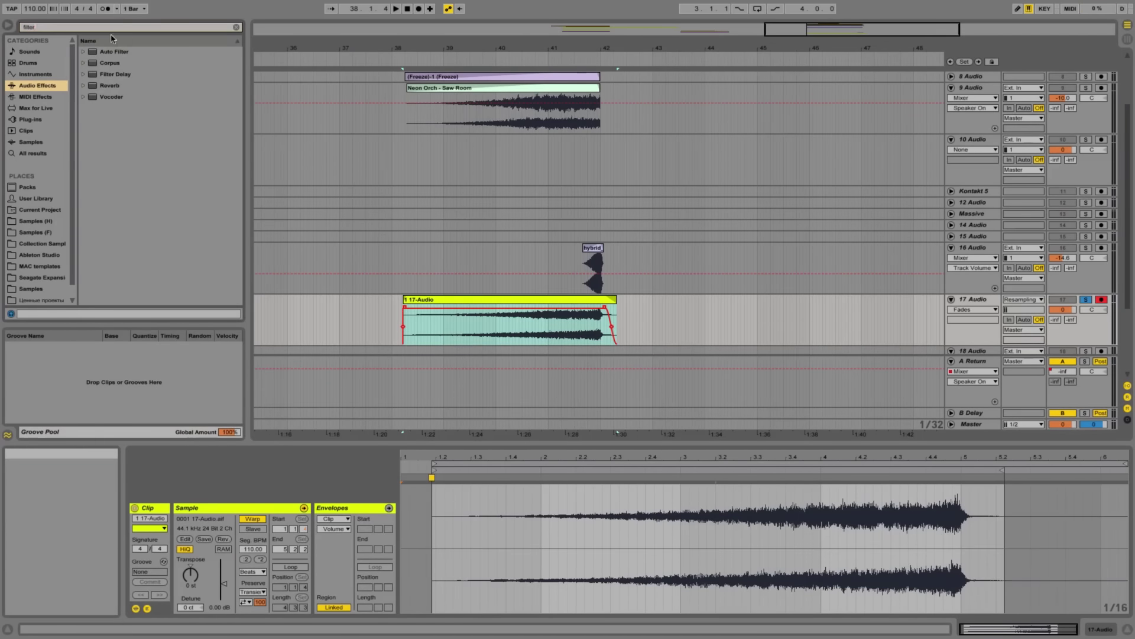
click(37, 121)
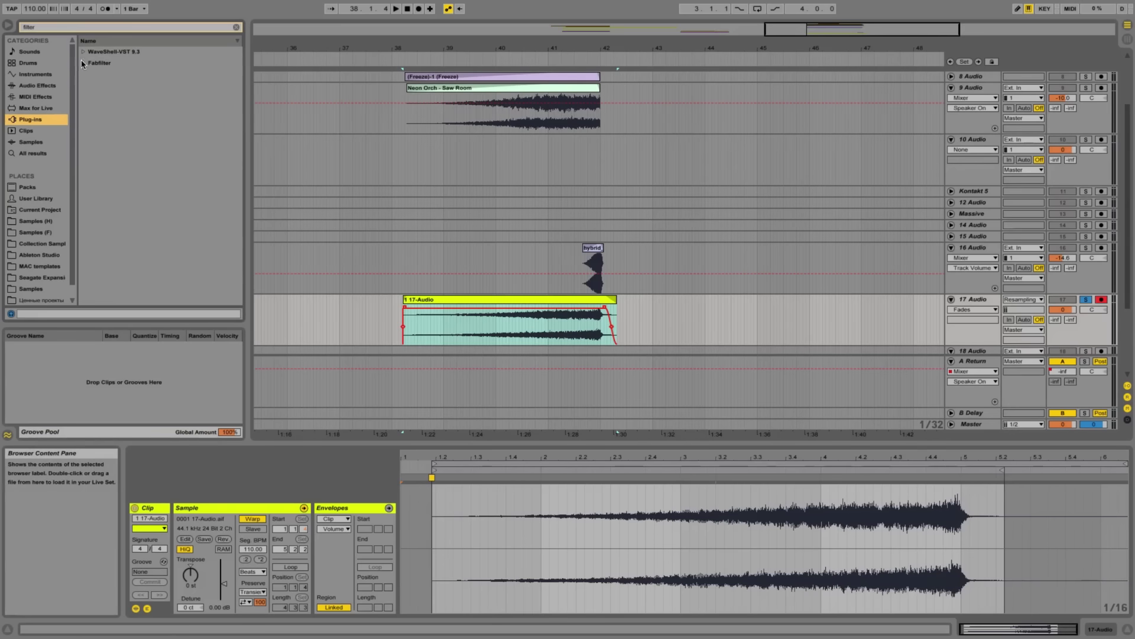
click(40, 96)
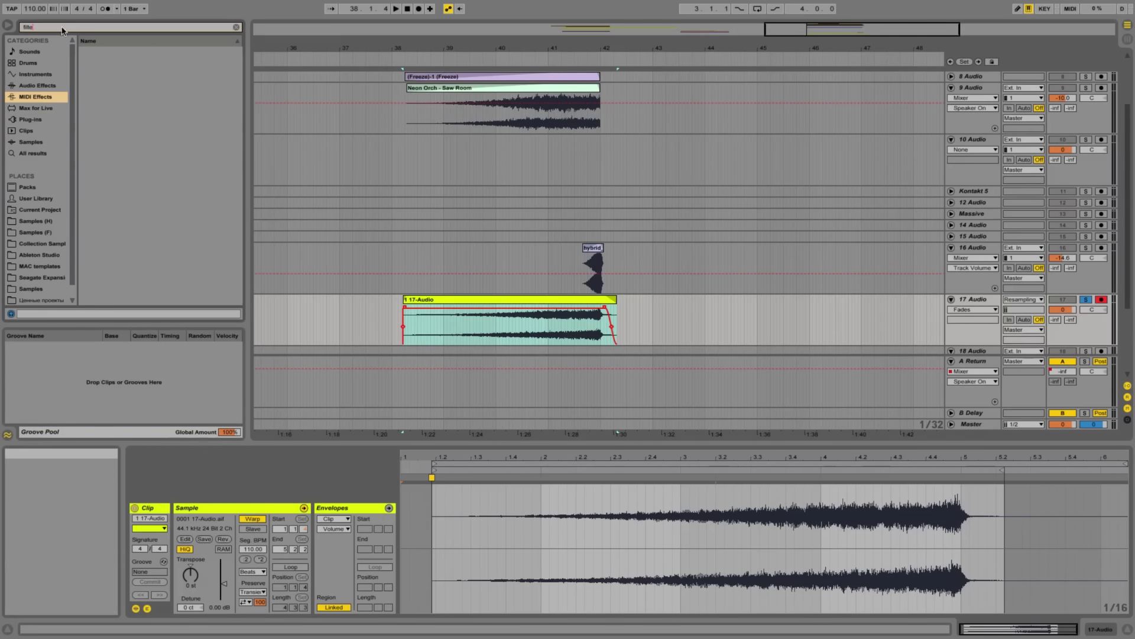
key(BackSpace)
key(BackSpace)
click(32, 86)
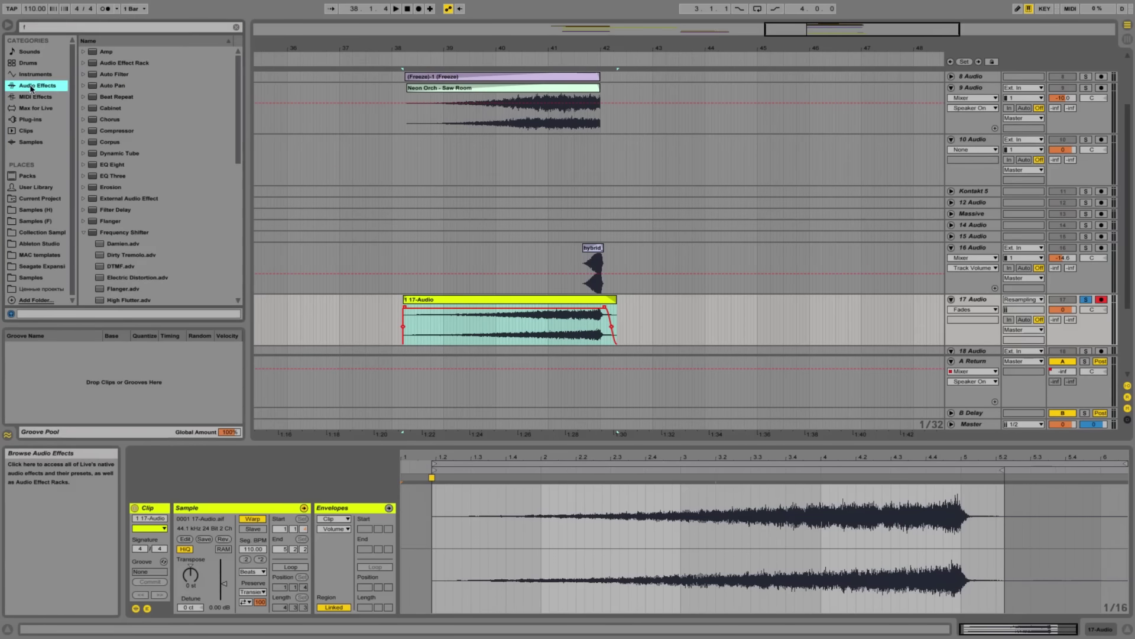
click(129, 211)
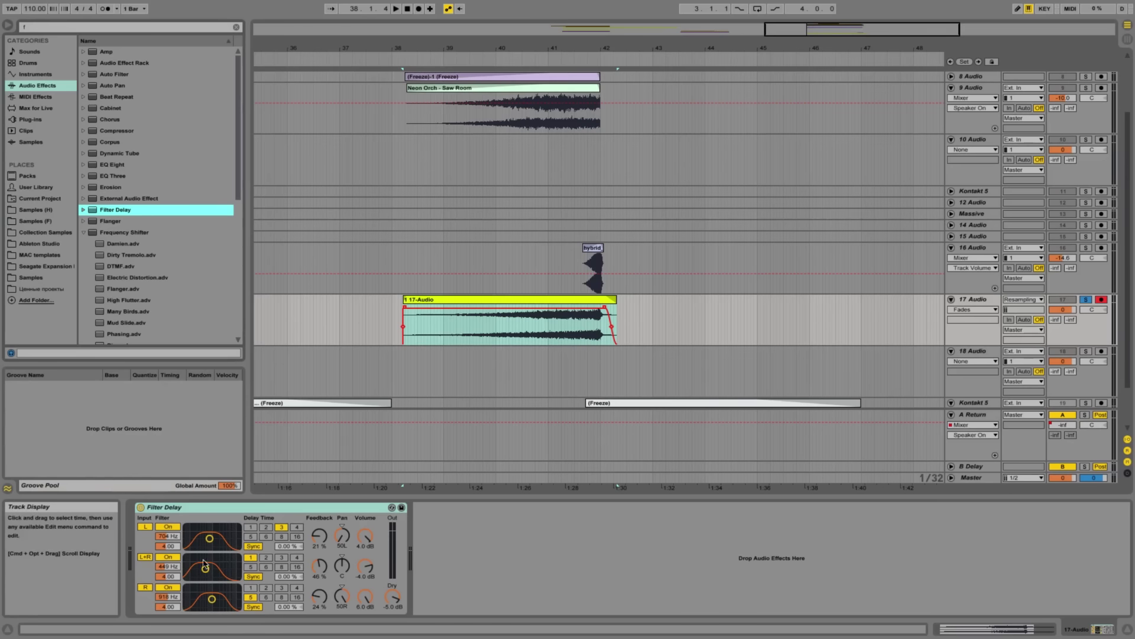
Turn off the Filter Delay's L+R input and widen the L and R filters to 9.00, at about 857 Hz and 749 Hz
click(145, 557)
drag(209, 538, 200, 540)
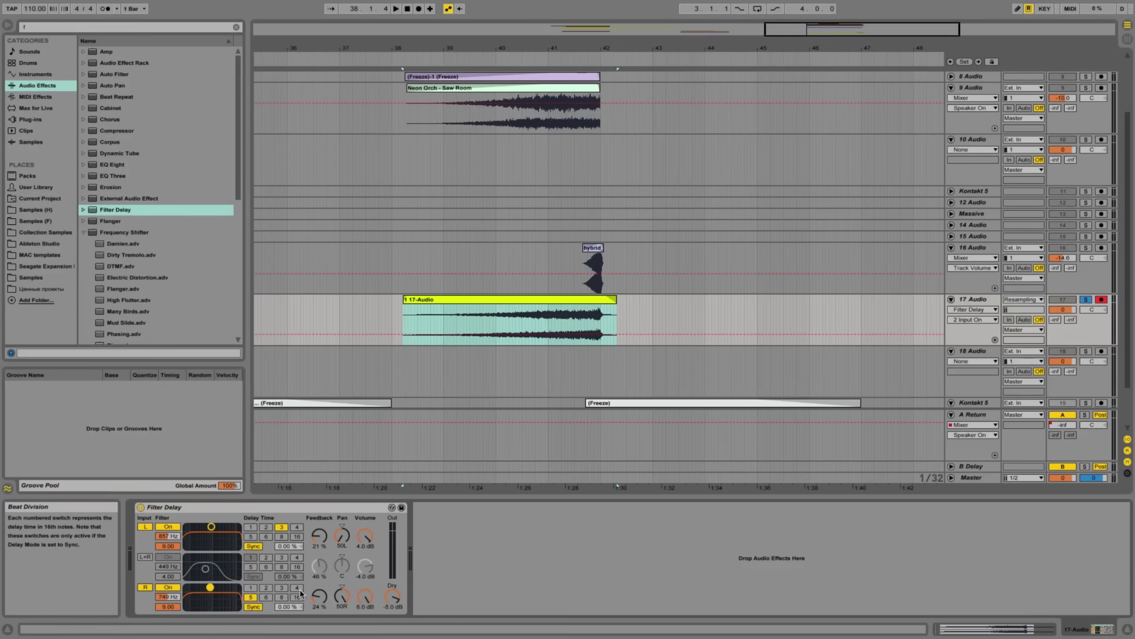
Switch the Filter Delay's L and R delays from Sync to Time, with 1.00 ms for L and 16.6 ms for R
drag(513, 48, 512, 117)
click(253, 546)
click(253, 607)
drag(279, 545, 278, 555)
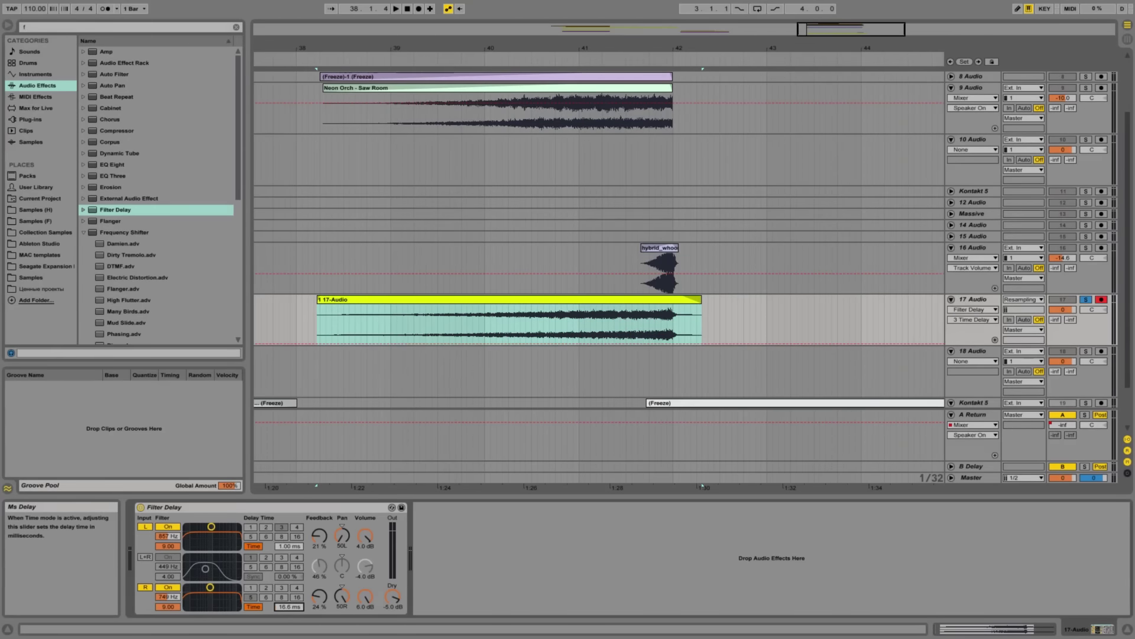
Play the riser from 39.2.1, compare it with Filter Delay off and on, and lower the Dry level to -20 dB
click(416, 376)
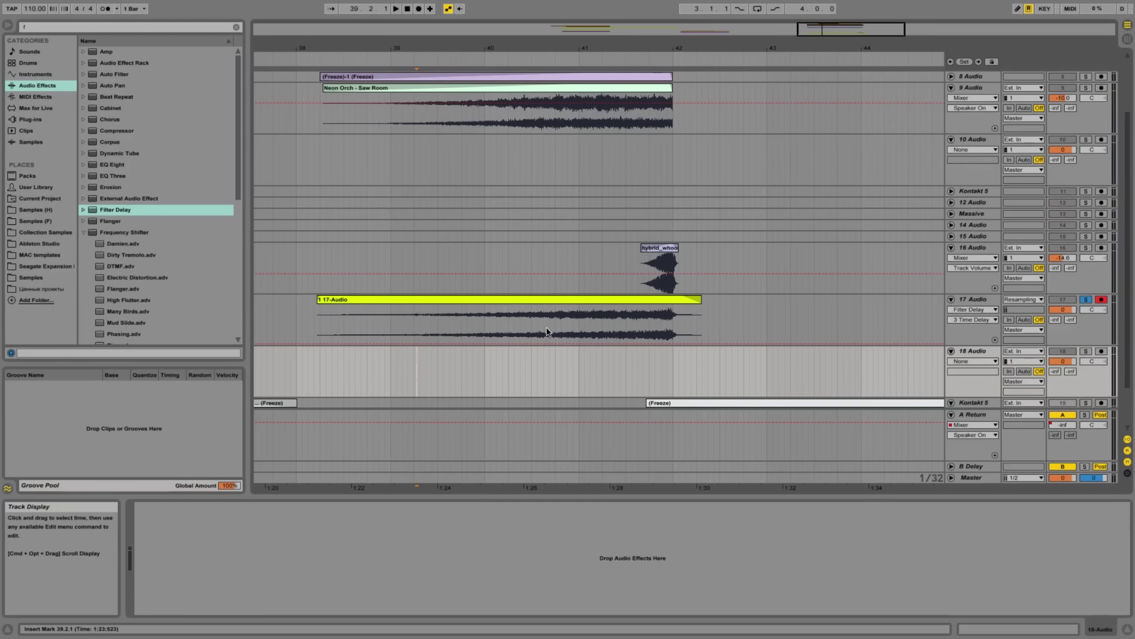
key(space)
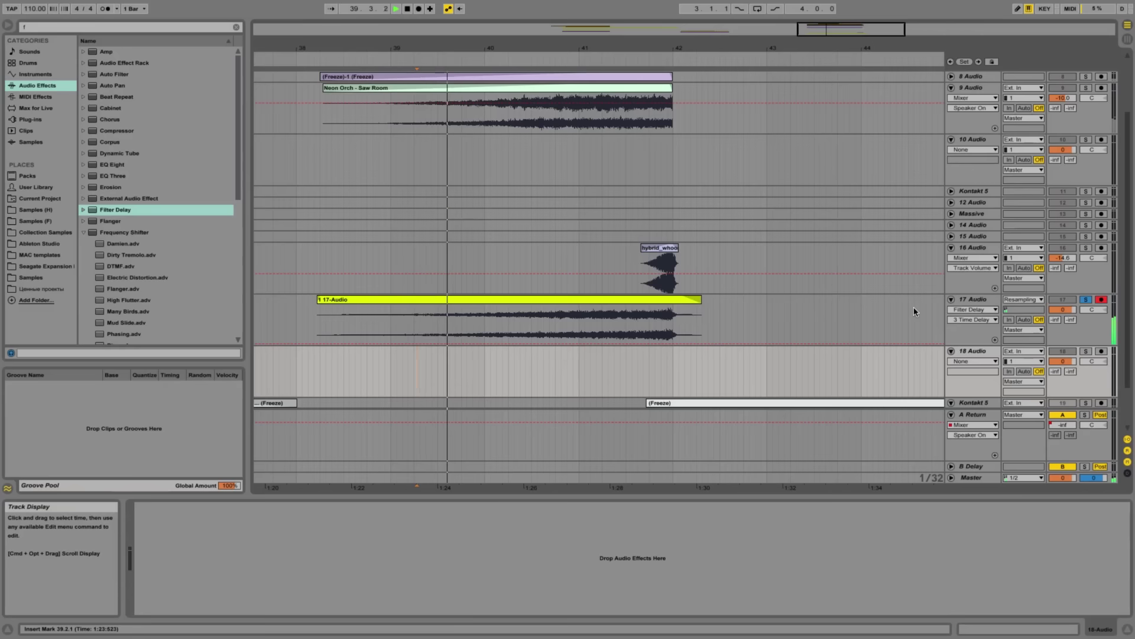
click(972, 300)
click(141, 508)
click(141, 508)
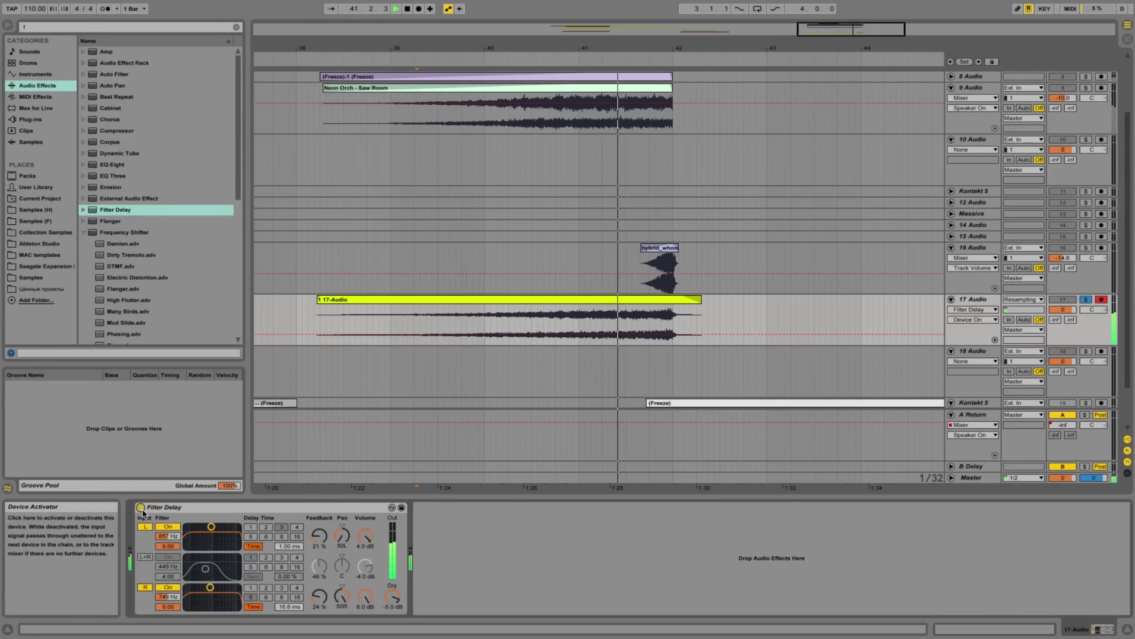
mouse_move(390, 605)
mouse_down()
mouse_move(392, 615)
mouse_move(393, 600)
mouse_up()
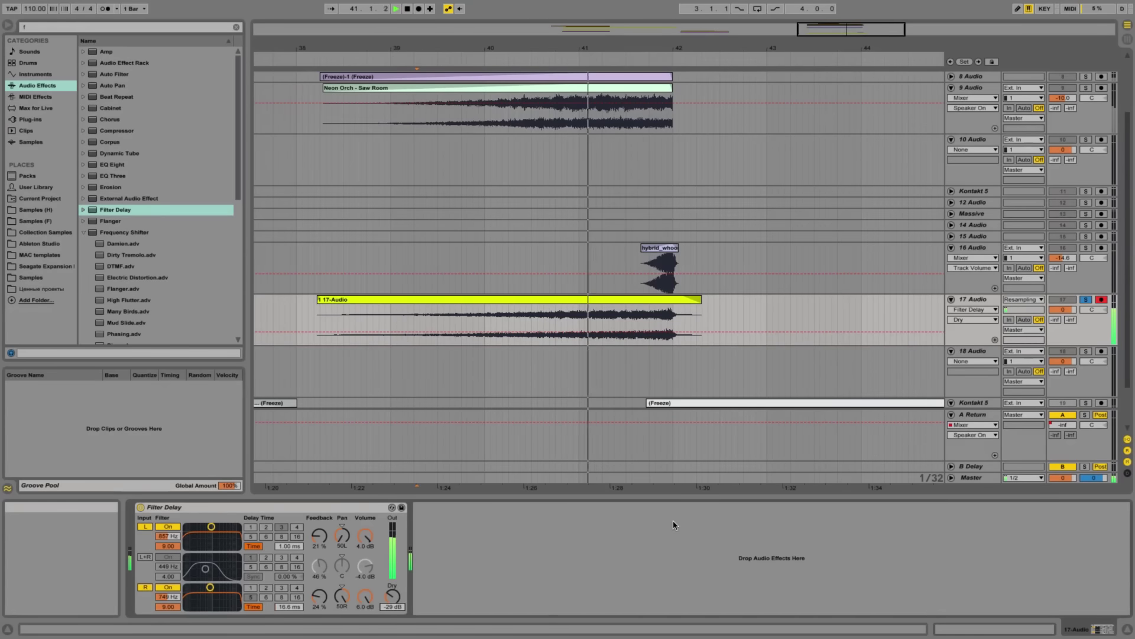
Automate Filter Delay's Device On on 17 Audio to switch off at about bar 42, and play from 38.1.4
click(140, 507)
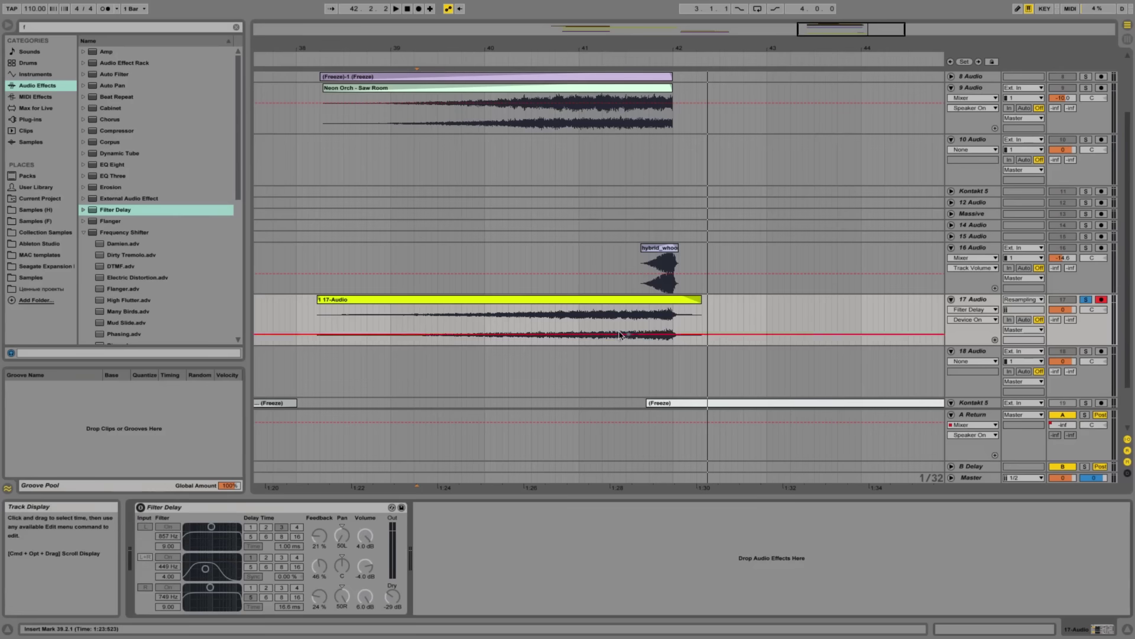
double_click(674, 315)
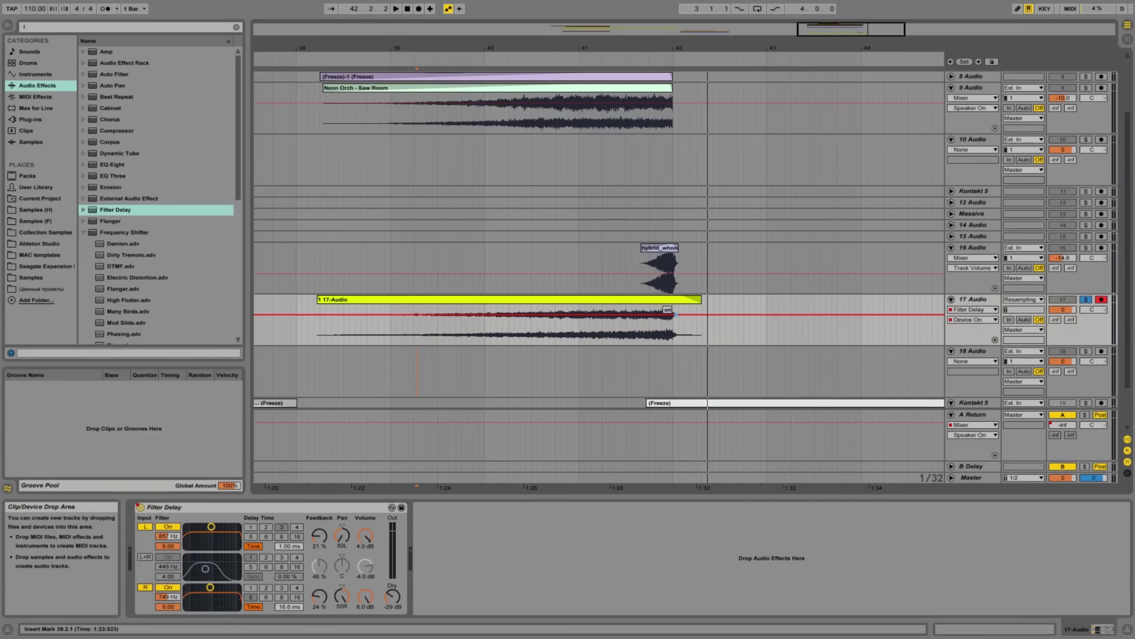
mouse_move(680, 314)
mouse_down()
mouse_move(681, 334)
mouse_move(678, 326)
mouse_up()
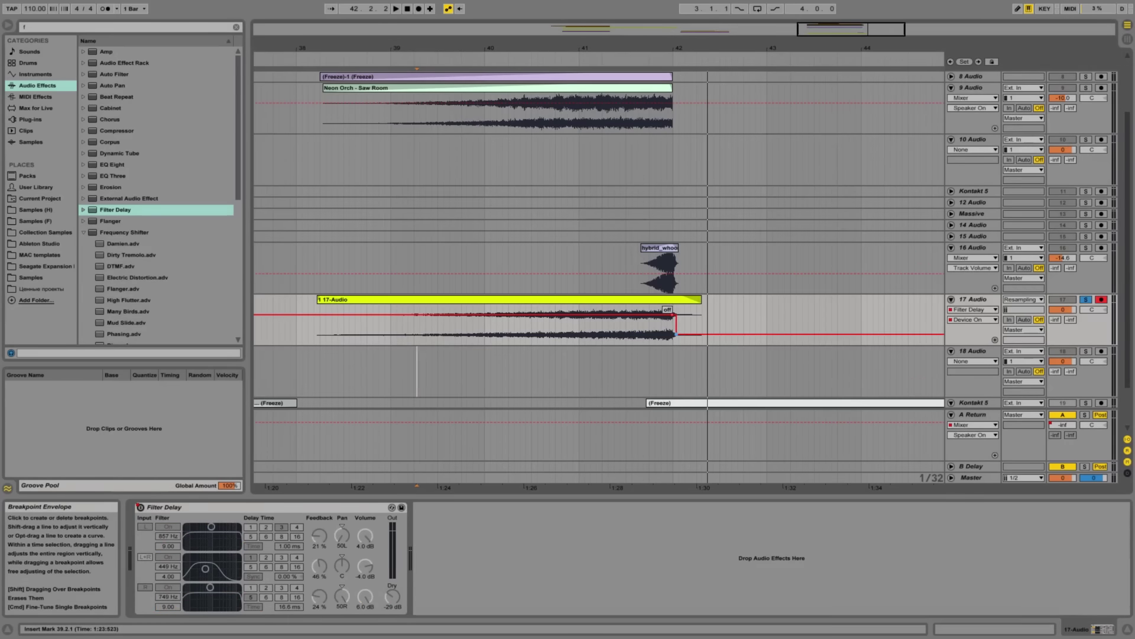
click(313, 329)
key(space)
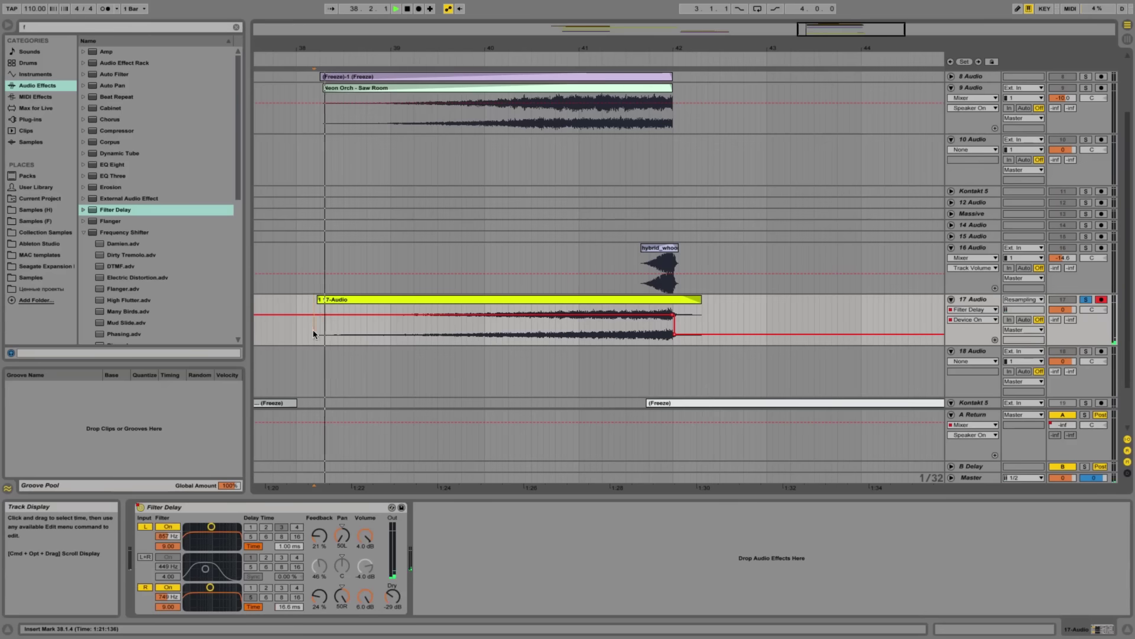
key(space)
Freeze and flatten 17 Audio, and play the rendered riser
right_click(981, 300)
click(1010, 373)
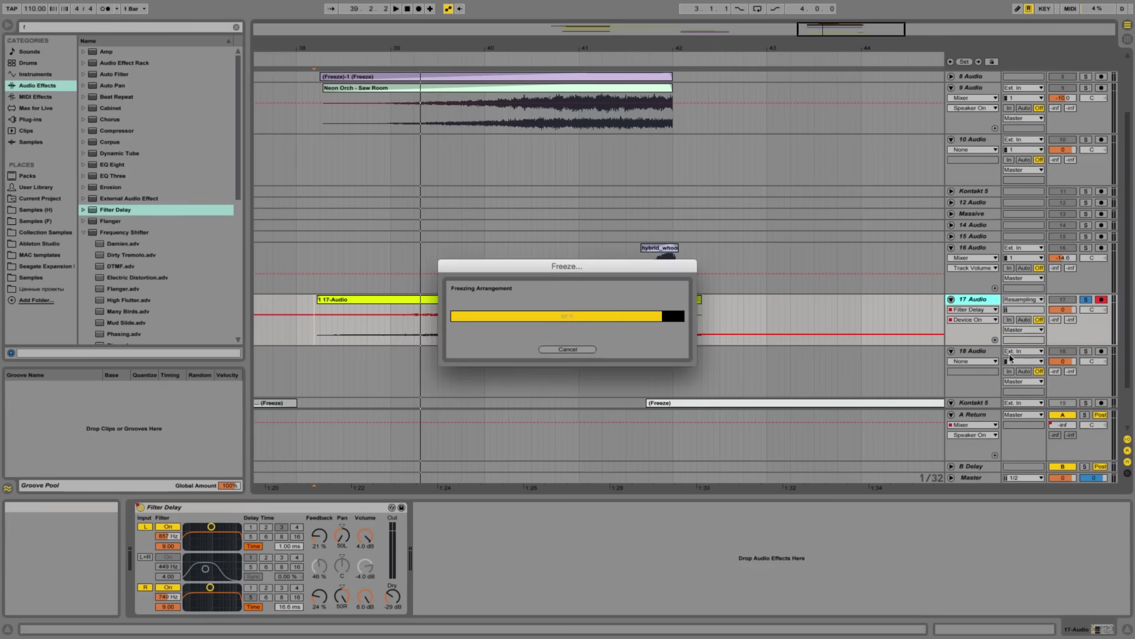
right_click(986, 301)
click(1015, 379)
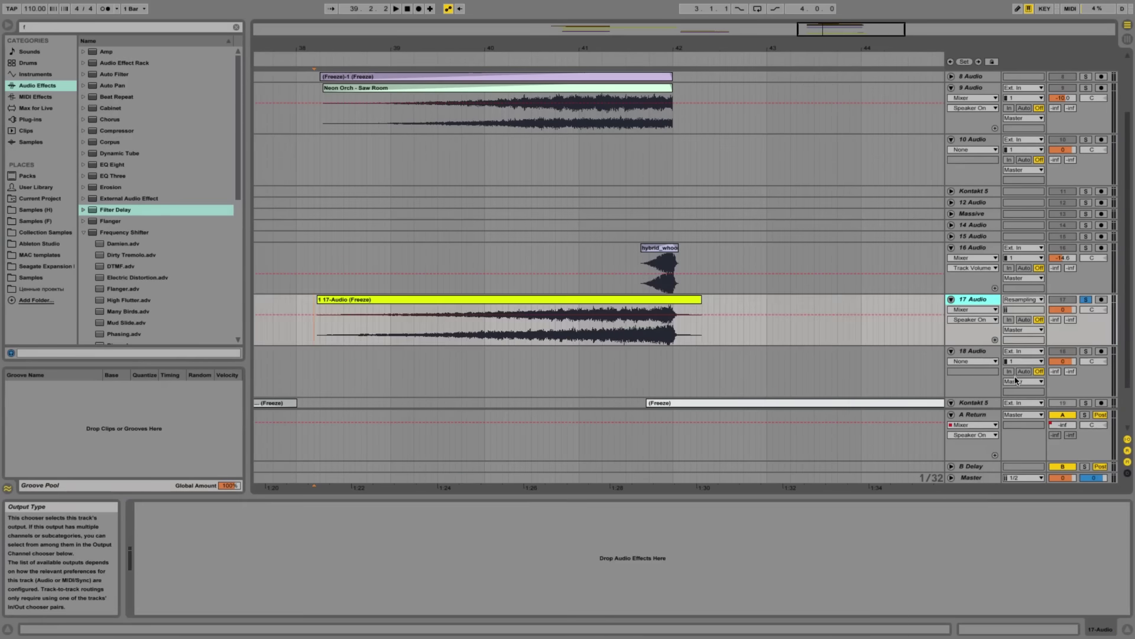
key(space)
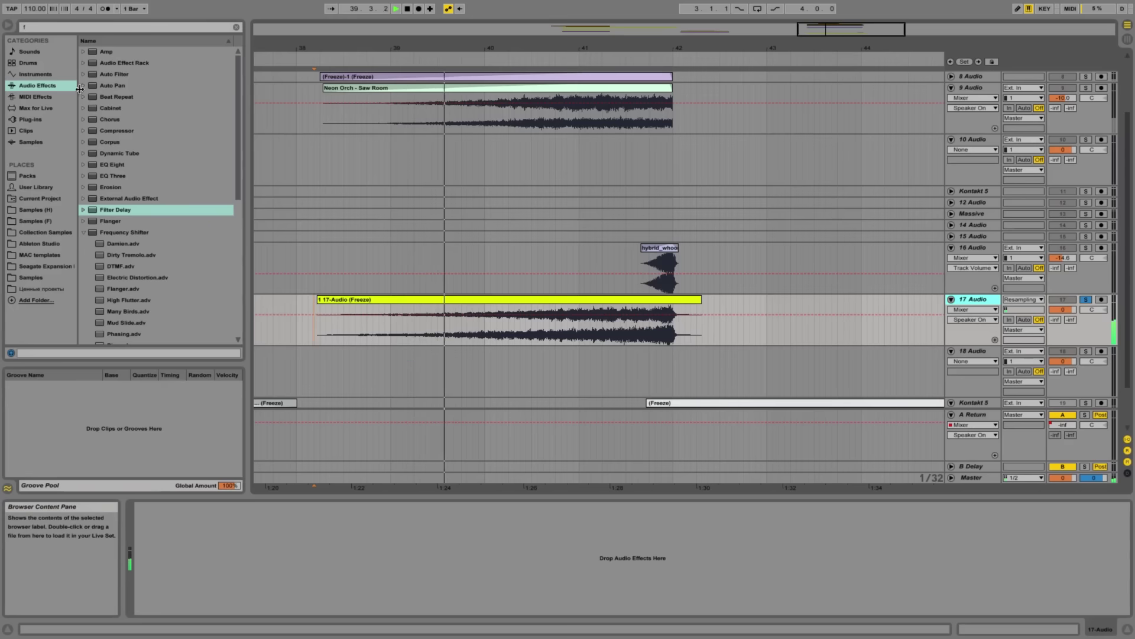
click(110, 88)
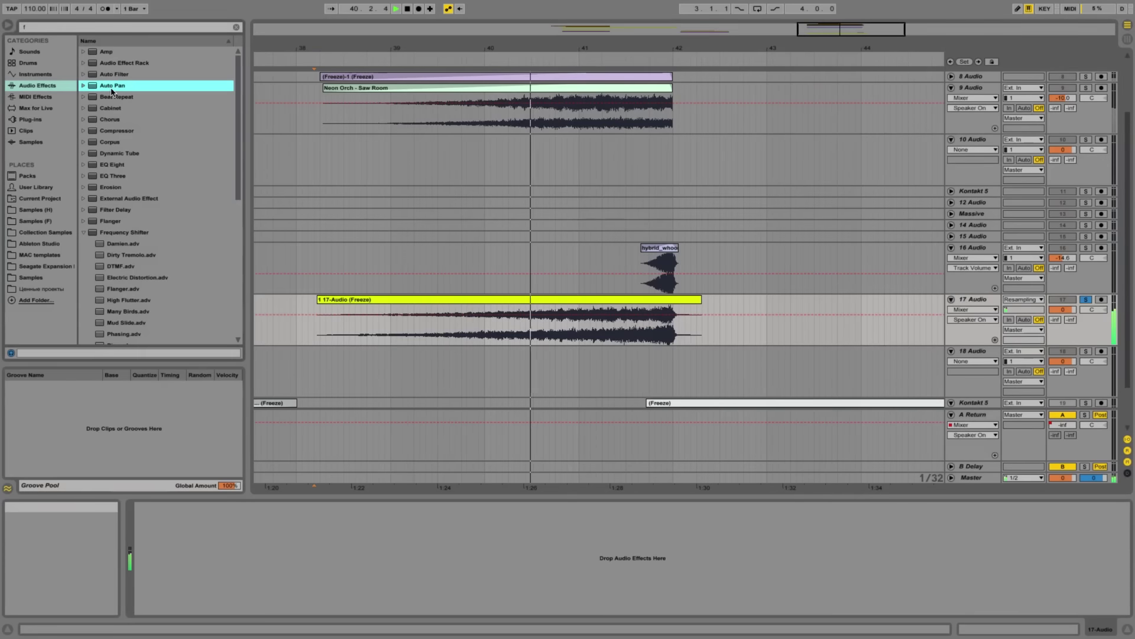
Unfold the Kontakt 5 impact track near bar 42 and select the flattened riser clip on 17 Audio
drag(881, 29, 874, 106)
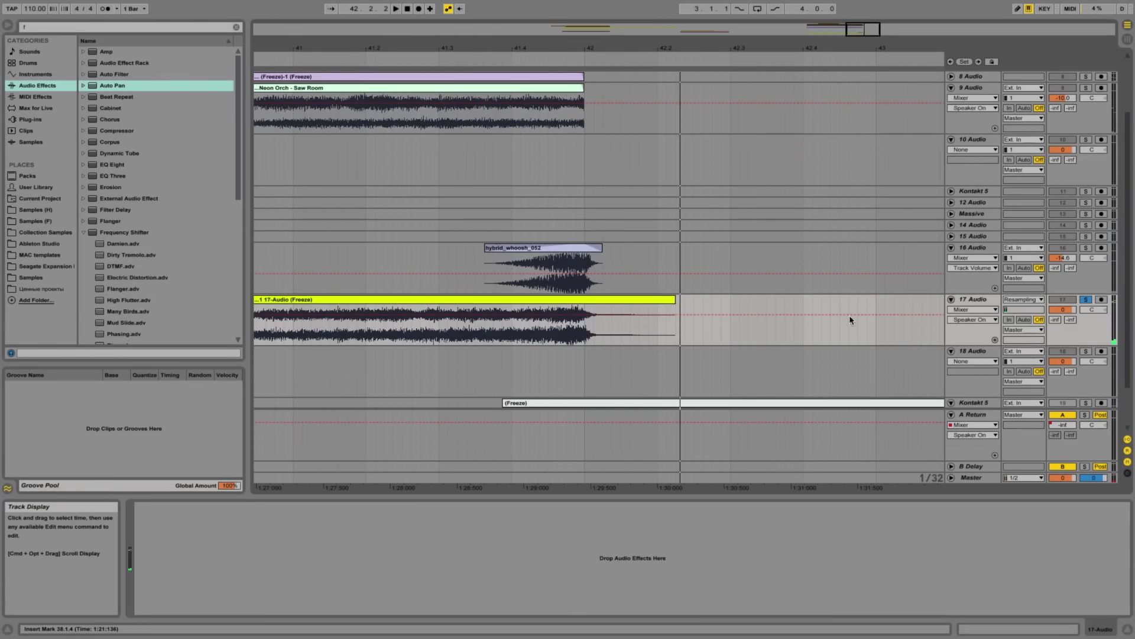
click(950, 404)
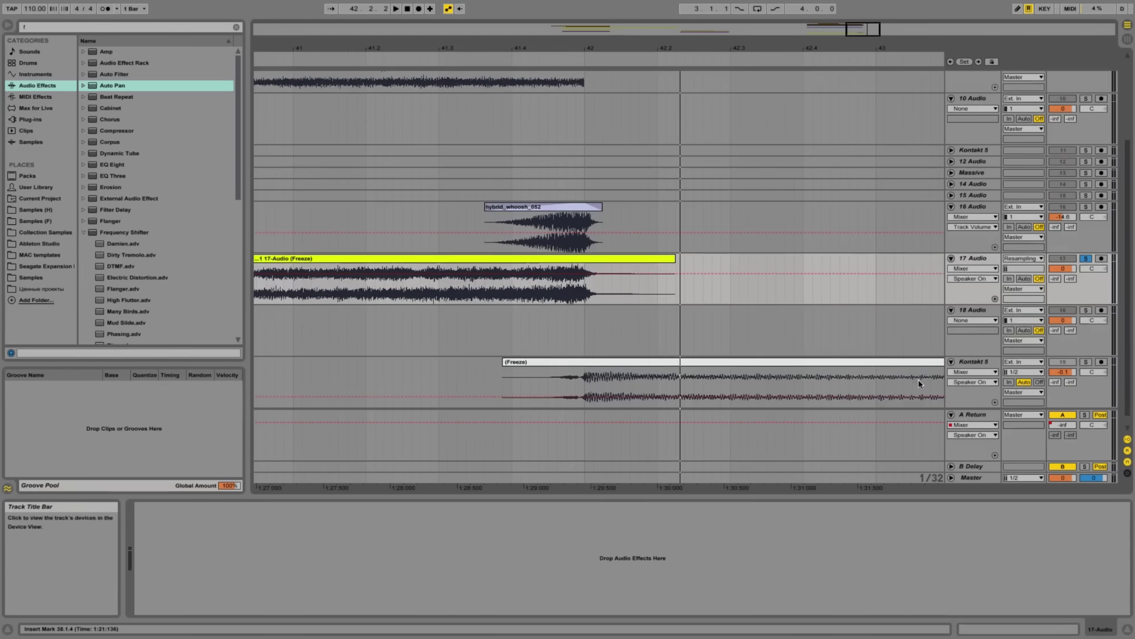
click(570, 258)
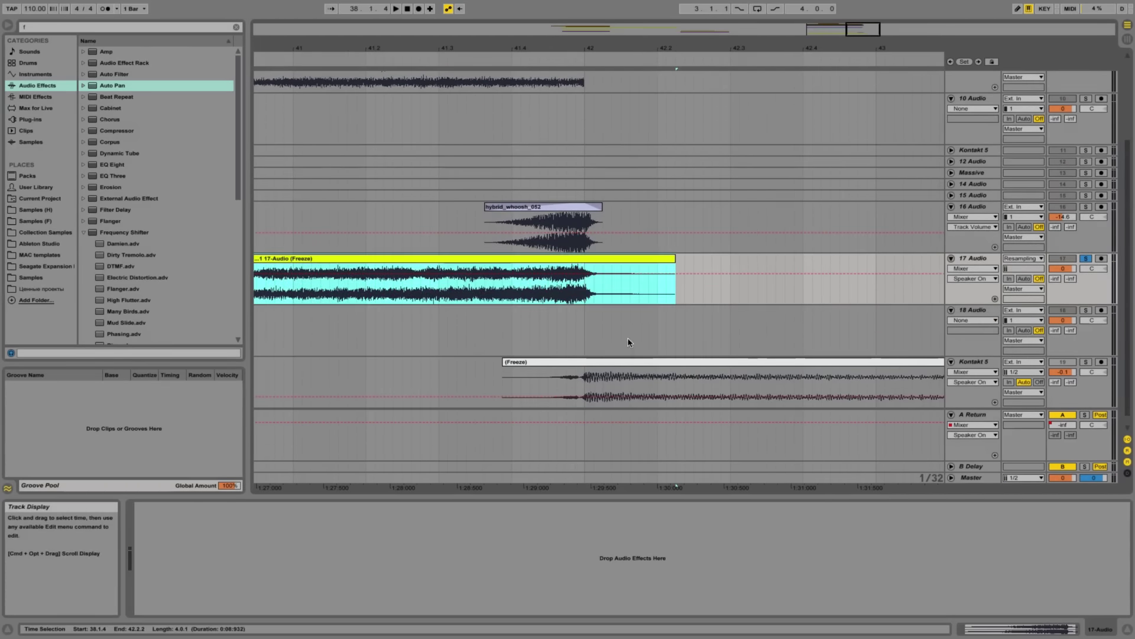
Try cutting four alternating 1/16 gaps into the riser just before bar 42 on a fixed 1/16 grid, and play it
right_click(572, 317)
click(651, 402)
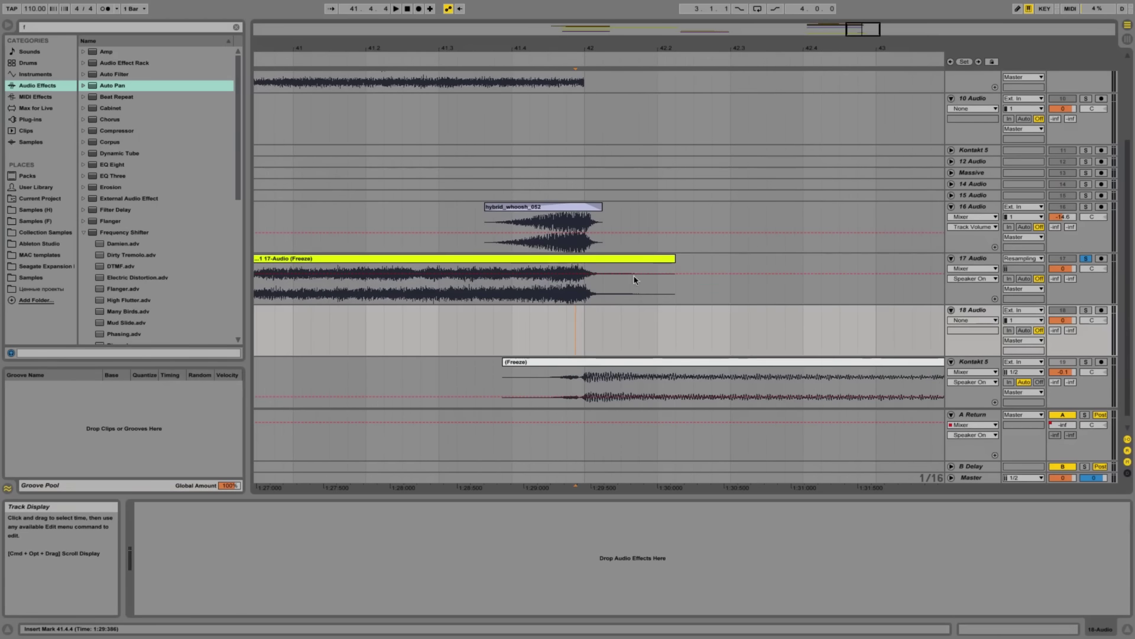
right_click(517, 329)
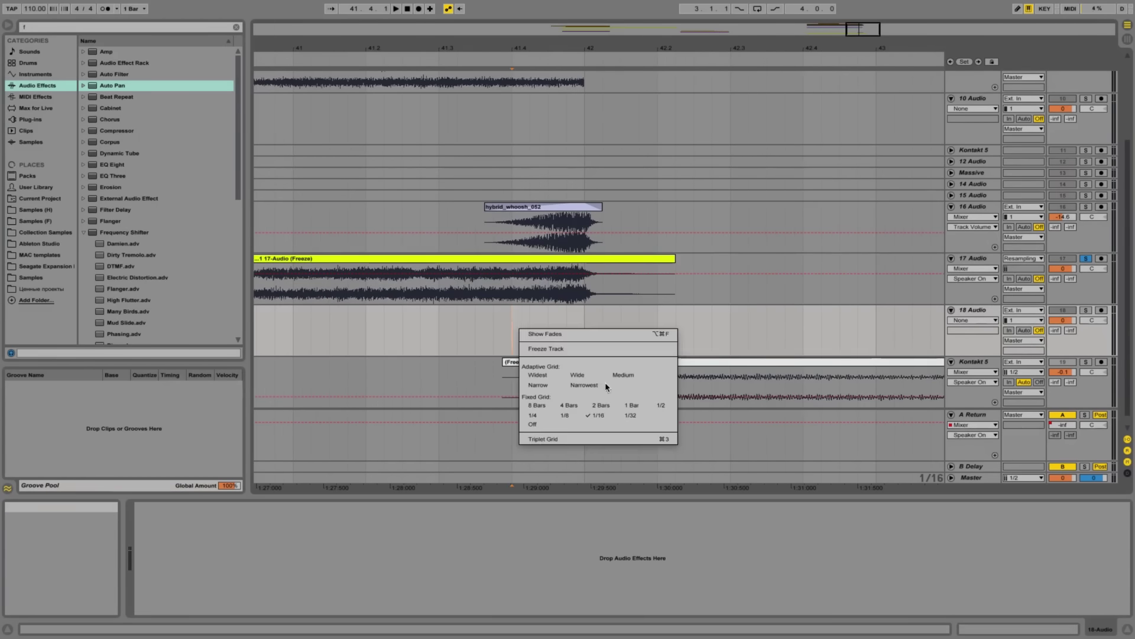
click(633, 415)
right_click(569, 341)
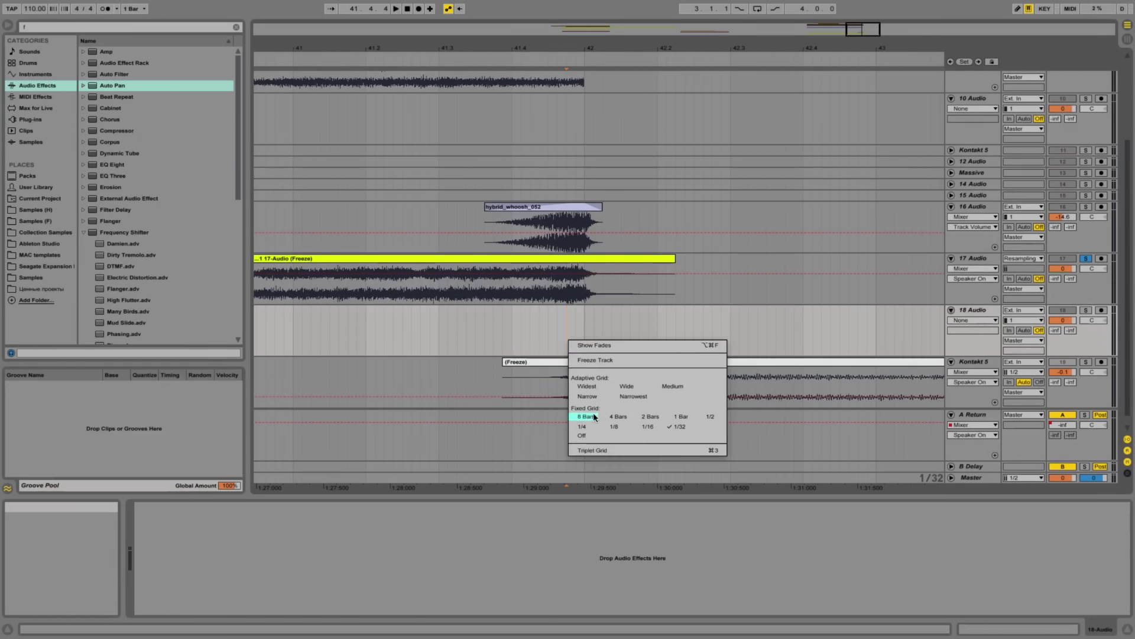
click(635, 426)
drag(459, 293, 576, 296)
key(Delete)
key(Delete)
key(Delete)
click(414, 335)
key(space)
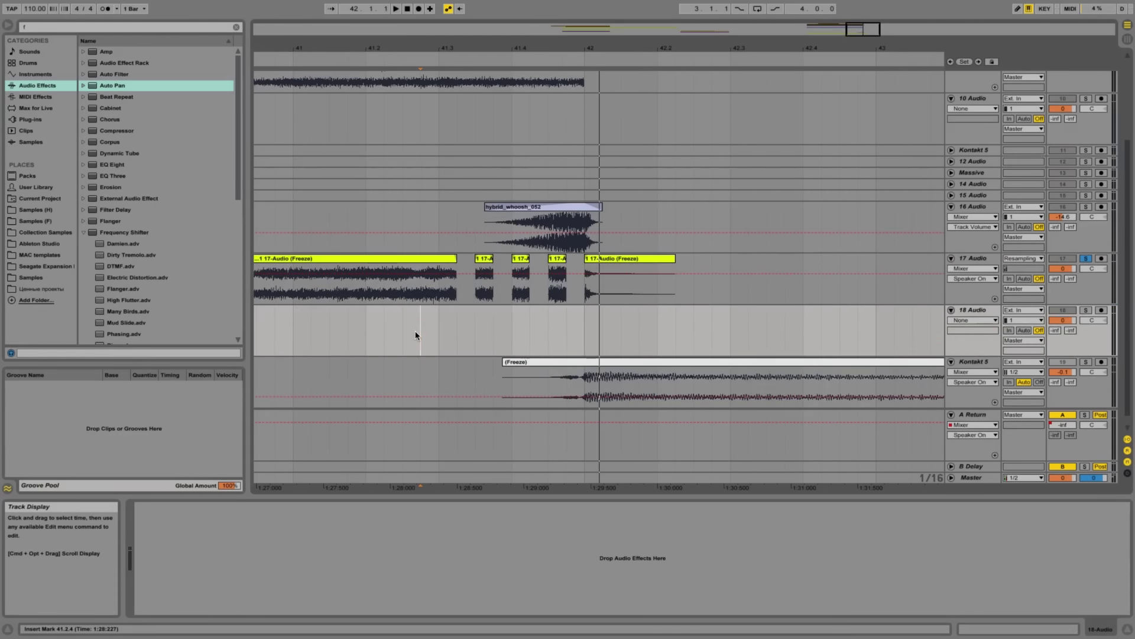
Undo the four 1/16 cuts in the 17 Audio riser
key(super+z)
key(super+z)
key(super+z)
key(super+z)
Try cutting eight alternating 1/32 gaps into the riser just before bar 42 on a fixed 1/32 grid, and play it
right_click(514, 342)
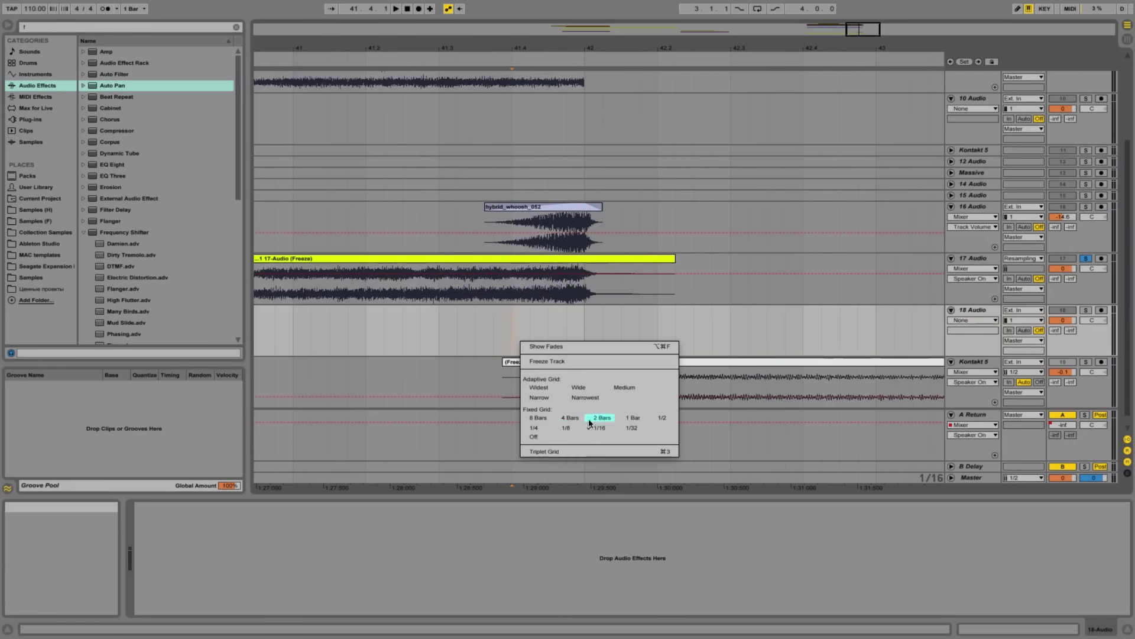
click(631, 428)
drag(448, 299, 585, 299)
key(Delete)
key(Delete)
key(Delete)
key(Delete)
key(Delete)
key(Delete)
key(Delete)
key(Delete)
click(414, 328)
key(space)
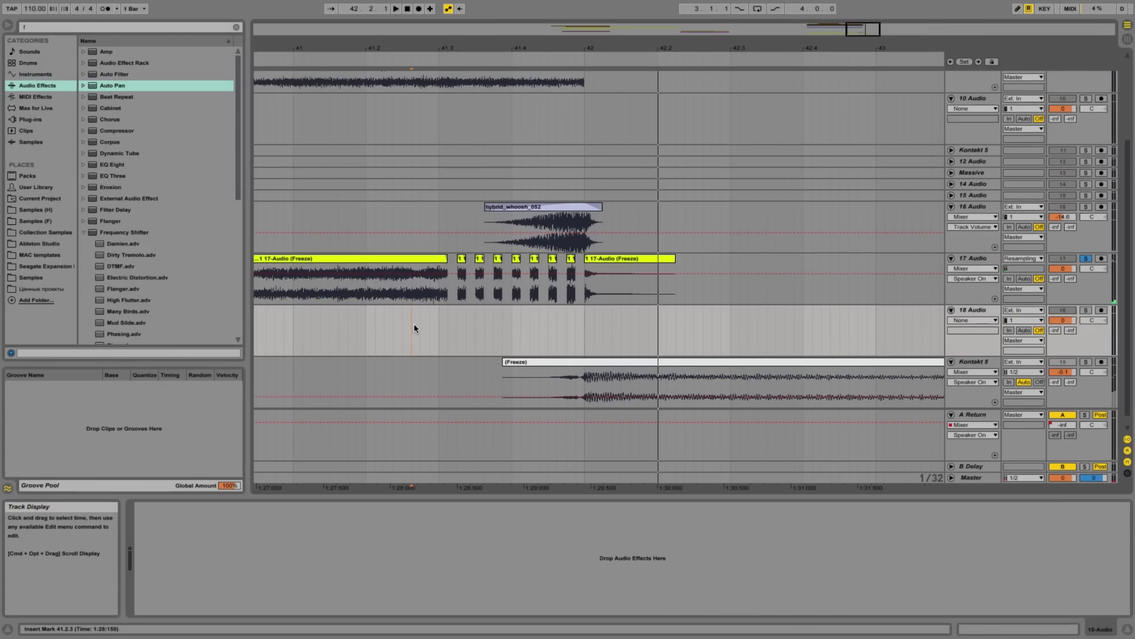
Undo the 1/32 cuts in the 17 Audio riser
key(super+z)
key(super+z)
key(super+z)
key(super+z)
key(super+z)
key(super+z)
key(super+z)
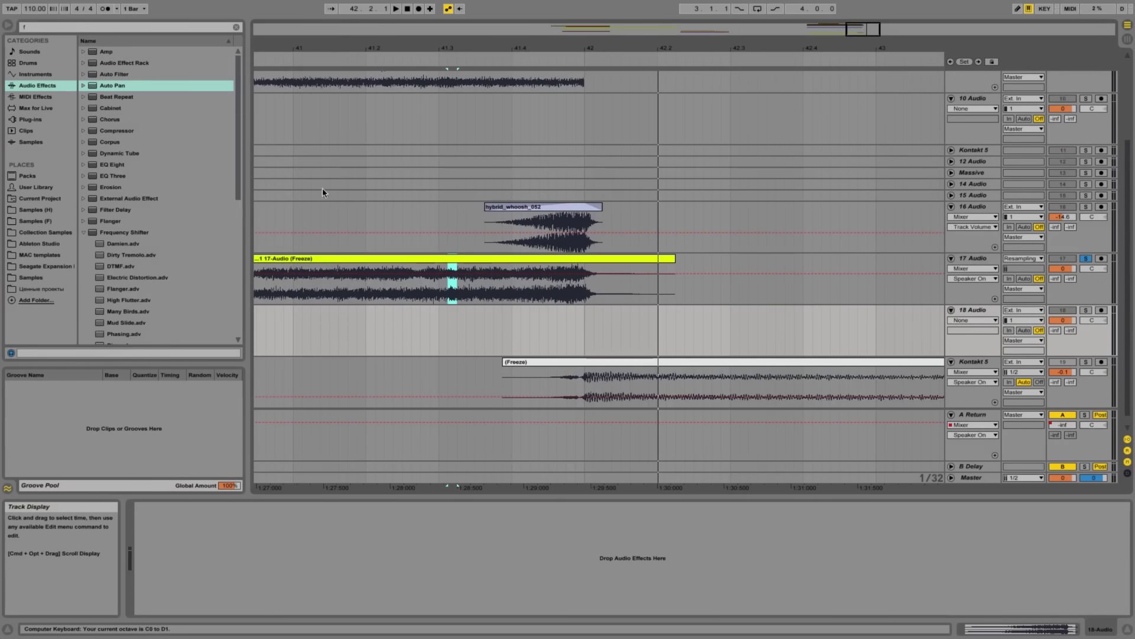
Add Auto Pan to 17 Audio with an Amount of 61.9 % and a Rate of 1.67 Hz, and play the riser
scroll(120, 93, down, 1)
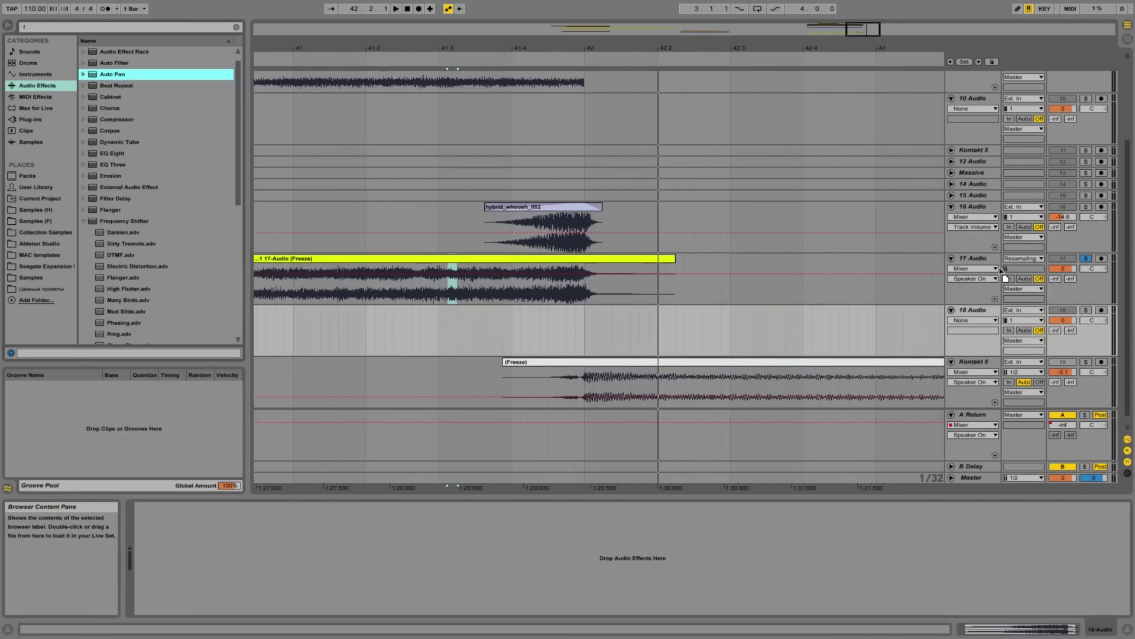
drag(991, 257, 992, 258)
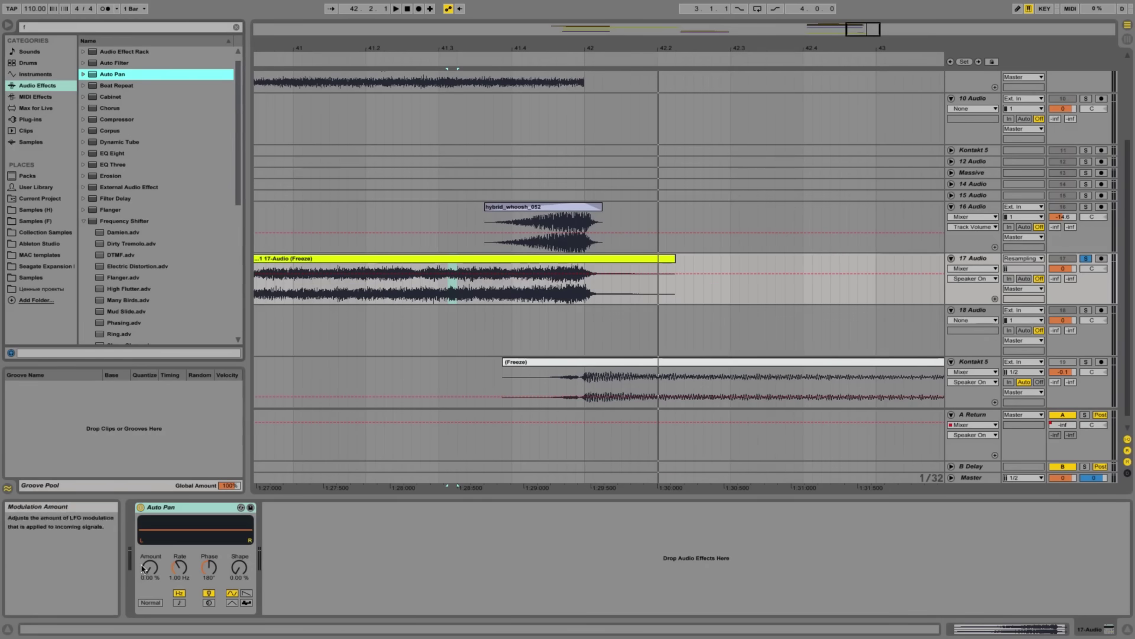
key(space)
drag(150, 568, 180, 563)
key(space)
key(space)
key(space)
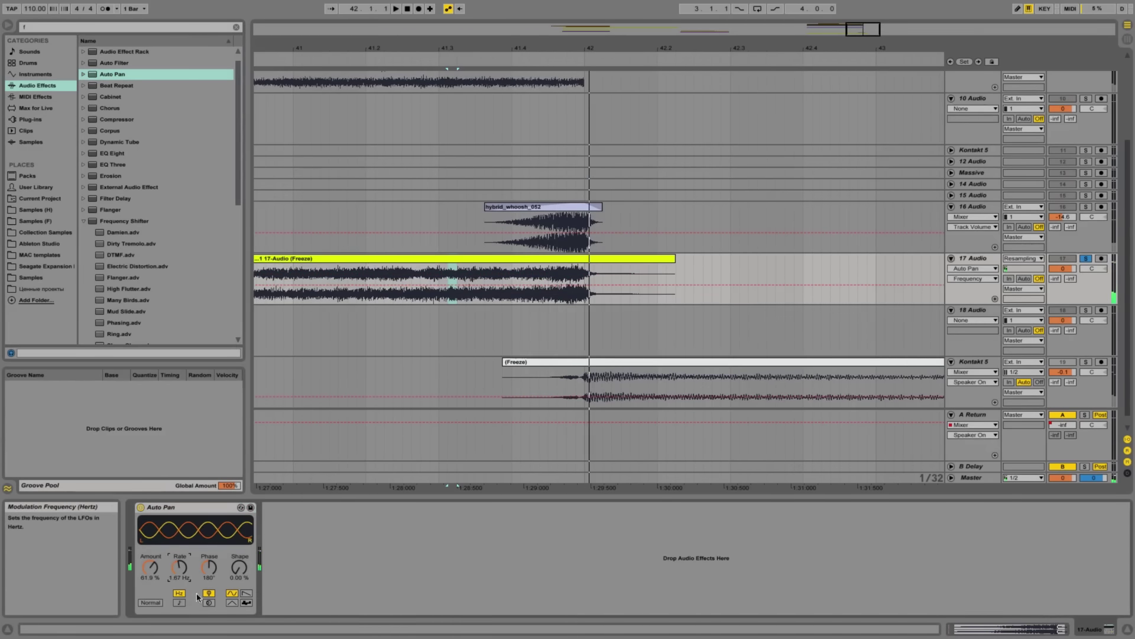
Give Auto Pan a triangle waveform, a tempo-synced Rate of 1/3 and an Amount of 72.2 %, playing the riser to compare
click(235, 603)
key(space)
key(space)
drag(179, 568, 158, 560)
click(179, 603)
key(space)
key(space)
key(space)
key(space)
click(157, 566)
key(space)
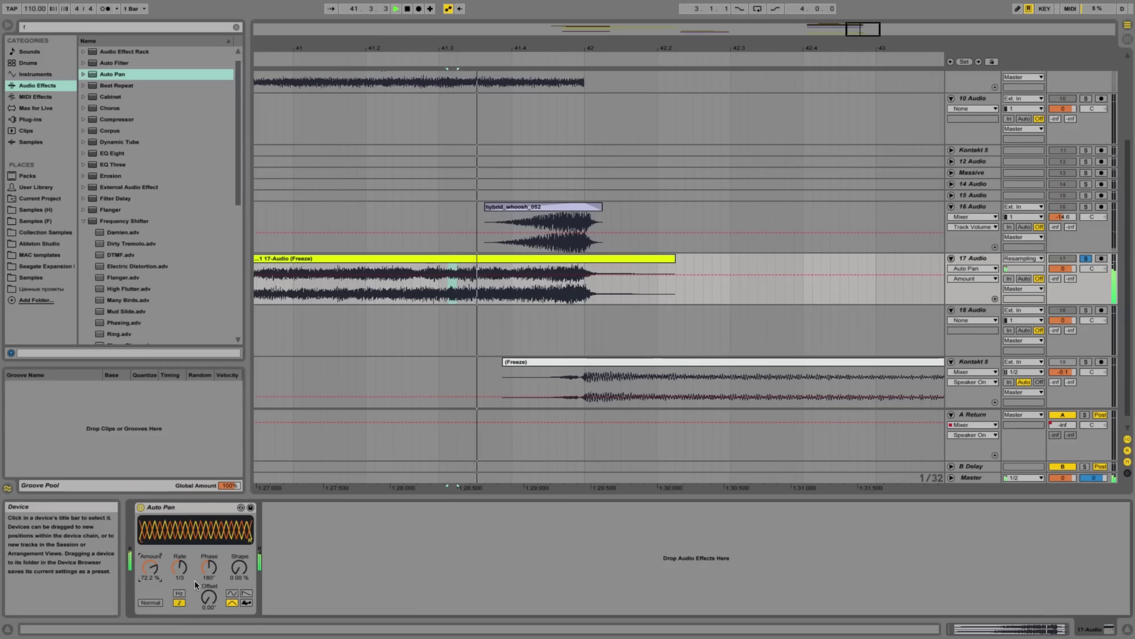
Play a longer stretch of the auto-panned riser from 40.1.3
key(space)
key(minus)
key(minus)
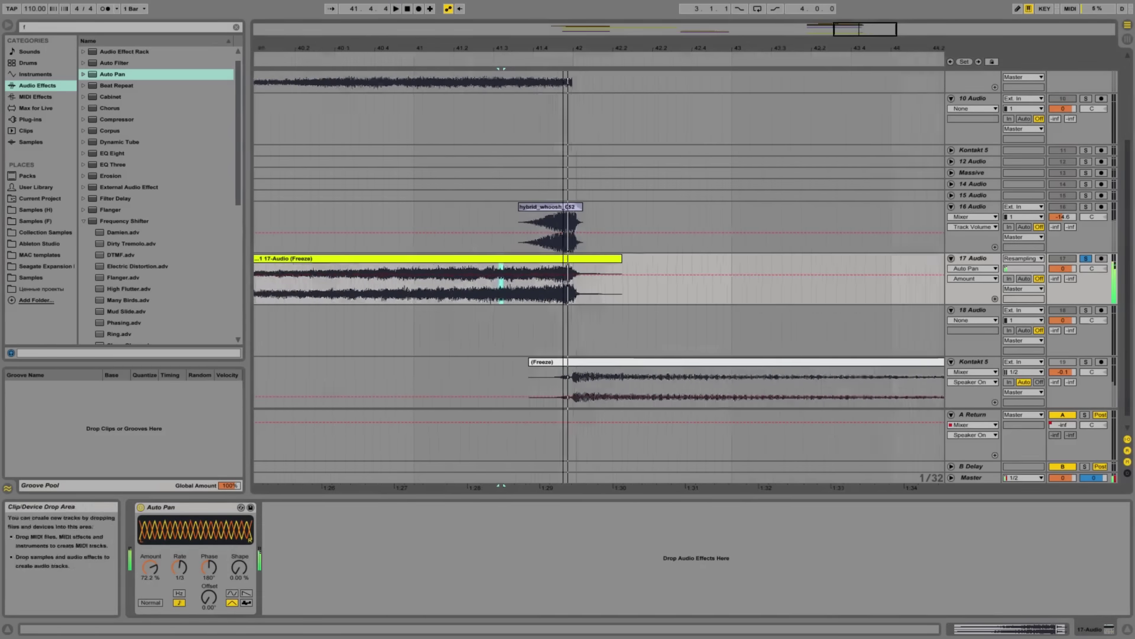
click(365, 318)
key(space)
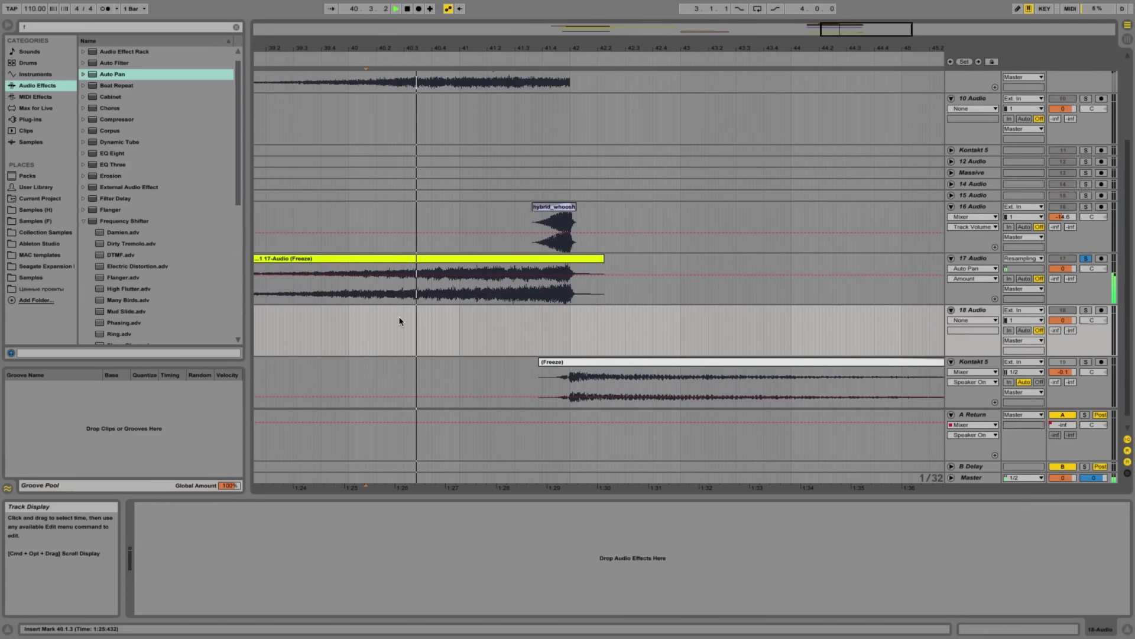
key(space)
Delete the Auto Pan device from 17 Audio
click(984, 259)
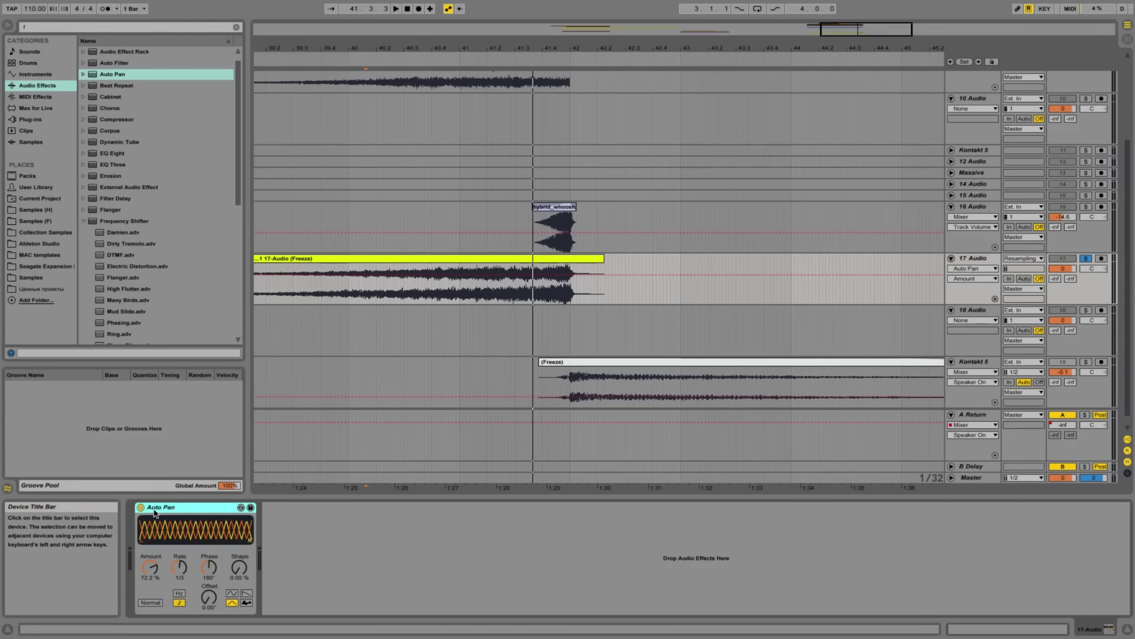
double_click(181, 512)
double_click(142, 523)
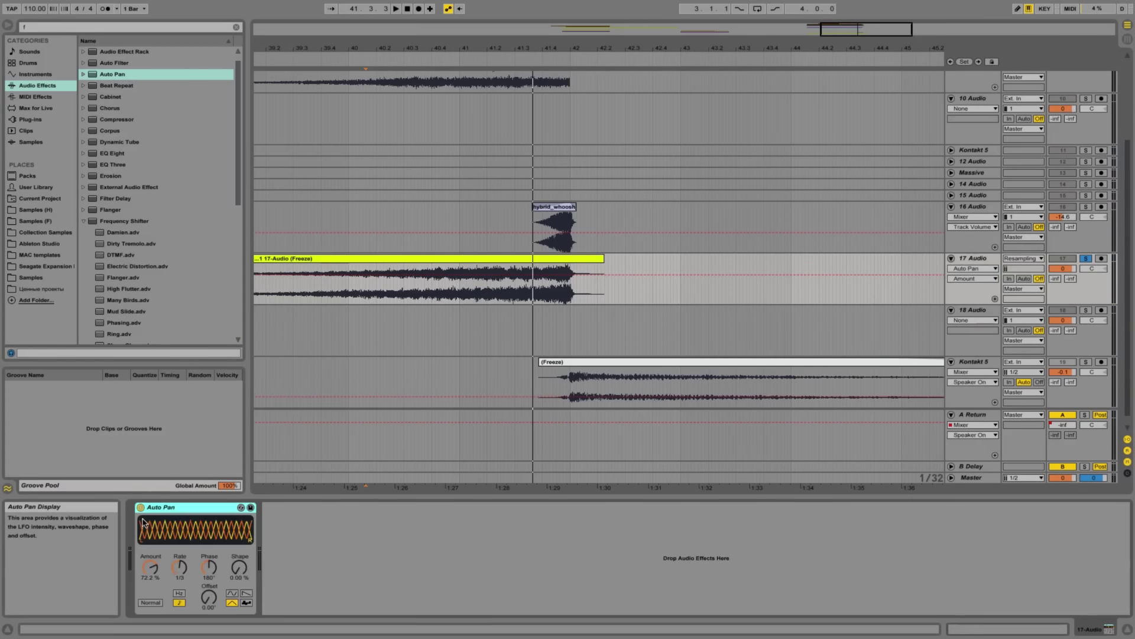
key(Delete)
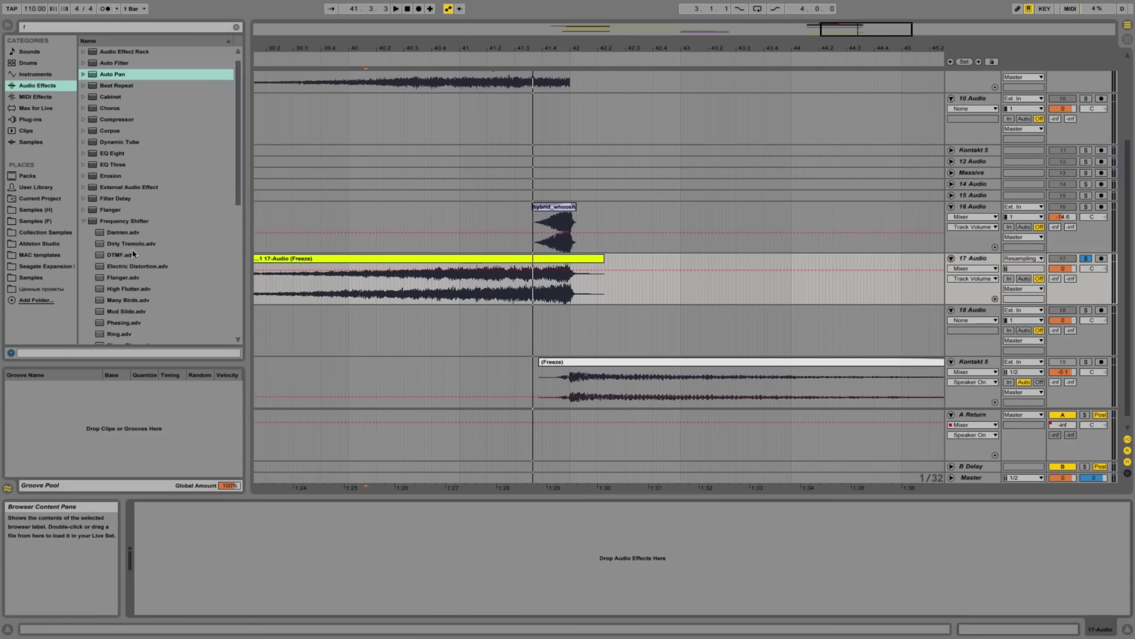
Search the browser for "delay" and show the matching plug-ins in WaveShell-VST 9.3
click(82, 219)
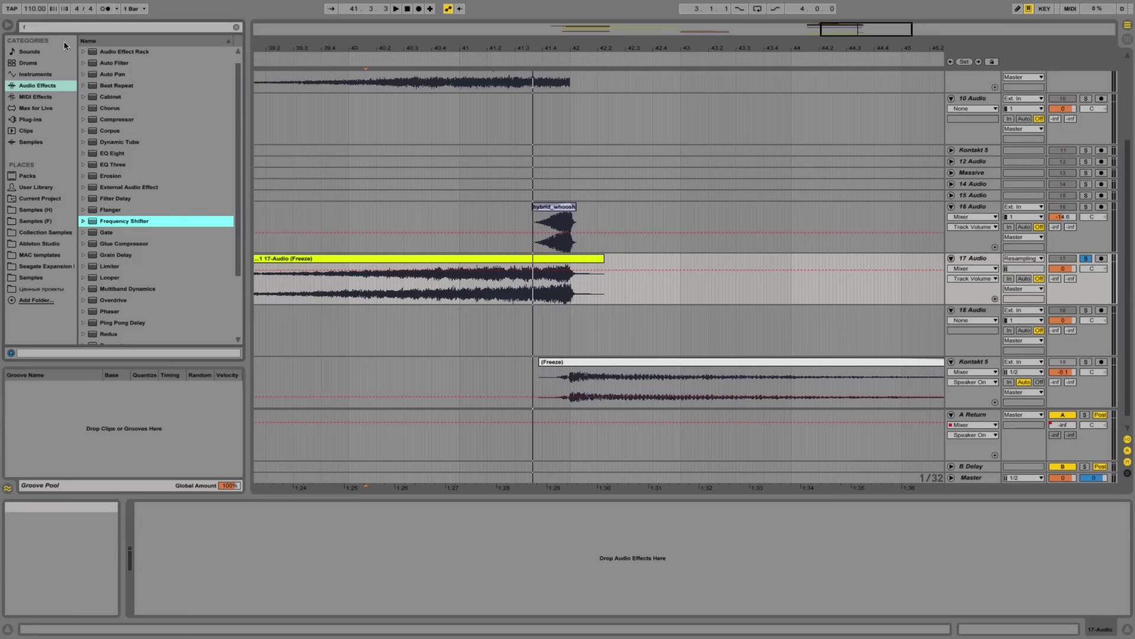
scroll(129, 107, up, 1)
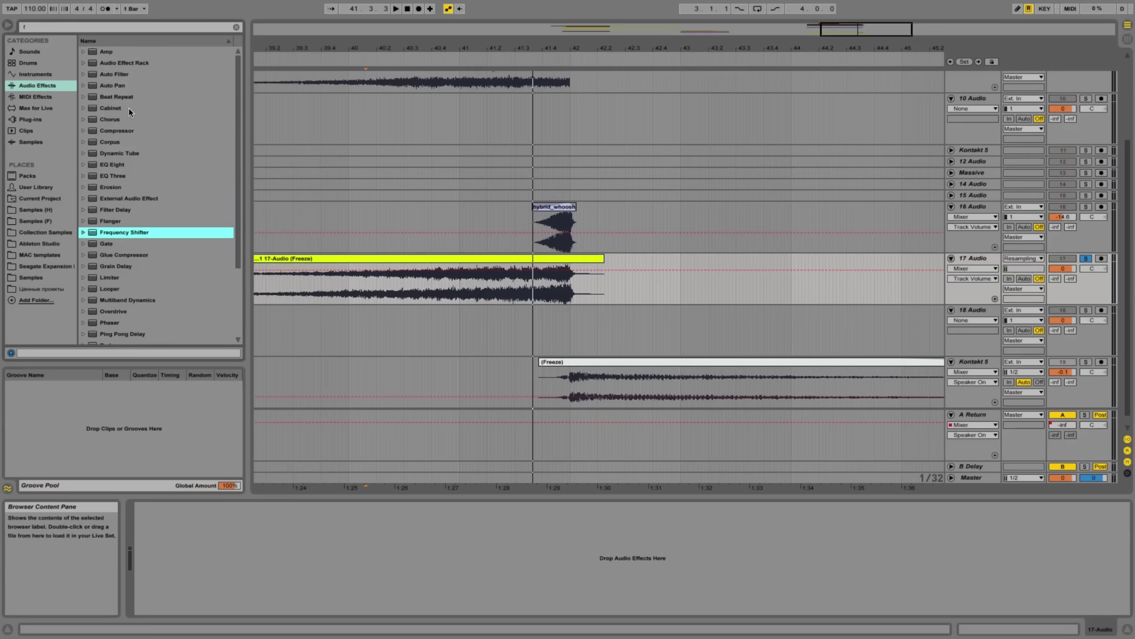
click(36, 27)
click(39, 112)
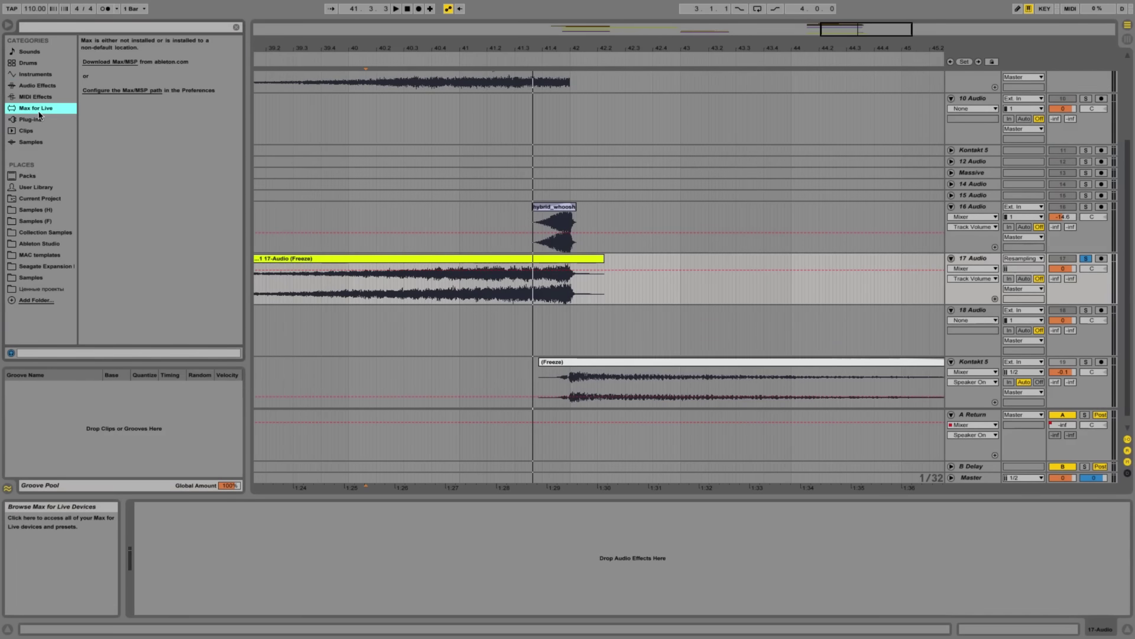
click(38, 26)
text(delay)
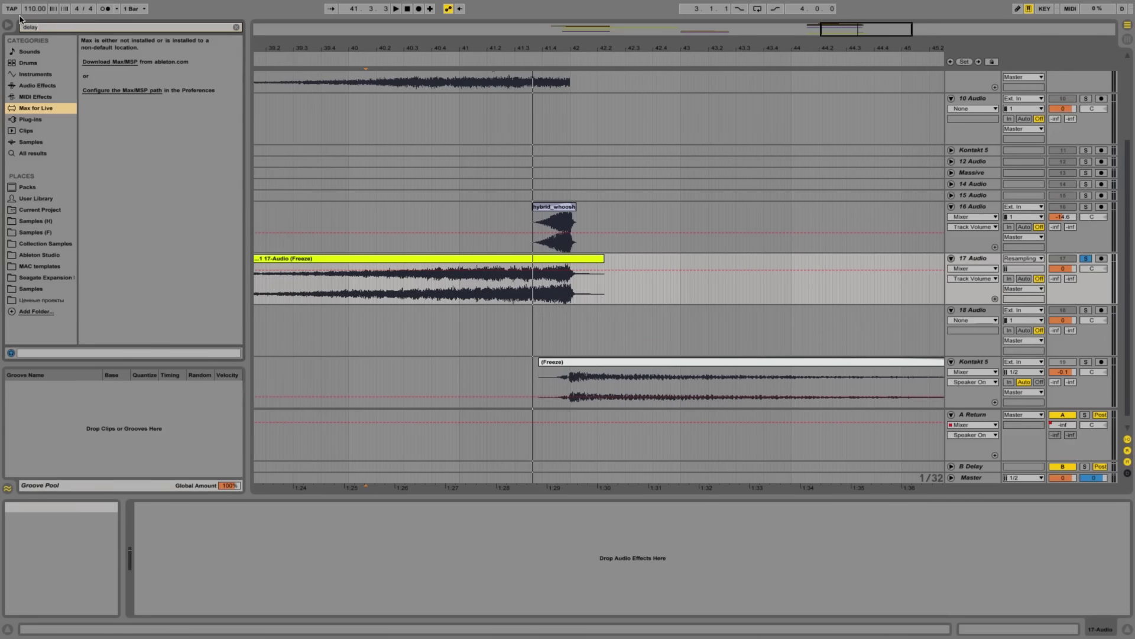
click(50, 122)
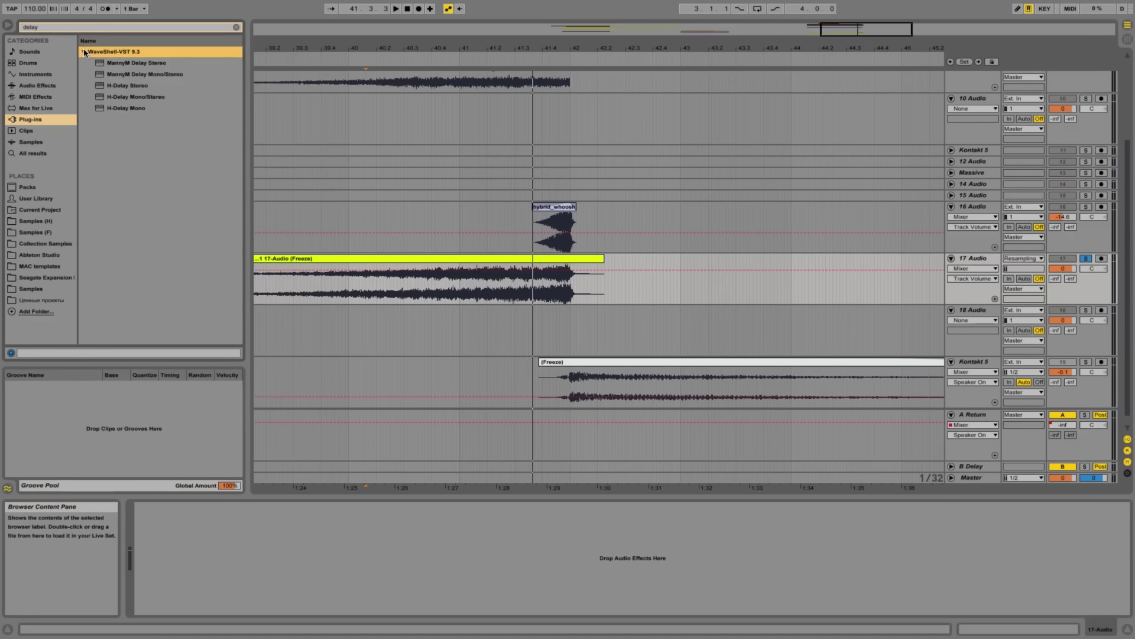
Add the H-Delay Stereo plug-in to 17 Audio and raise its Feedback
drag(128, 88, 554, 163)
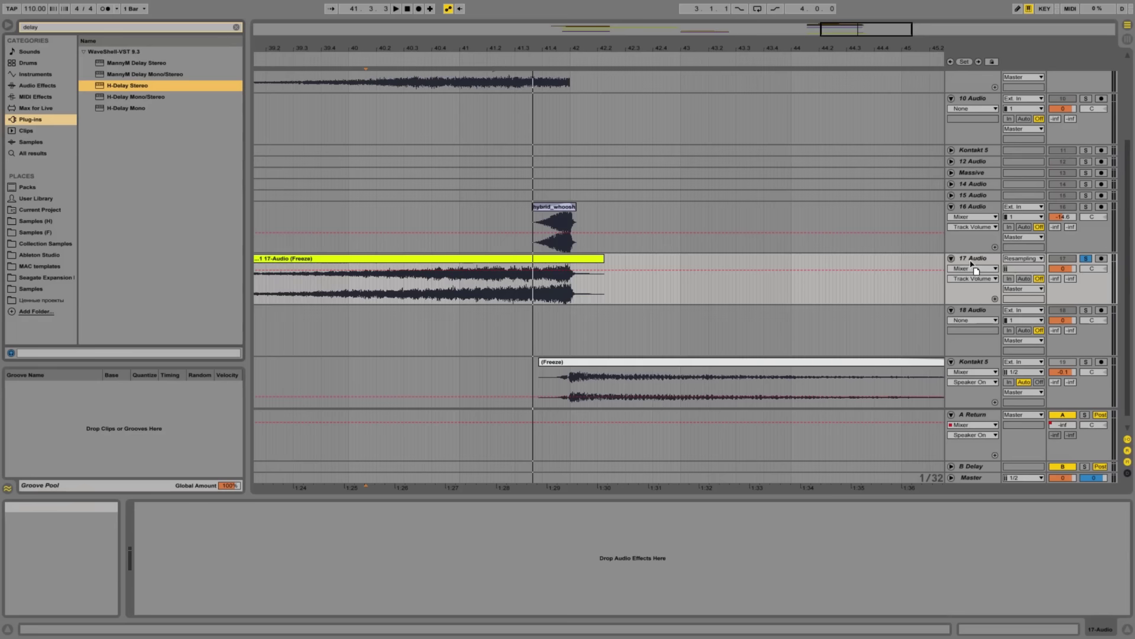
drag(971, 263, 972, 265)
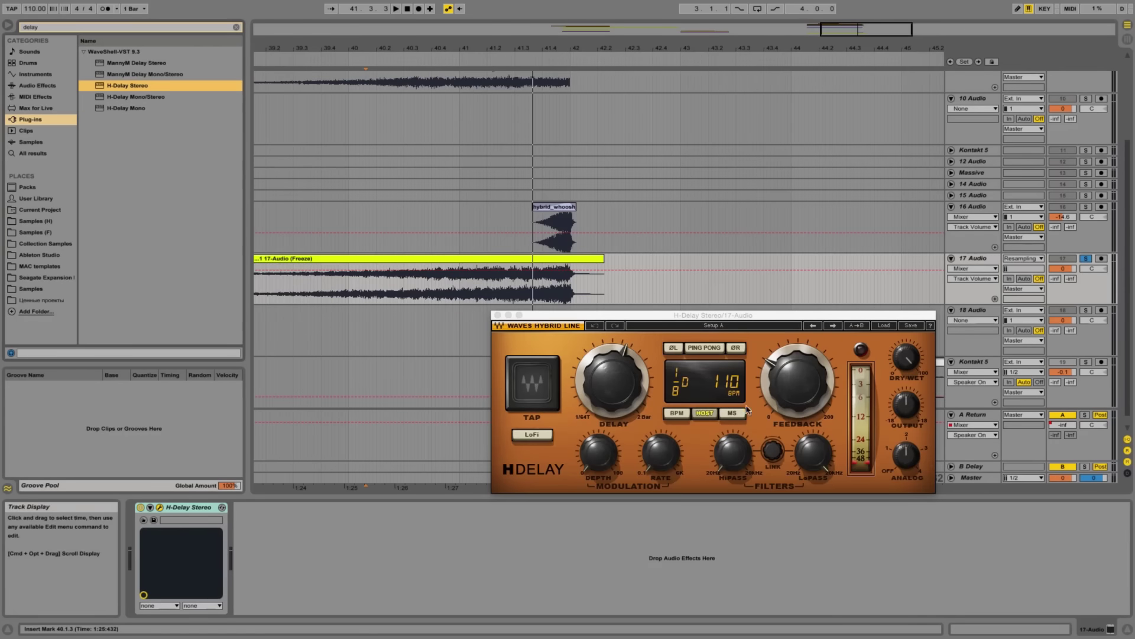
drag(790, 383, 789, 355)
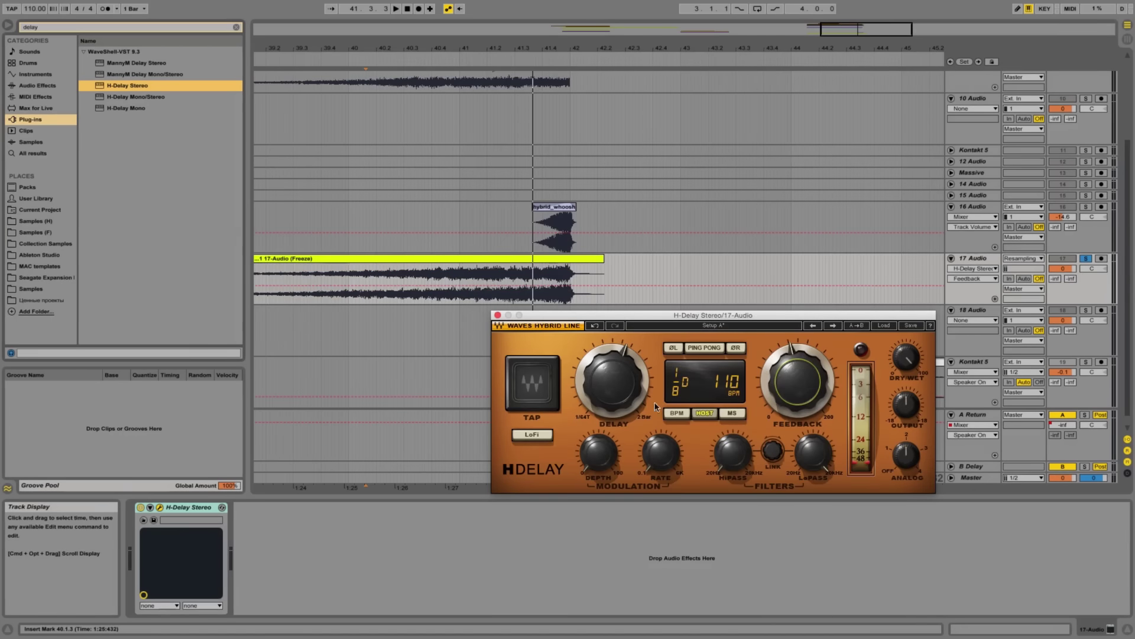
Switch H-Delay's timing to milliseconds, lower the delay to 47 ms, and play the end of the riser from 41.4.2
click(730, 414)
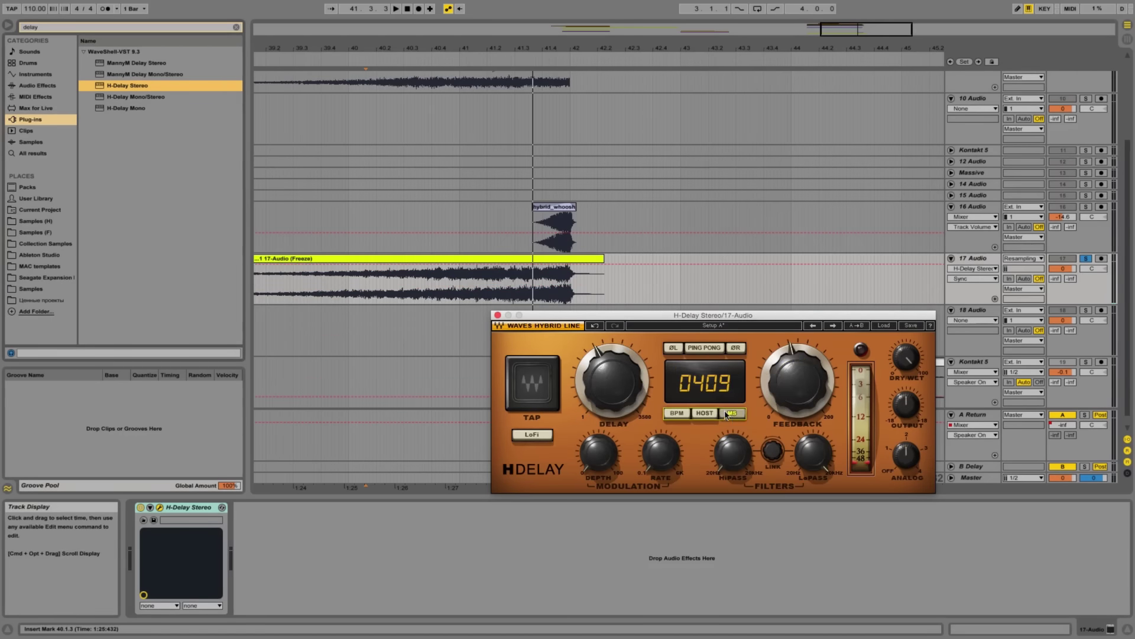
drag(640, 387, 639, 414)
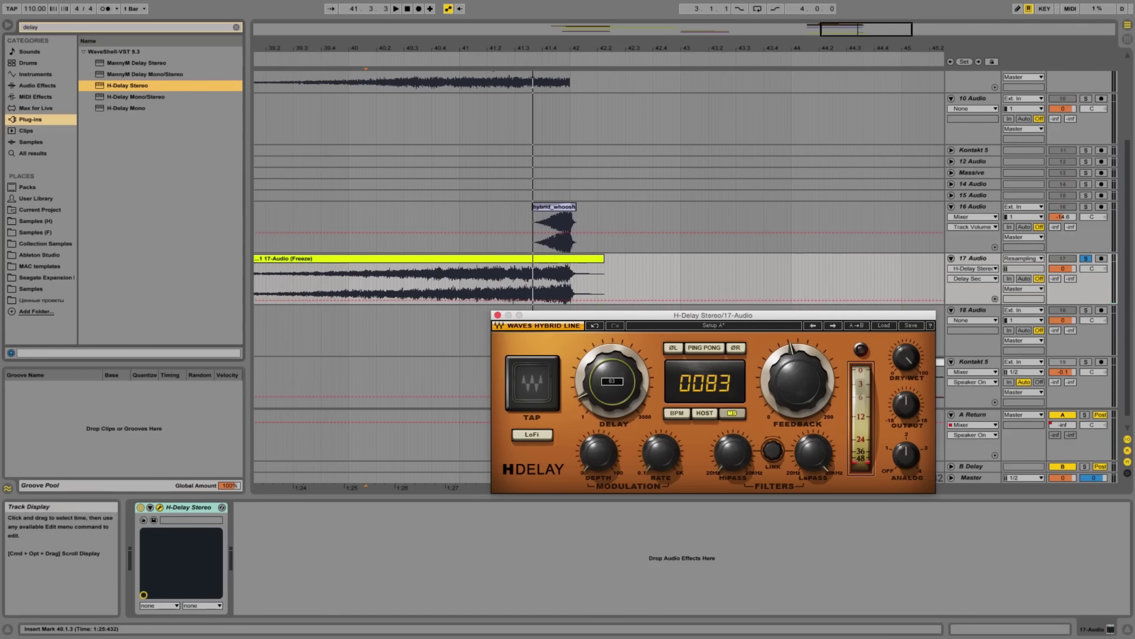
key(space)
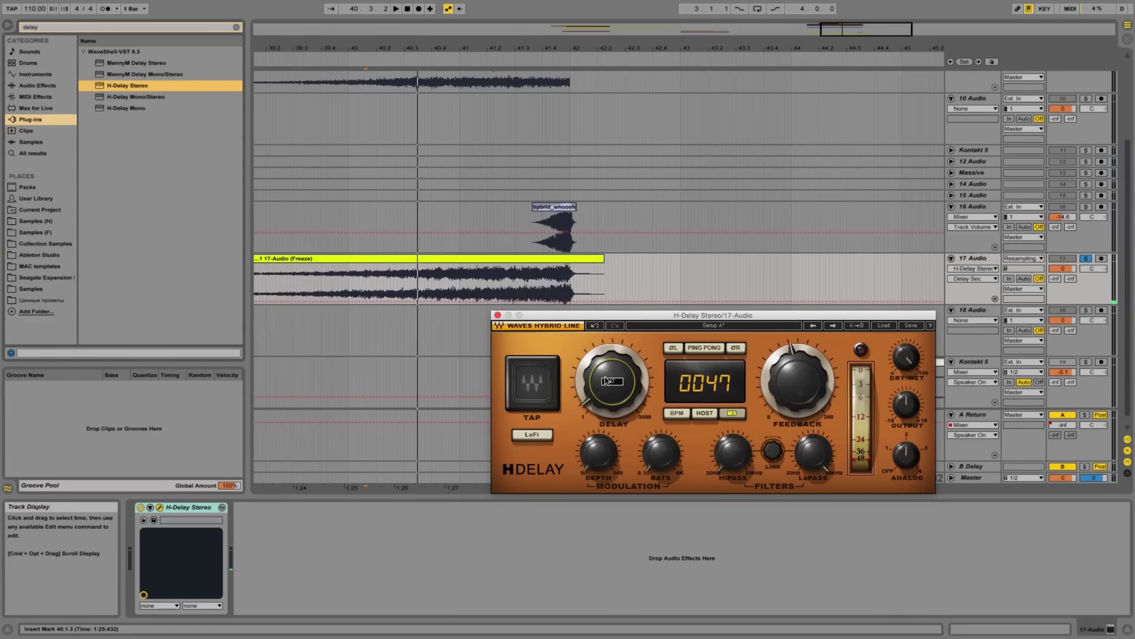
click(548, 286)
key(space)
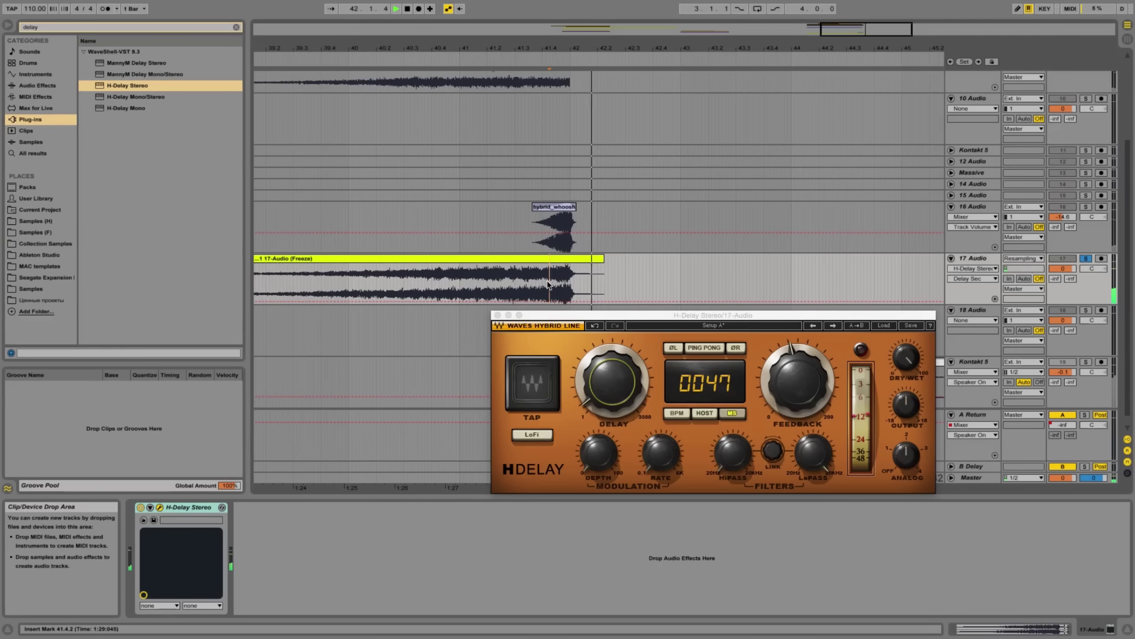
Raise H-Delay's Feedback to 101 and play the riser from 40.1.2
click(797, 381)
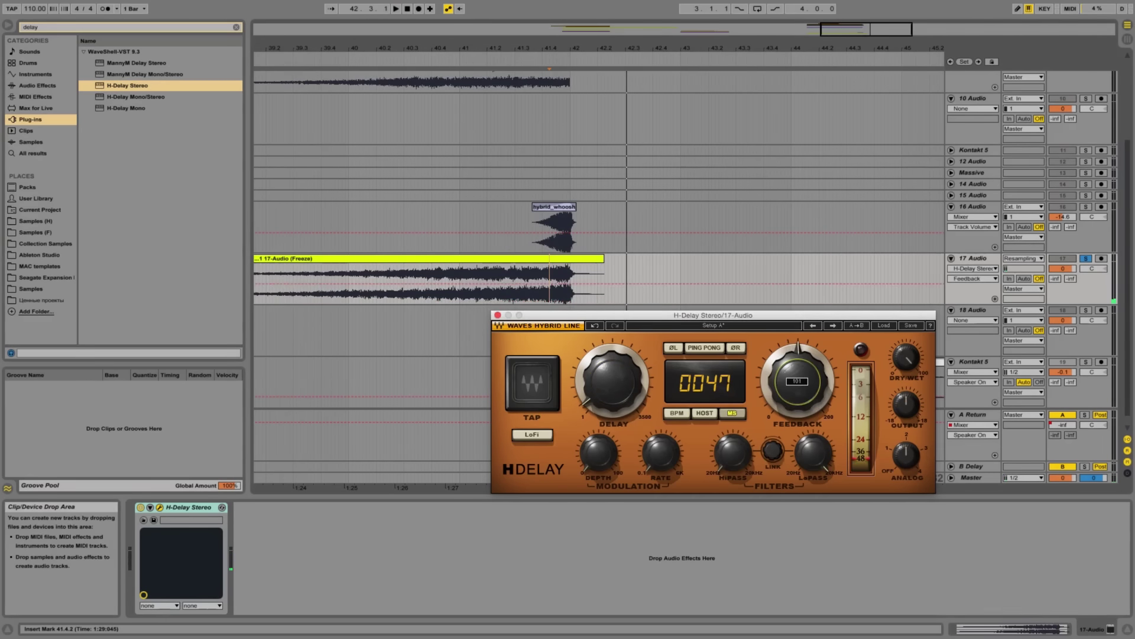
click(355, 300)
key(space)
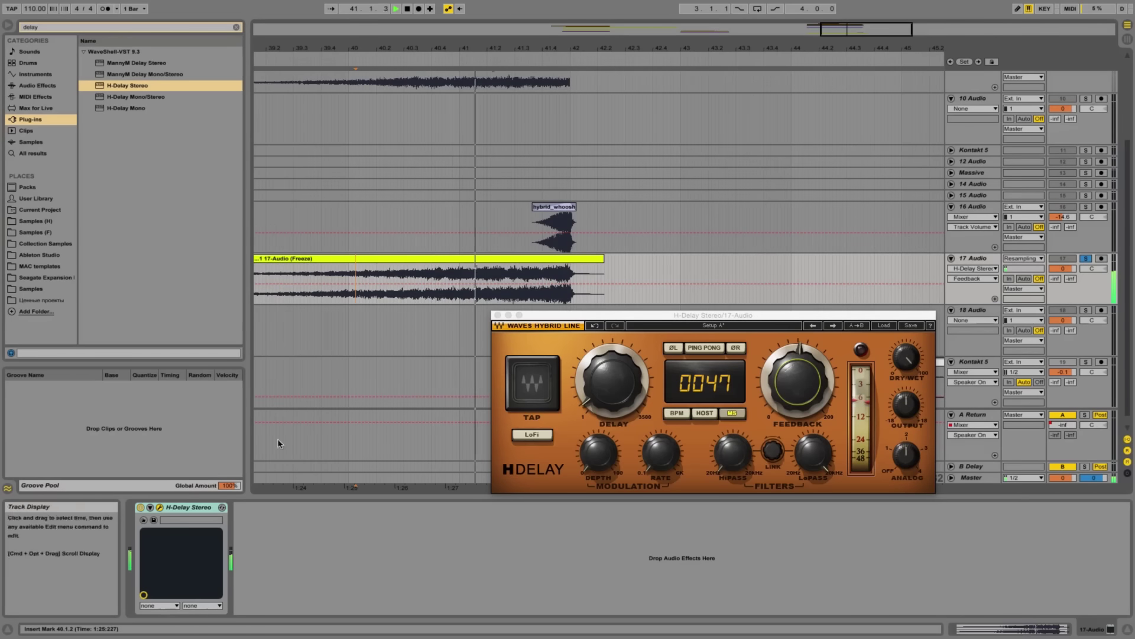
Bypass H-Delay Stereo on 17 Audio and clear the "delay" search while browsing the Audio Effects category
click(141, 508)
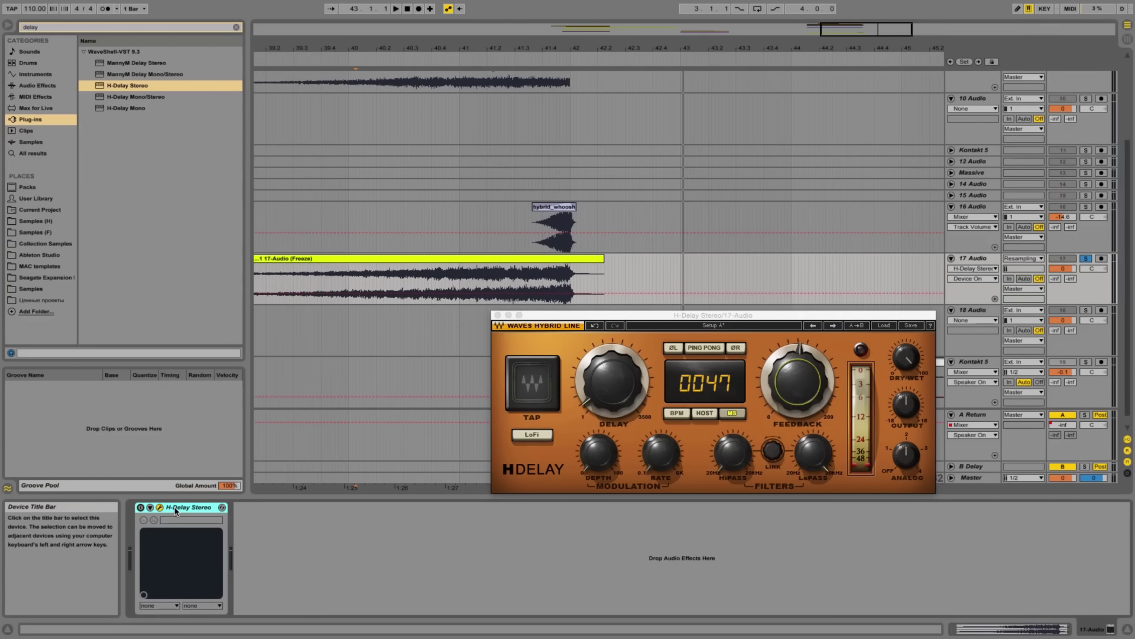
click(37, 85)
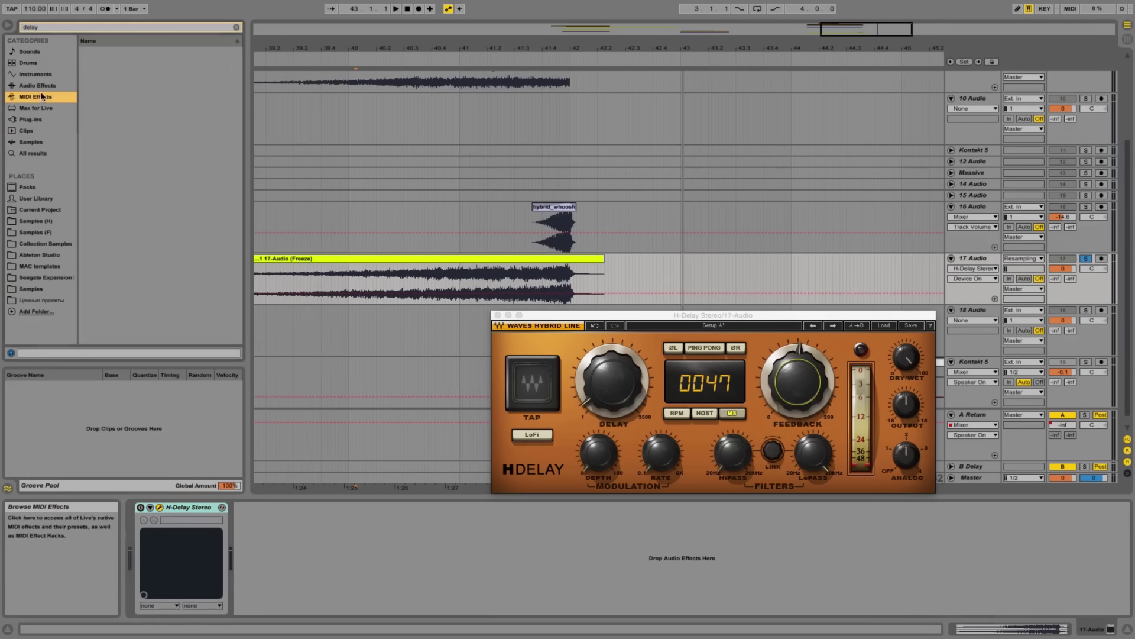
click(18, 28)
key(BackSpace)
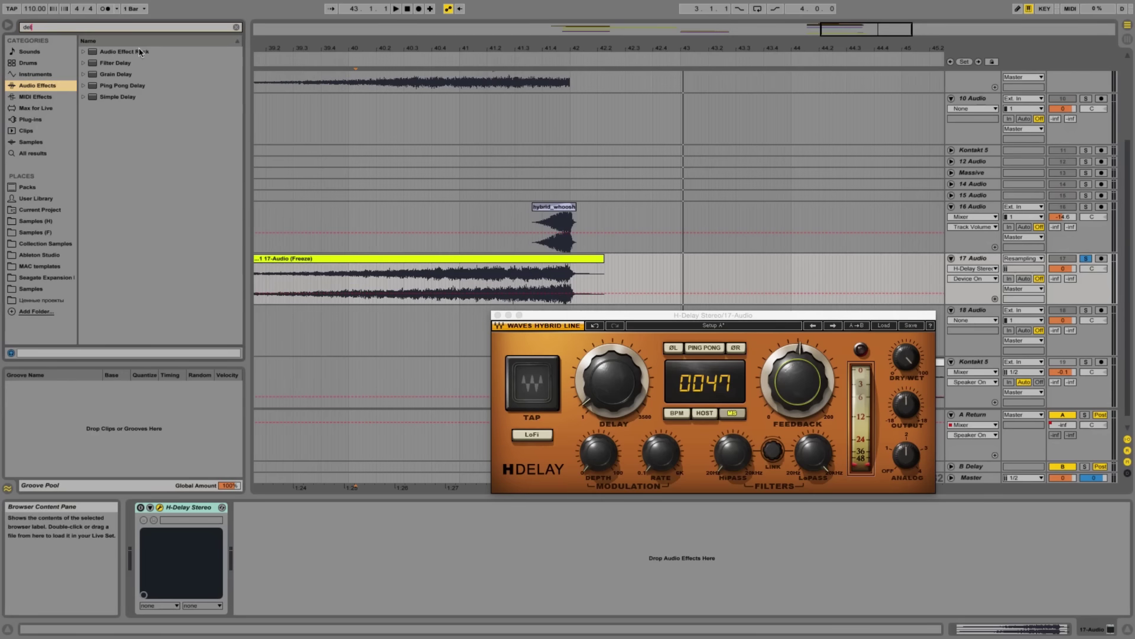
Add a Simple Delay after H-Delay Stereo on 17 Audio
scroll(135, 208, down, 2)
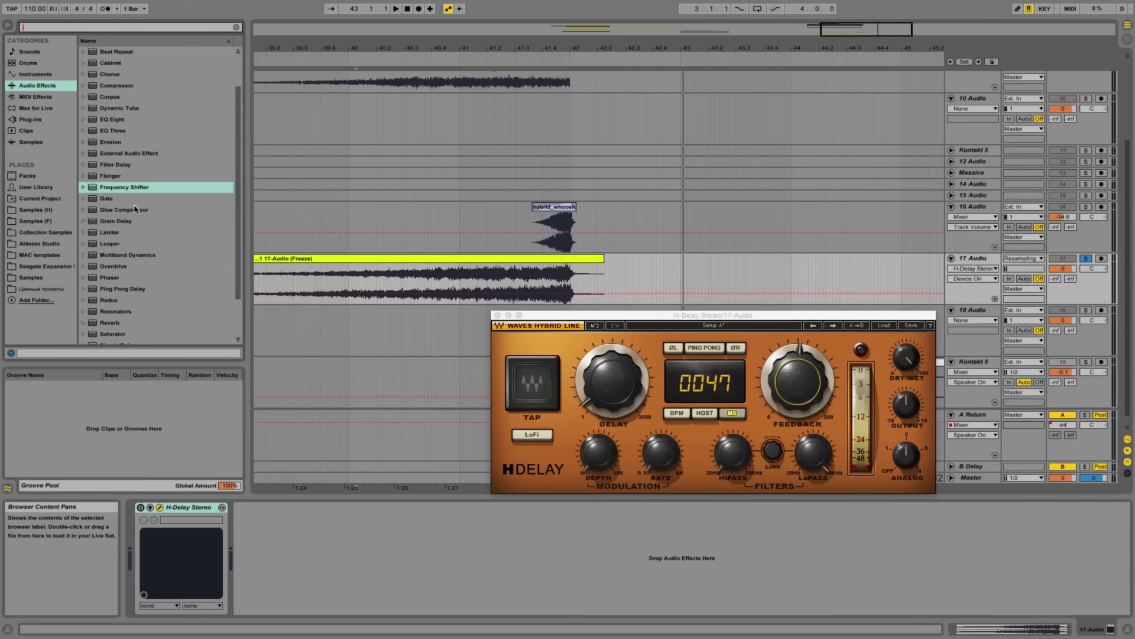
scroll(135, 208, up, 2)
scroll(126, 190, down, 4)
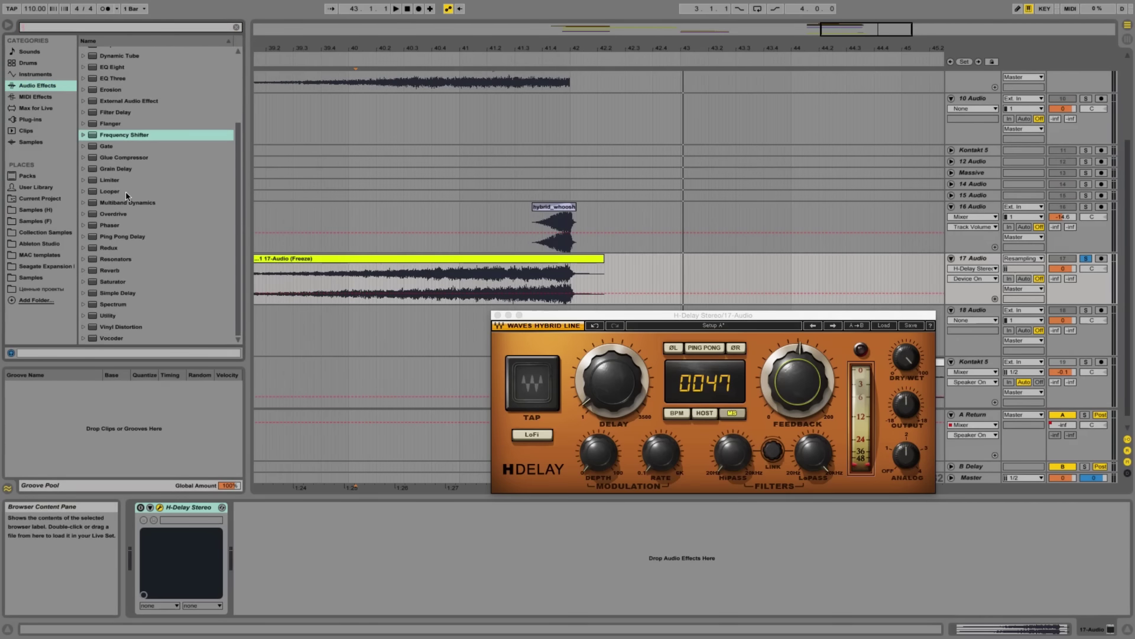
scroll(122, 269, up, 2)
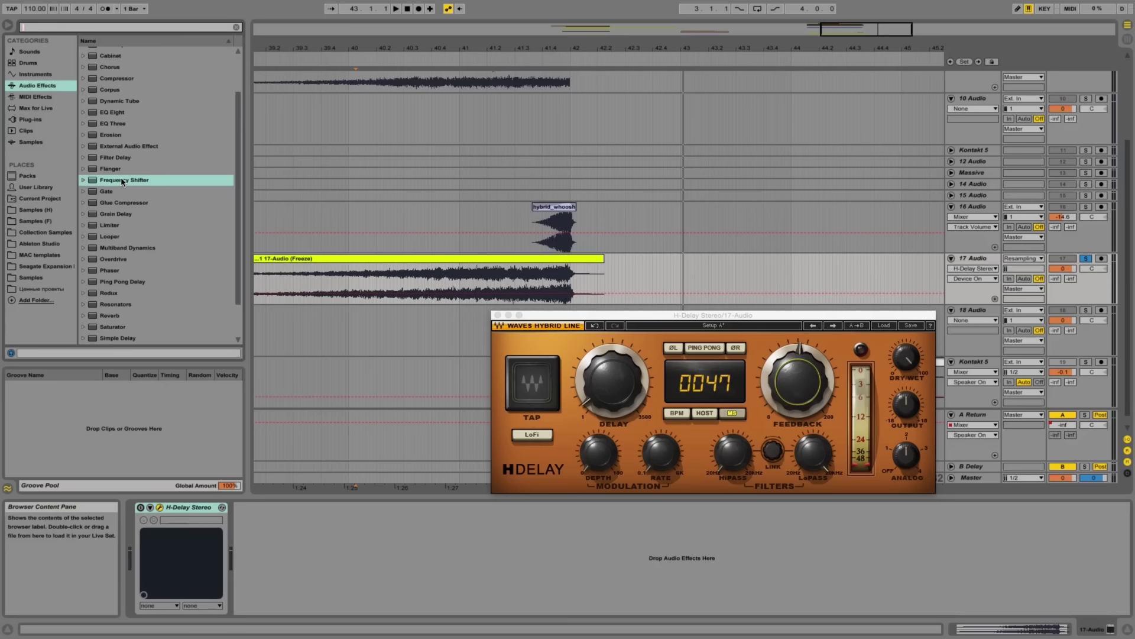
scroll(121, 176, down, 2)
drag(114, 292, 296, 560)
Switch both Simple Delay channels to Time mode and set each delay time to 1.00 ms
click(253, 548)
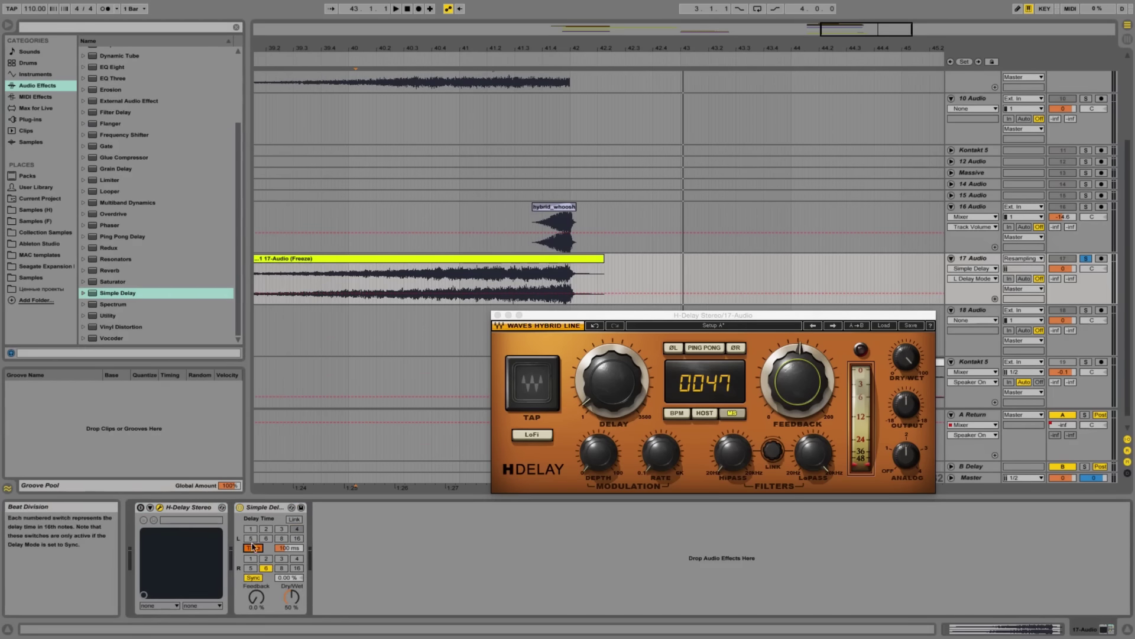
click(255, 511)
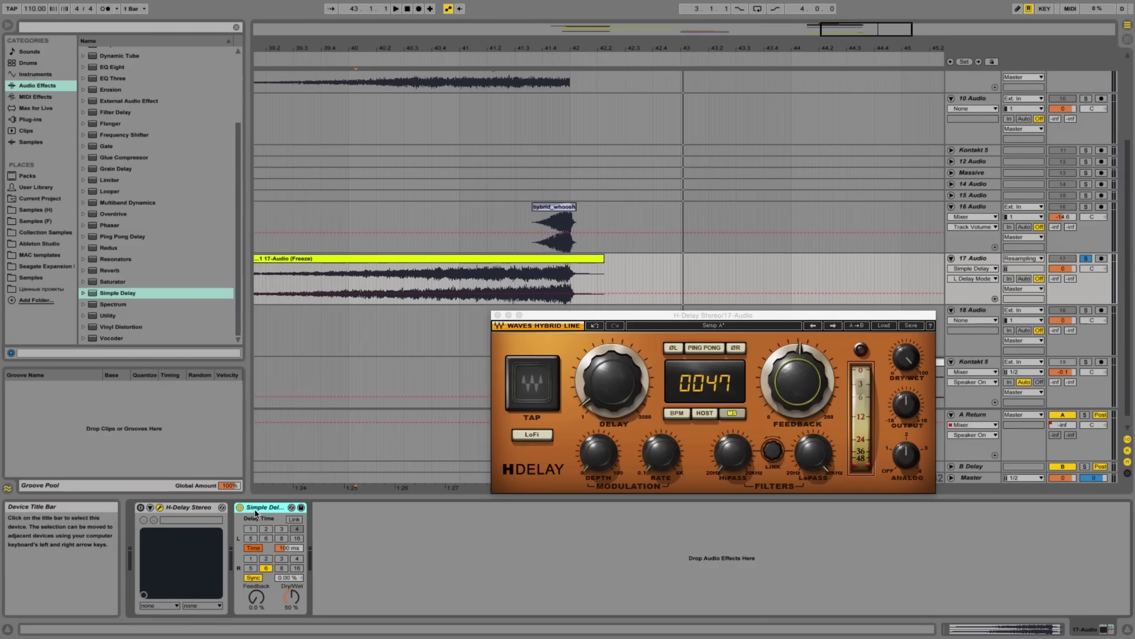
click(254, 578)
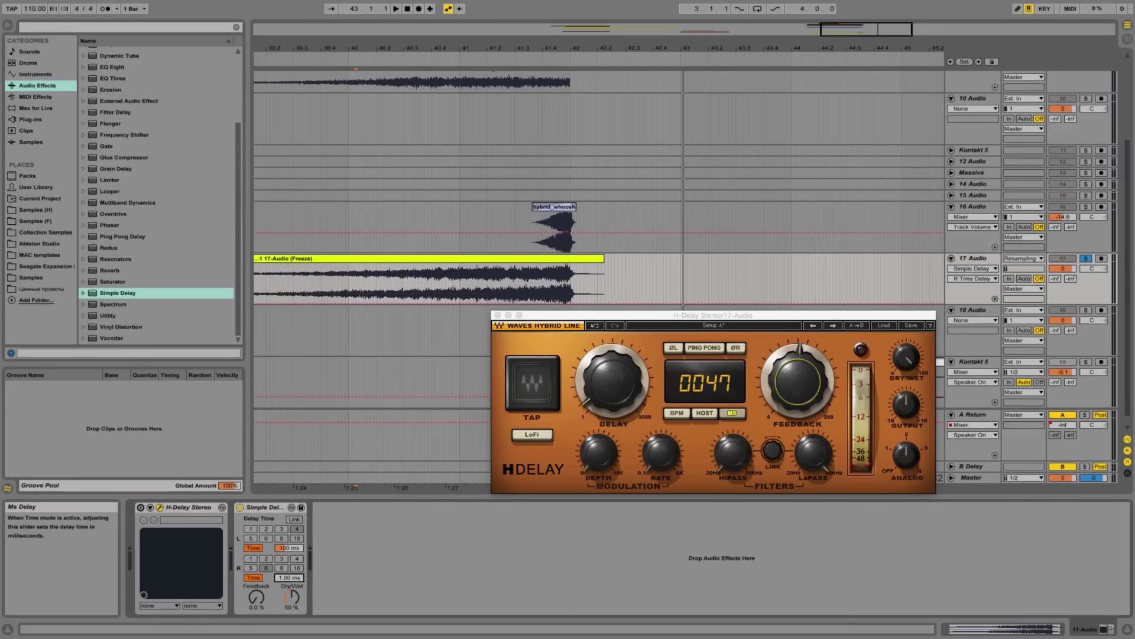
drag(288, 548, 288, 583)
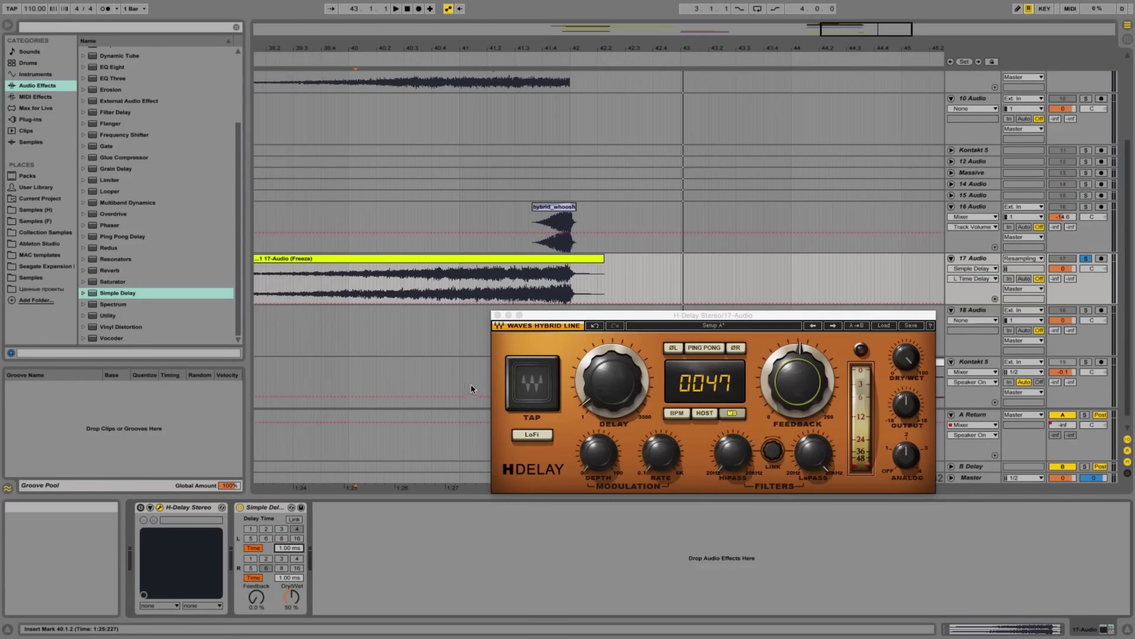
Close the H-Delay window, set Simple Delay to 31.4 ms left and 26.7 ms right, and raise its Feedback
click(498, 315)
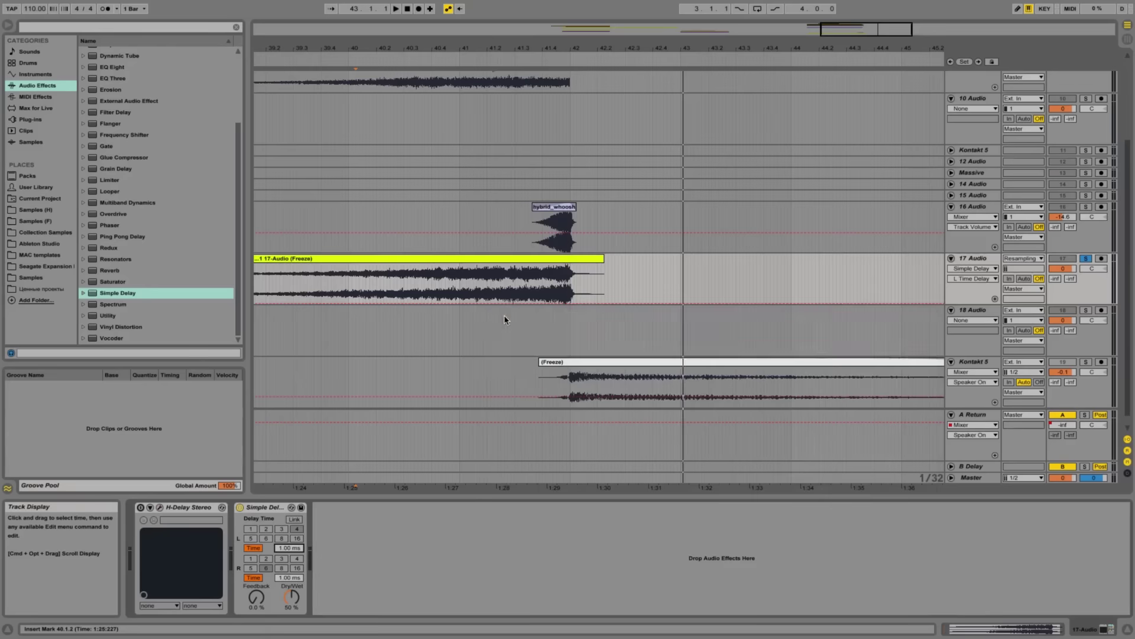
click(505, 317)
click(974, 259)
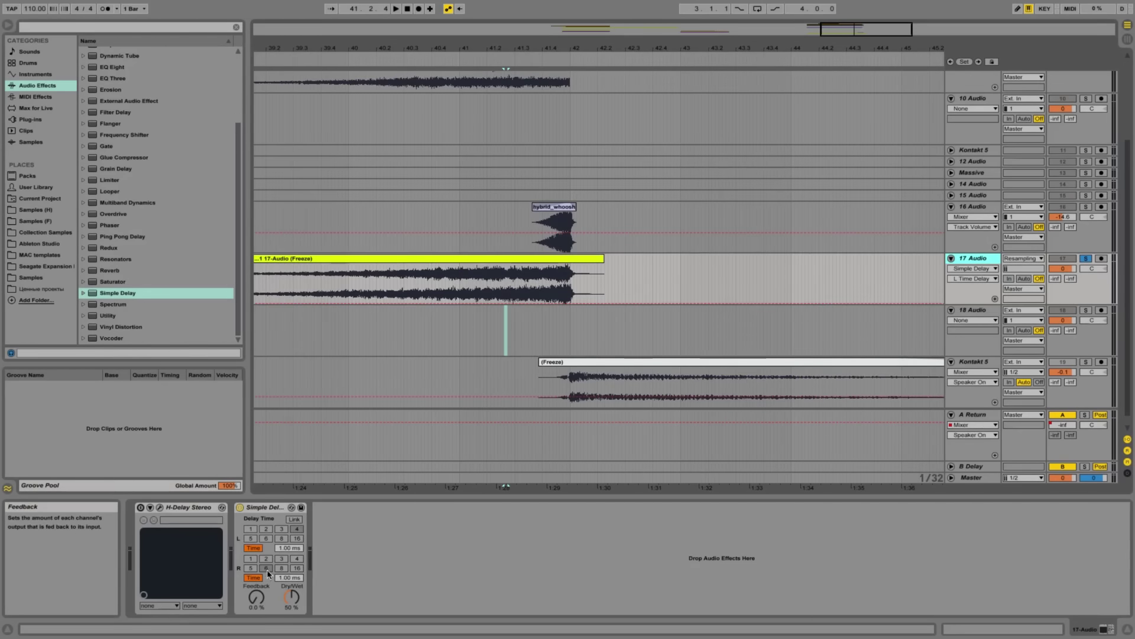
drag(288, 548, 288, 532)
click(289, 577)
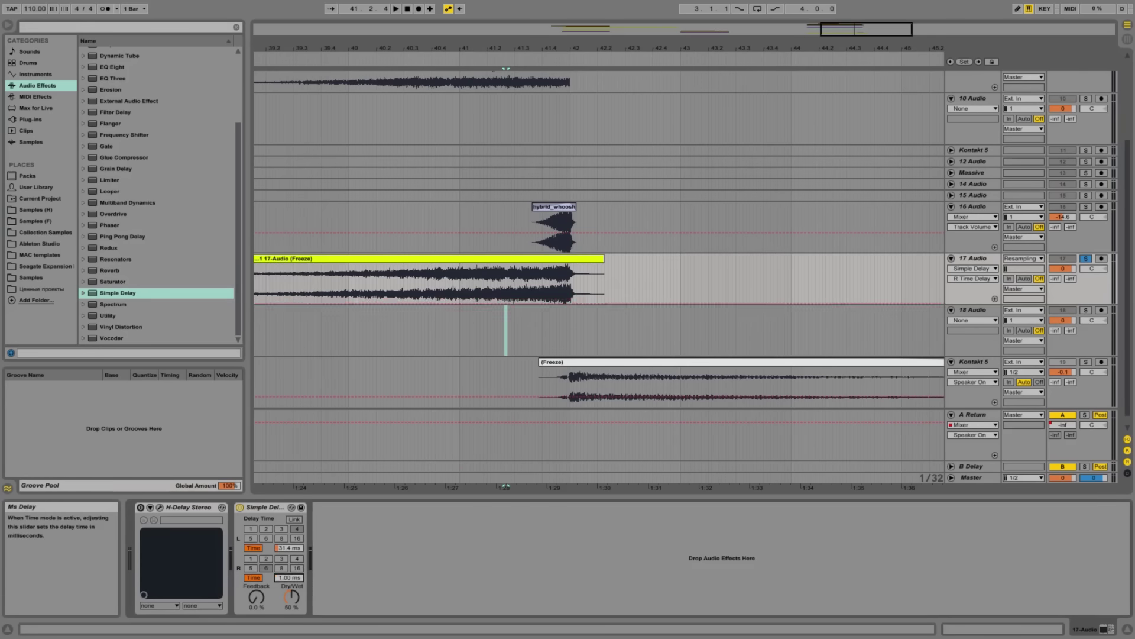
key(space)
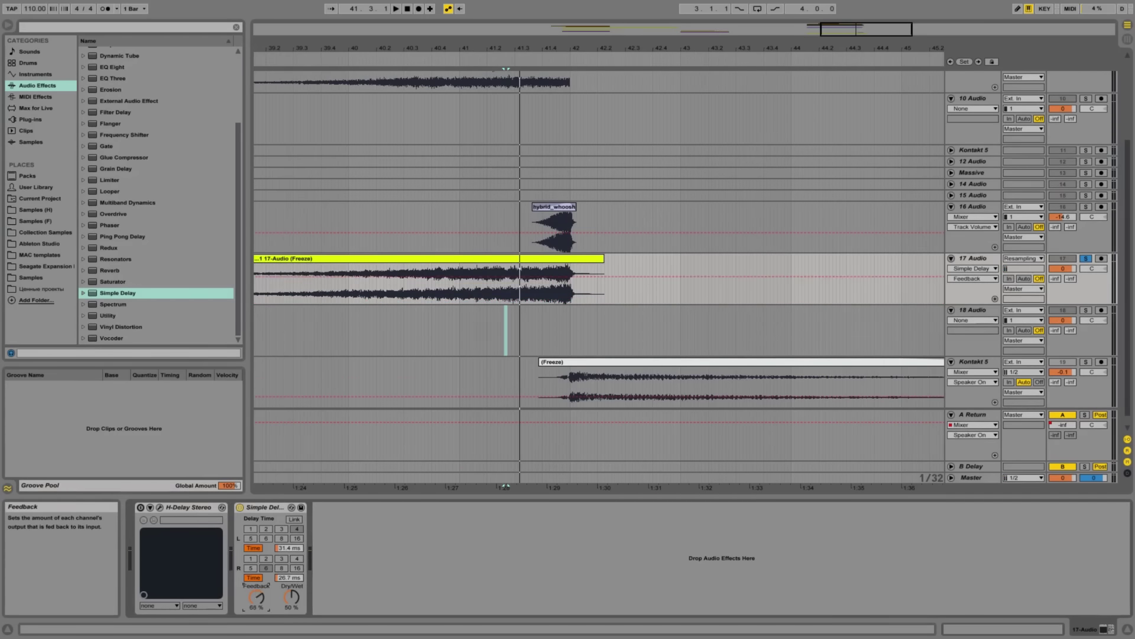
Play the riser with Simple Delay from 39.2.3
key(space)
key(space)
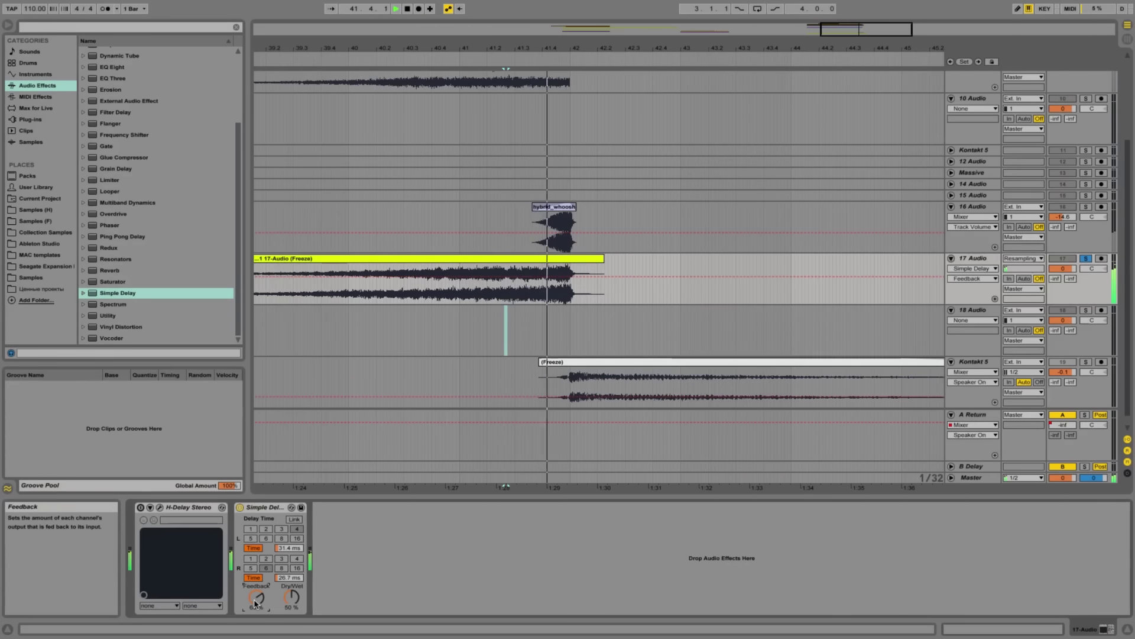
click(279, 321)
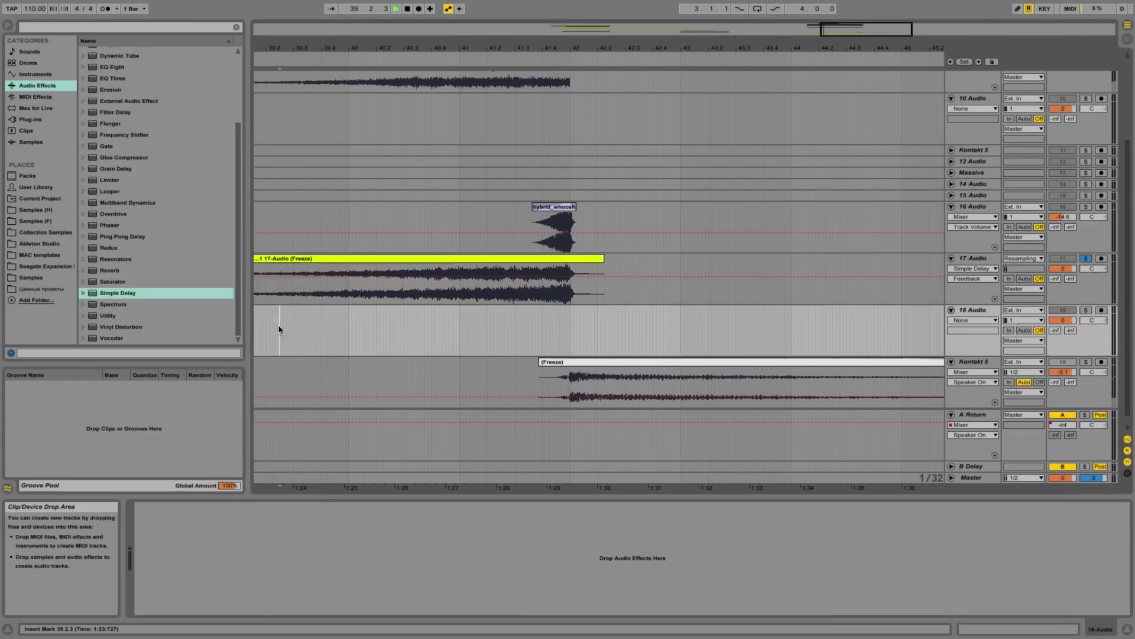
click(969, 260)
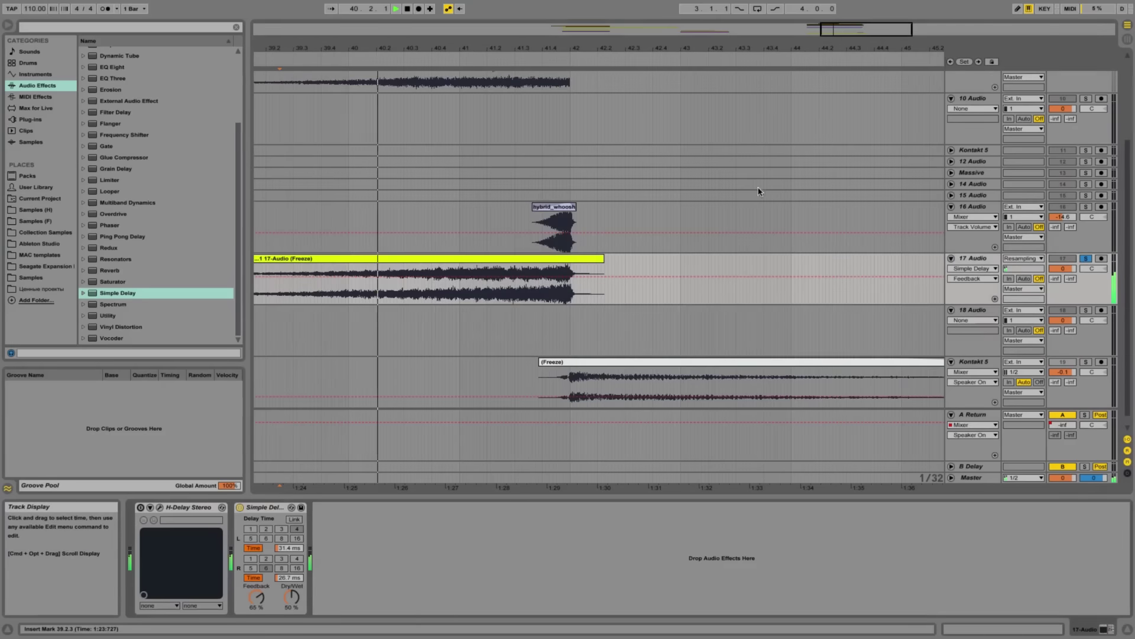
drag(847, 31, 846, 17)
key(space)
Move Simple Delay from 17 Audio to the B return track and delete that return's original Delay device
drag(266, 508, 978, 463)
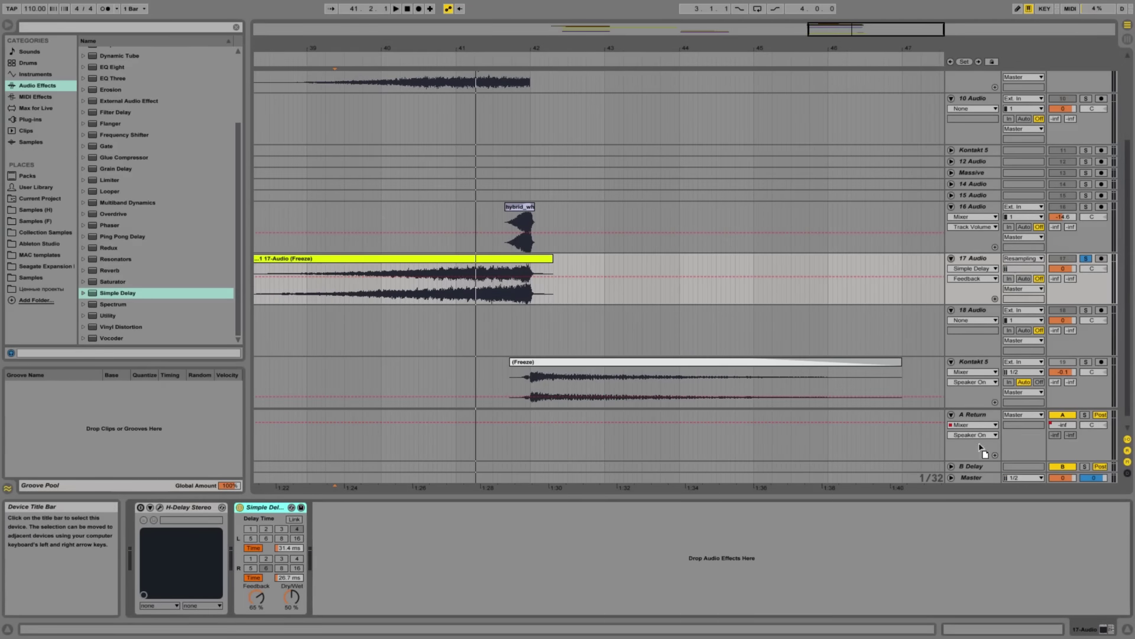
drag(977, 468, 976, 467)
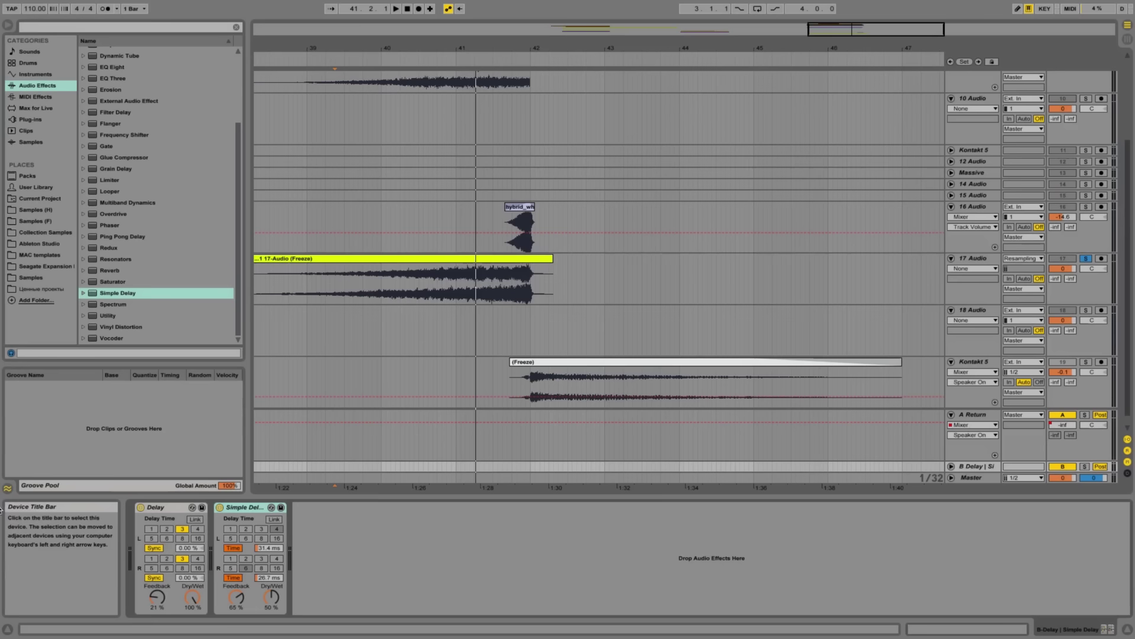
key(Delete)
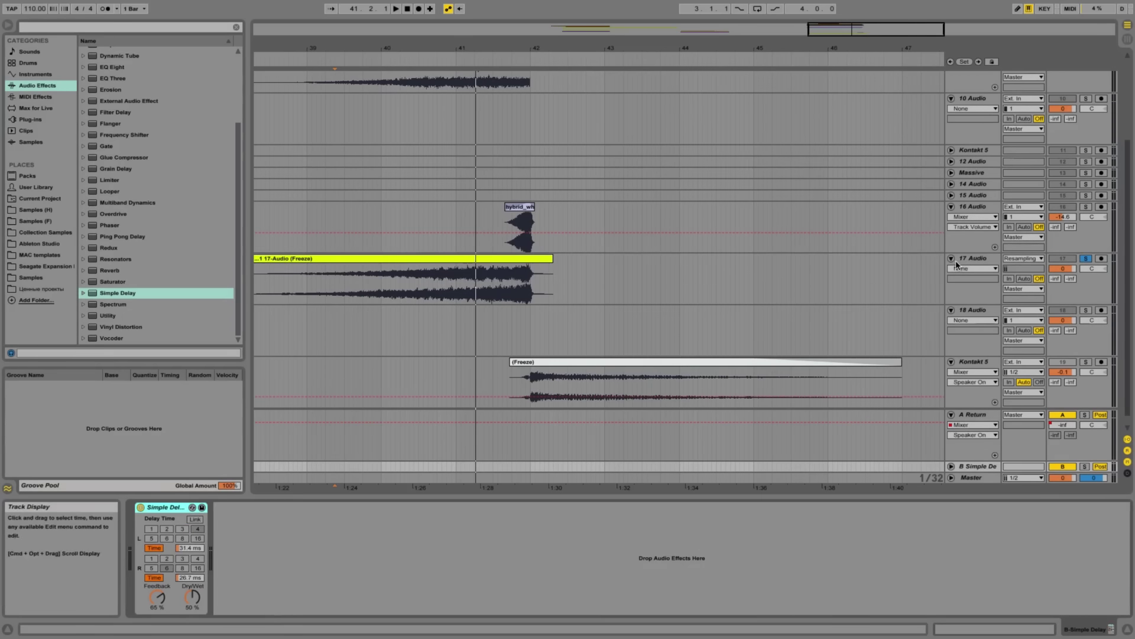
Raise 17 Audio's send to return B to 0 dB and play the riser from just before bar 40
click(1055, 278)
mouse_move(1068, 279)
mouse_down()
mouse_move(1068, 254)
mouse_move(1070, 278)
mouse_up()
click(342, 321)
key(space)
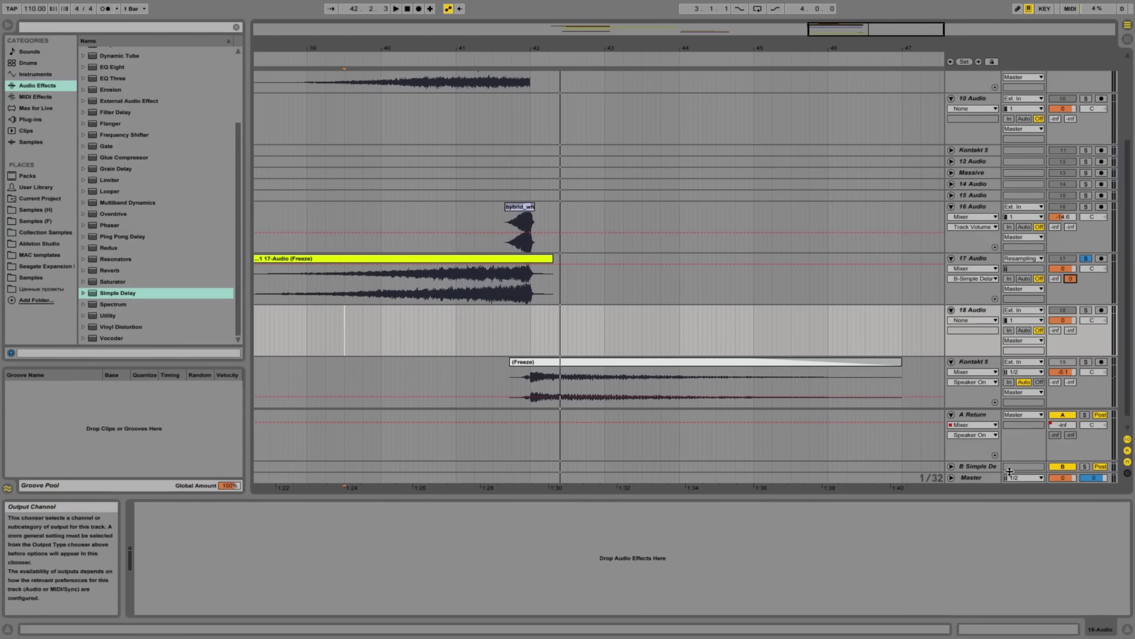
Raise return B's Simple Delay Feedback and set Dry/Wet to 83 %, then play the riser's end from 41.3.2
click(976, 467)
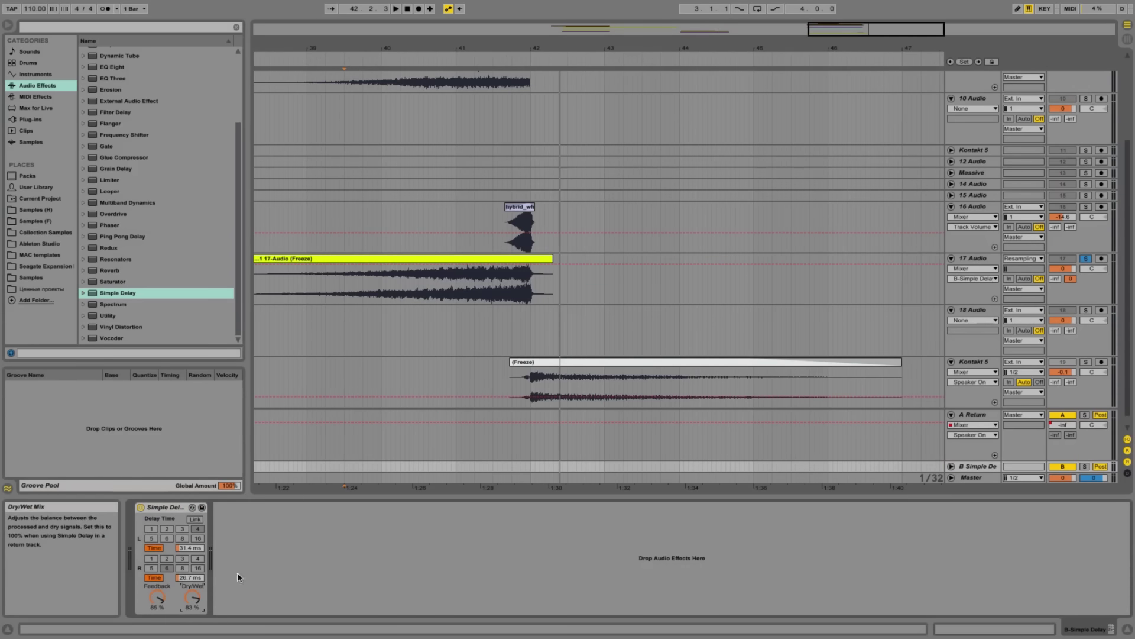
click(500, 320)
key(space)
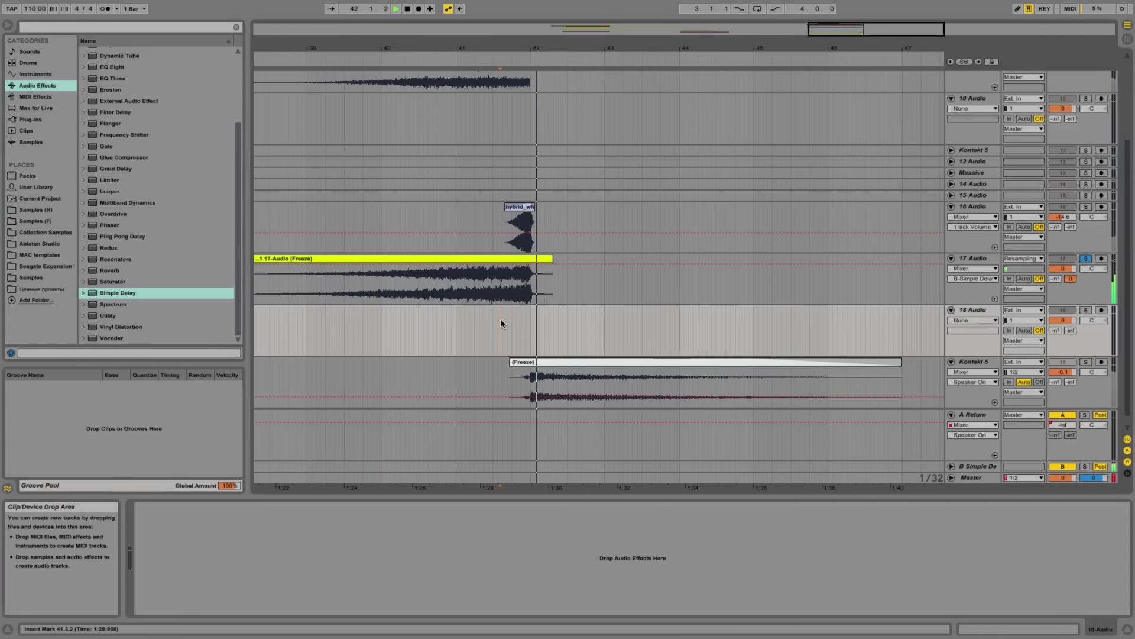
Examine the effect devices on the return tracks and the arrangement tracks, including Kontakt 5, 9 Audio, Massive and 16 Audio
click(985, 470)
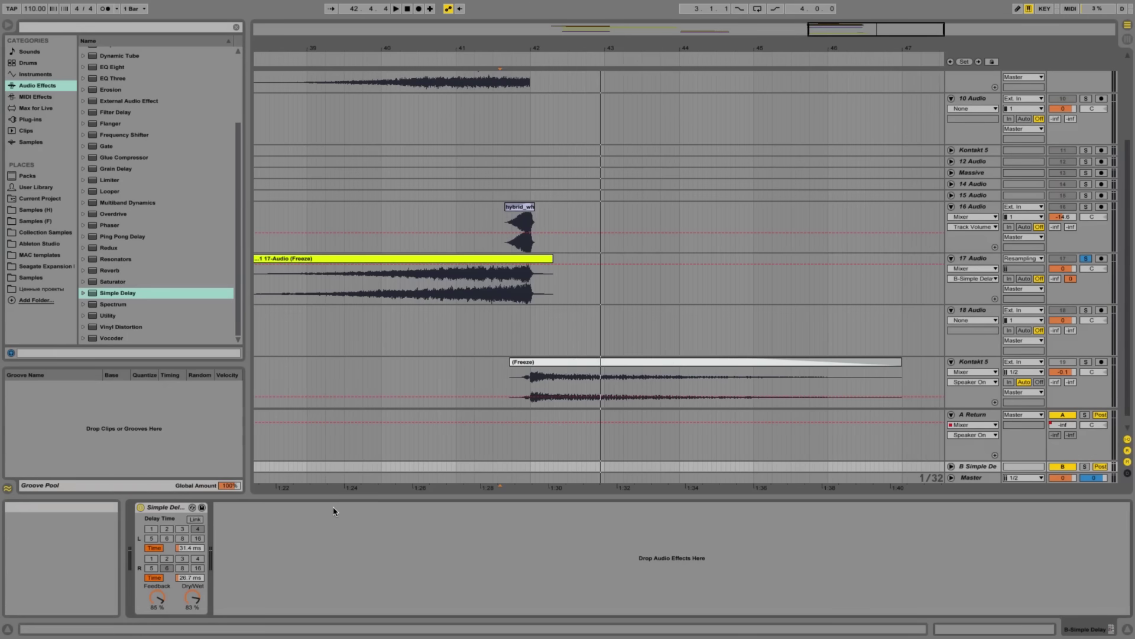
click(974, 414)
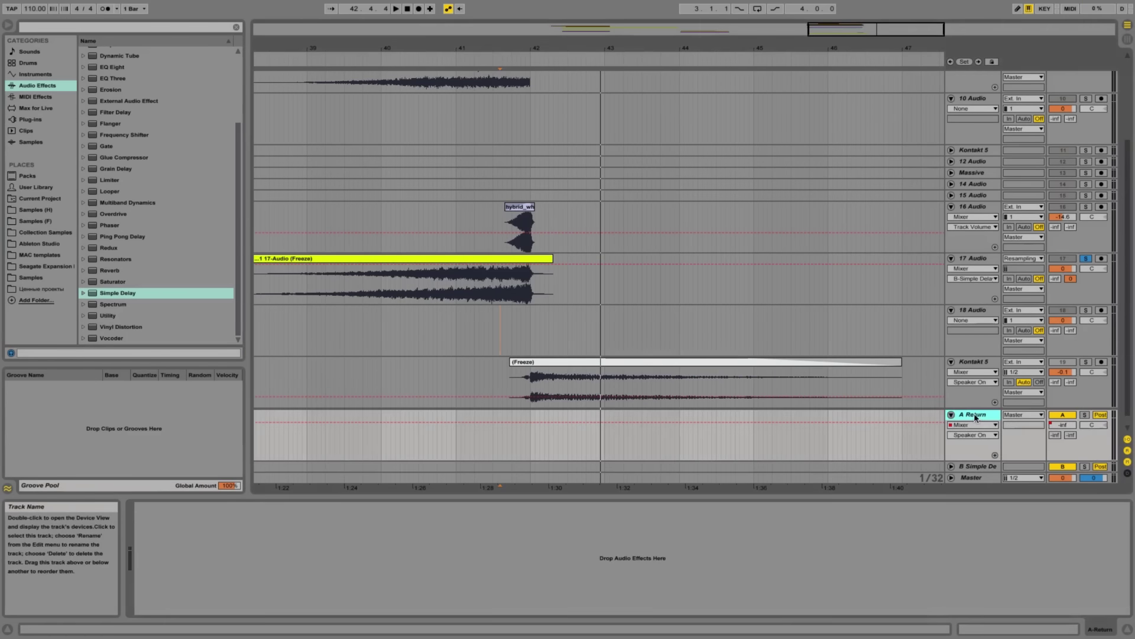
click(979, 152)
click(973, 363)
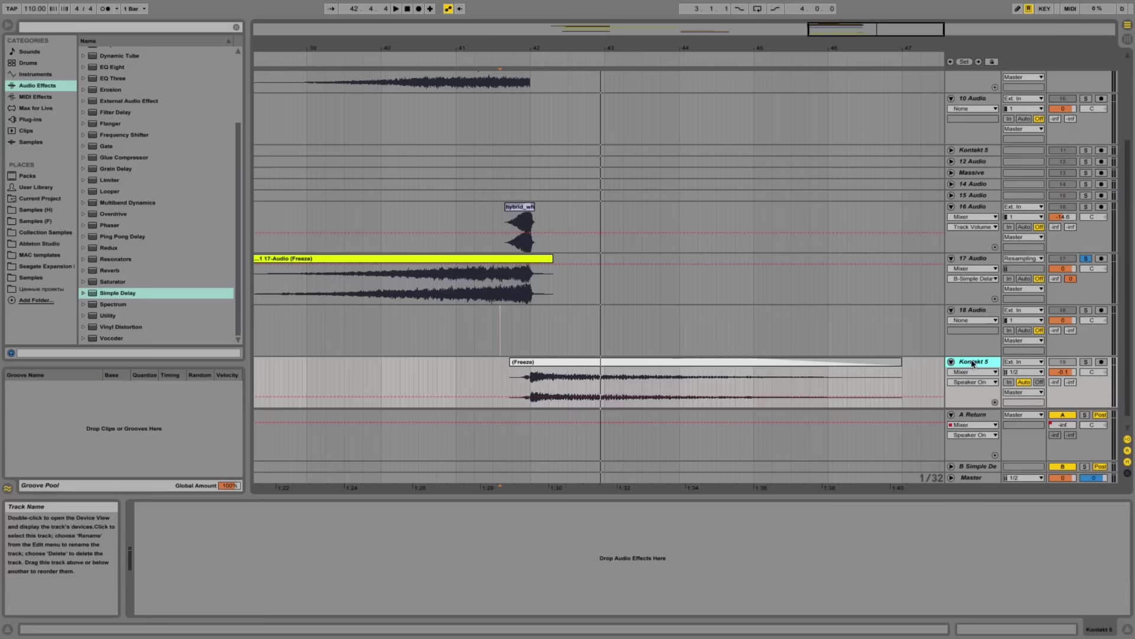
scroll(975, 332, down, 1)
scroll(983, 283, up, 5)
click(974, 112)
click(979, 134)
click(979, 143)
click(982, 133)
click(980, 165)
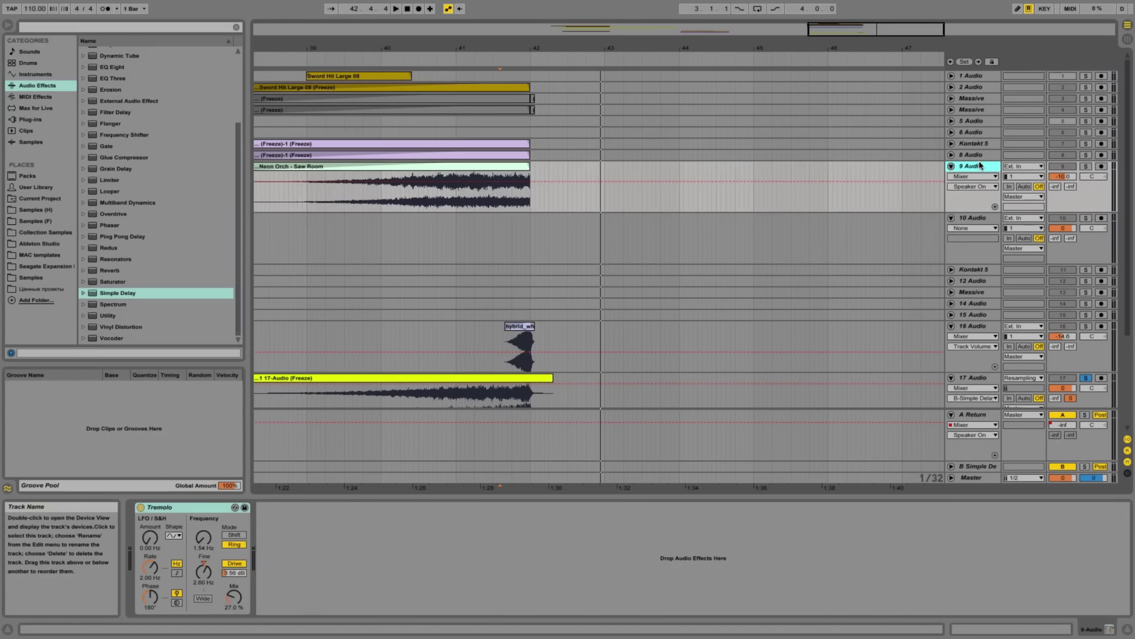
click(969, 270)
click(979, 292)
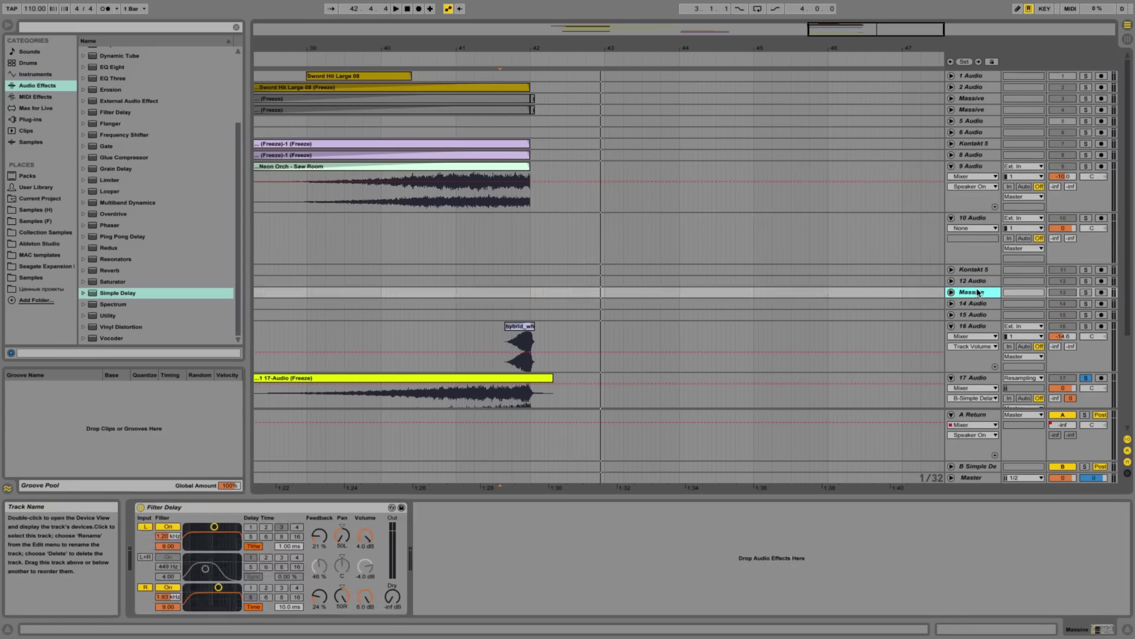
click(977, 325)
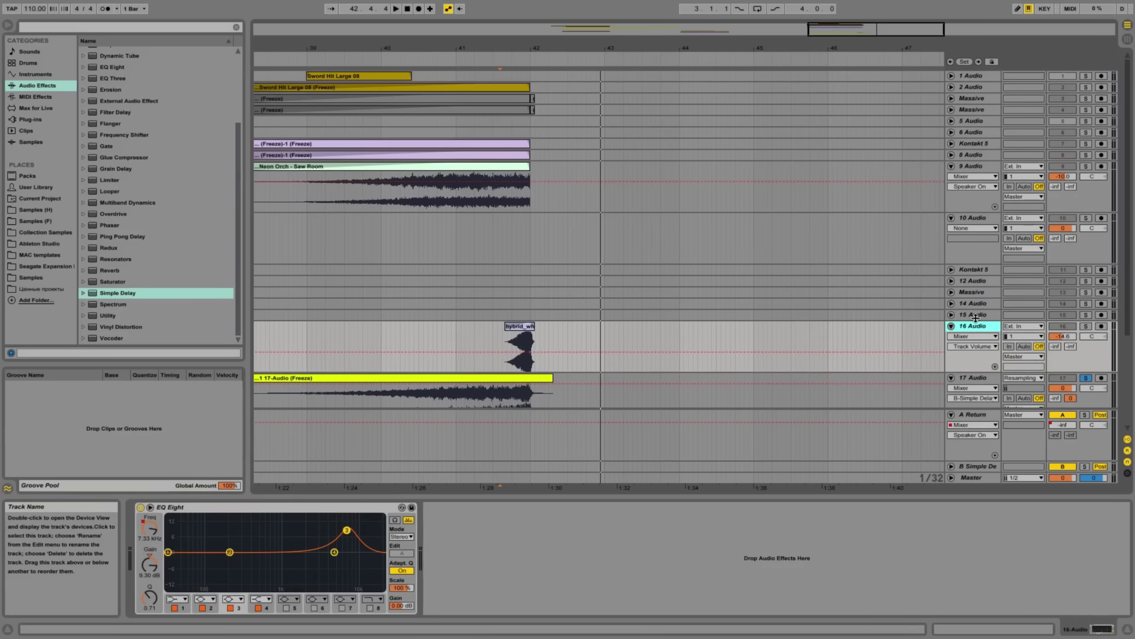
Add the Reverb Hall preset Long Tail to return B, after its Simple Delay
click(976, 316)
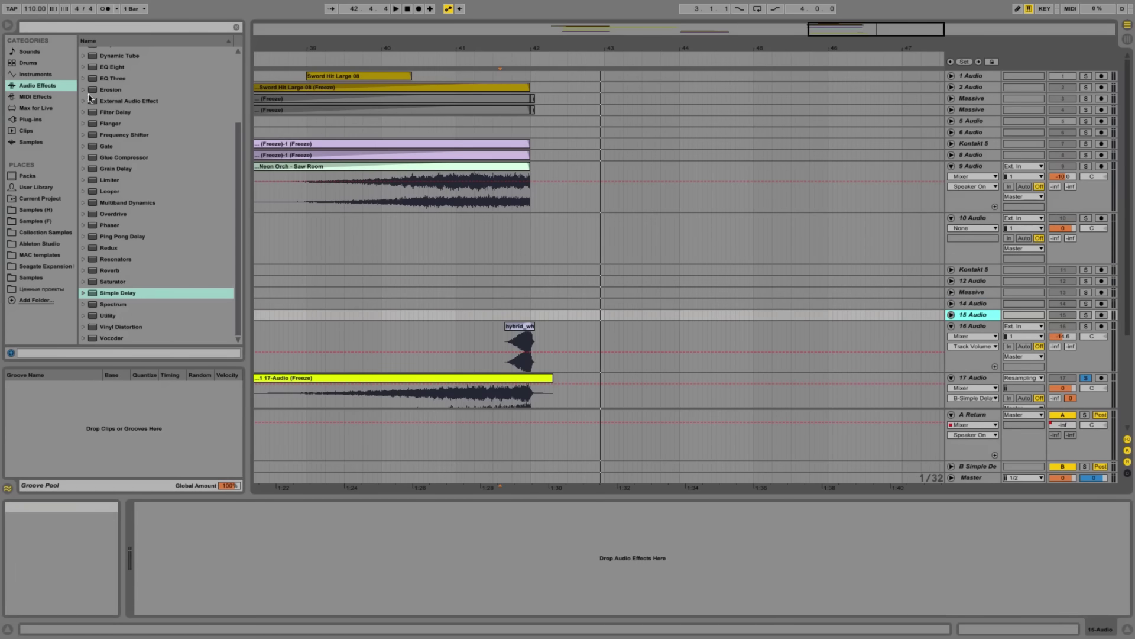
scroll(134, 265, up, 3)
scroll(126, 271, down, 3)
click(112, 271)
click(84, 271)
click(92, 261)
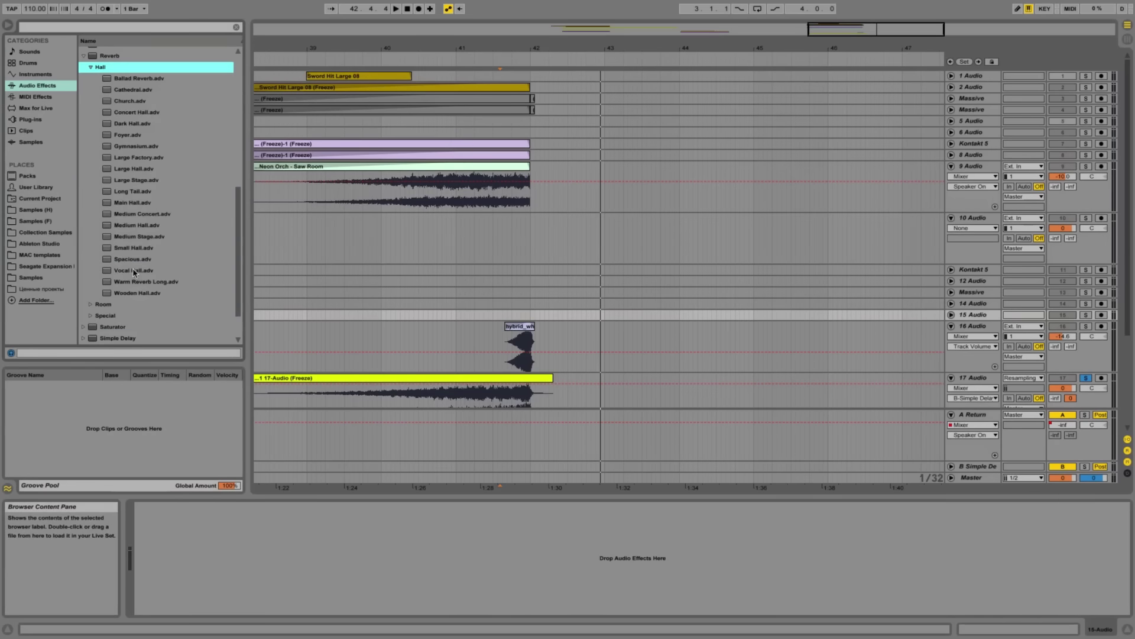
click(137, 192)
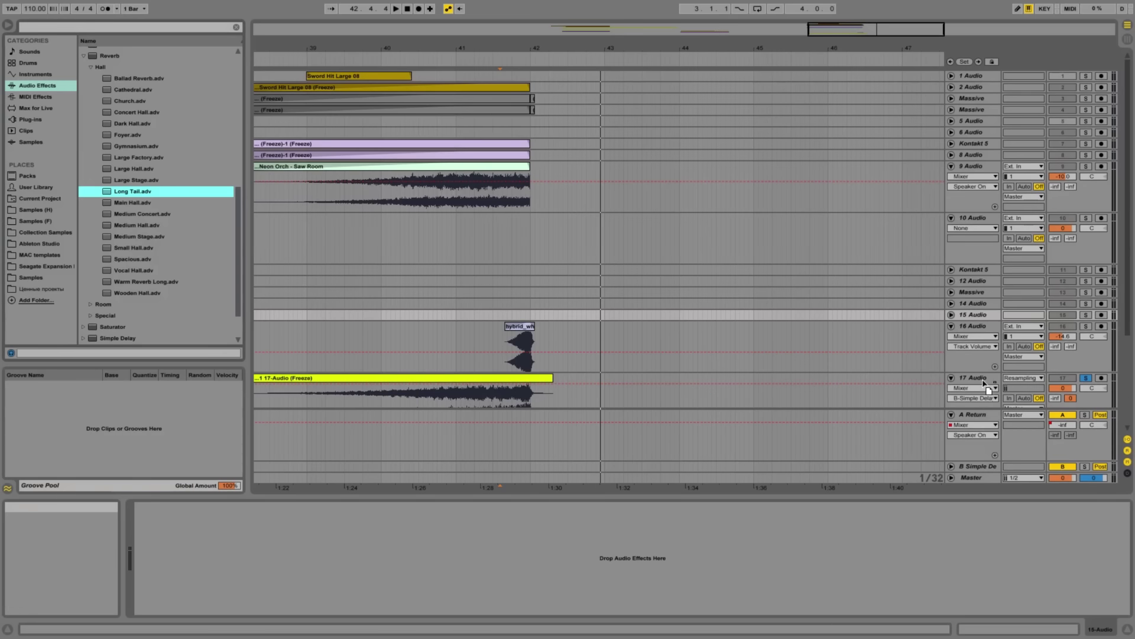
drag(986, 467, 986, 467)
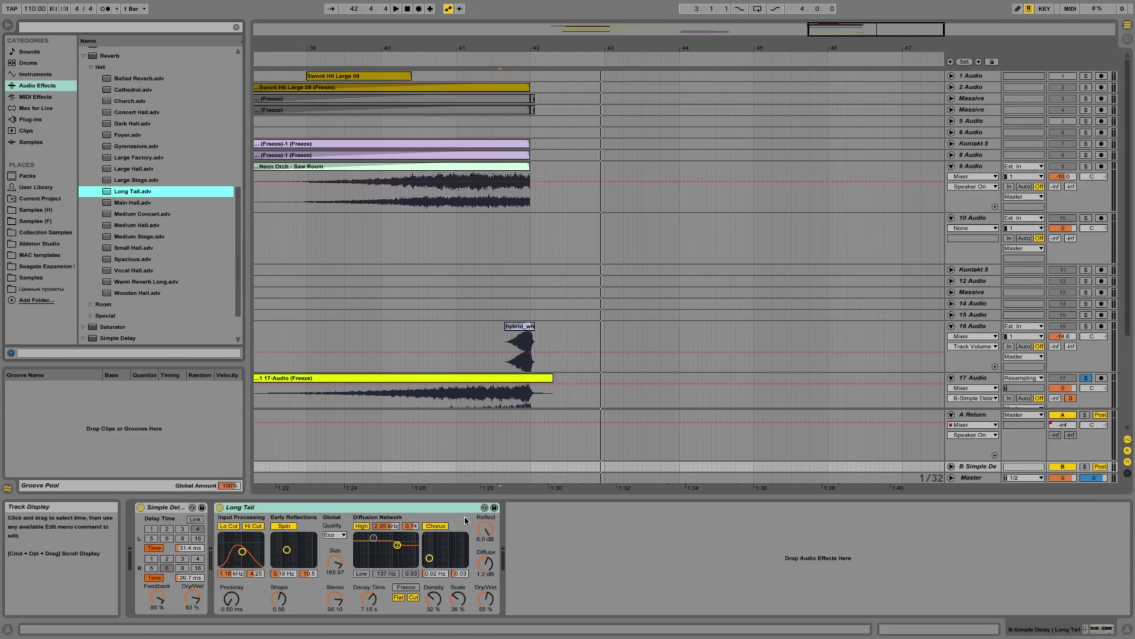
Move Long Tail's input filter to 1.77 kHz, solo return B and reduce the reverb's Dry/Wet to 33 % while playing the riser's end
key(space)
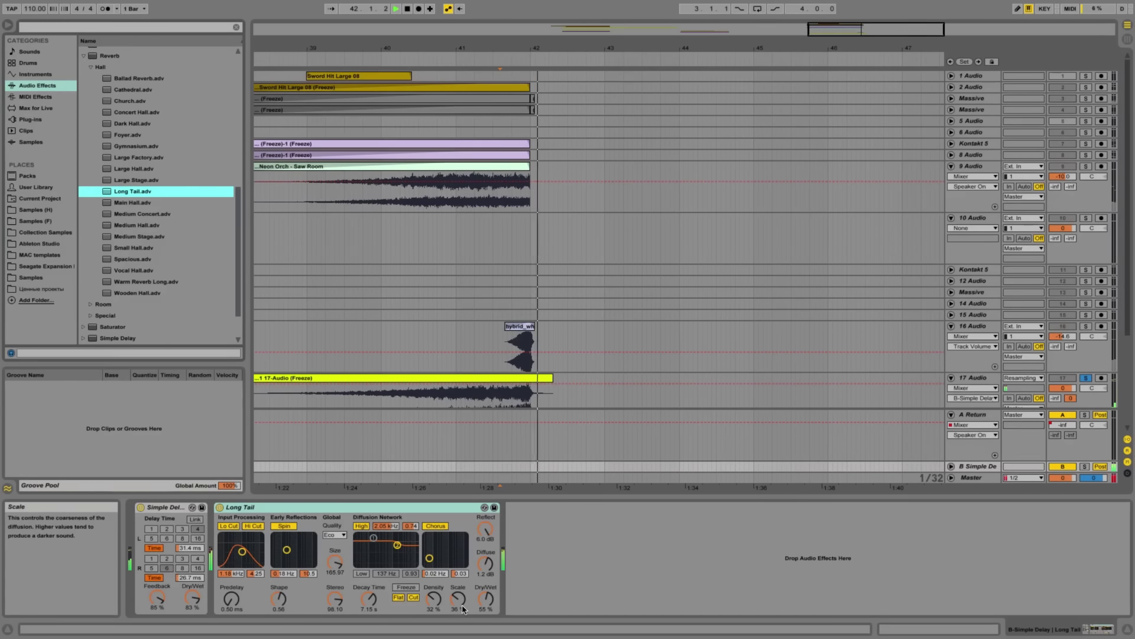
scroll(627, 373, down, 5)
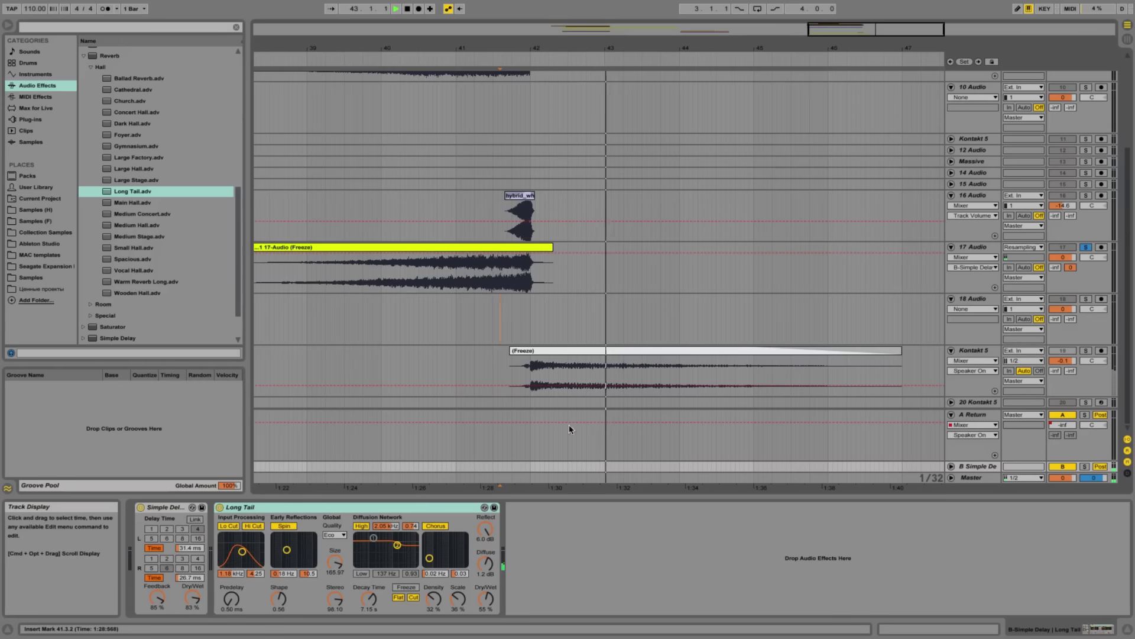
drag(241, 551, 248, 550)
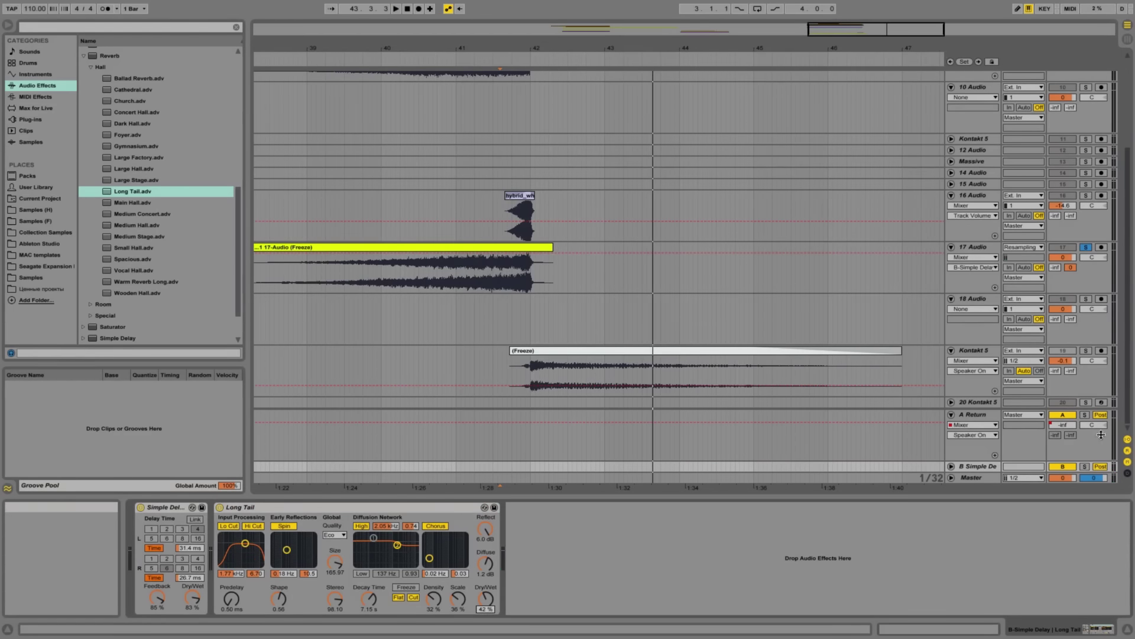
click(1085, 467)
key(space)
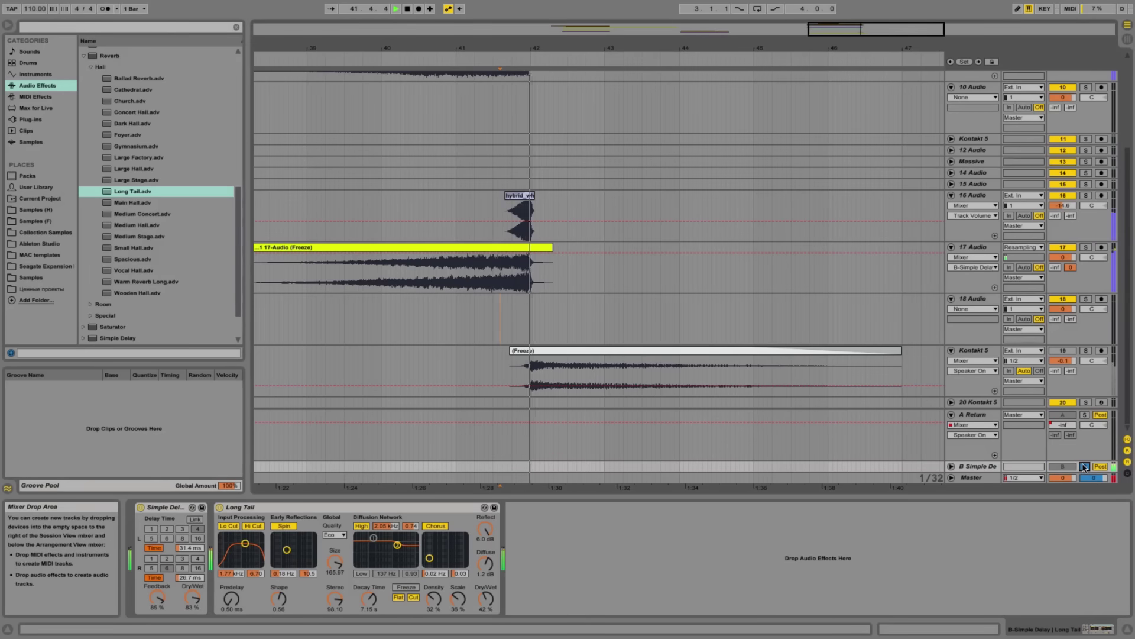
drag(485, 599, 486, 606)
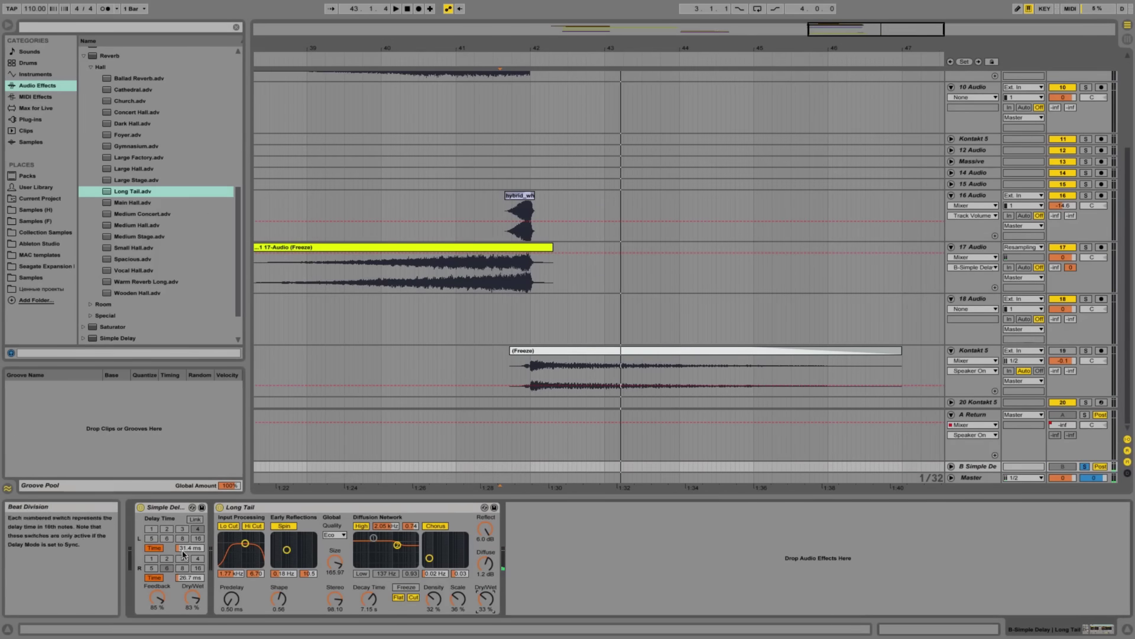
Turn off Long Tail and set both delay times of return B's Simple Delay to 40 ms, checking by playback
key(space)
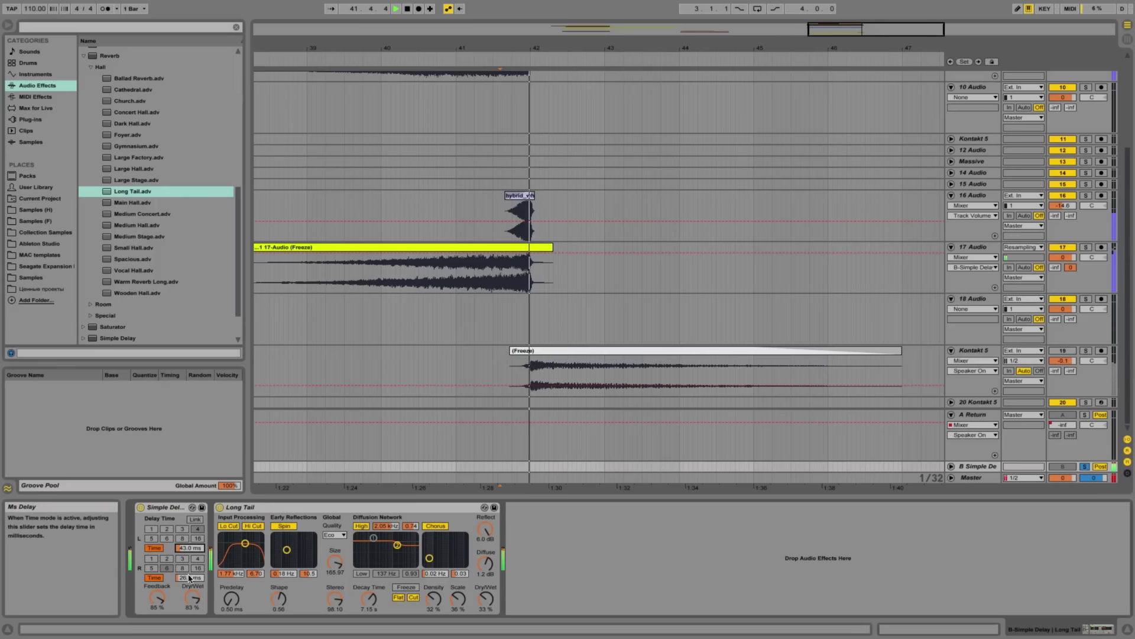
drag(188, 552, 188, 566)
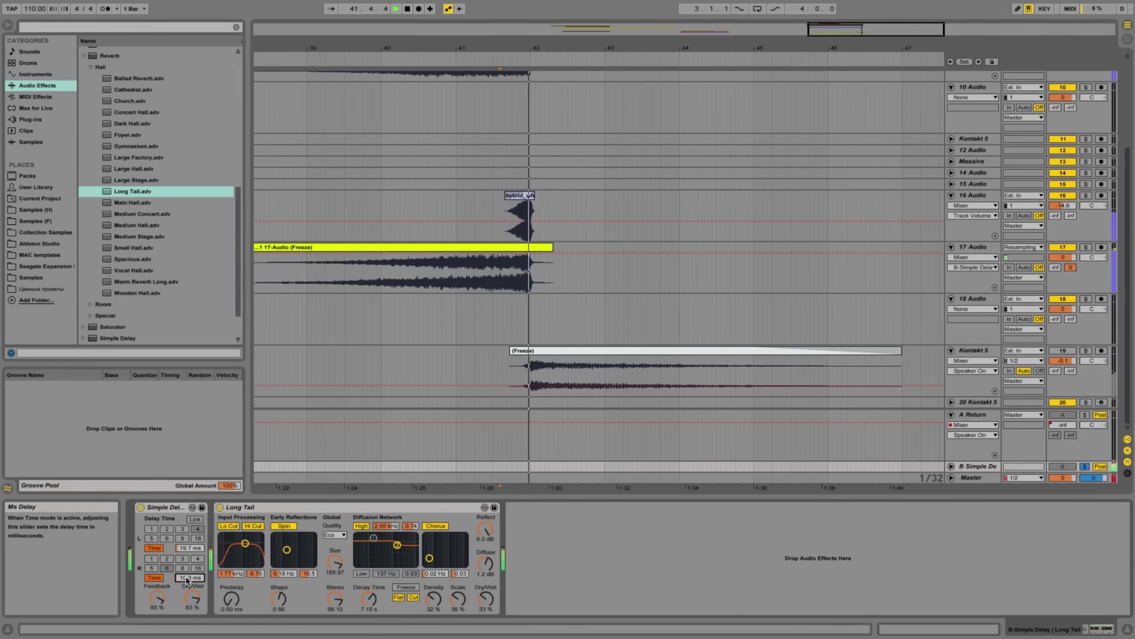
drag(185, 551, 189, 545)
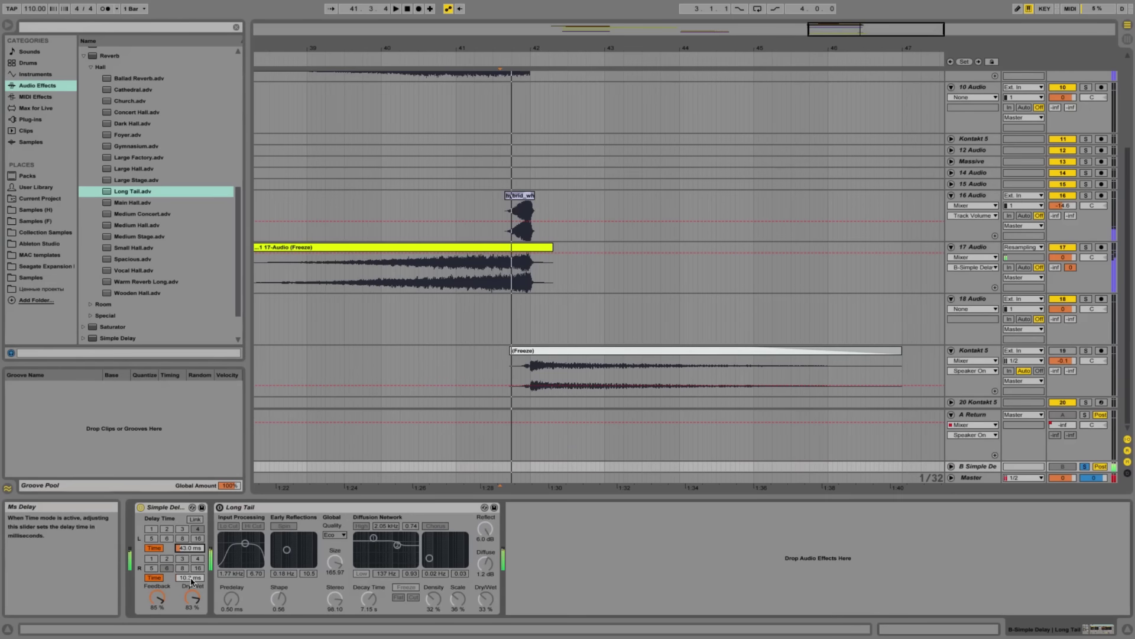
drag(190, 590, 189, 582)
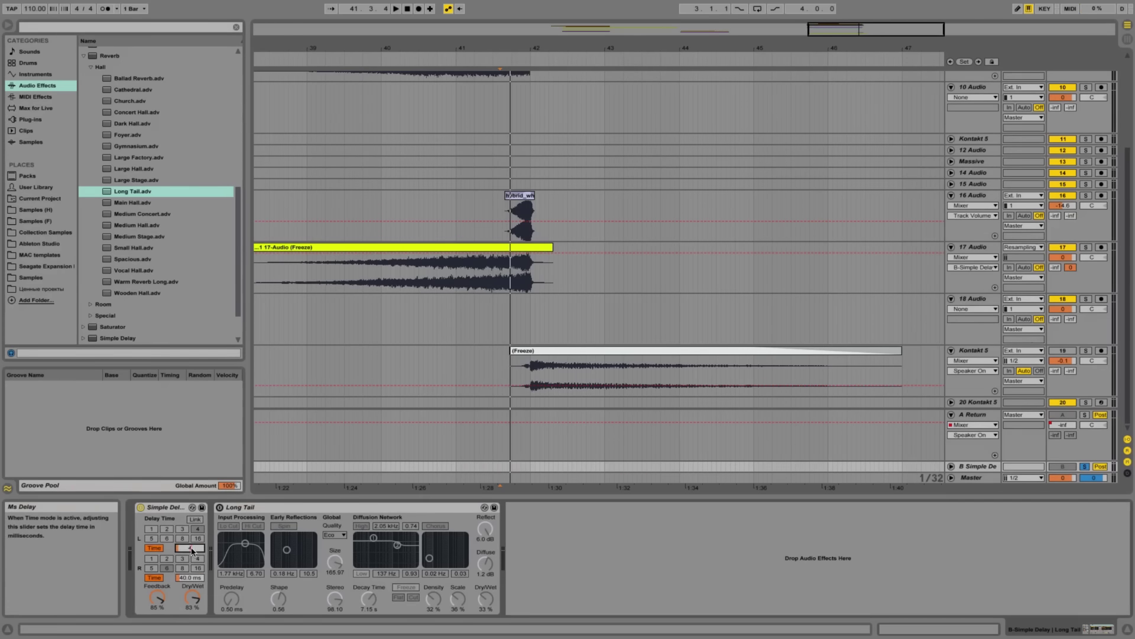
key(Return)
key(space)
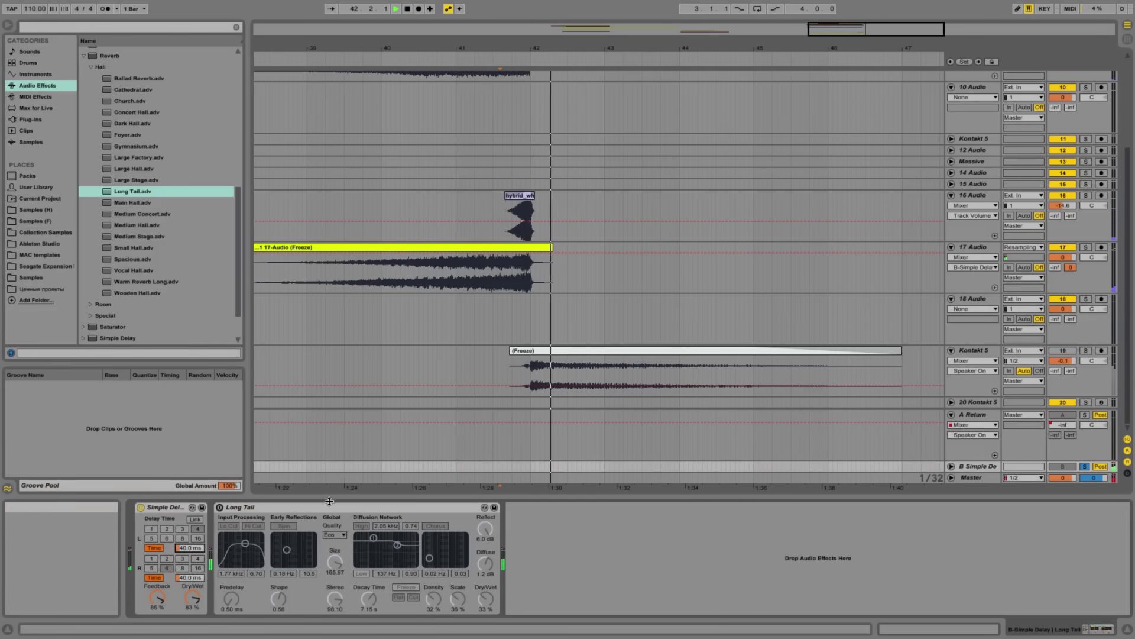
Raise return B's Simple Delay Feedback to 92 %, unsolo the return and lower 17 Audio's send to it, replaying the riser's end
drag(157, 599, 170, 585)
key(space)
key(space)
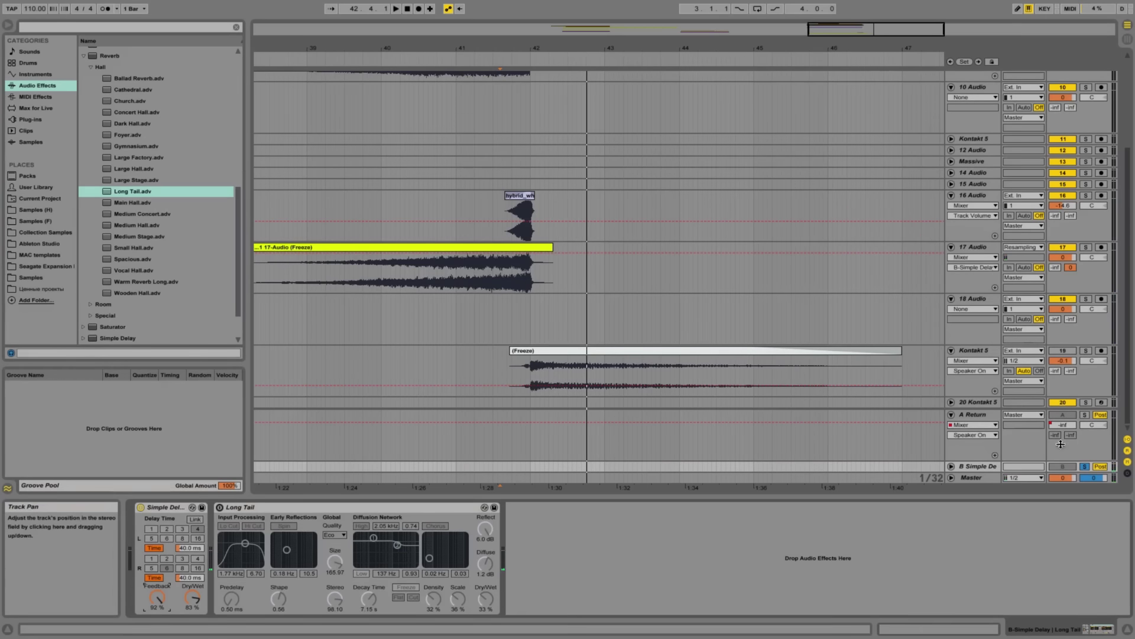
drag(1071, 267, 1070, 284)
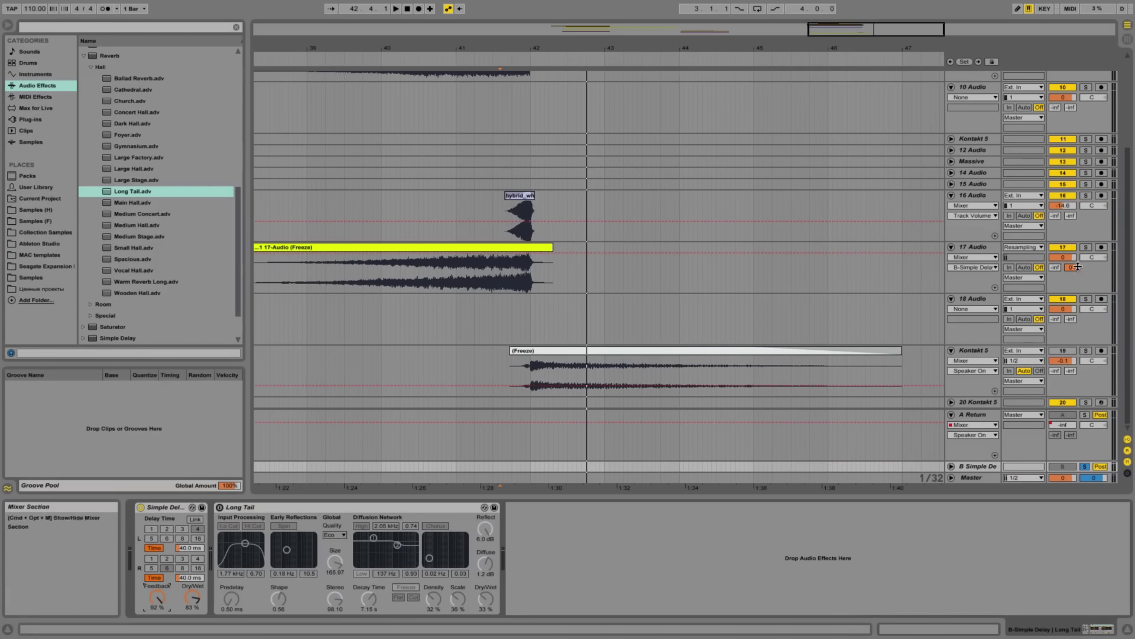
key(space)
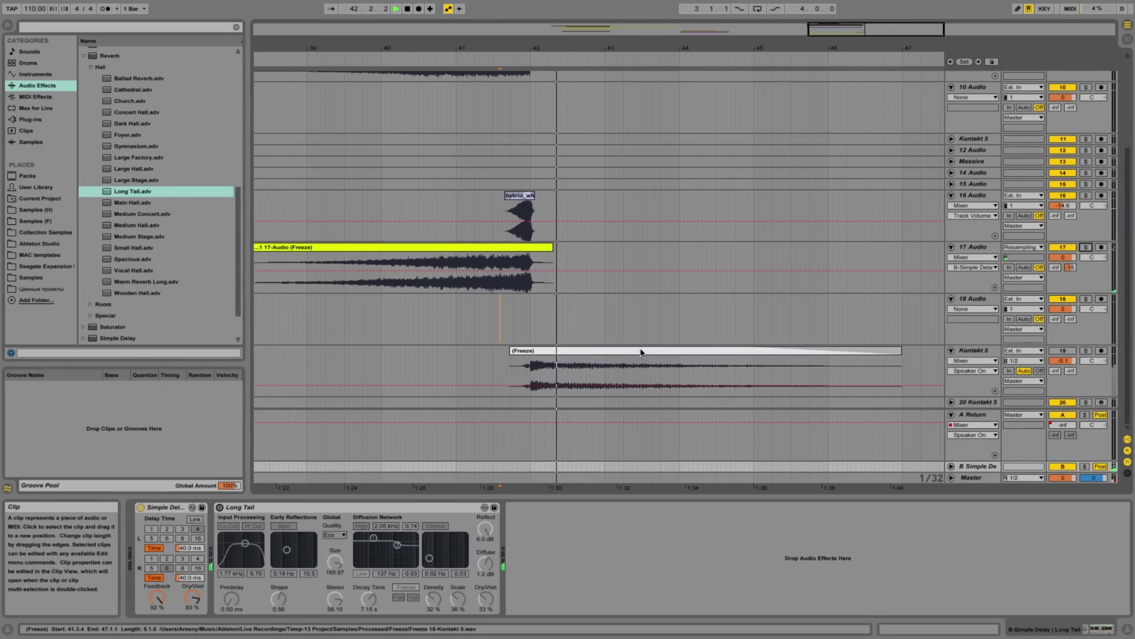
key(space)
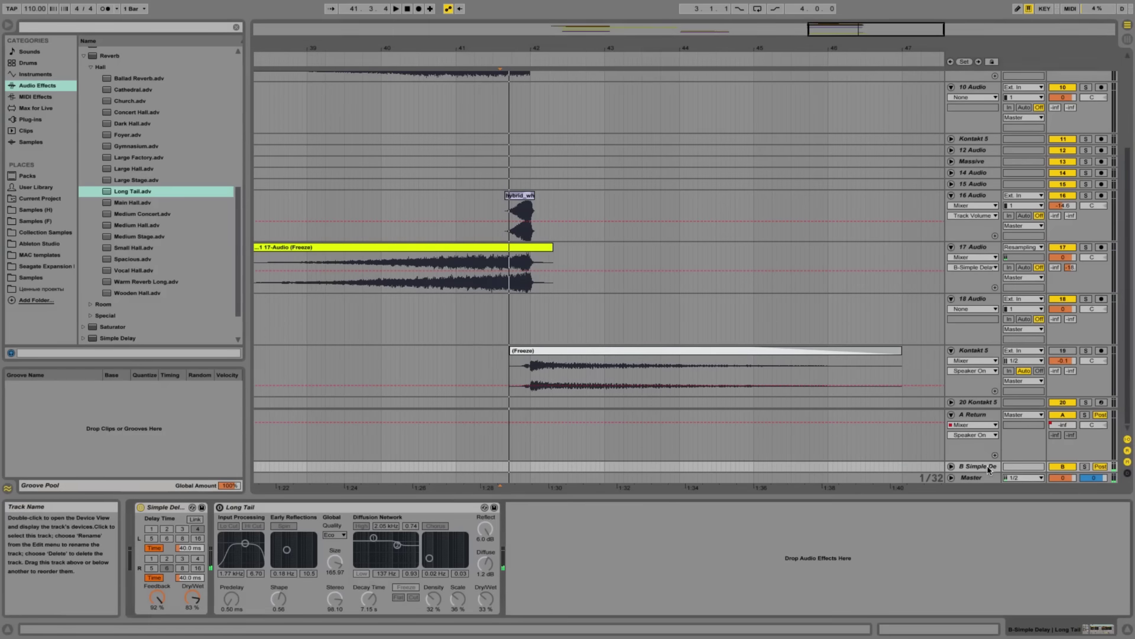
Move Simple Delay from return B back to 17 Audio and set its Dry/Wet to 13 % while replaying from just after bar 41
drag(990, 244, 990, 243)
click(463, 302)
key(space)
key(space)
click(982, 247)
mouse_move(286, 603)
mouse_down()
mouse_move(287, 628)
mouse_move(291, 604)
mouse_up()
key(space)
key(space)
key(space)
key(space)
key(space)
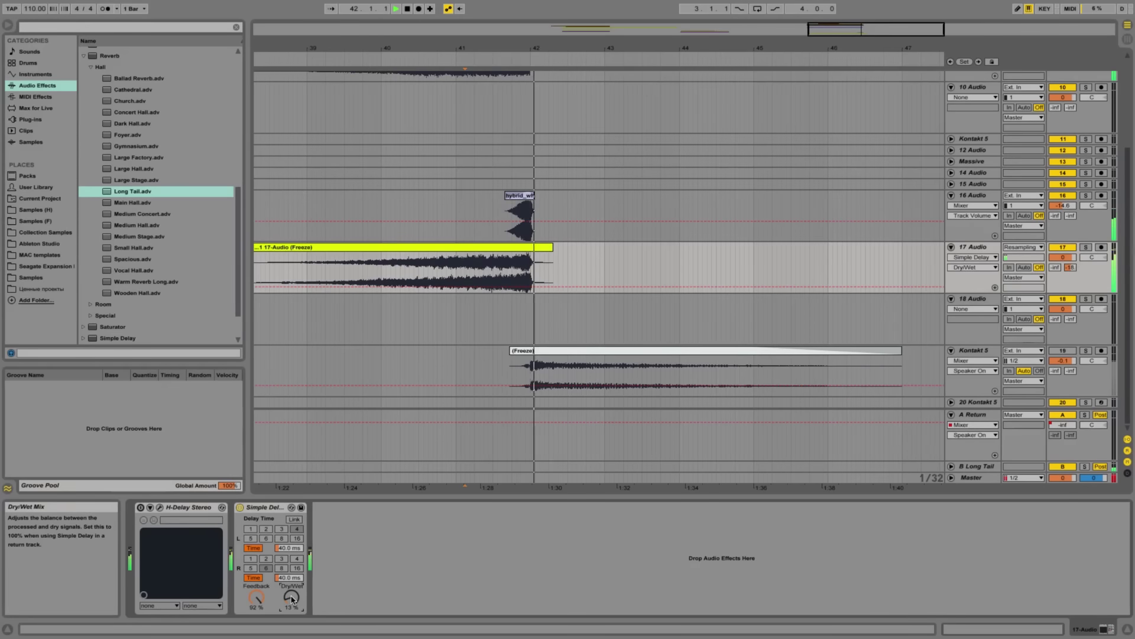
Turn off Simple Delay on 17 Audio and play the riser's end without it
key(space)
click(239, 506)
key(space)
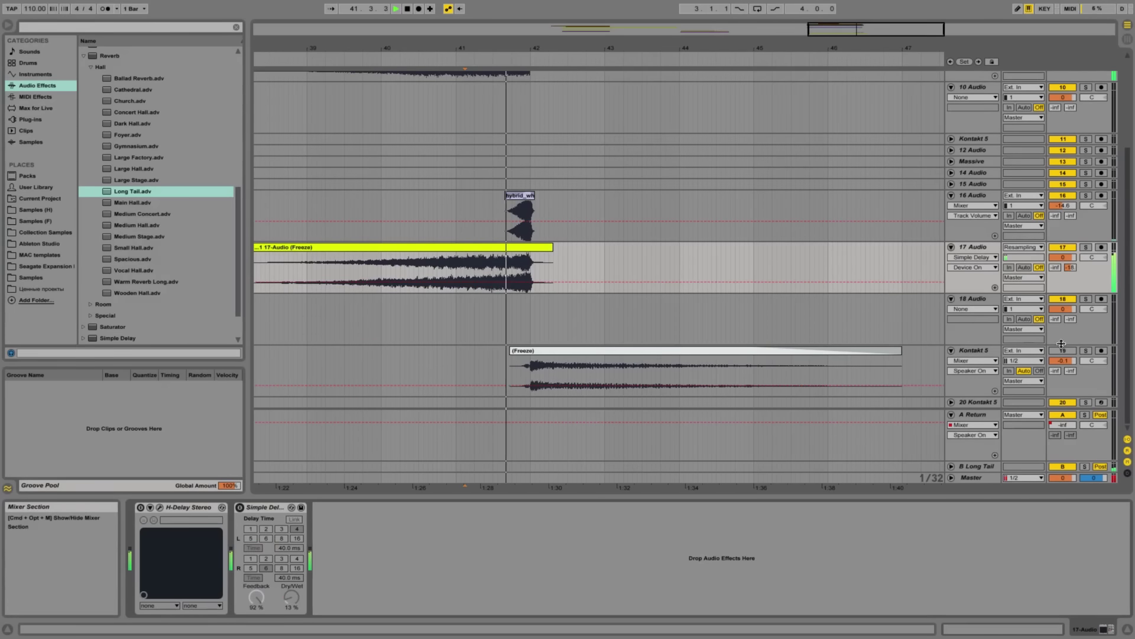
key(space)
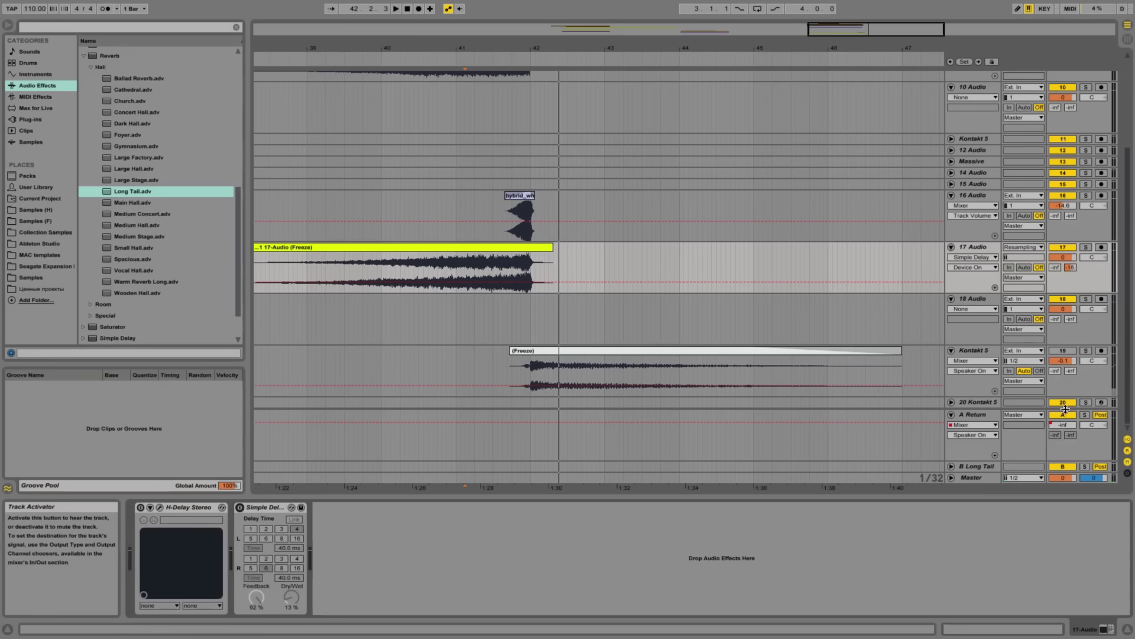
Deactivate return B and lower 17 Audio's send to it to -inf during playback
click(1063, 466)
key(space)
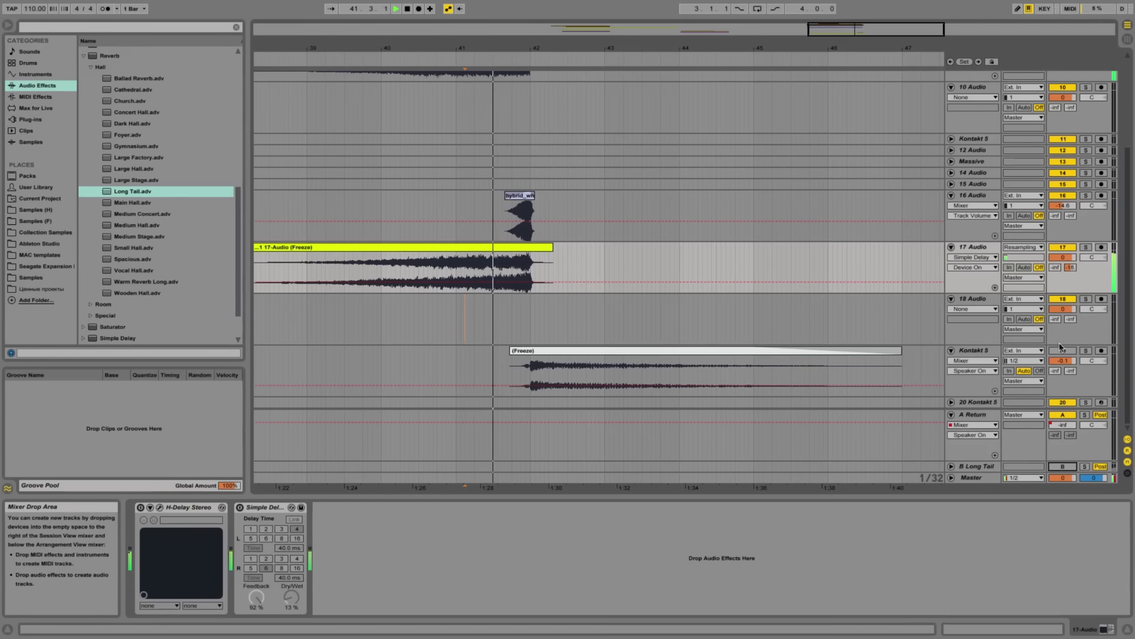
drag(1071, 267, 1072, 274)
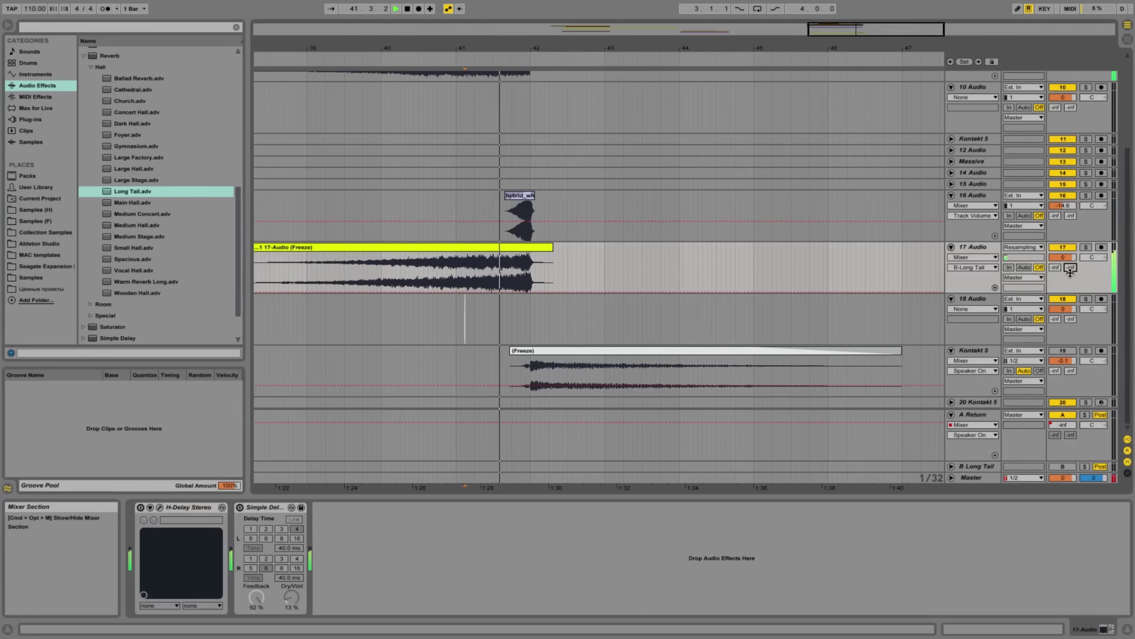
key(space)
Reactivate Kontakt 5 track 19, mute 16 Audio, and solo 17 Audio together with Kontakt 5 for playback
key(space)
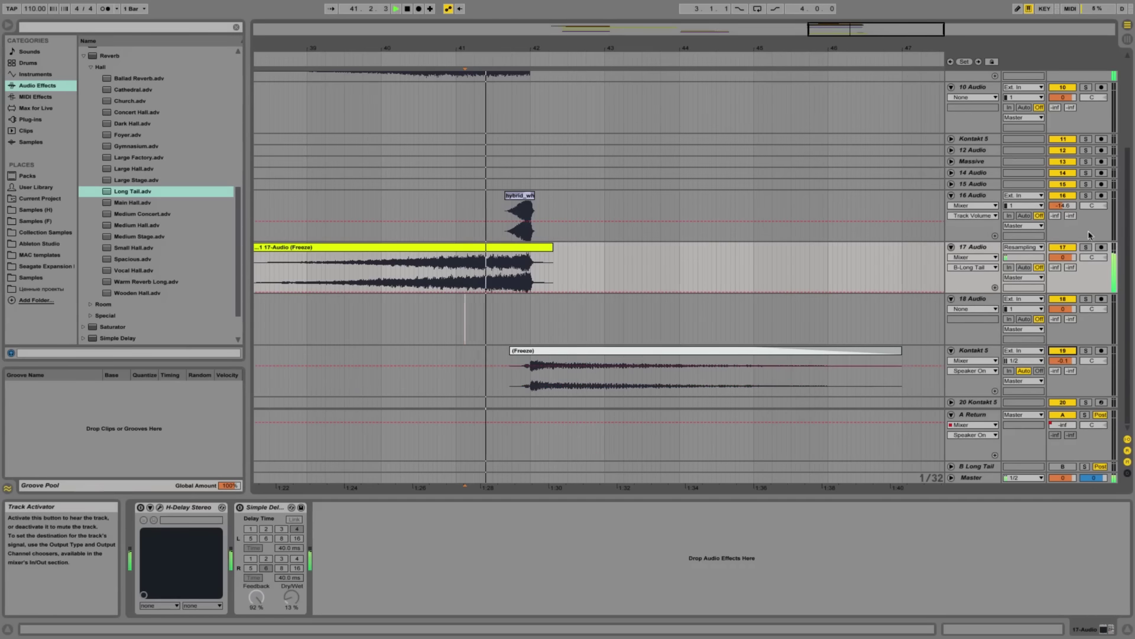
click(1067, 195)
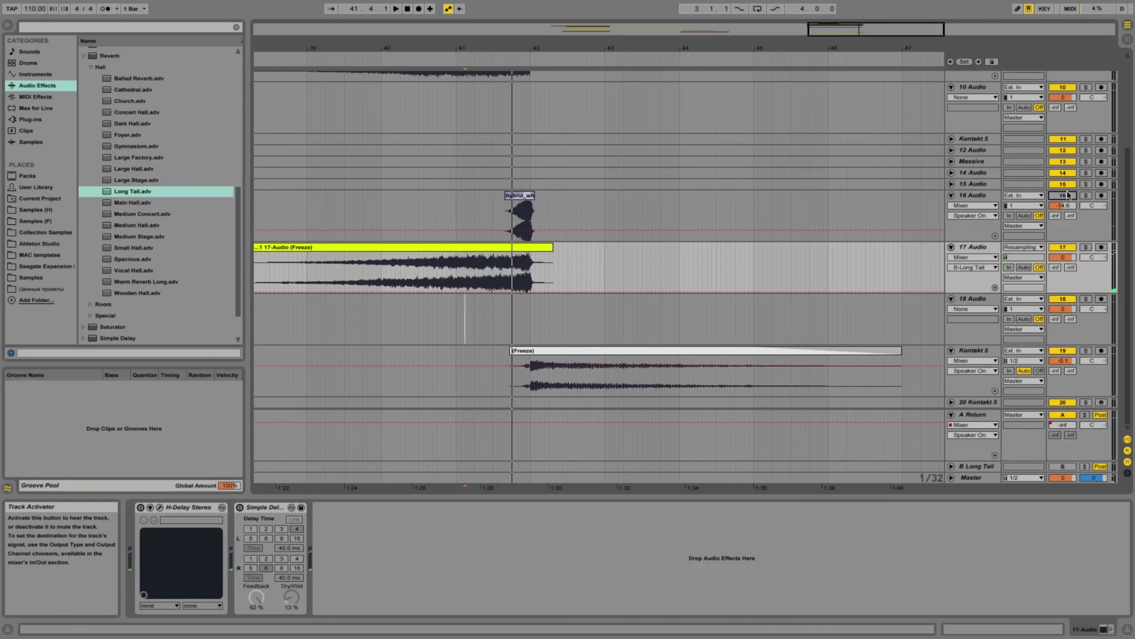
click(1086, 247)
key(space)
click(1086, 352)
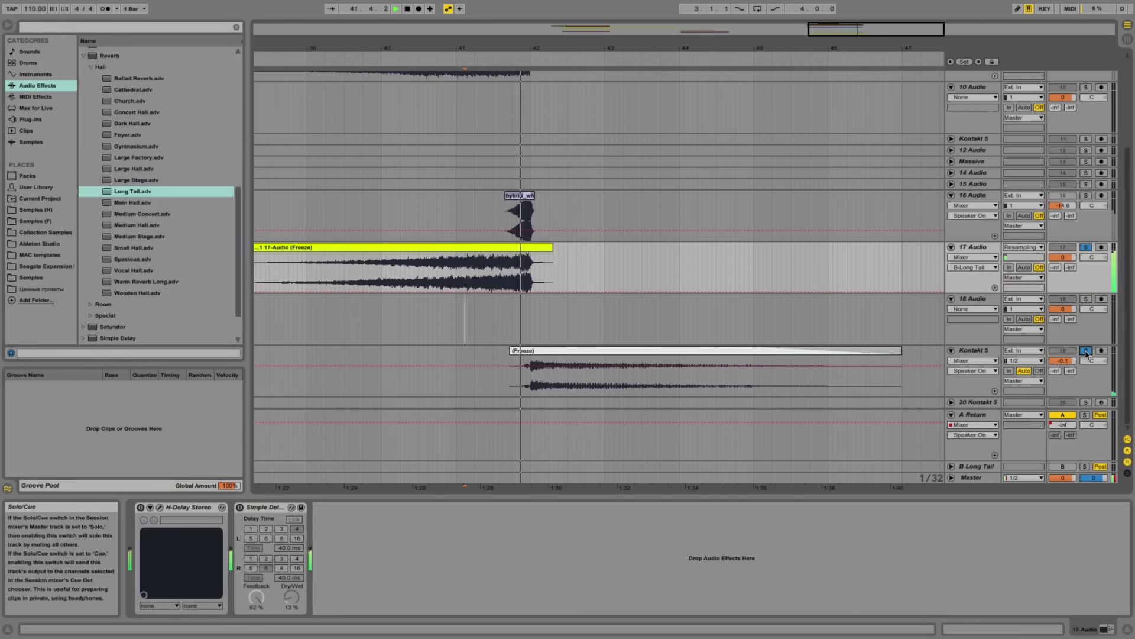
Lower 17 Audio's track volume to -10.3 dB while playing it against the Kontakt 5 impact
key(space)
drag(1073, 258, 1068, 257)
key(space)
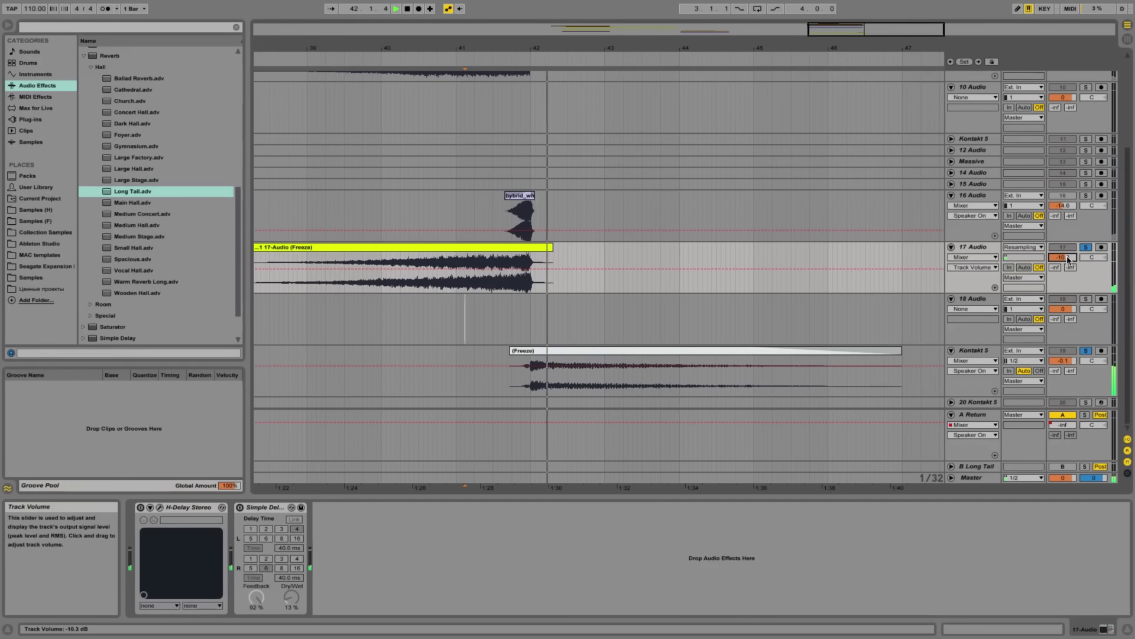
key(space)
Play the earlier riser from 29.4.3 into its impact and unsolo 17 Audio and Kontakt 5
drag(893, 49, 821, 14)
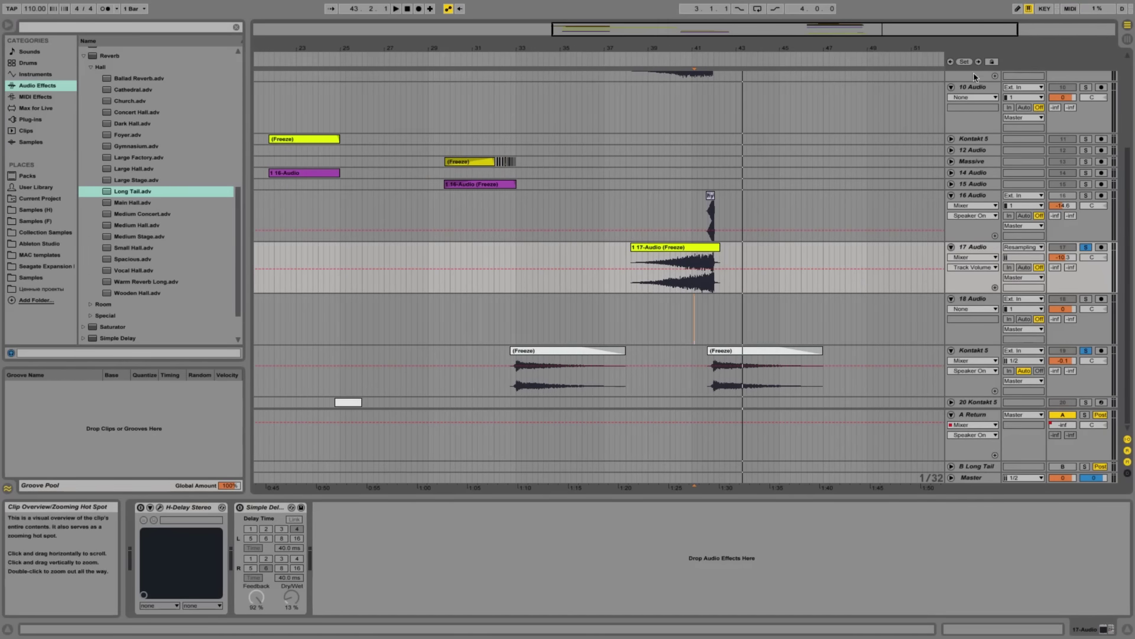
click(448, 201)
key(space)
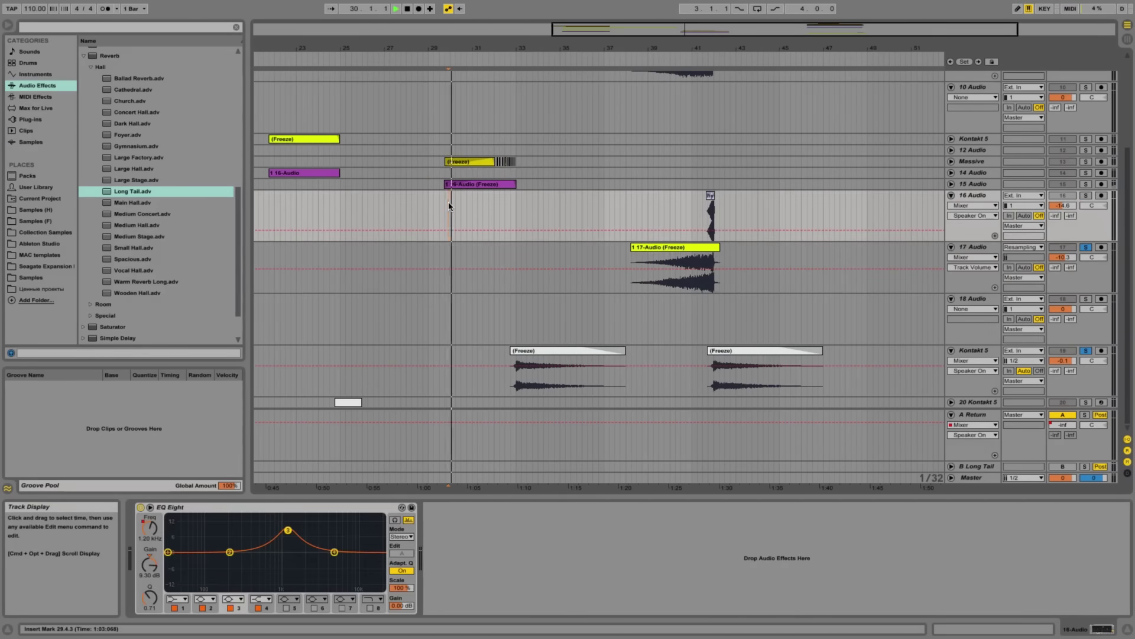
click(1086, 247)
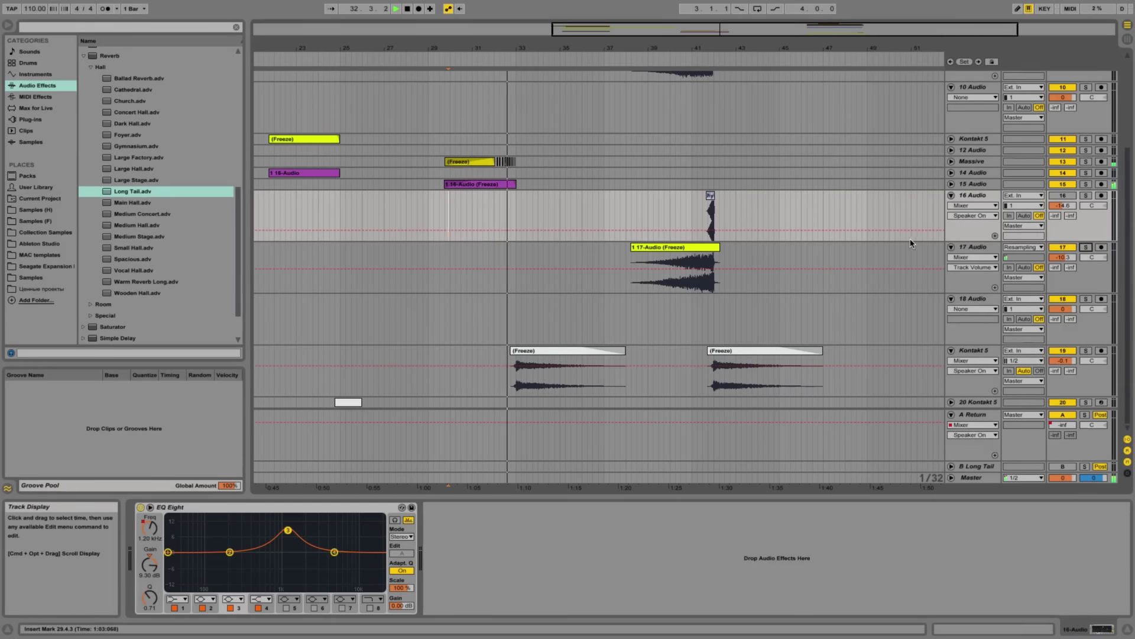
drag(657, 30, 657, 58)
key(space)
Unfold and solo the Massive track 13, then play its stuttered clip from 31.3.2
click(952, 162)
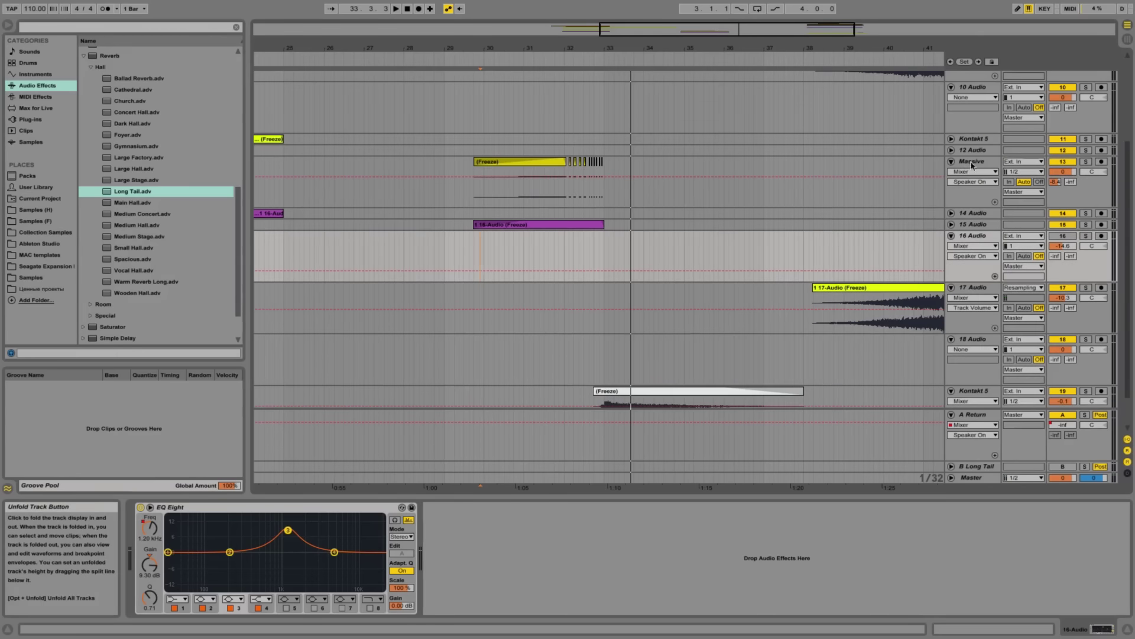
click(1086, 161)
click(547, 195)
key(space)
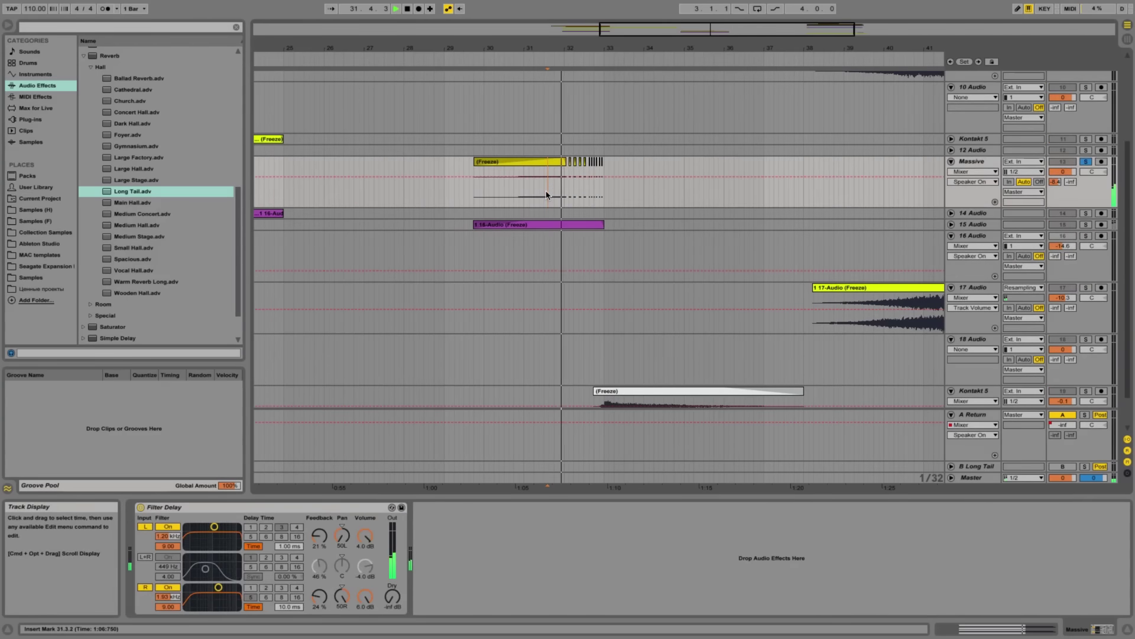
Unfold 15 Audio and listen to its frozen clip soloed from 31.3.2, then with all tracks unsoloed
click(952, 224)
key(space)
click(1086, 225)
key(space)
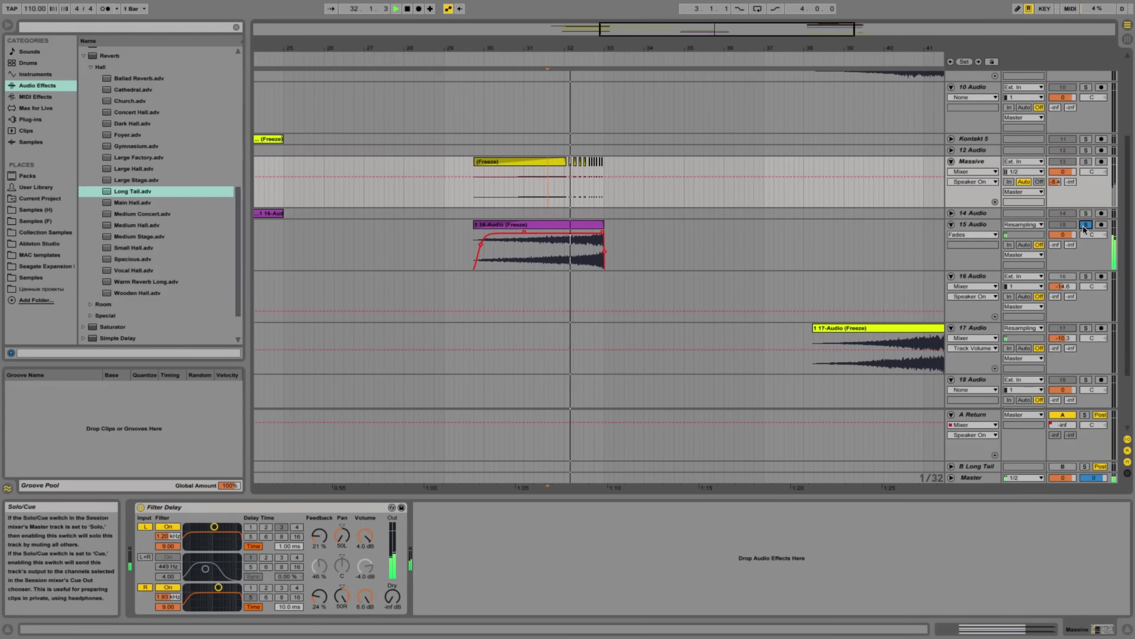
click(1086, 225)
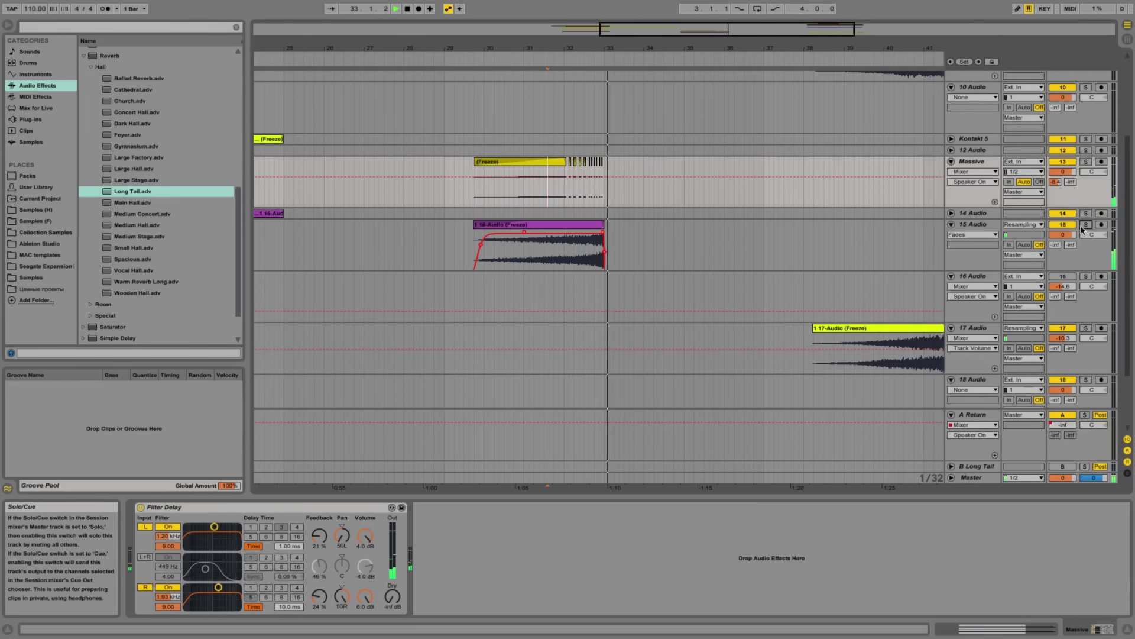
key(minus)
key(minus)
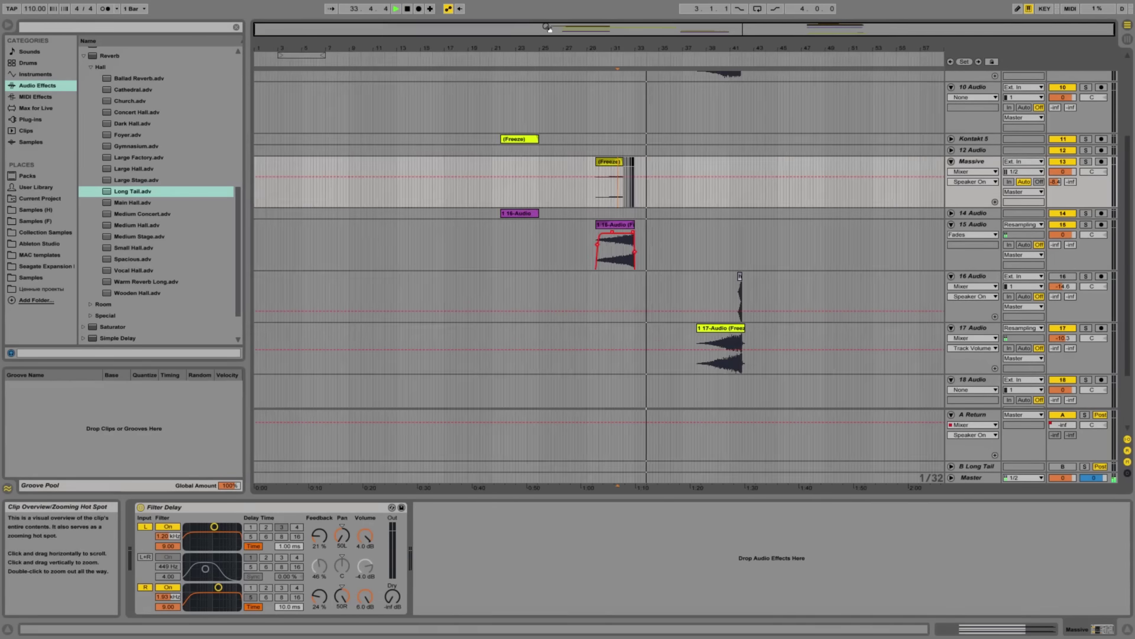